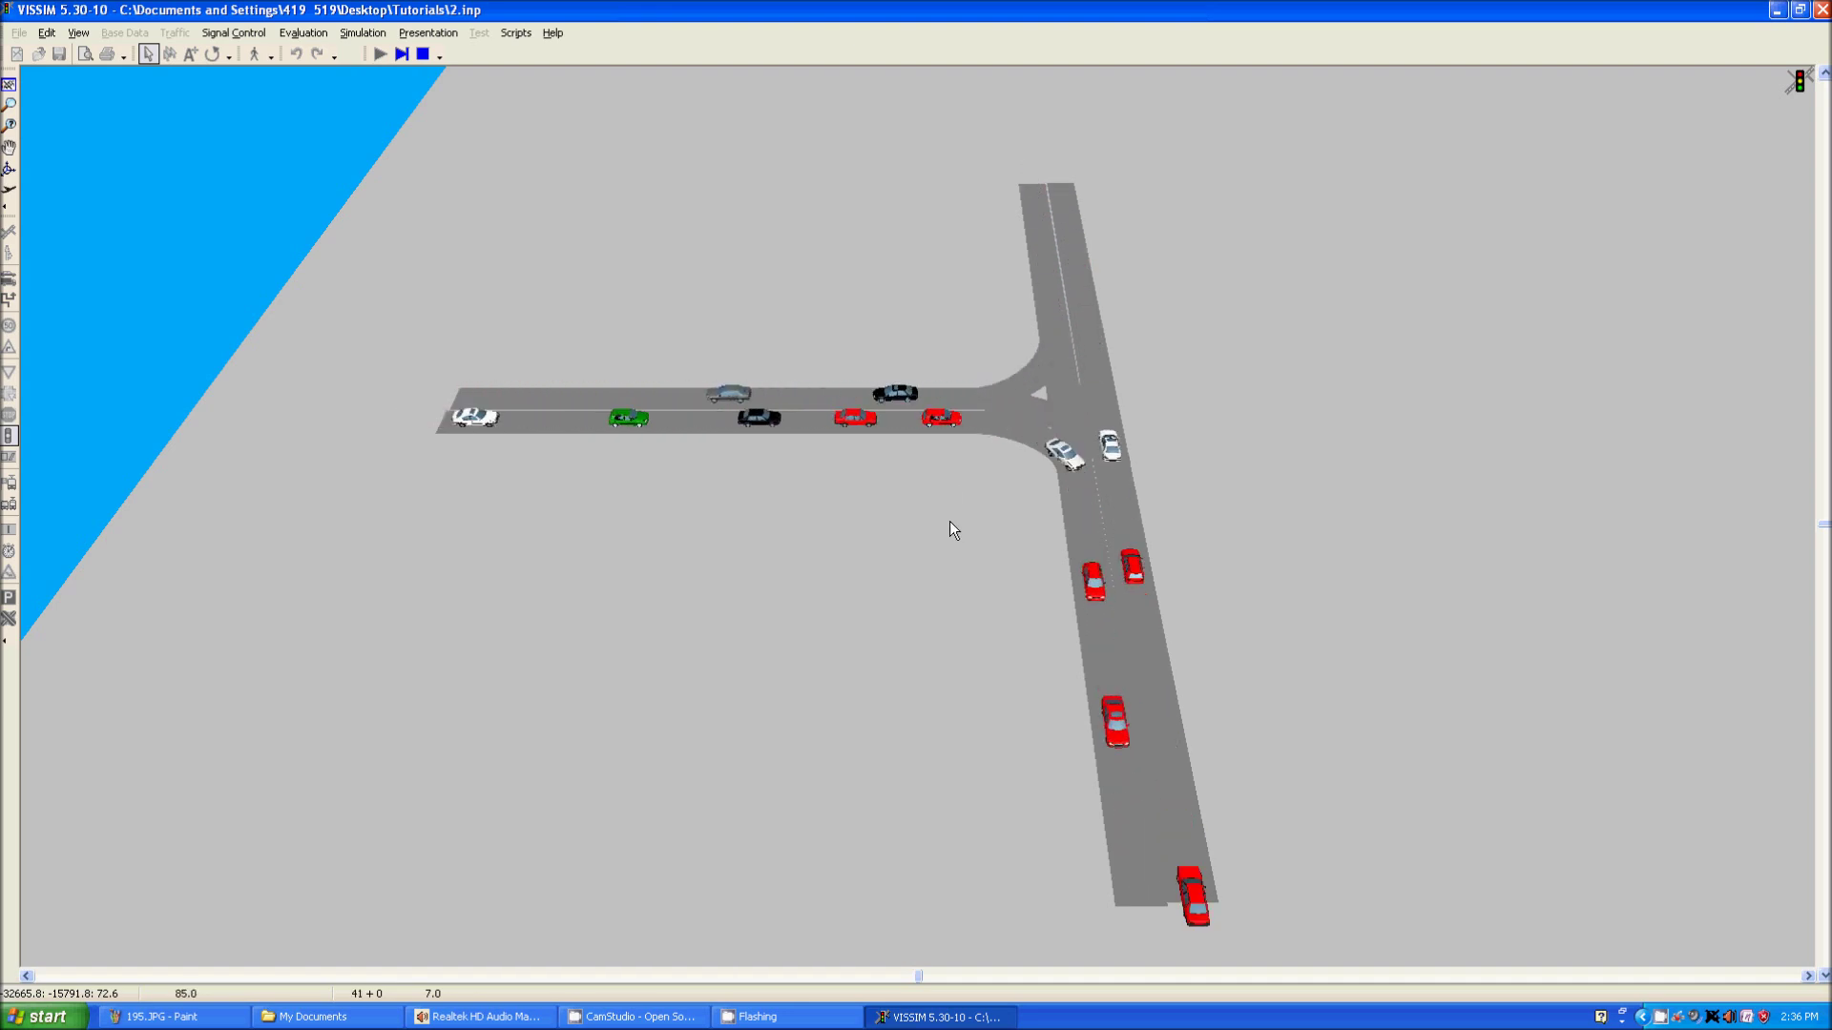
Switch the network from 3D to 2D view with Ctrl+D and stop the running simulation
{"action": "key", "text": "ctrl+d"}
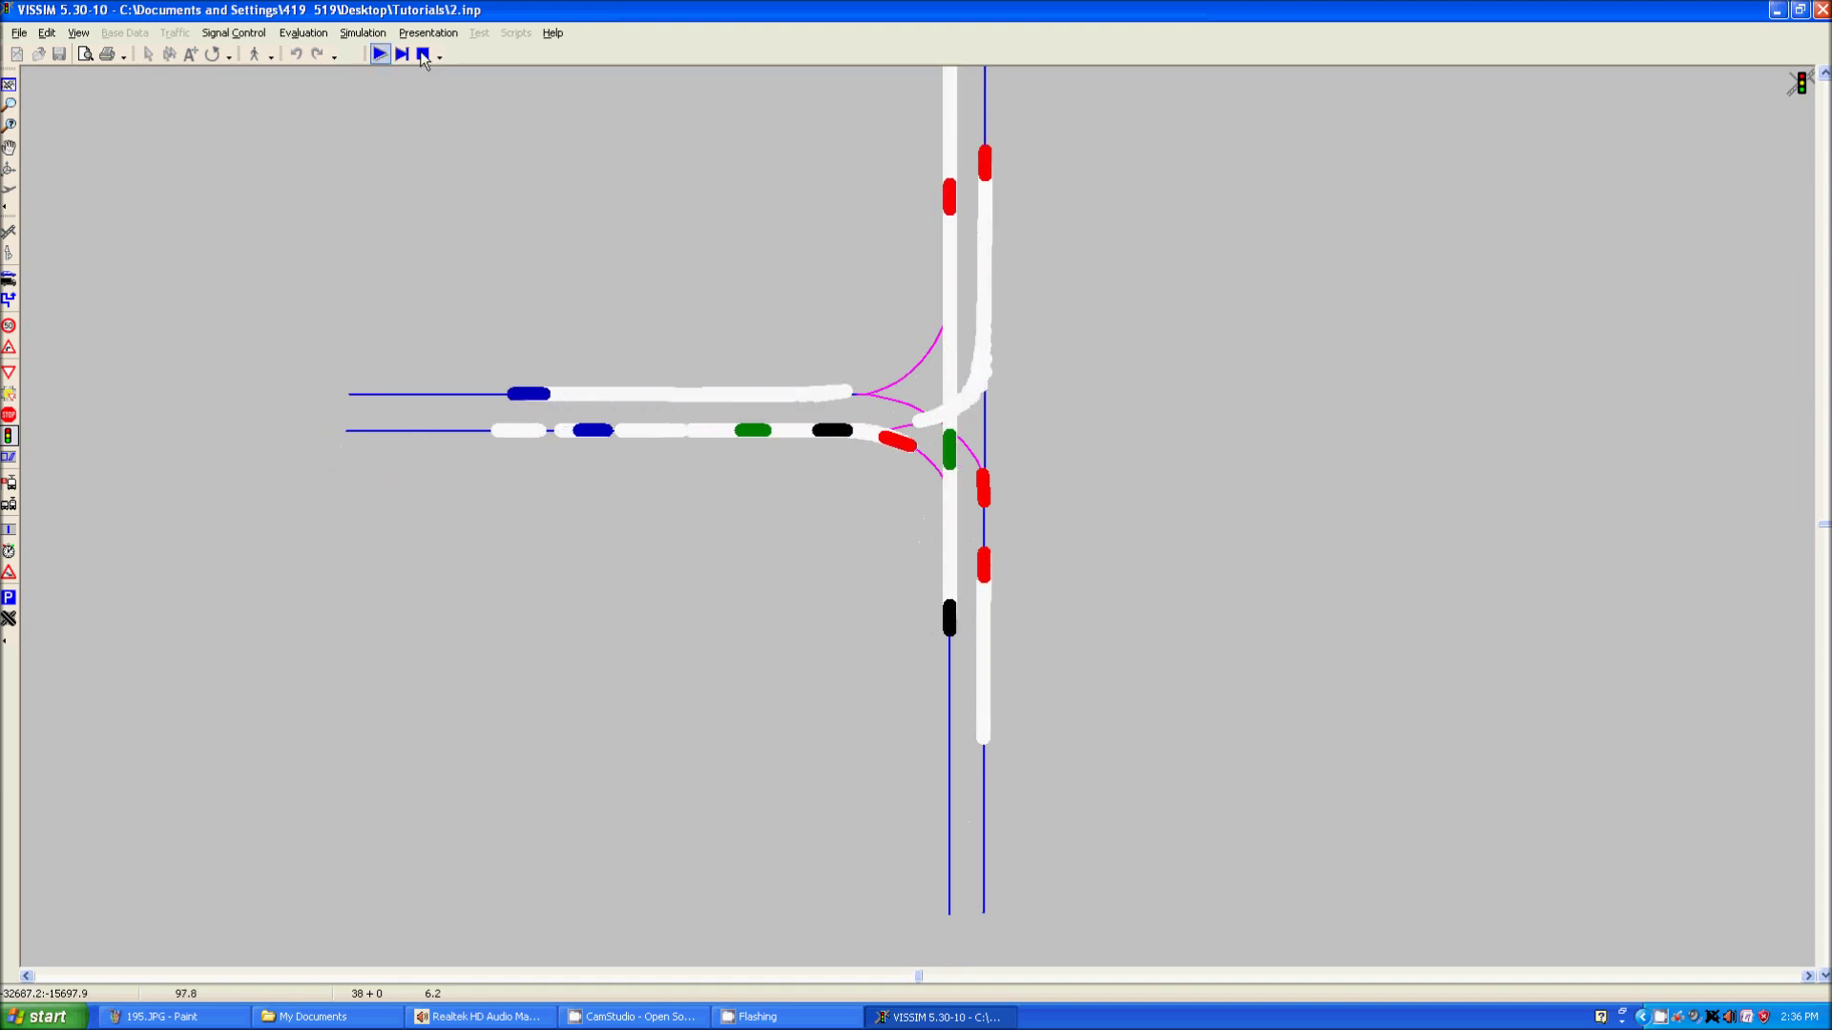
{"action": "left_click", "coordinate": [423, 54]}
{"action": "scroll", "coordinate": [752, 532], "scroll_direction": "up", "scroll_amount": 2}
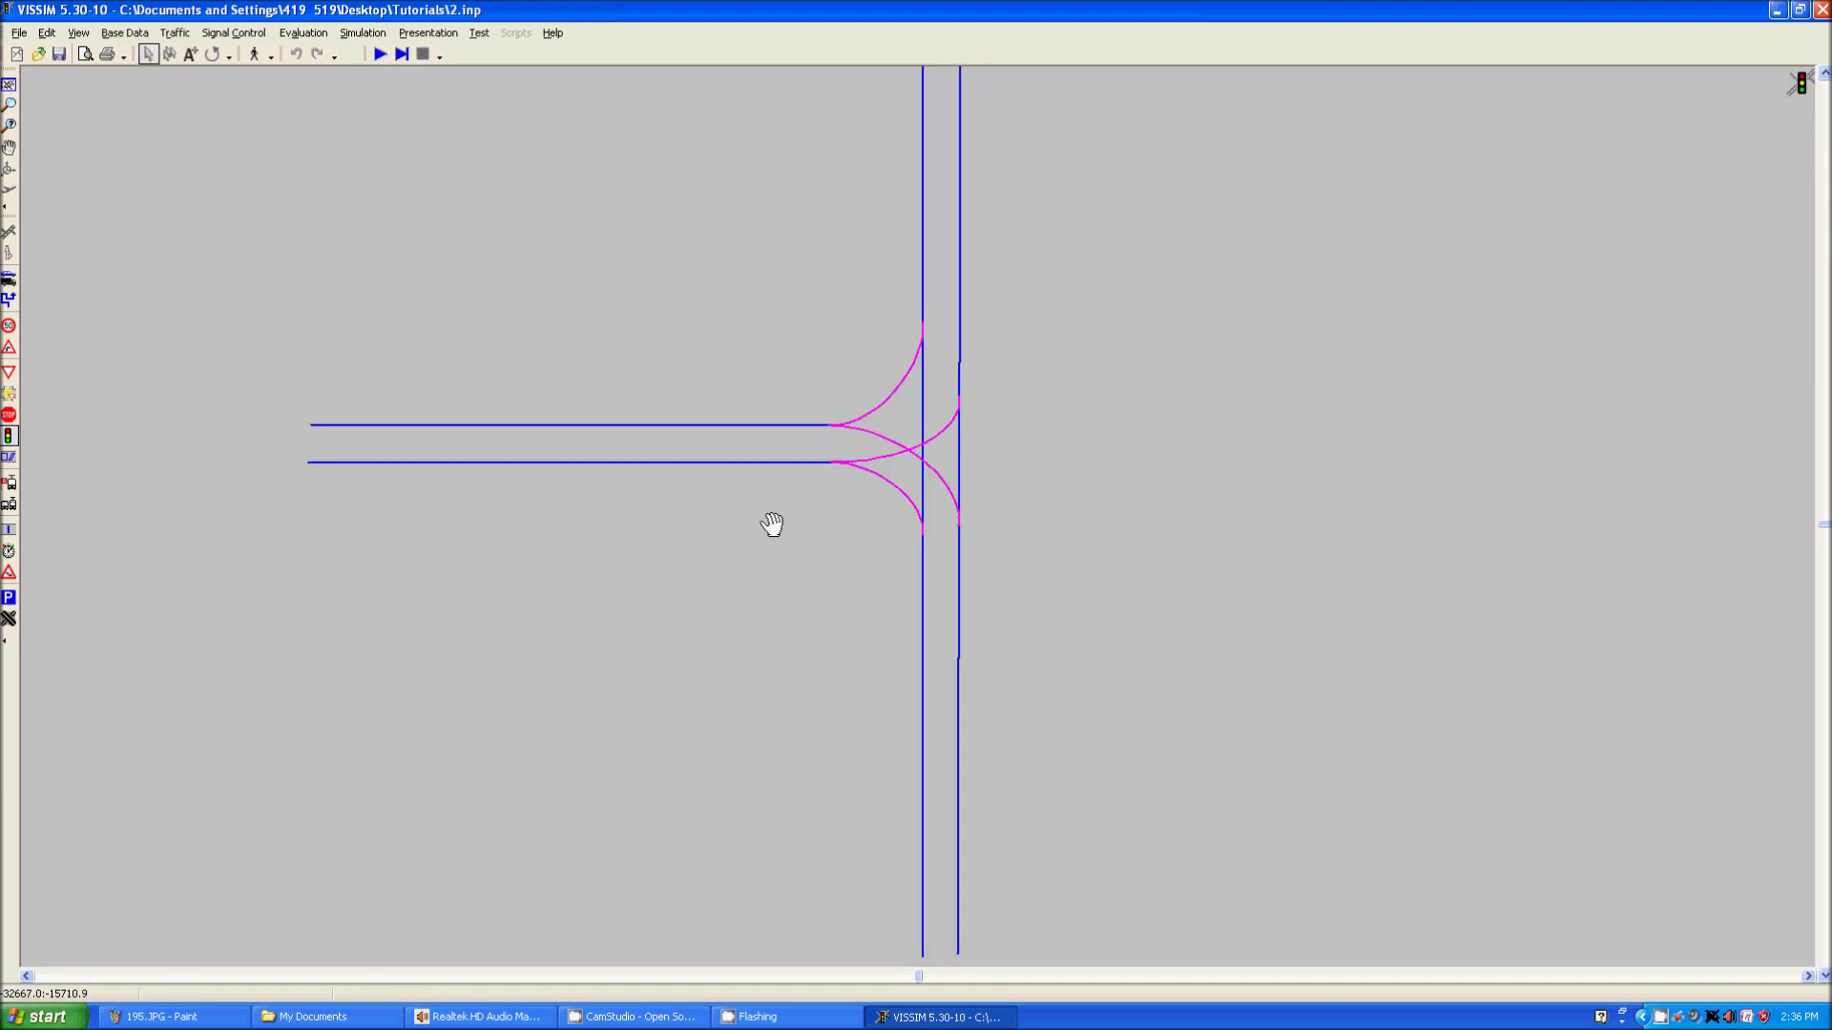
Try placing a signal head on the lower approach link and dismiss the define-a-controller-first warning
{"action": "left_click", "coordinate": [9, 437]}
{"action": "left_click", "coordinate": [796, 465]}
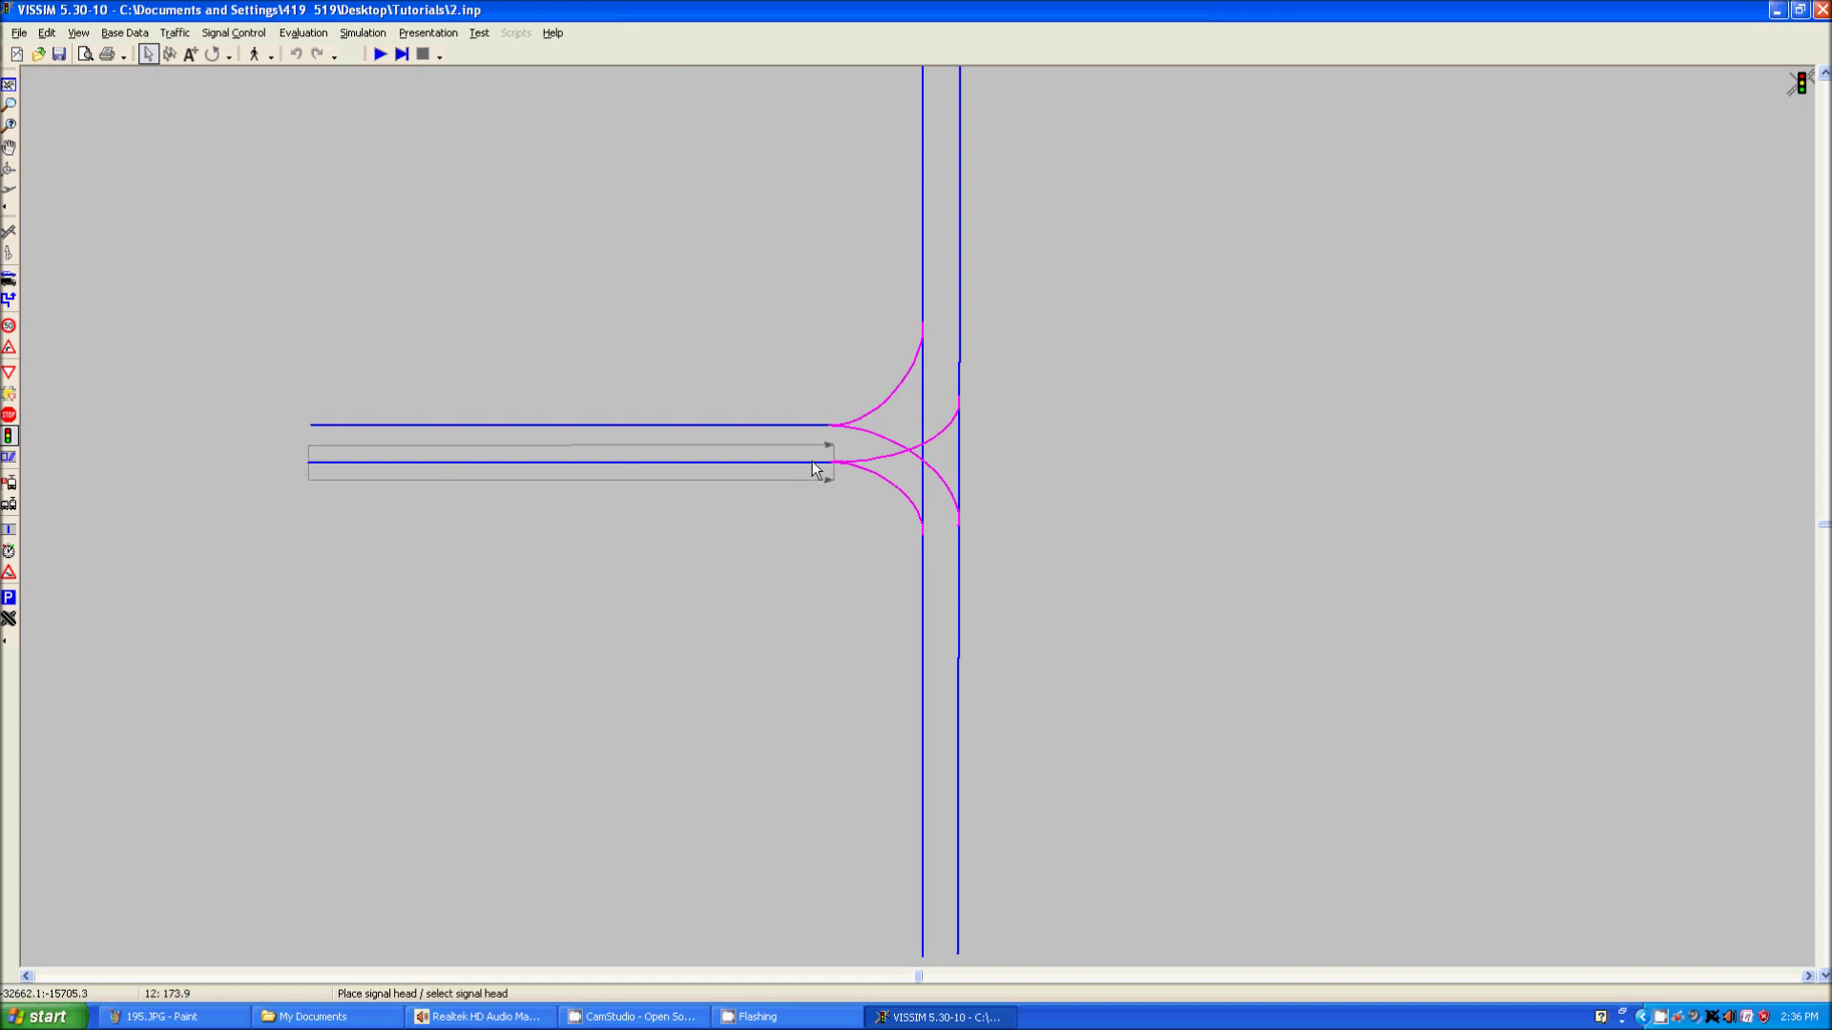
{"action": "right_click", "coordinate": [827, 468]}
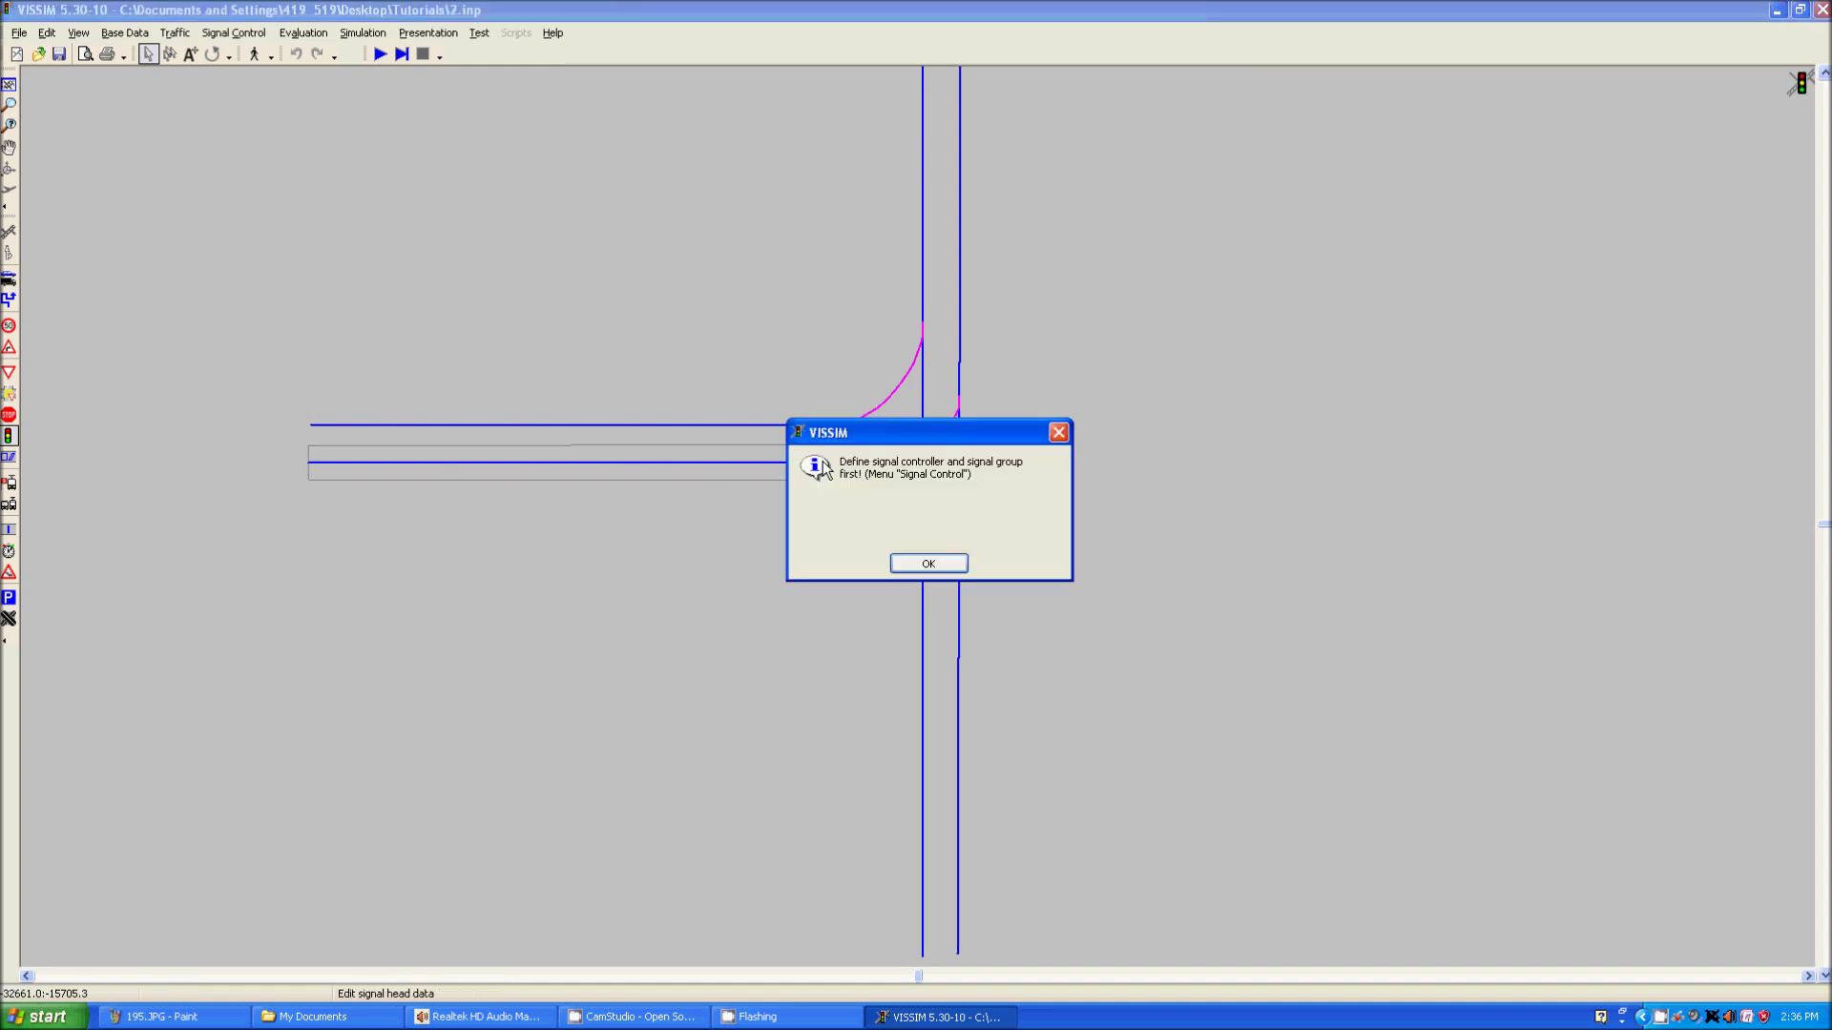
{"action": "left_click", "coordinate": [929, 563]}
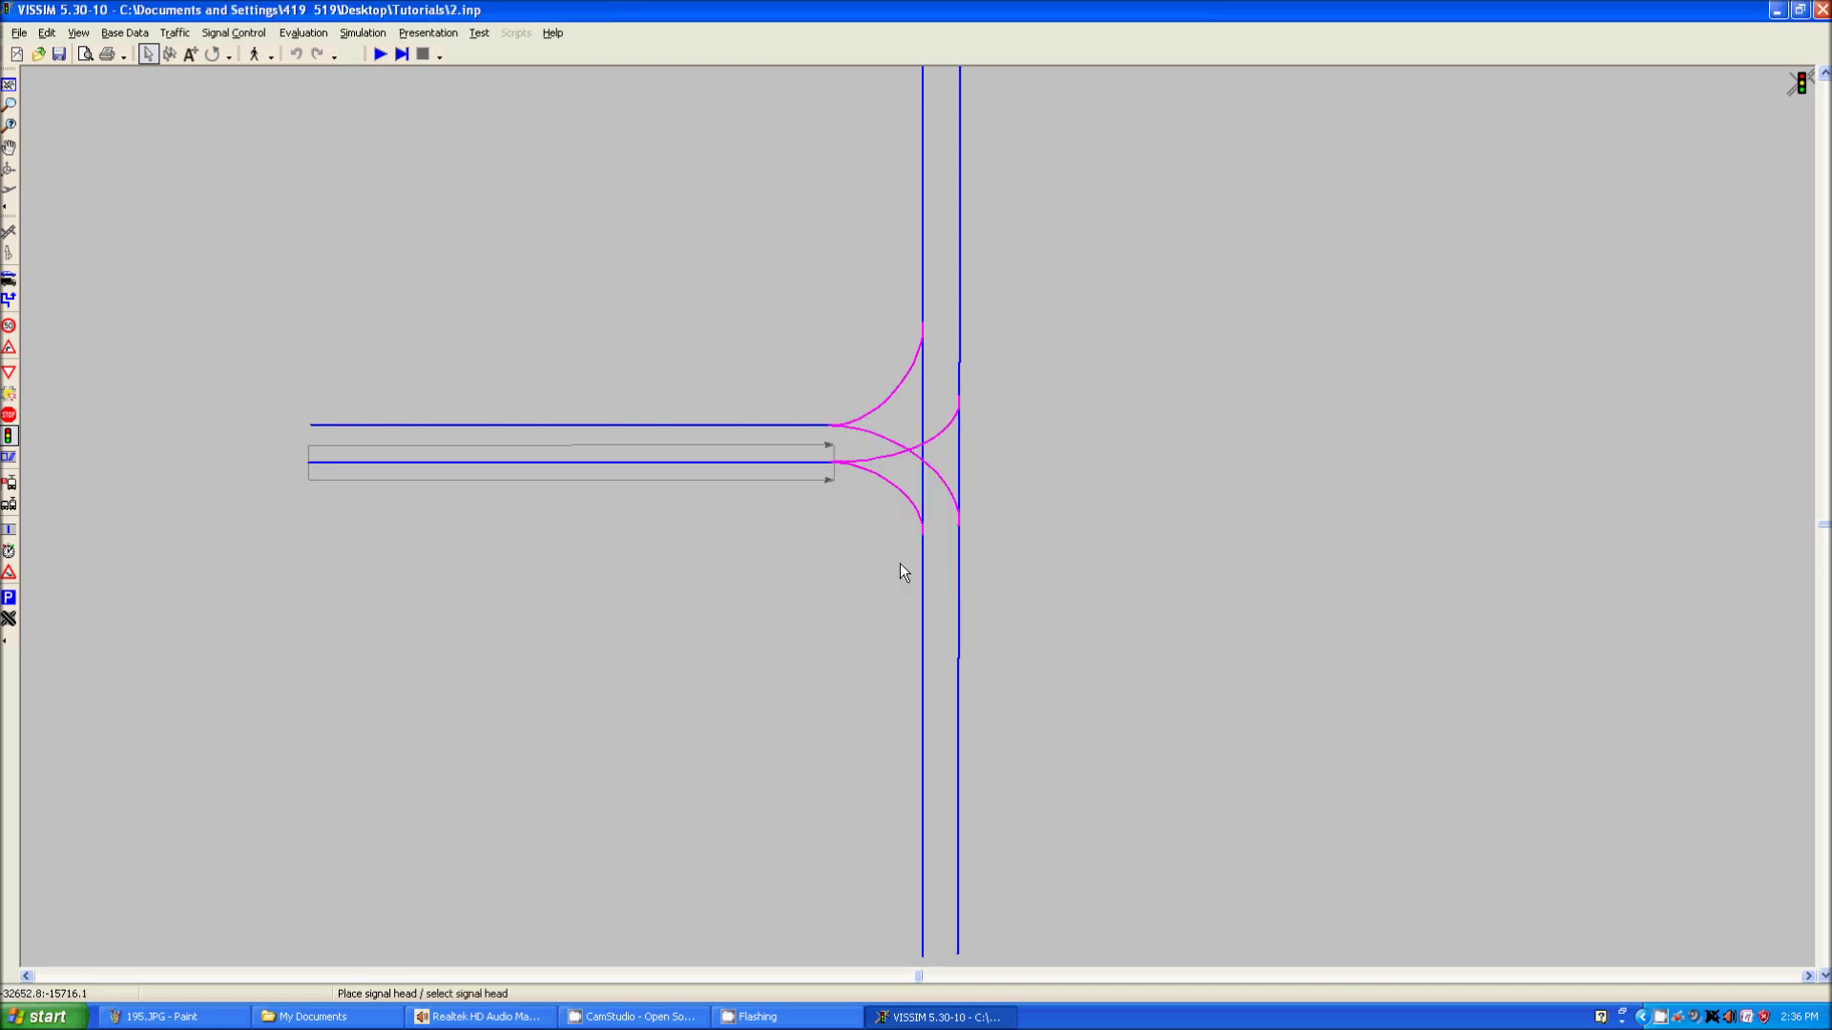
Add new fixed-time controller 1 under Edit Controllers and launch its Edit Signal Control editor
{"action": "left_click", "coordinate": [238, 33]}
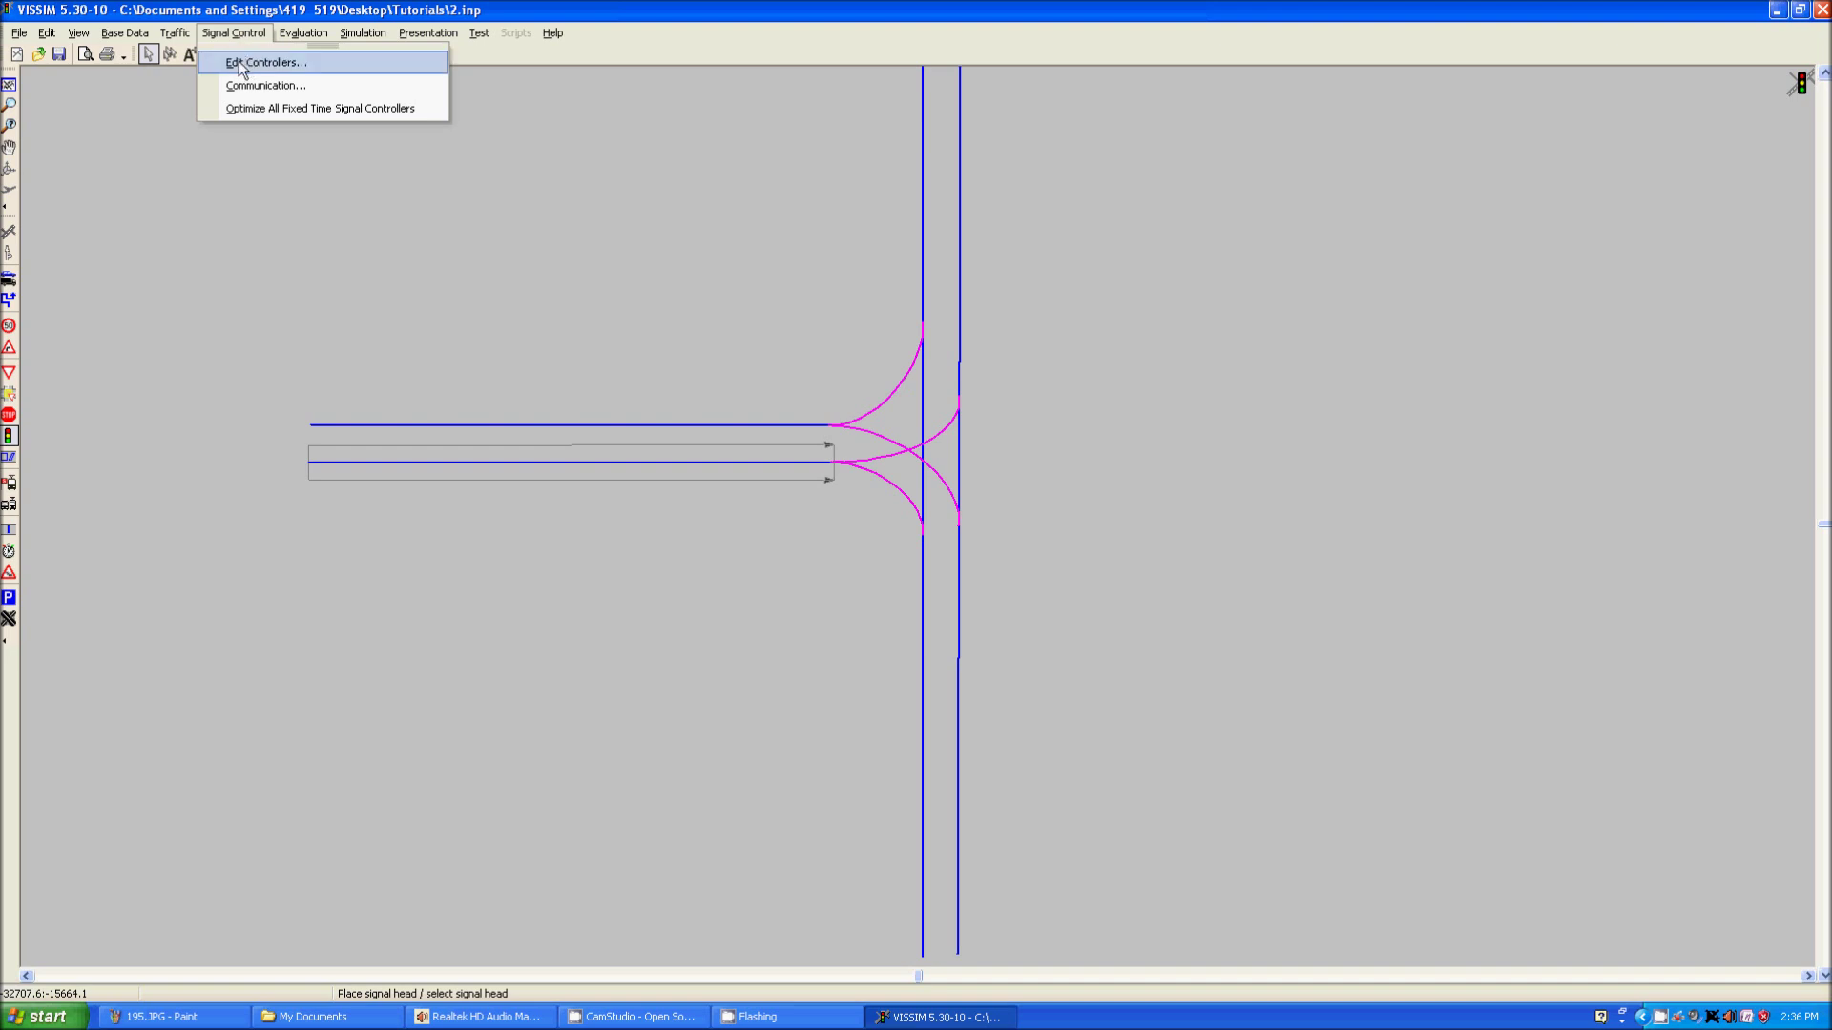
{"action": "left_click", "coordinate": [240, 66]}
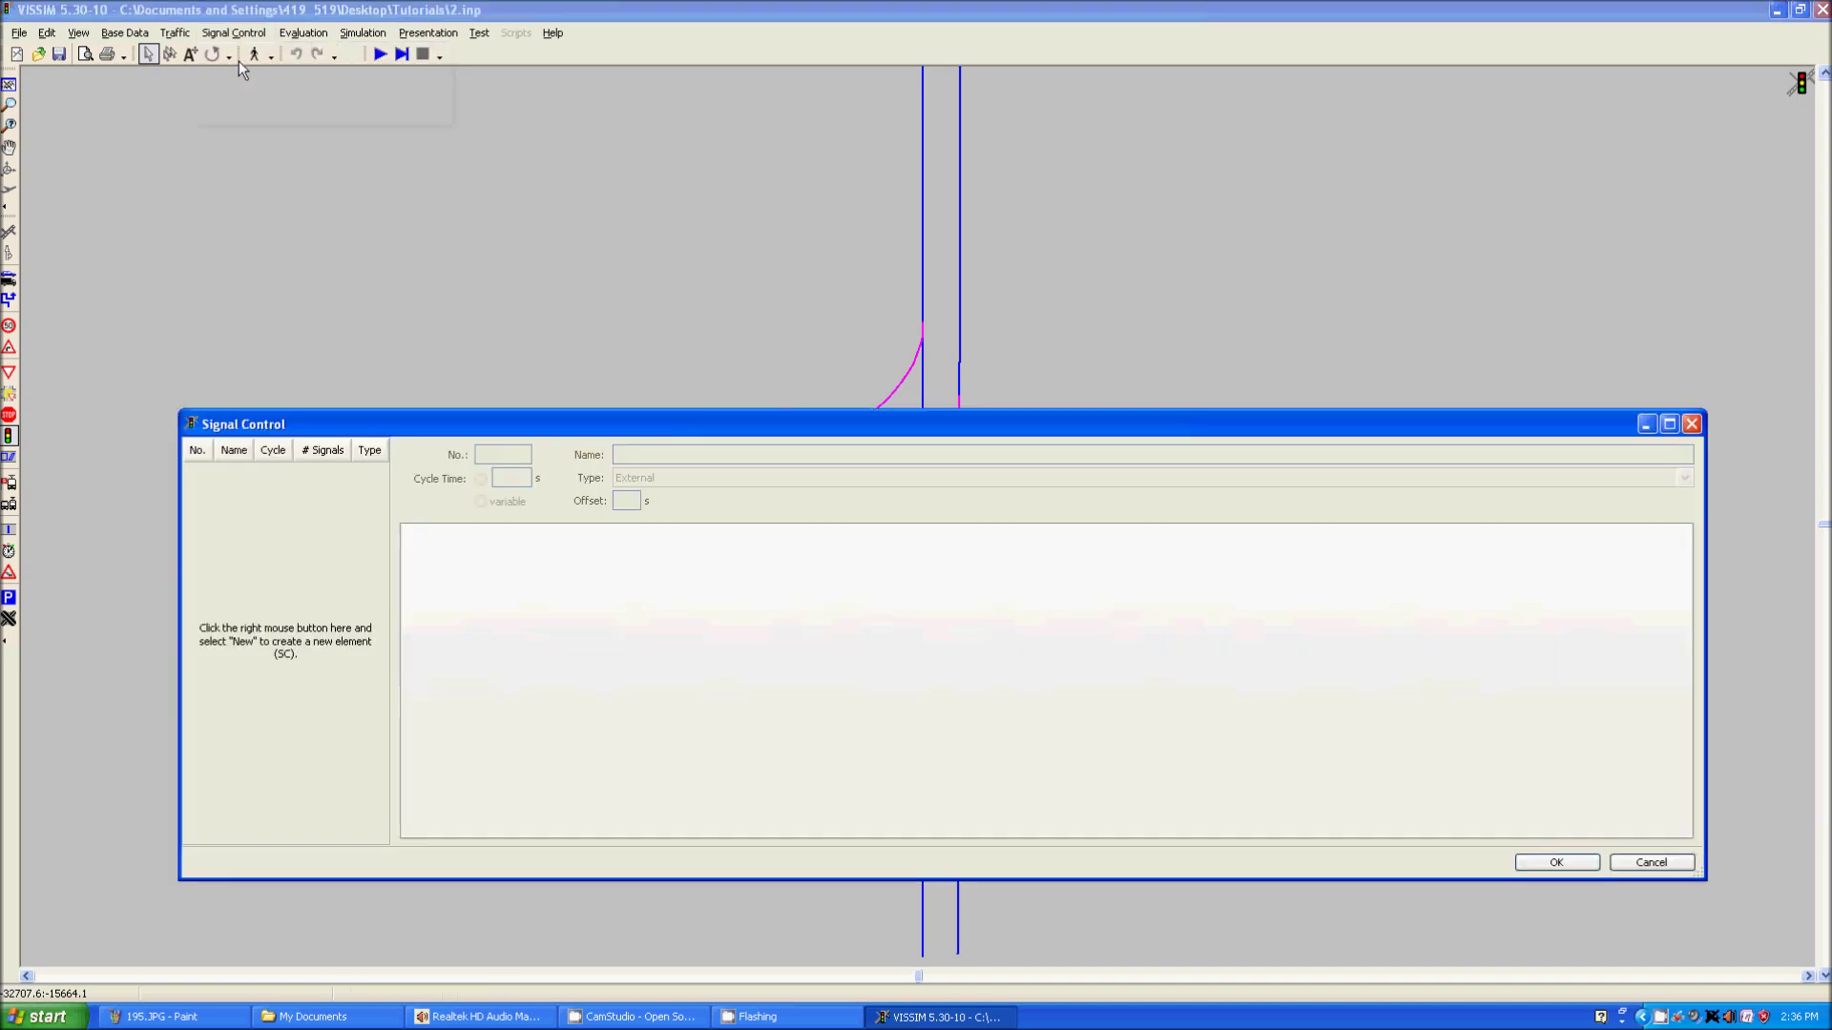
{"action": "right_click", "coordinate": [261, 536]}
{"action": "left_click", "coordinate": [284, 541]}
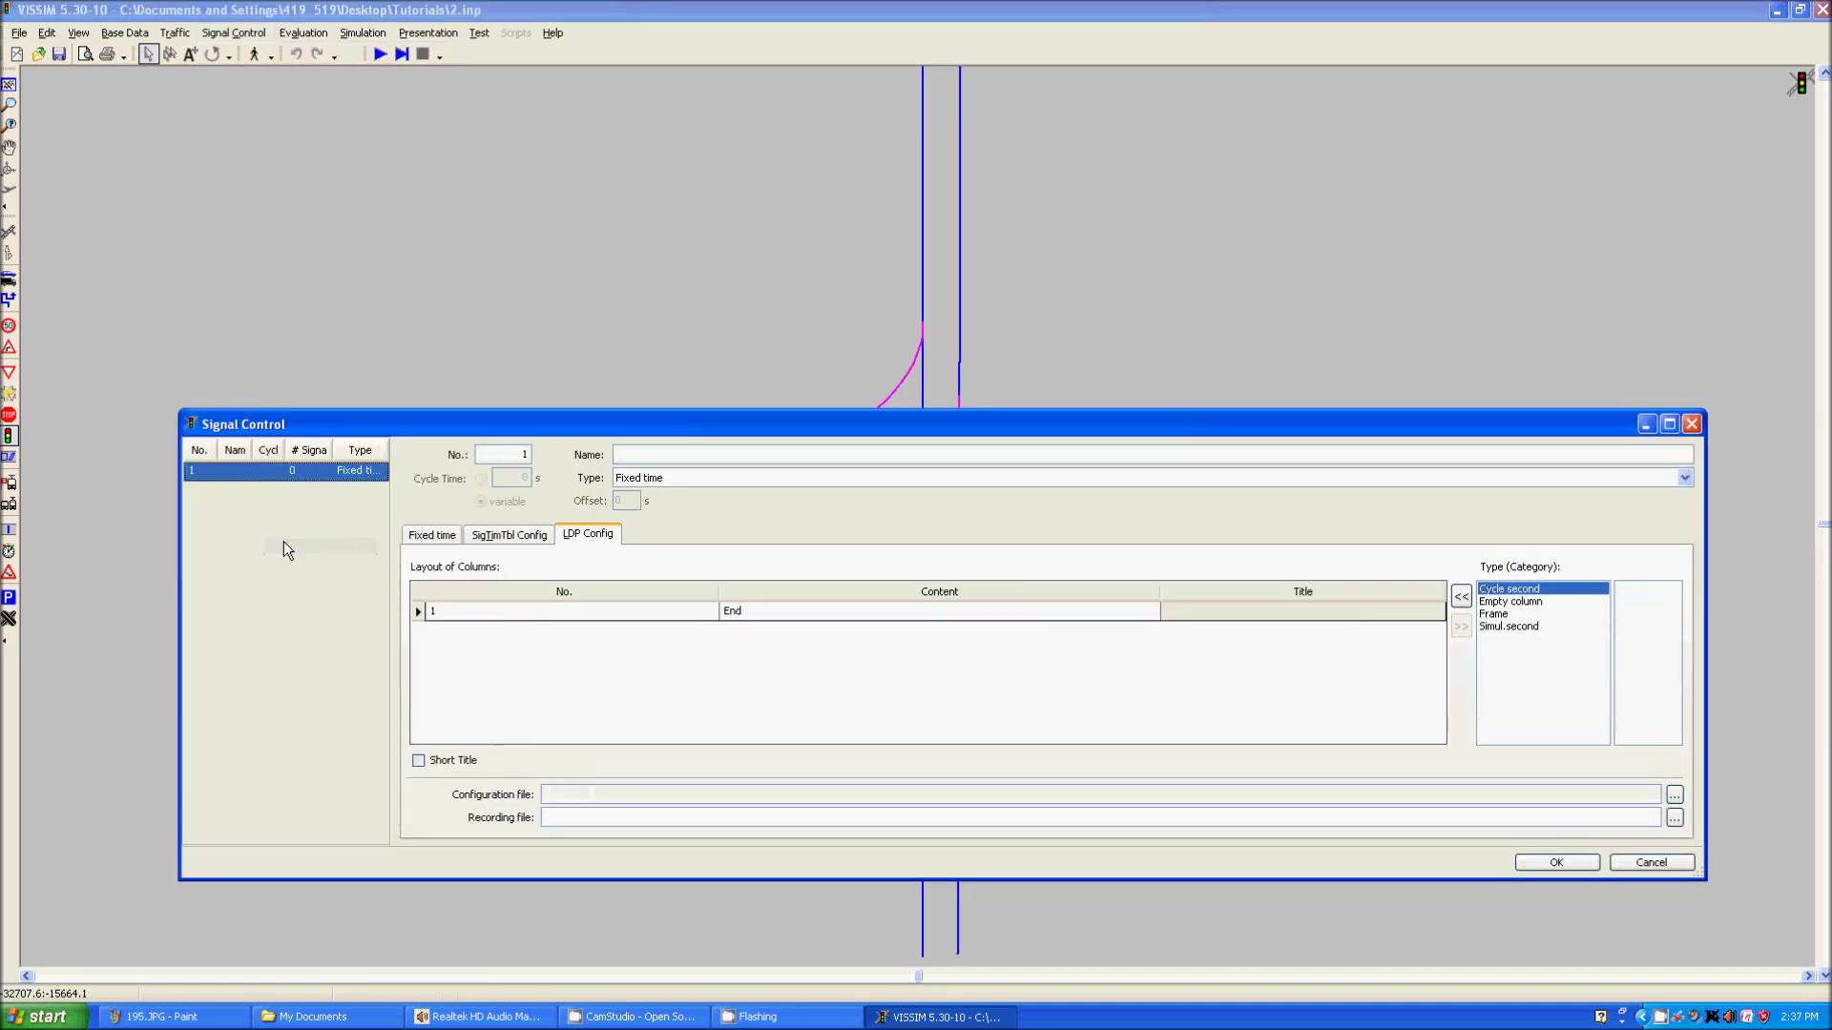
{"action": "left_click", "coordinate": [444, 536]}
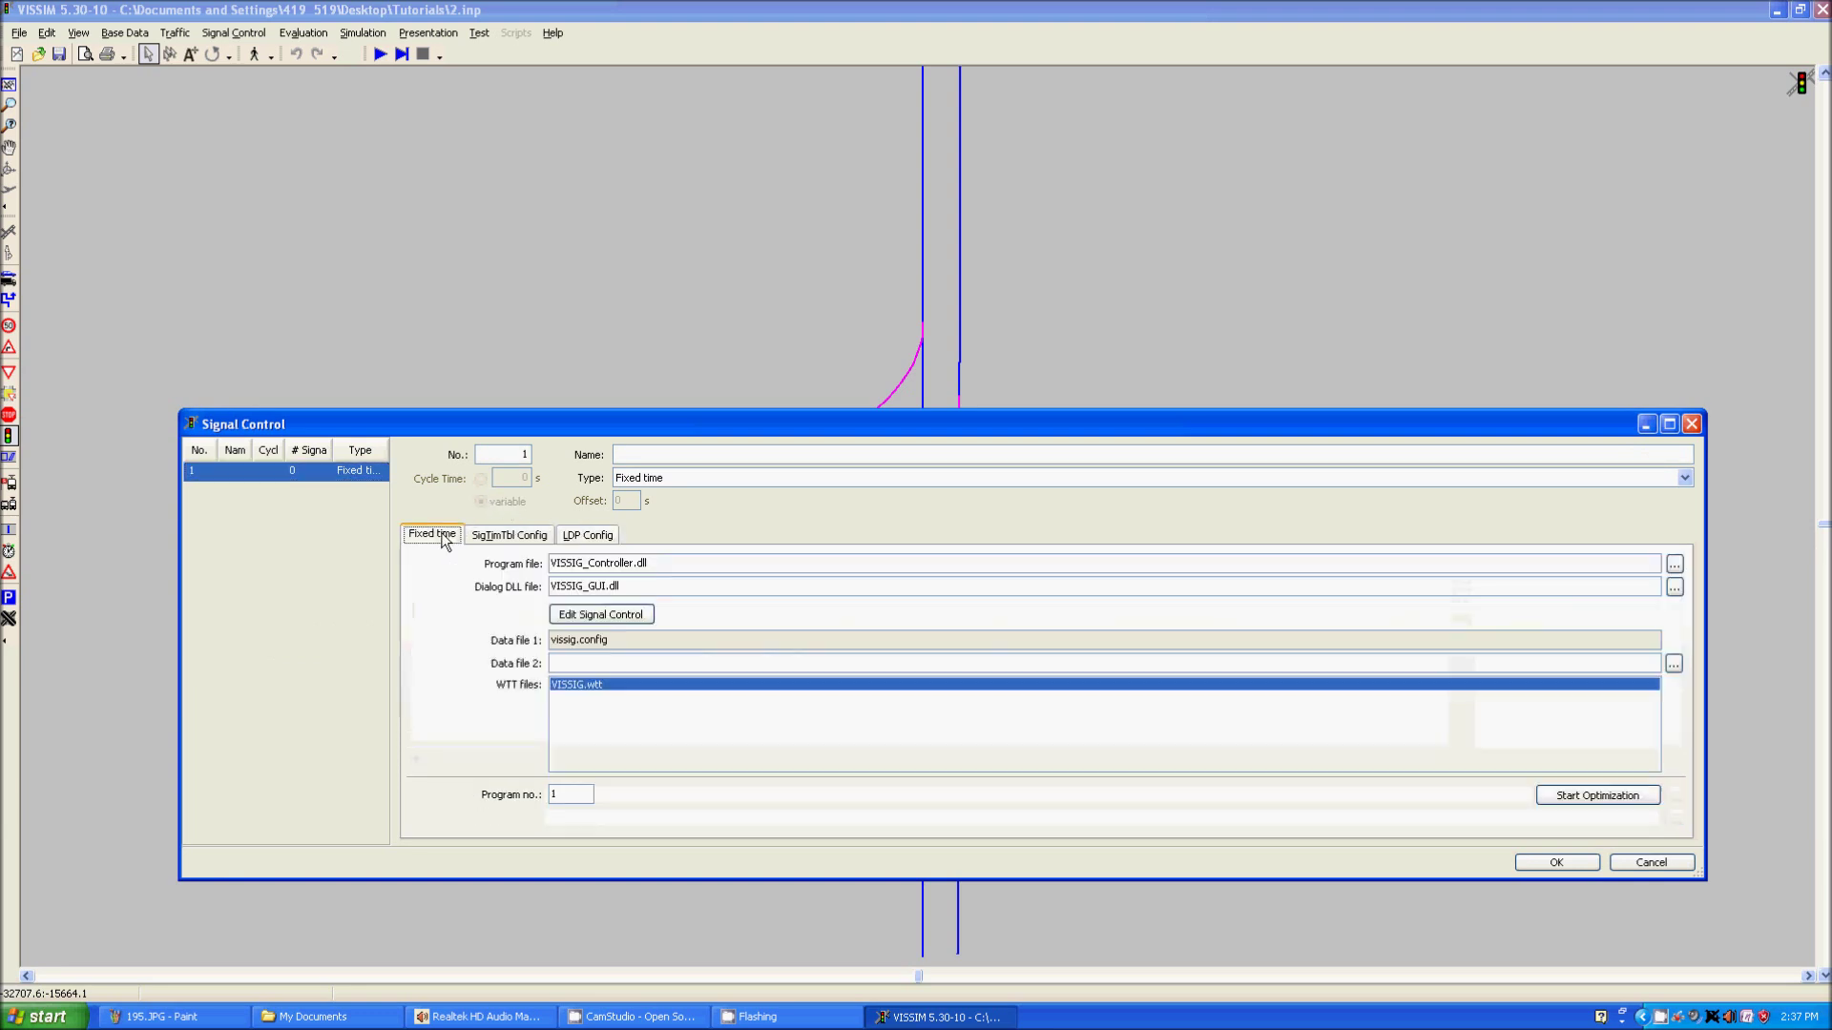
{"action": "left_click", "coordinate": [577, 616]}
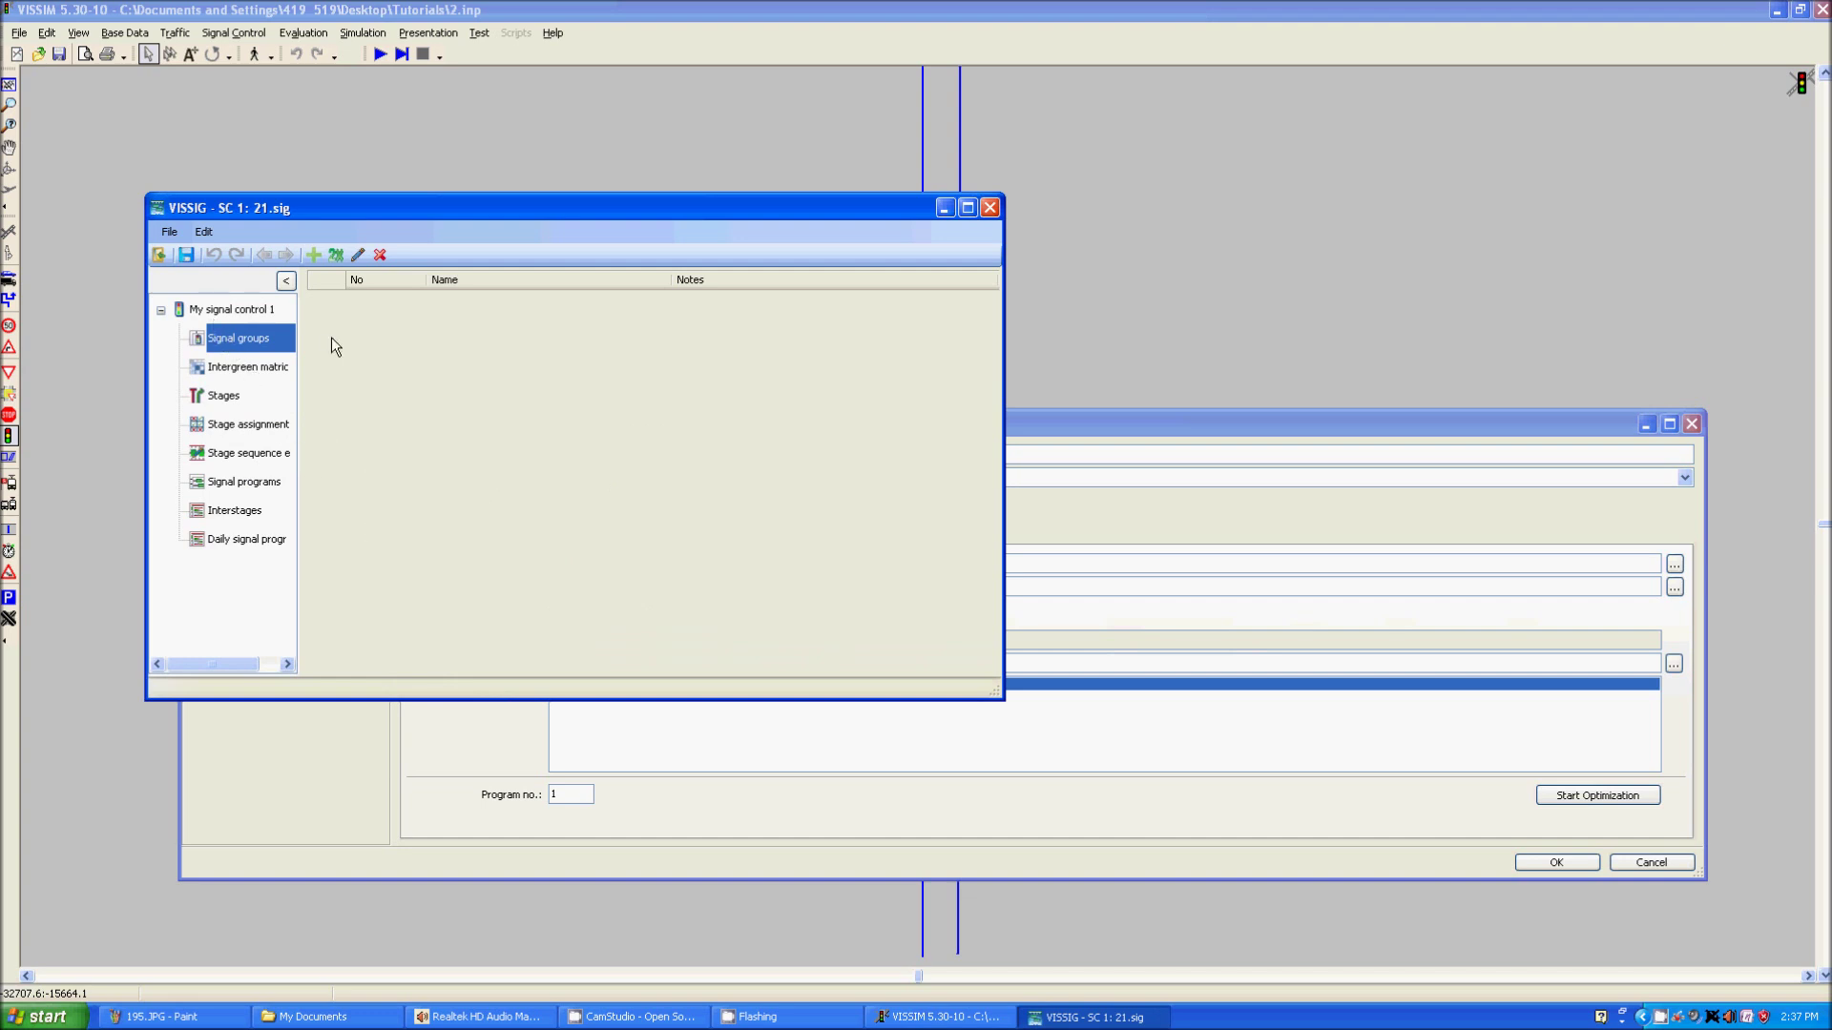
Add Signal group 1 in VISSIG and choose Red-green-amber as its default sequence
{"action": "right_click", "coordinate": [372, 340]}
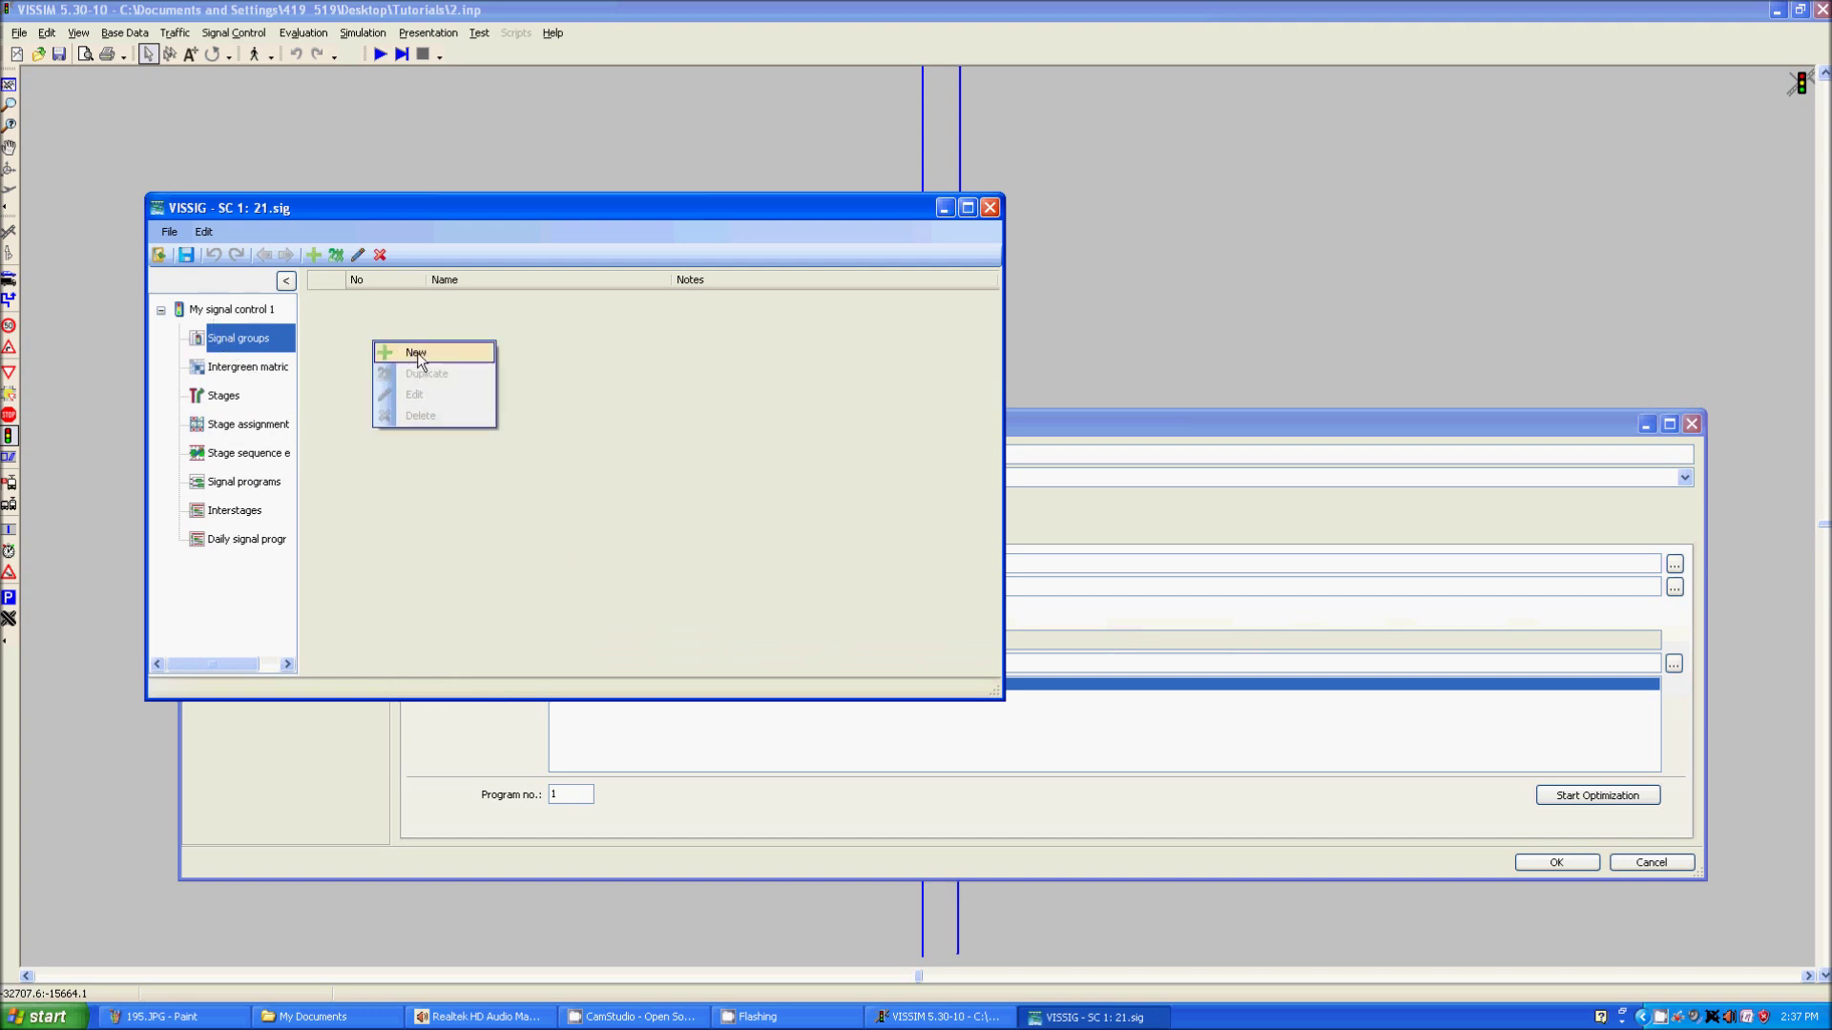
{"action": "left_click", "coordinate": [415, 353]}
{"action": "right_click", "coordinate": [473, 304]}
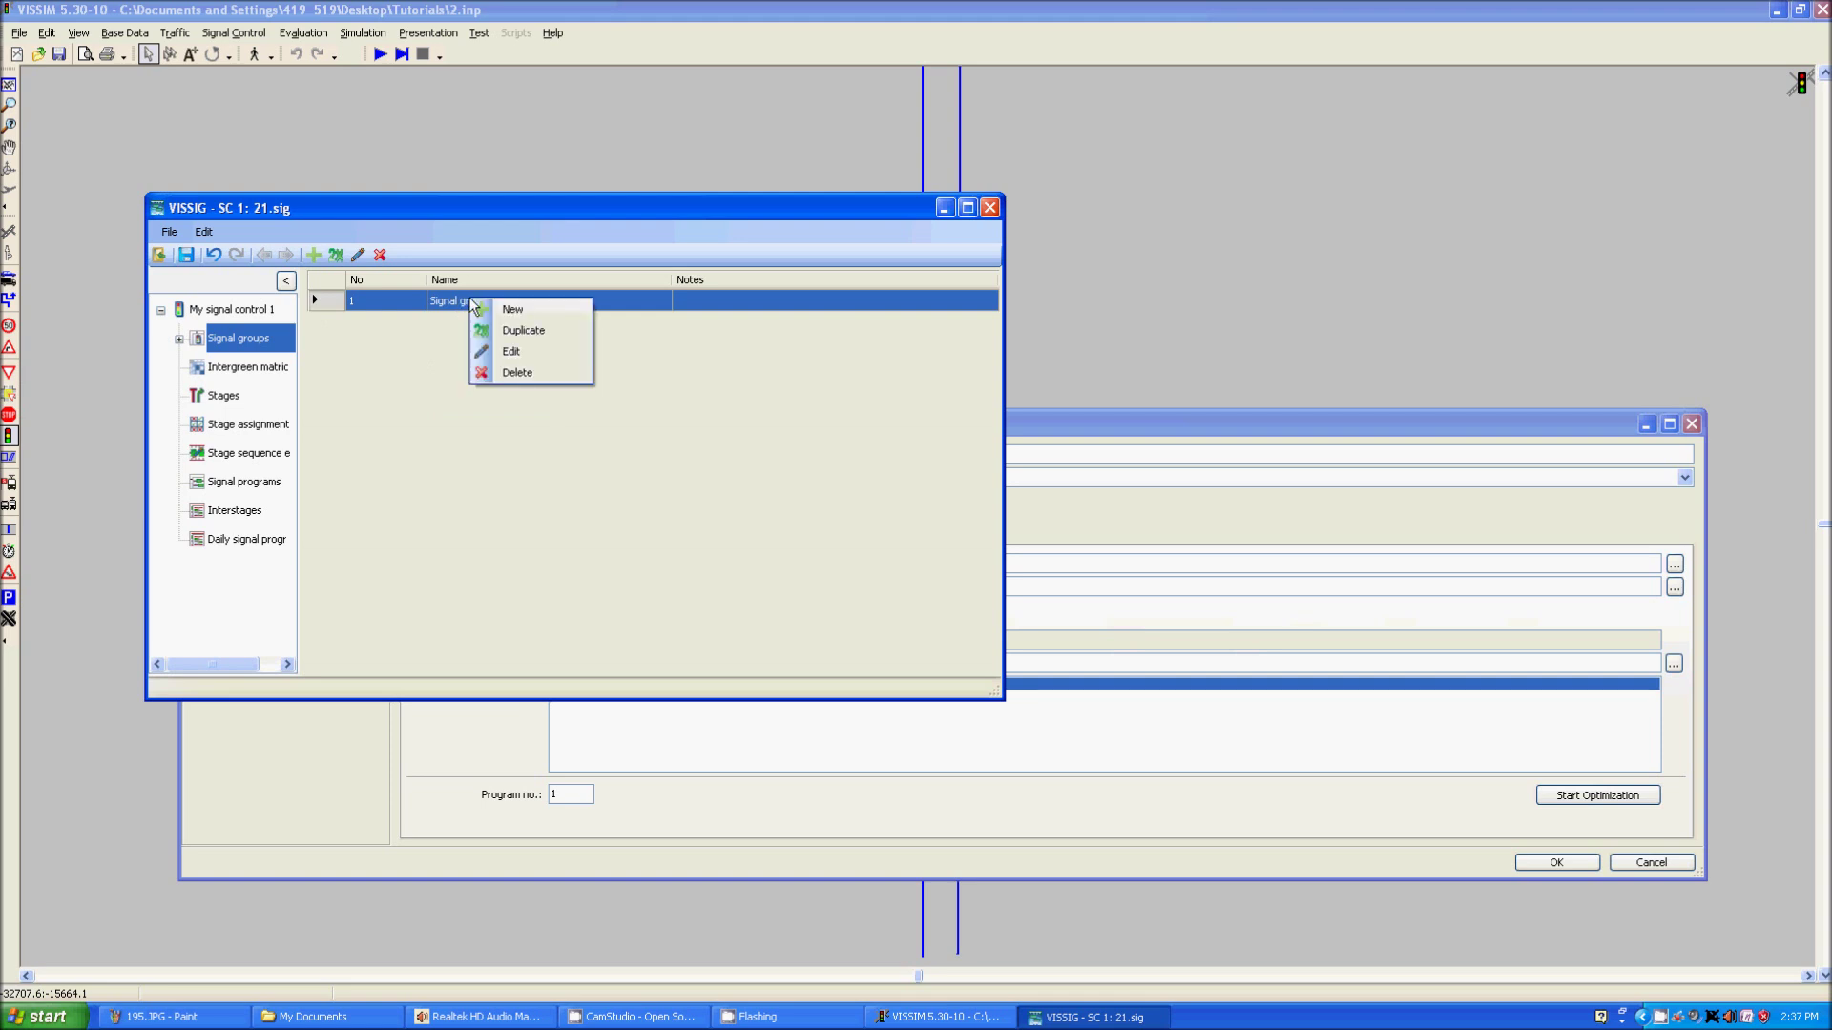
{"action": "left_click", "coordinate": [427, 366]}
{"action": "left_click", "coordinate": [179, 339]}
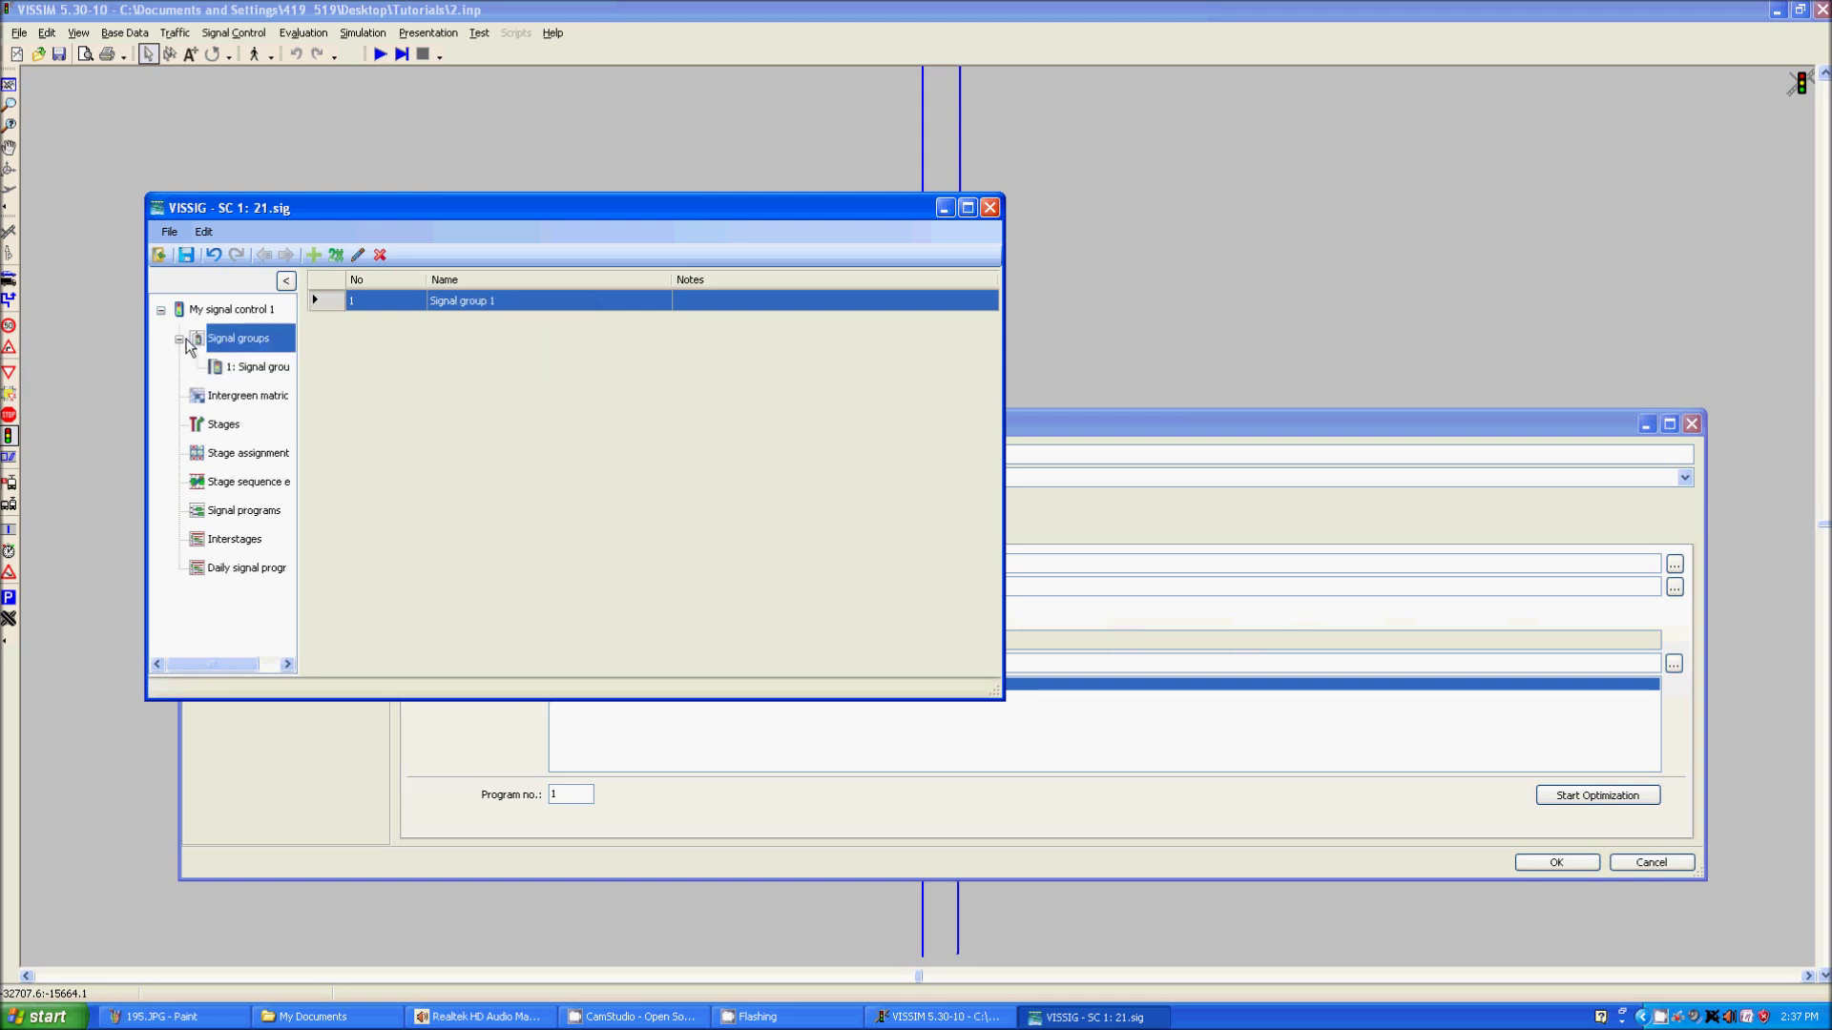
{"action": "left_click", "coordinate": [251, 377]}
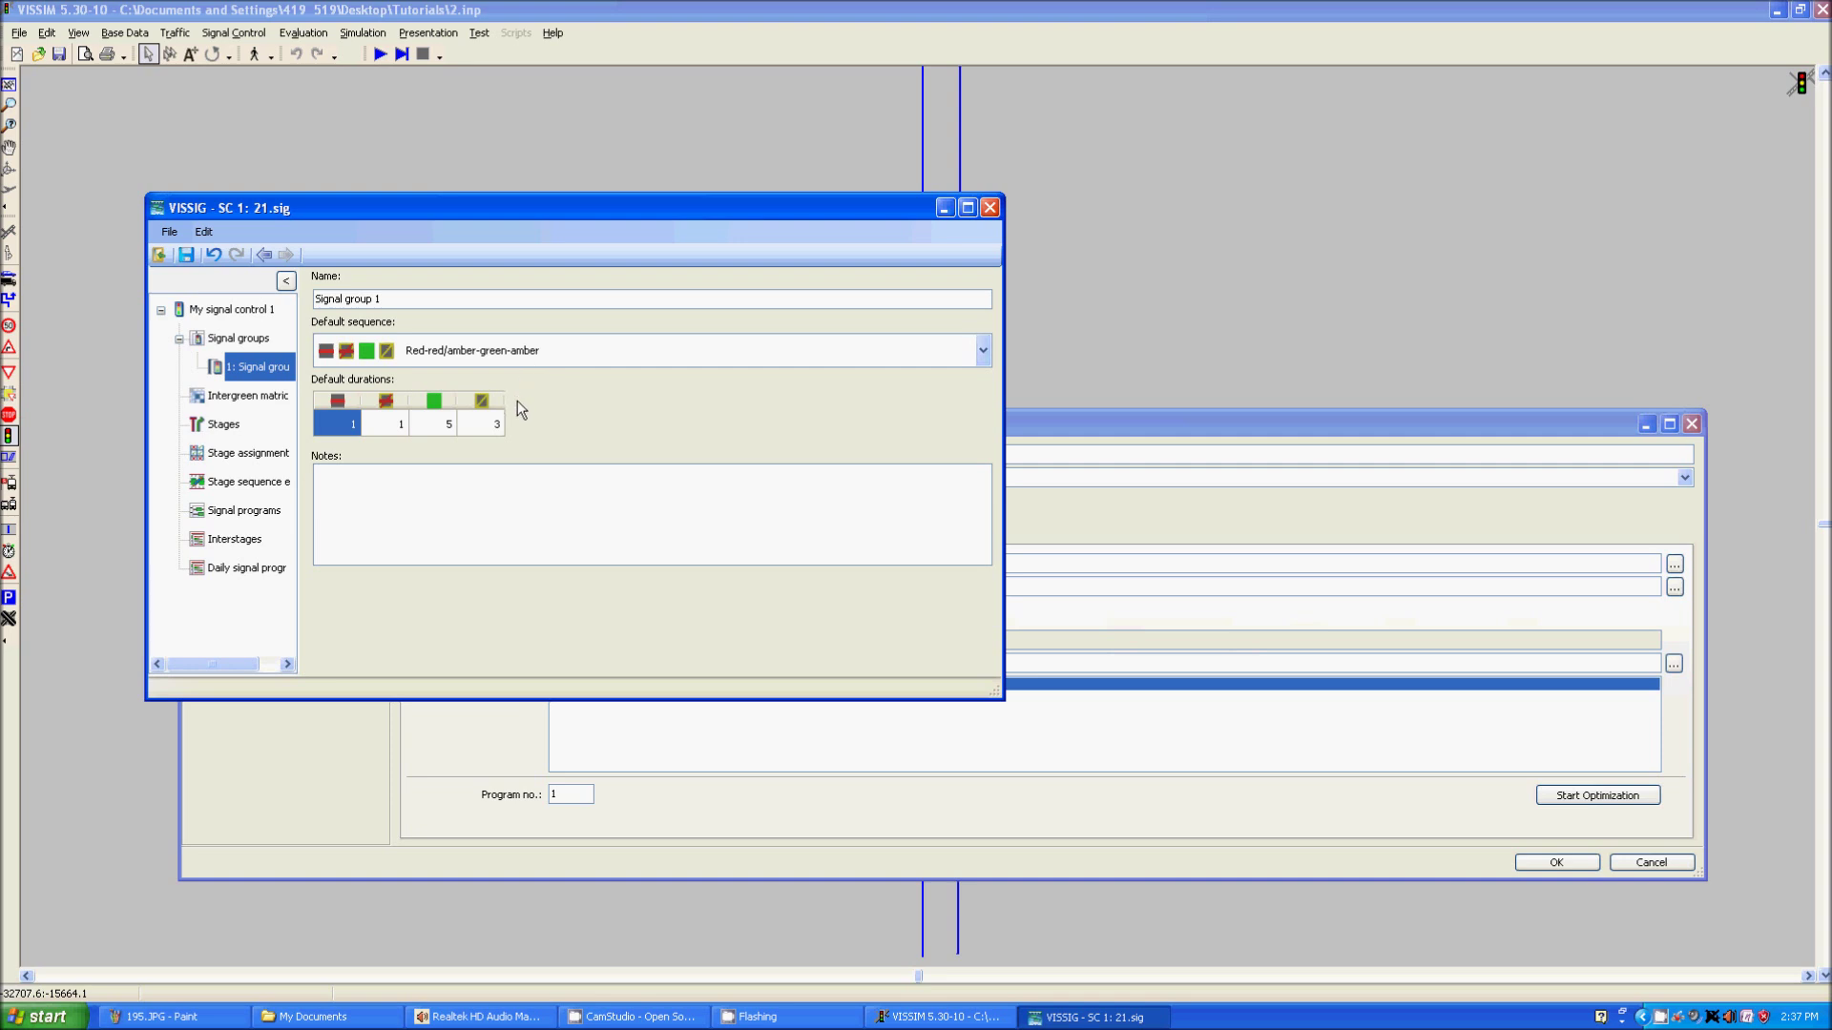
{"action": "left_click", "coordinate": [522, 352]}
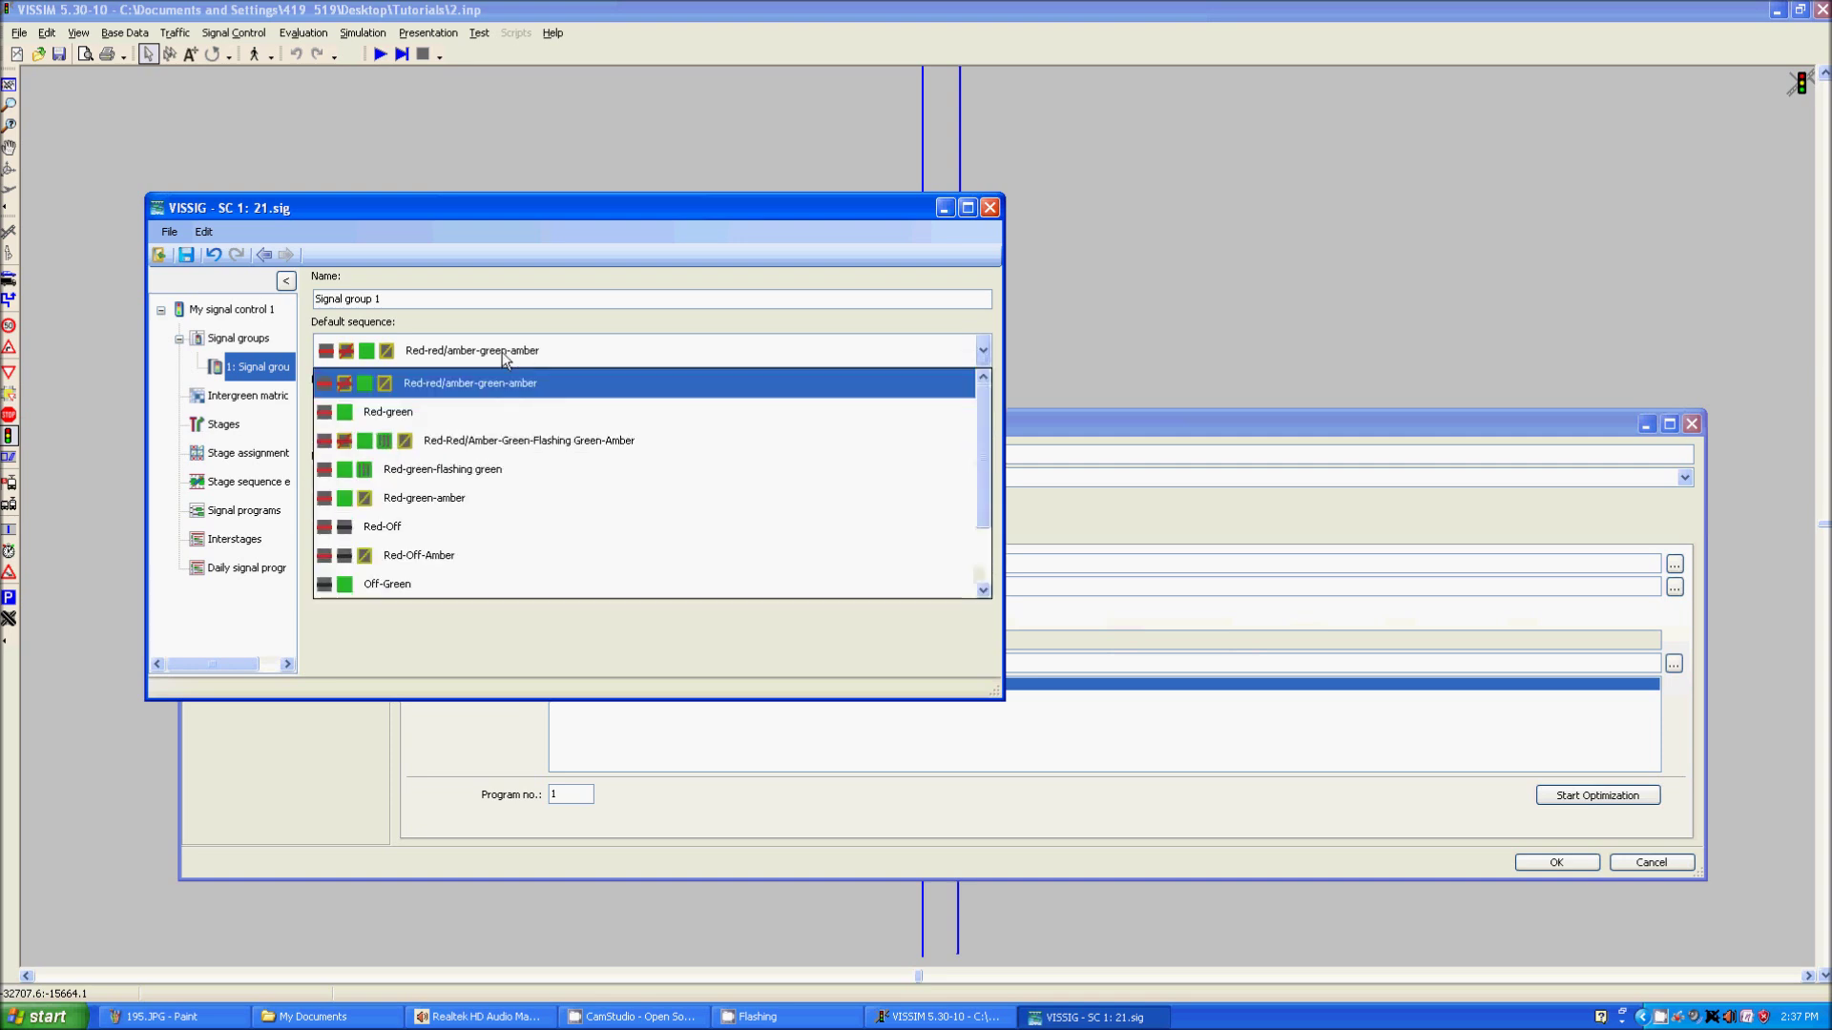
{"action": "left_click", "coordinate": [506, 497]}
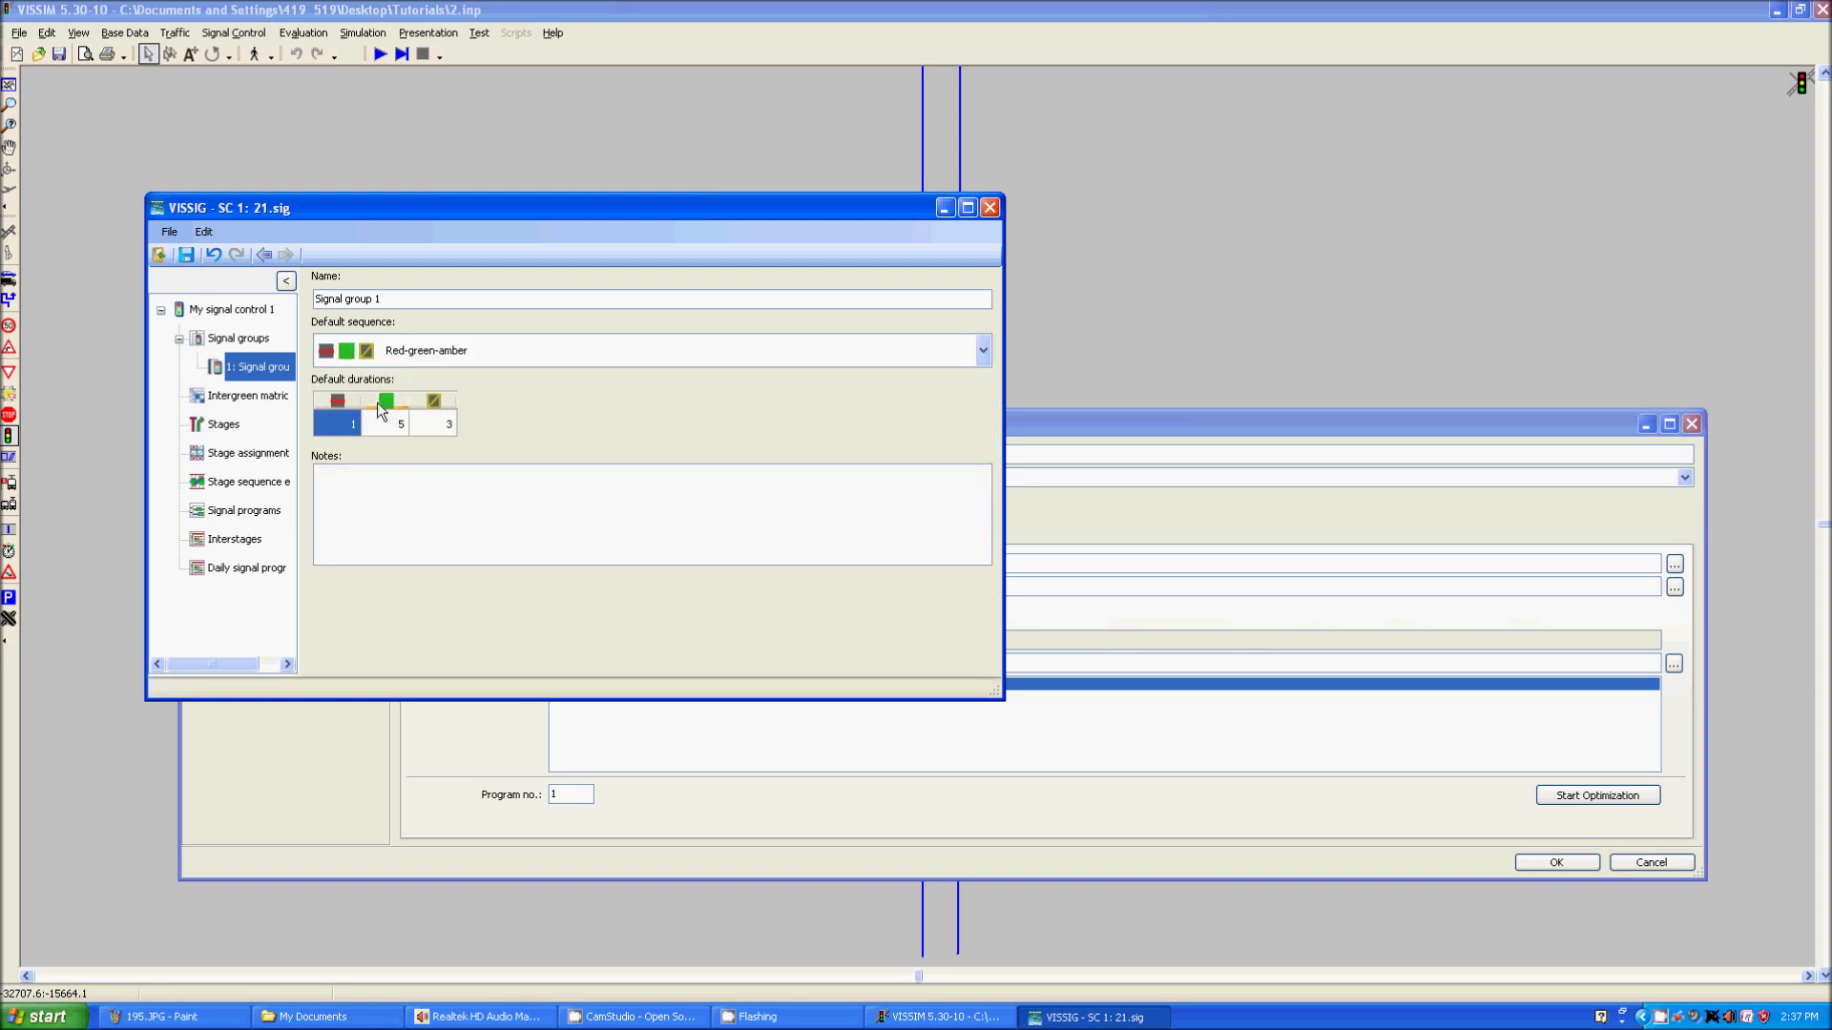
Create Signal program 1 and drag group 1's greens to 10–23 s plus a second green 35–48 s
{"action": "left_click", "coordinate": [219, 513]}
{"action": "right_click", "coordinate": [386, 333]}
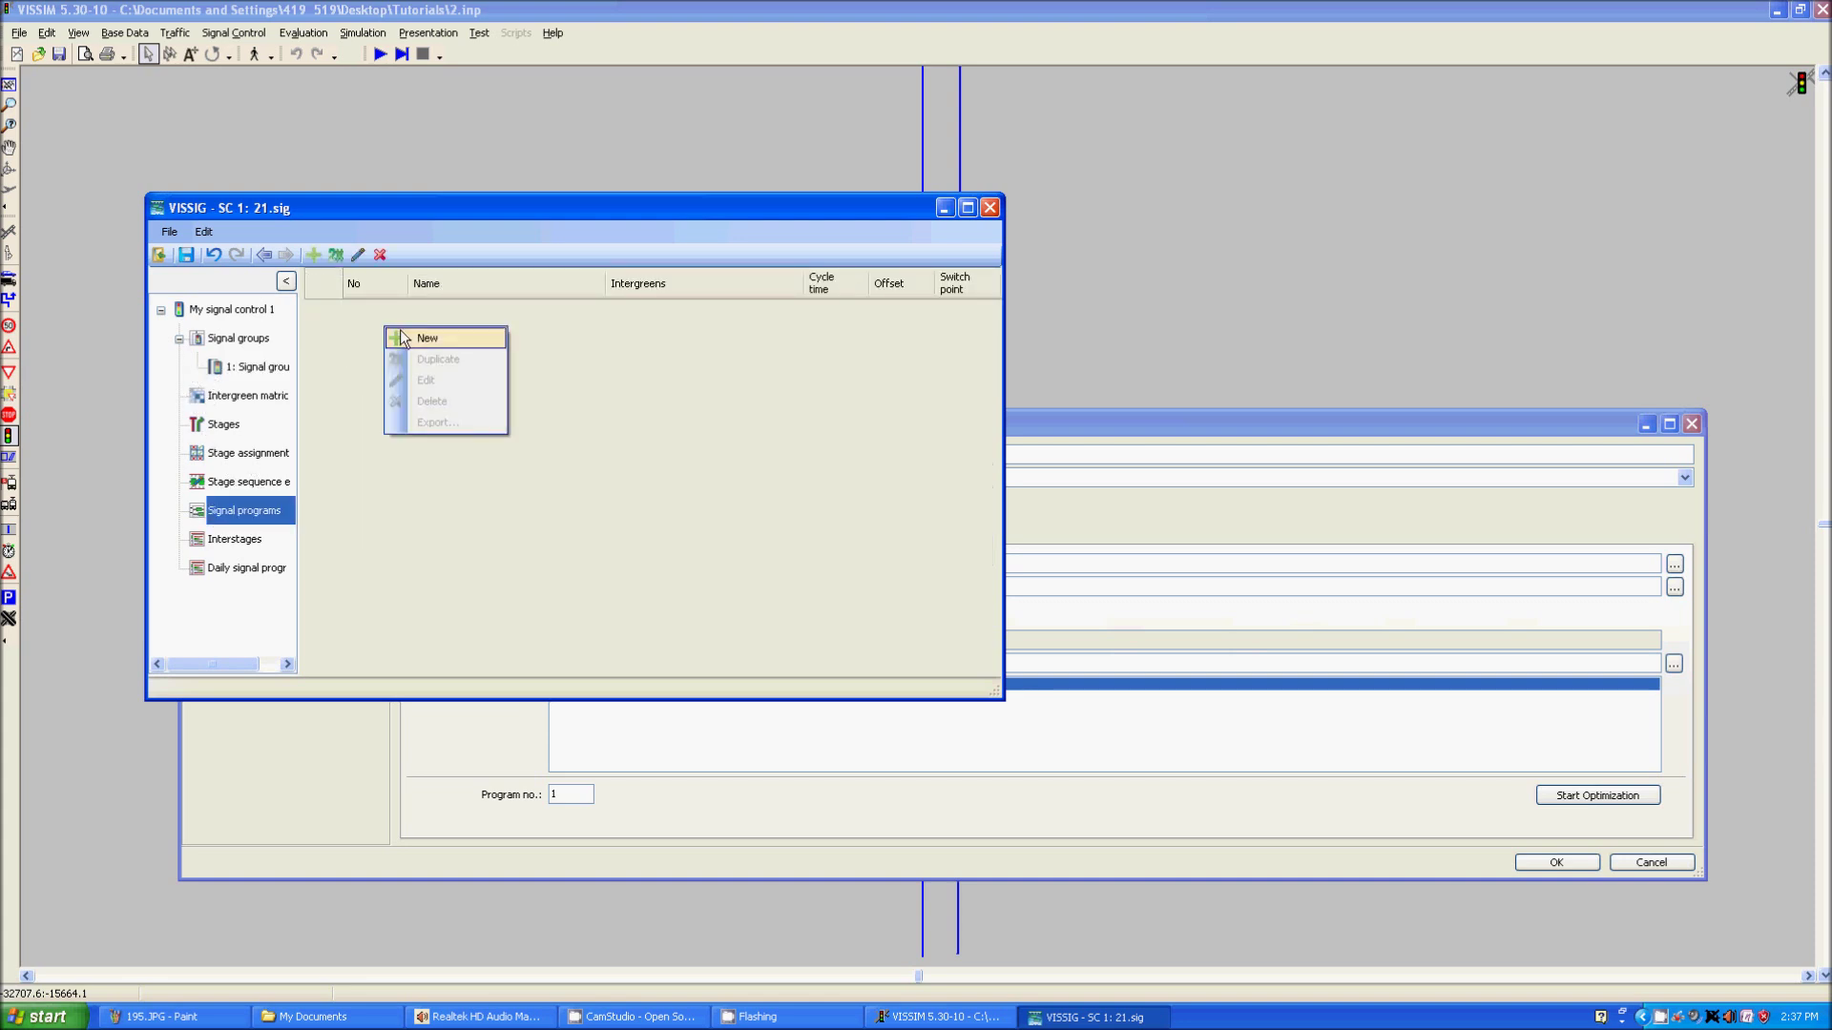
{"action": "left_click", "coordinate": [420, 340]}
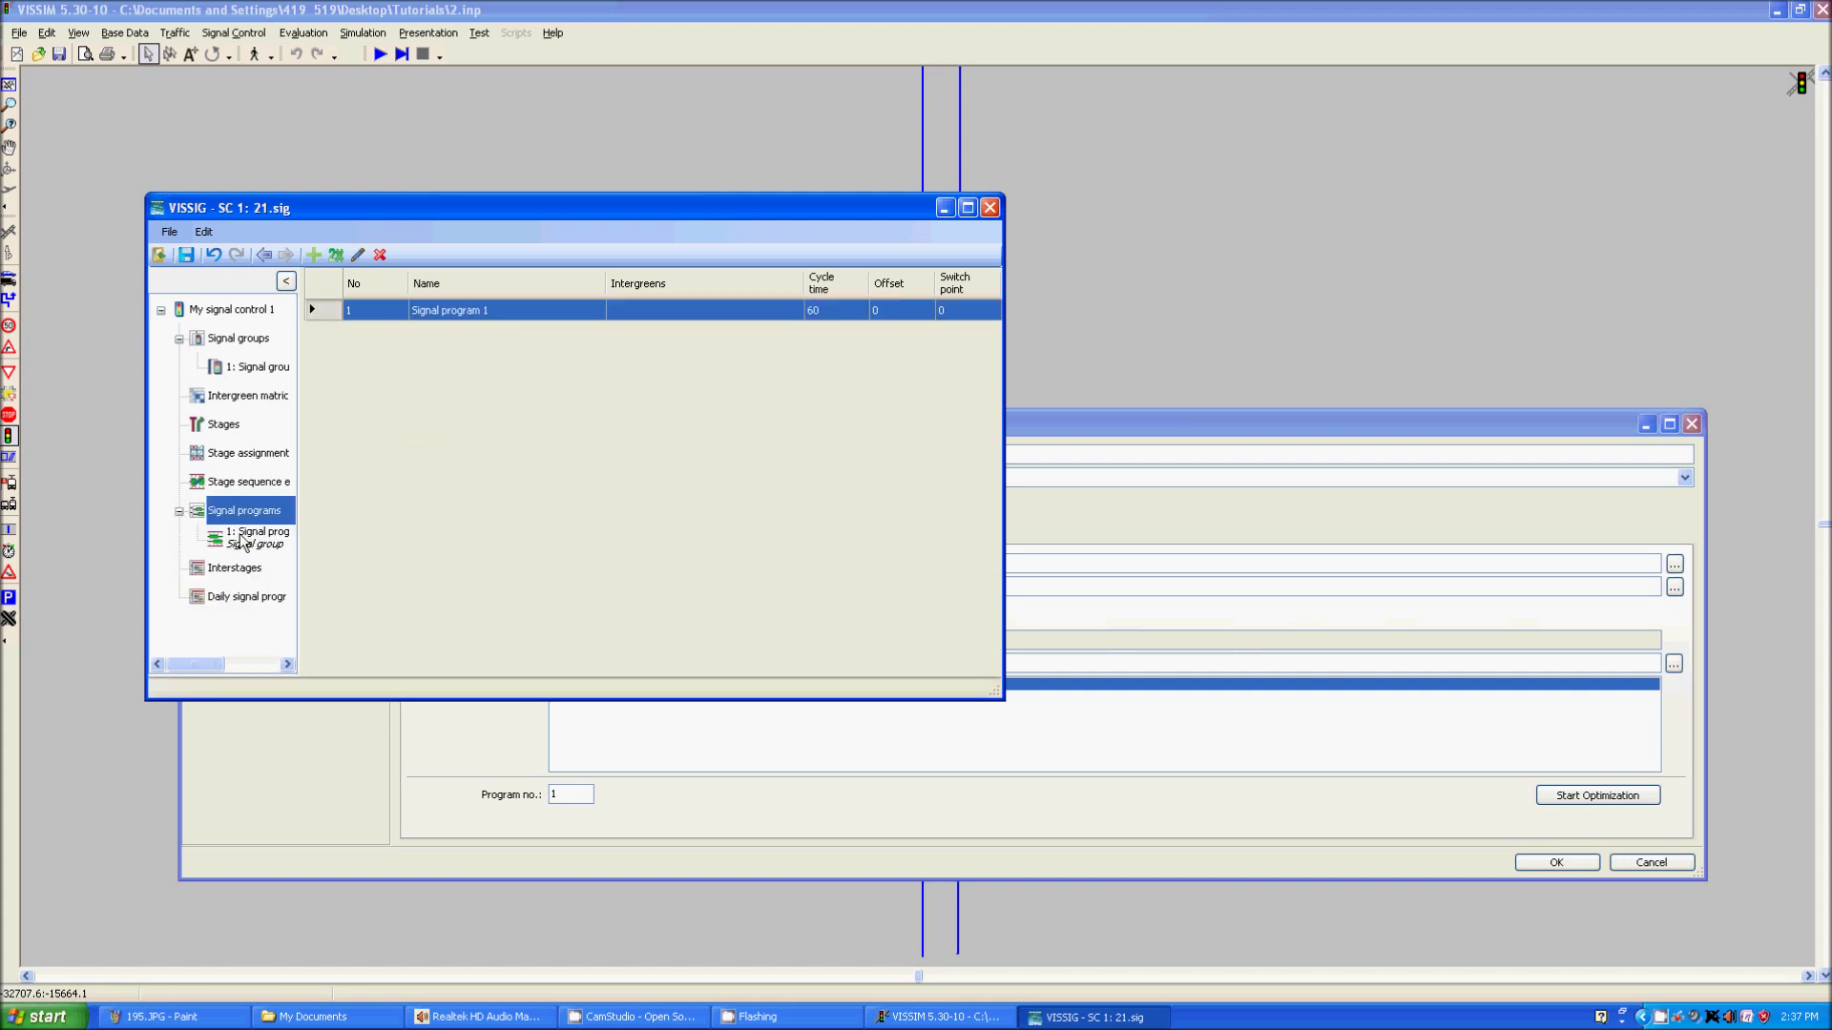
{"action": "left_click", "coordinate": [266, 541]}
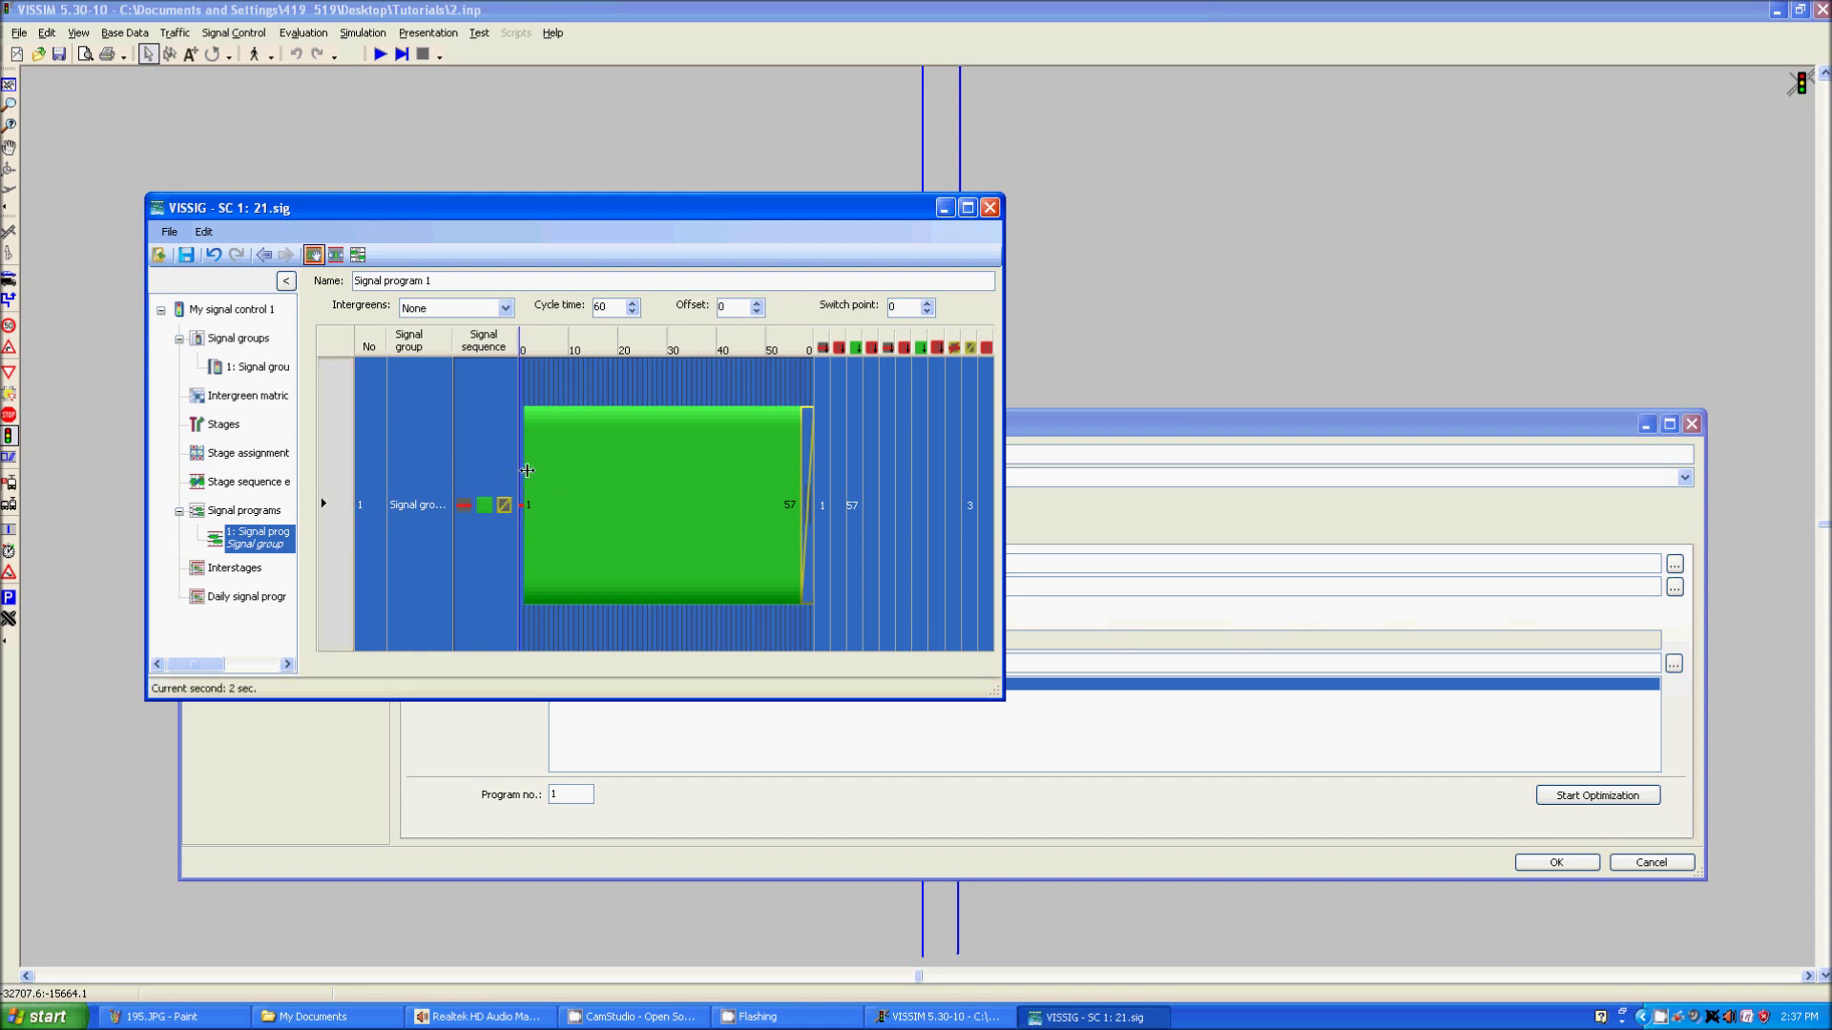
{"action": "left_click_drag", "start_coordinate": [525, 471], "coordinate": [569, 470]}
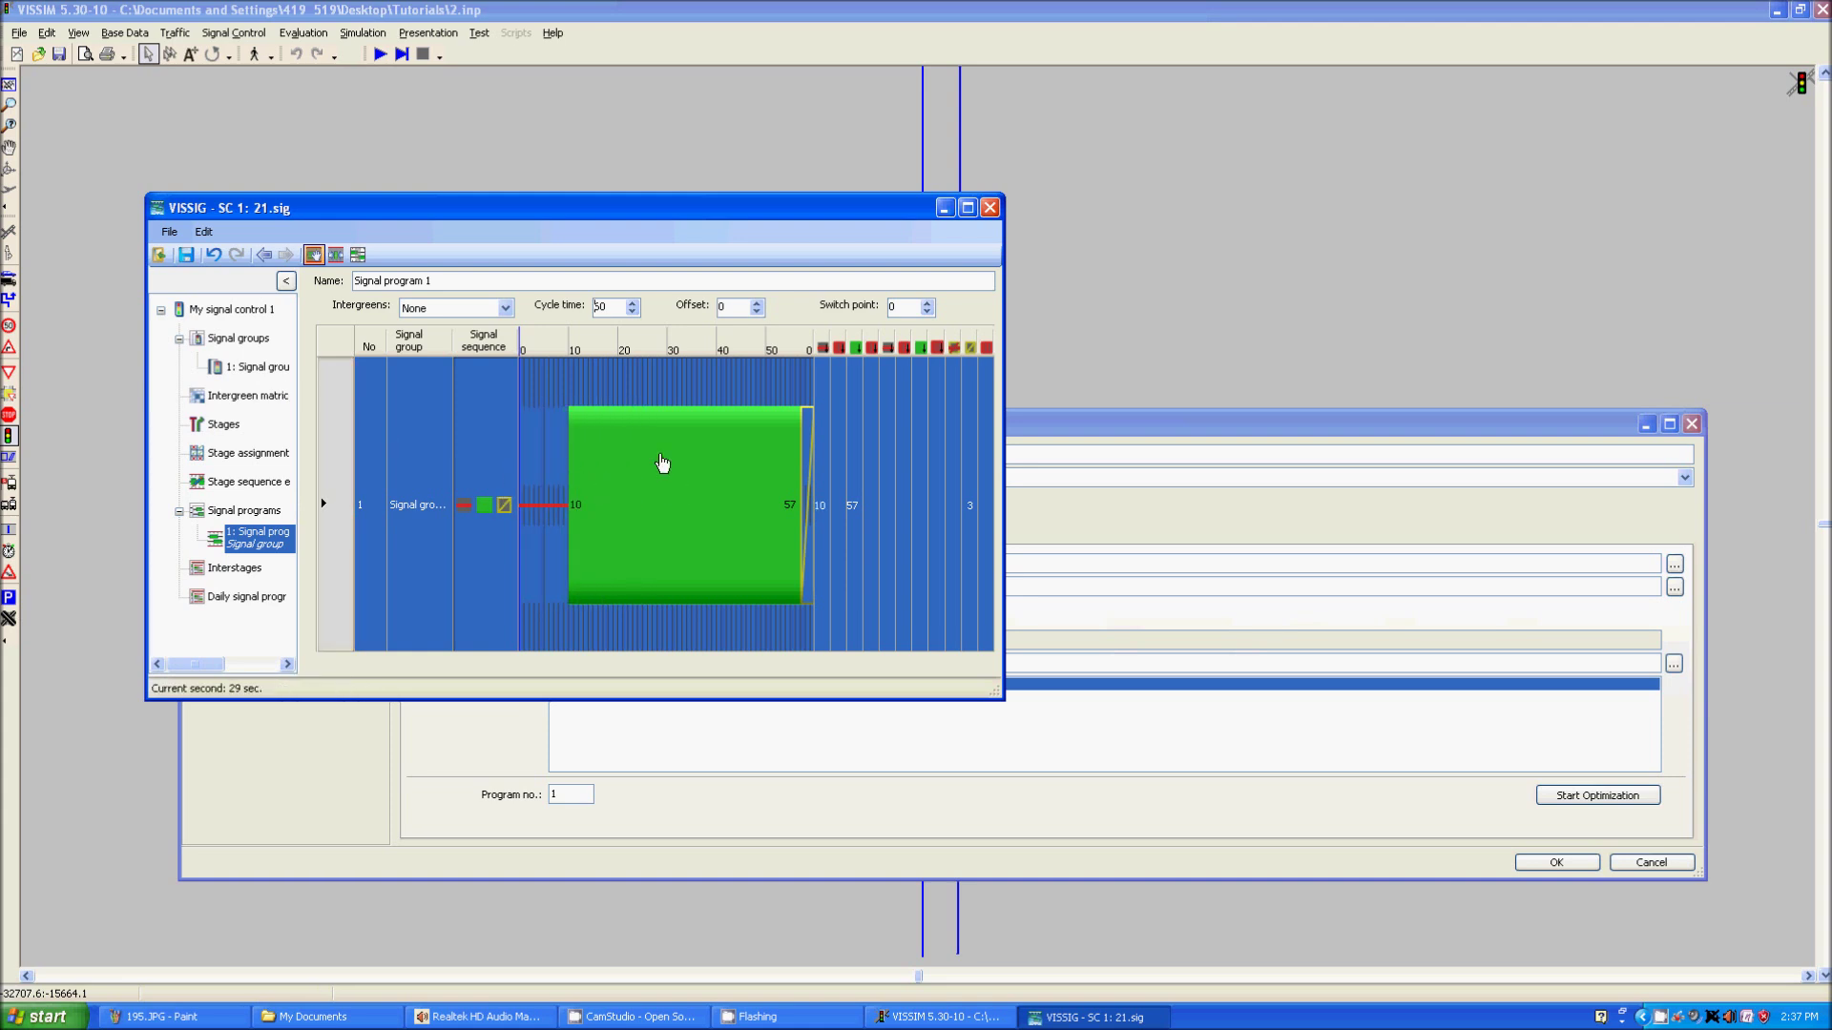
{"action": "left_click_drag", "start_coordinate": [798, 452], "coordinate": [646, 454]}
{"action": "right_click", "coordinate": [706, 452]}
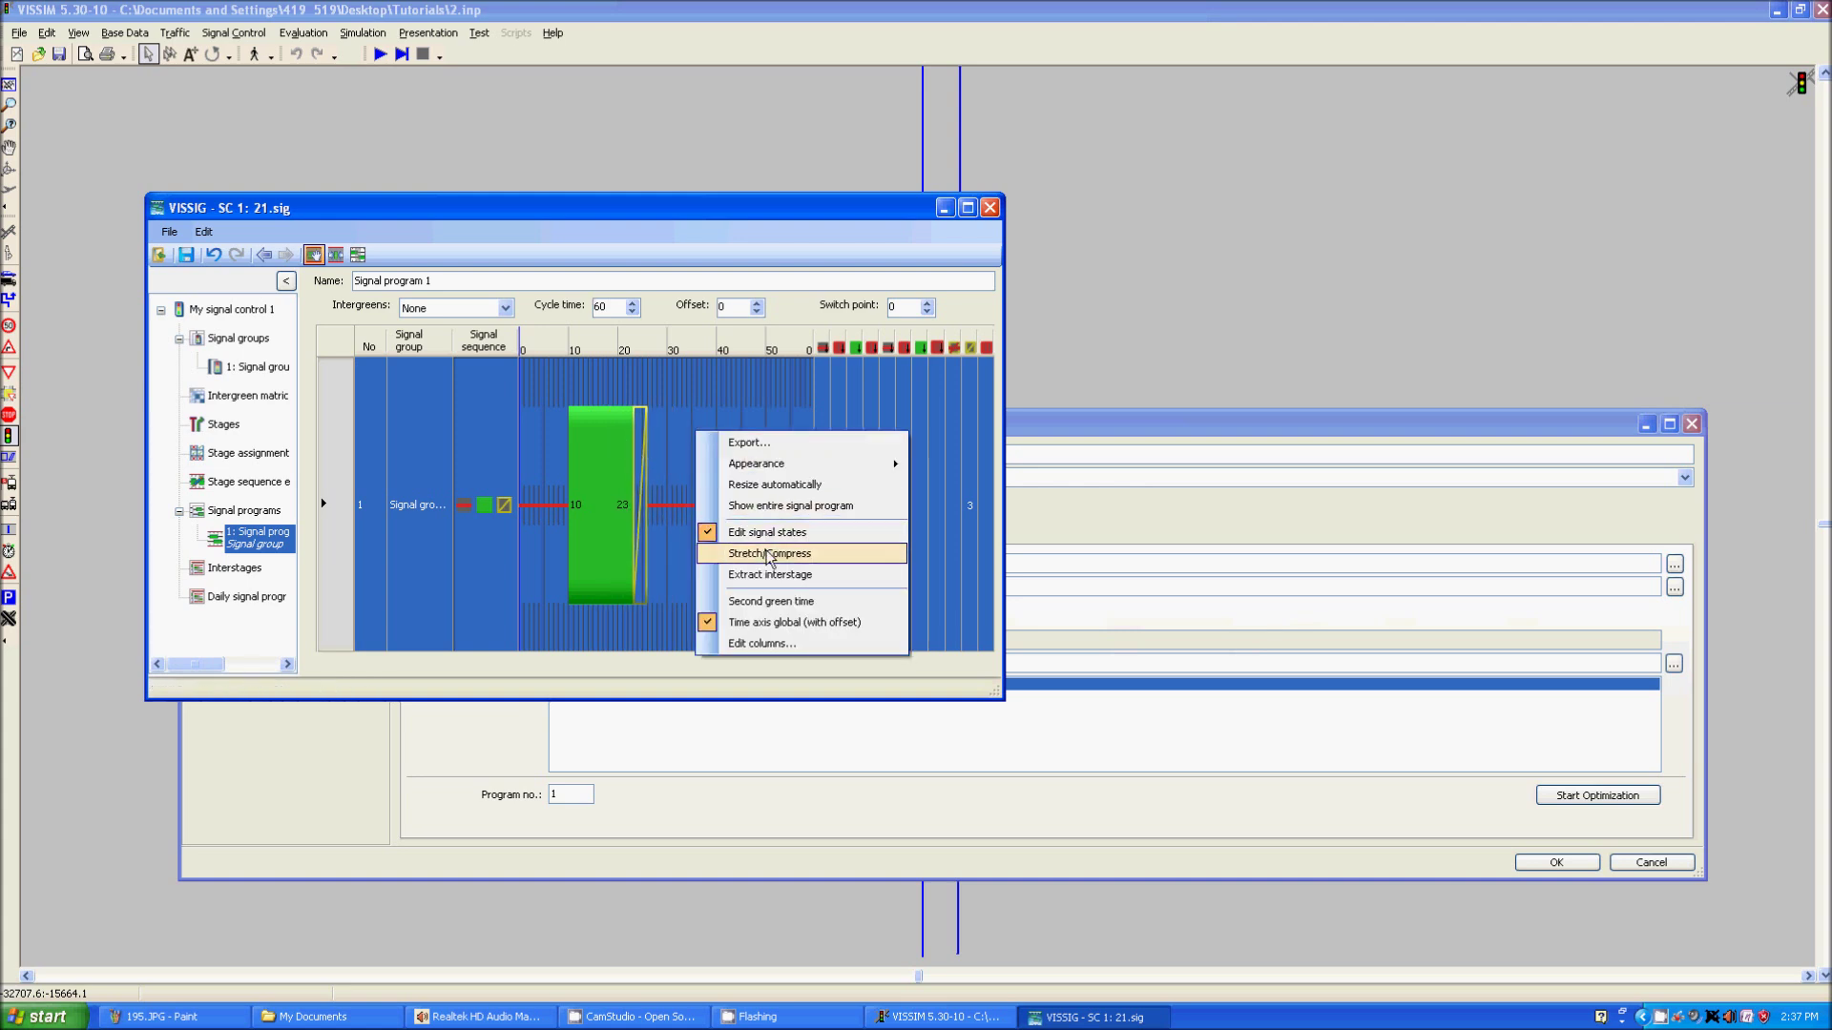
{"action": "left_click", "coordinate": [776, 604]}
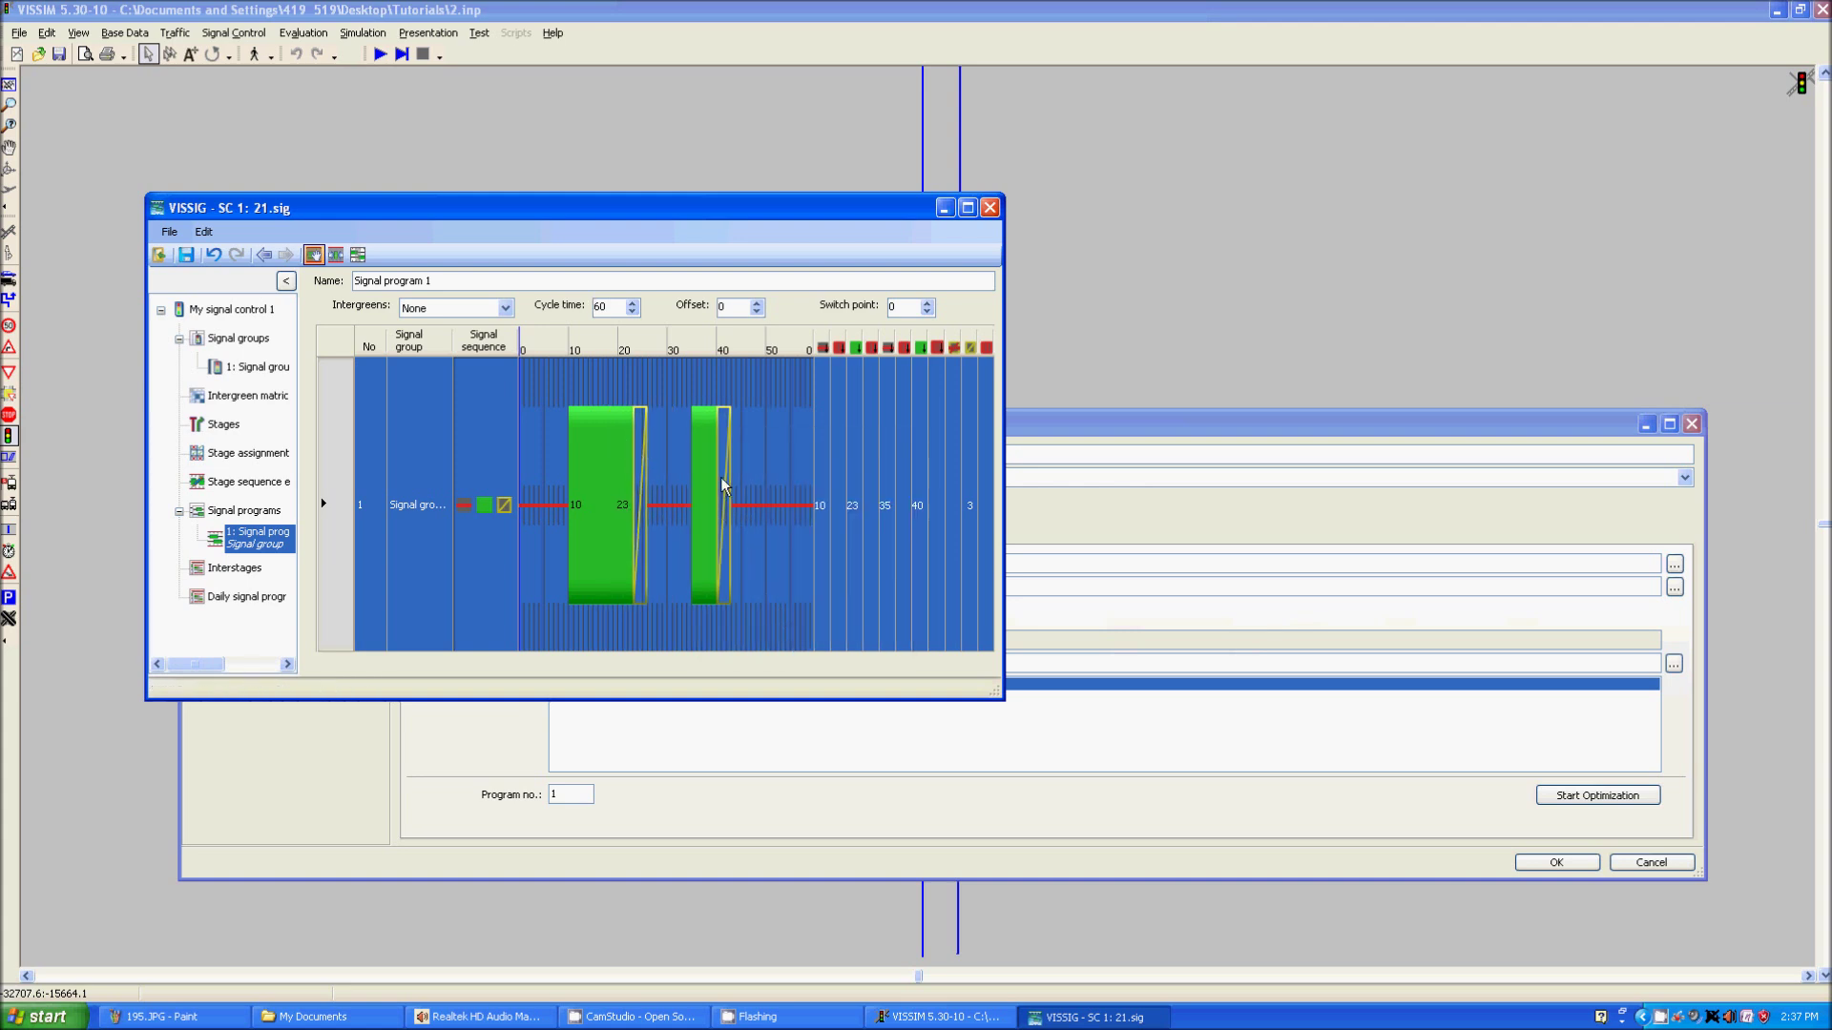
{"action": "left_click_drag", "start_coordinate": [716, 474], "coordinate": [759, 477]}
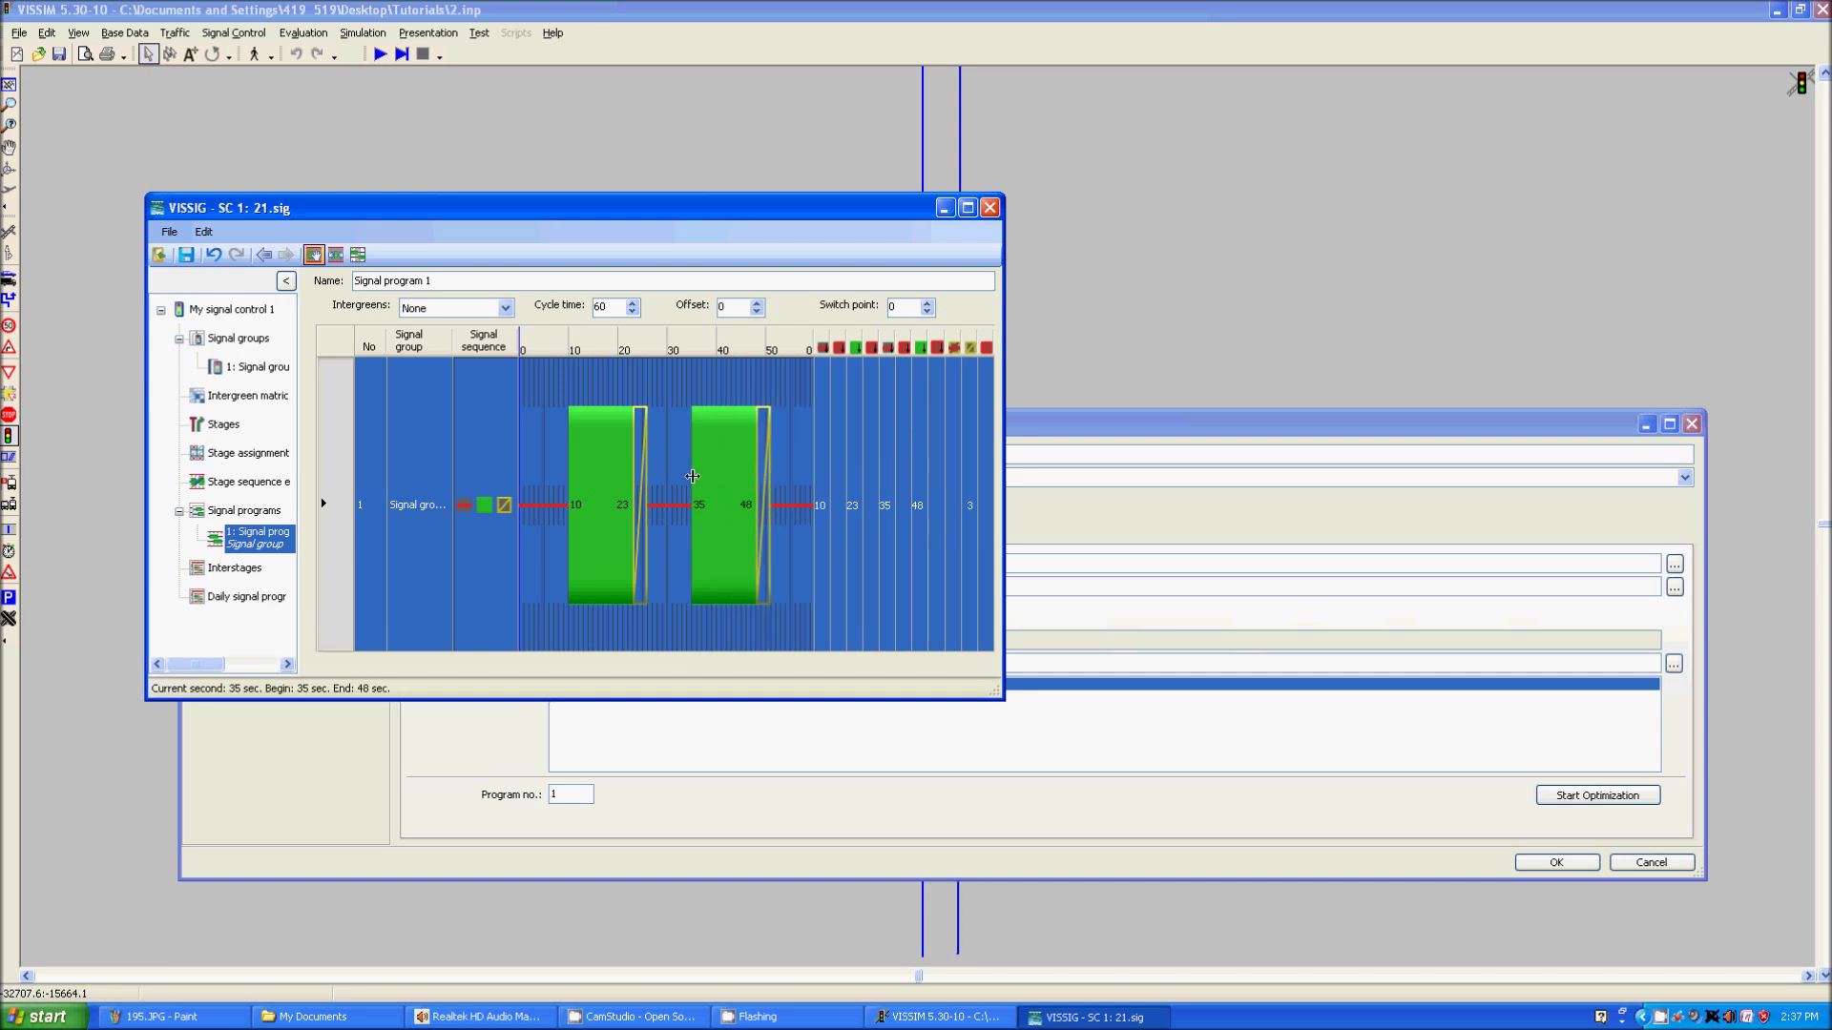
Set the cycle time to 60 s with intergreens None and save the program
{"action": "left_click", "coordinate": [187, 255]}
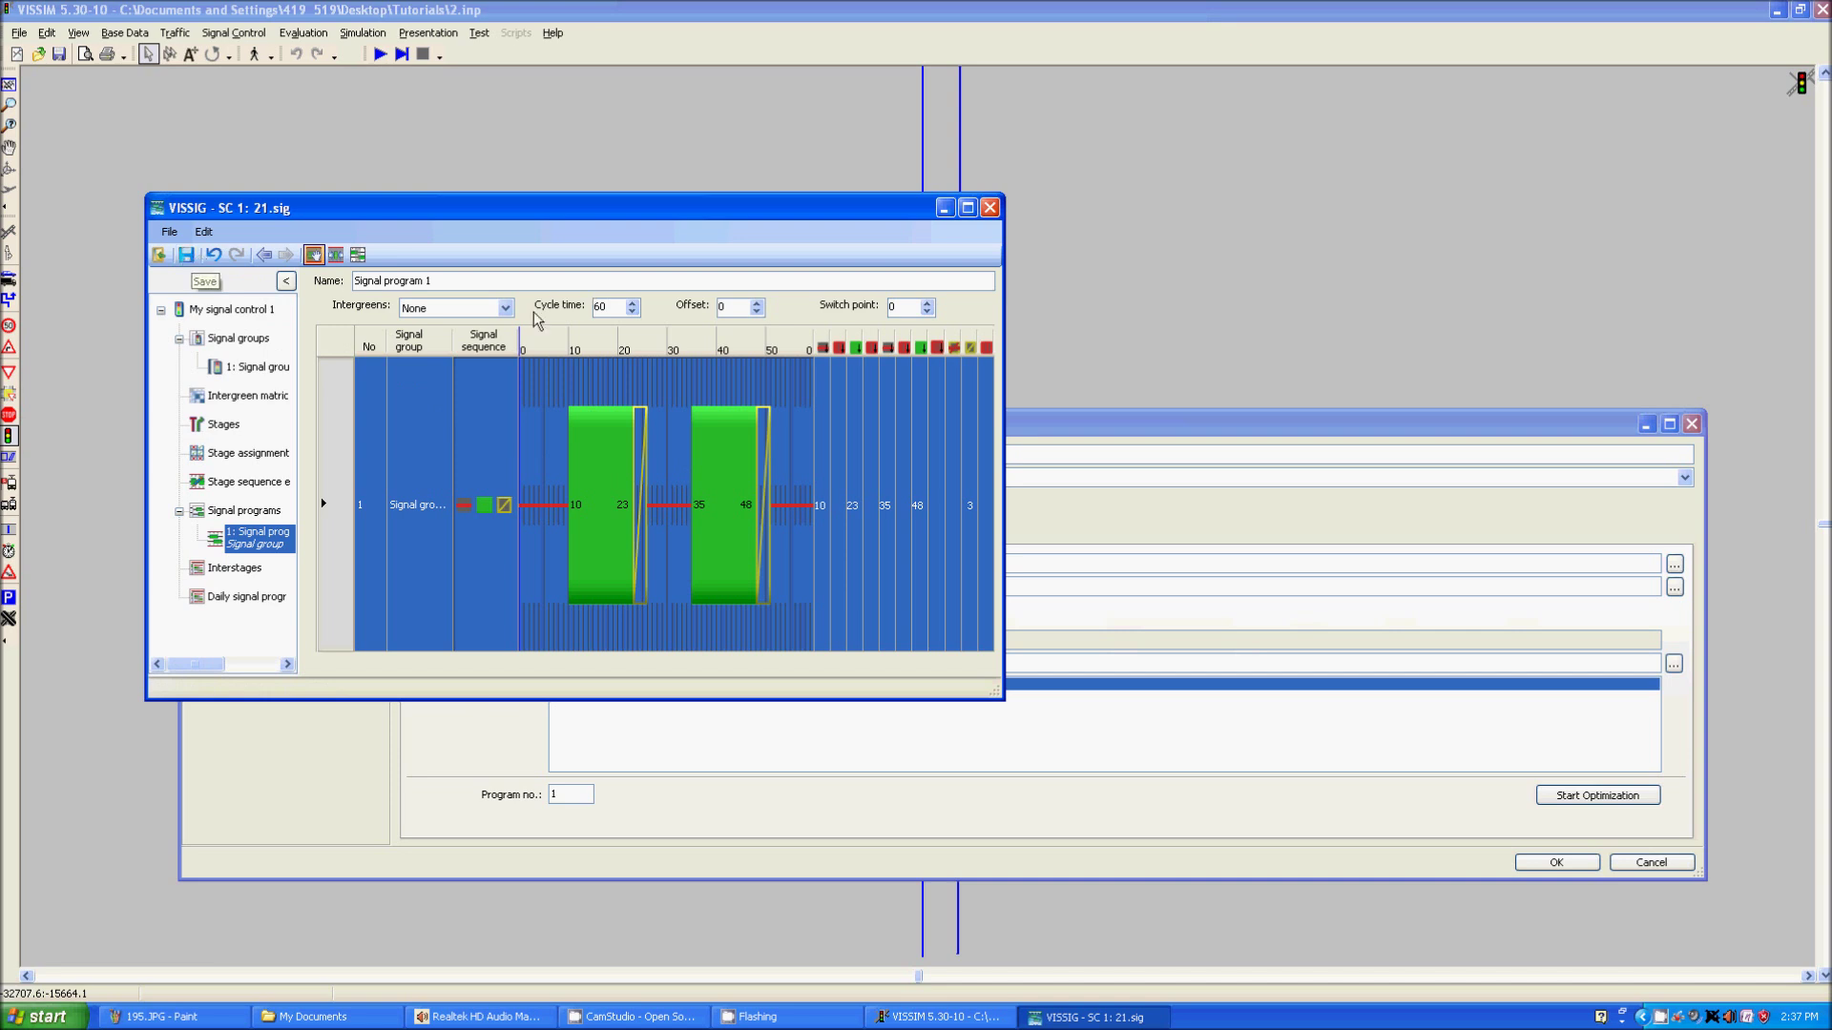
{"action": "key", "text": "Delete"}
{"action": "type", "text": "6"}
{"action": "left_click", "coordinate": [432, 307]}
{"action": "left_click", "coordinate": [434, 324]}
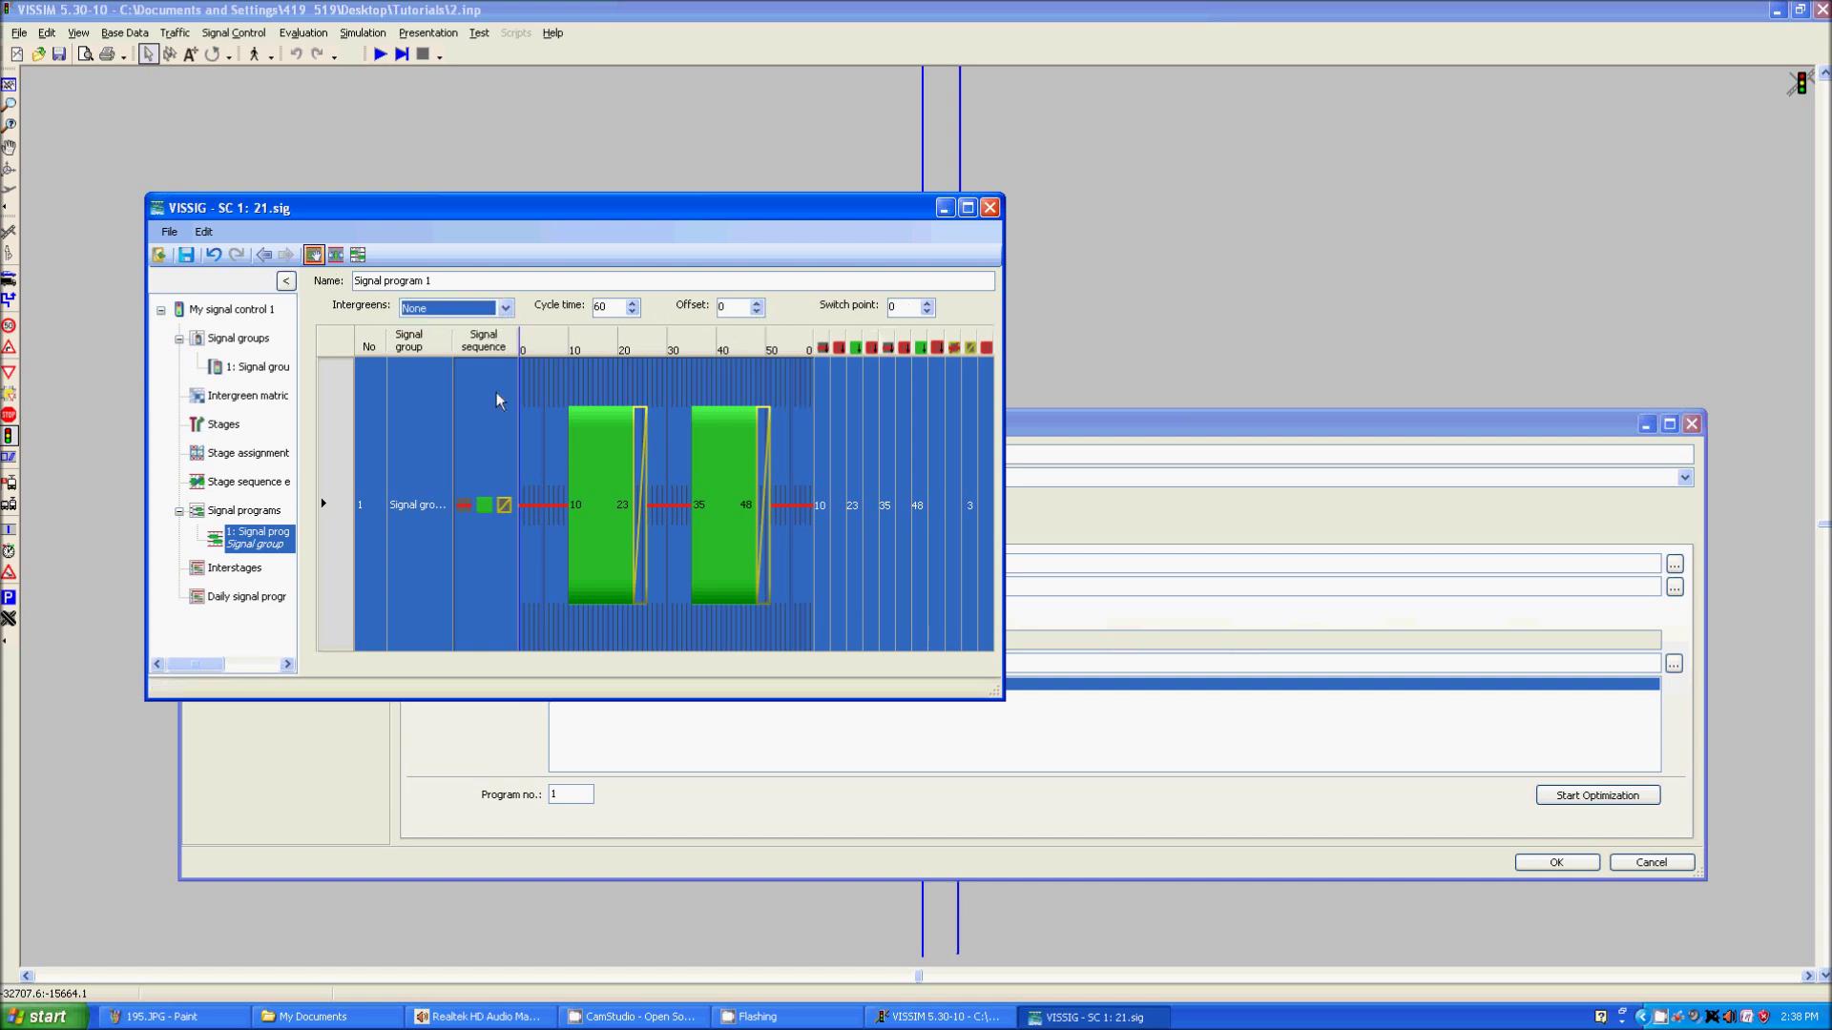
{"action": "left_click", "coordinate": [187, 255]}
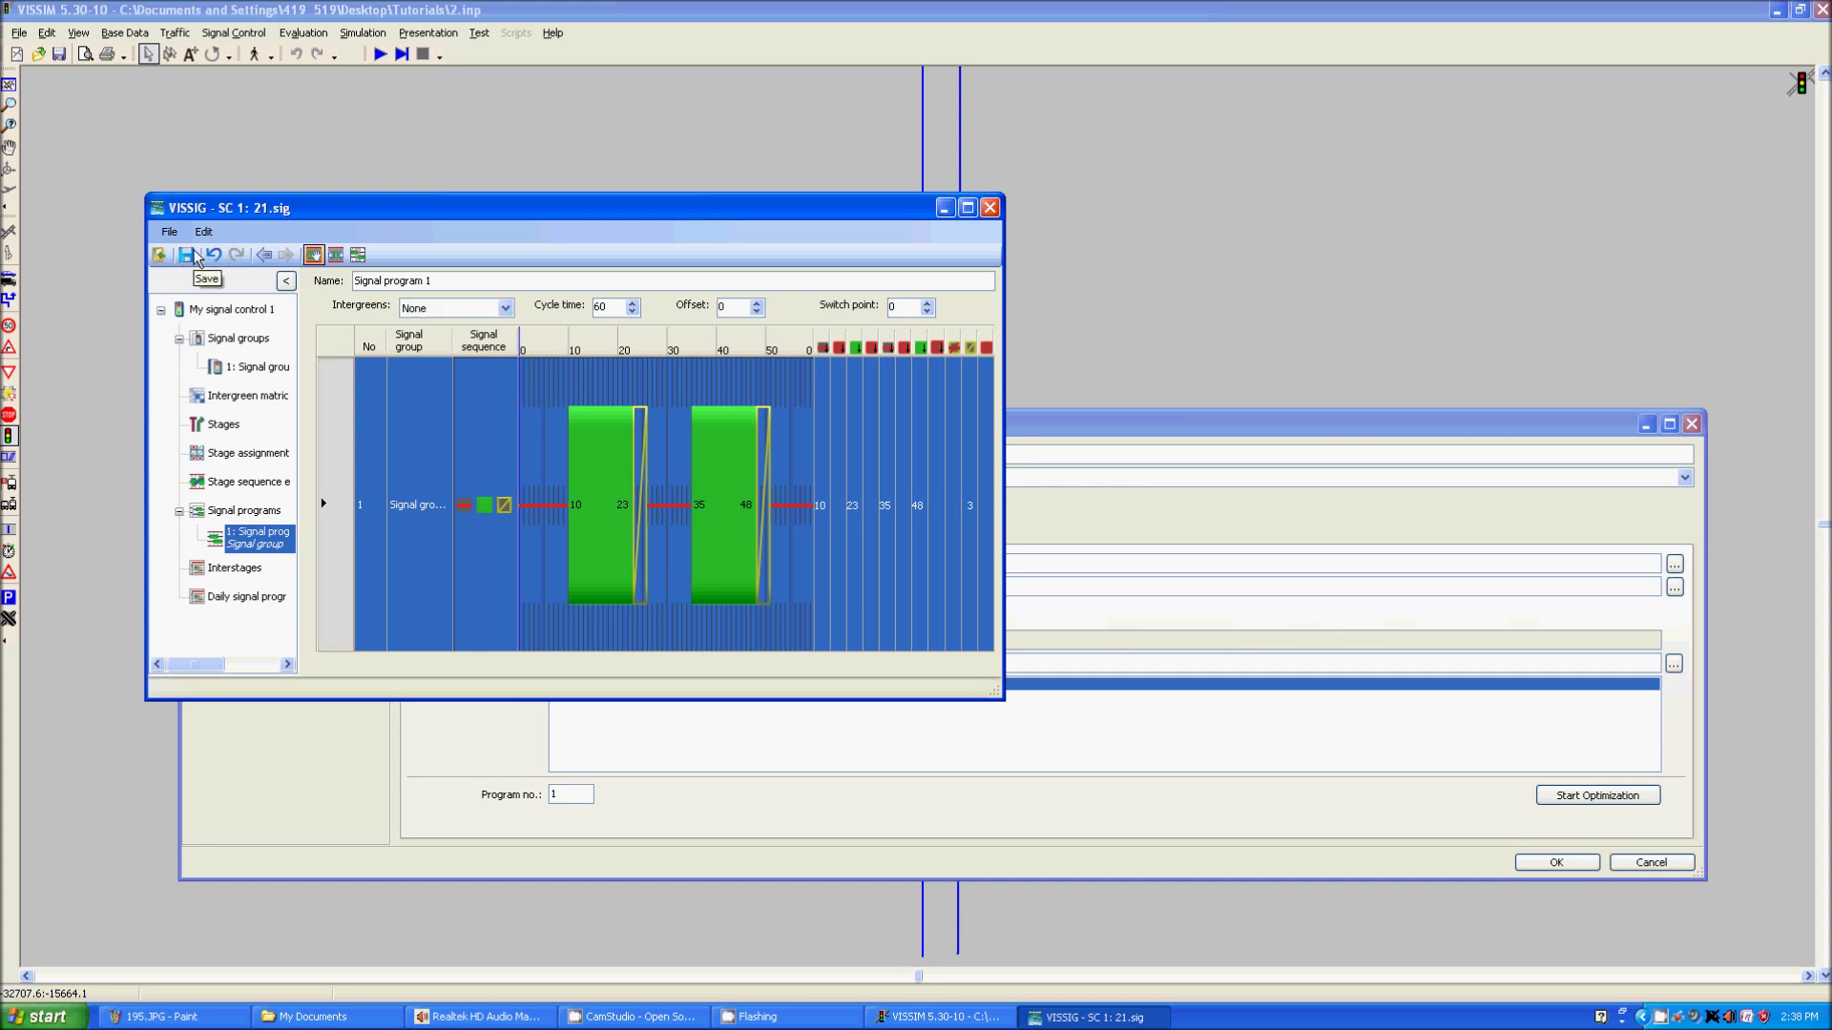
Close VISSIG, accept the controller, and place the first signal head on the left approach (SC 1, group 1)
{"action": "left_click", "coordinate": [991, 208]}
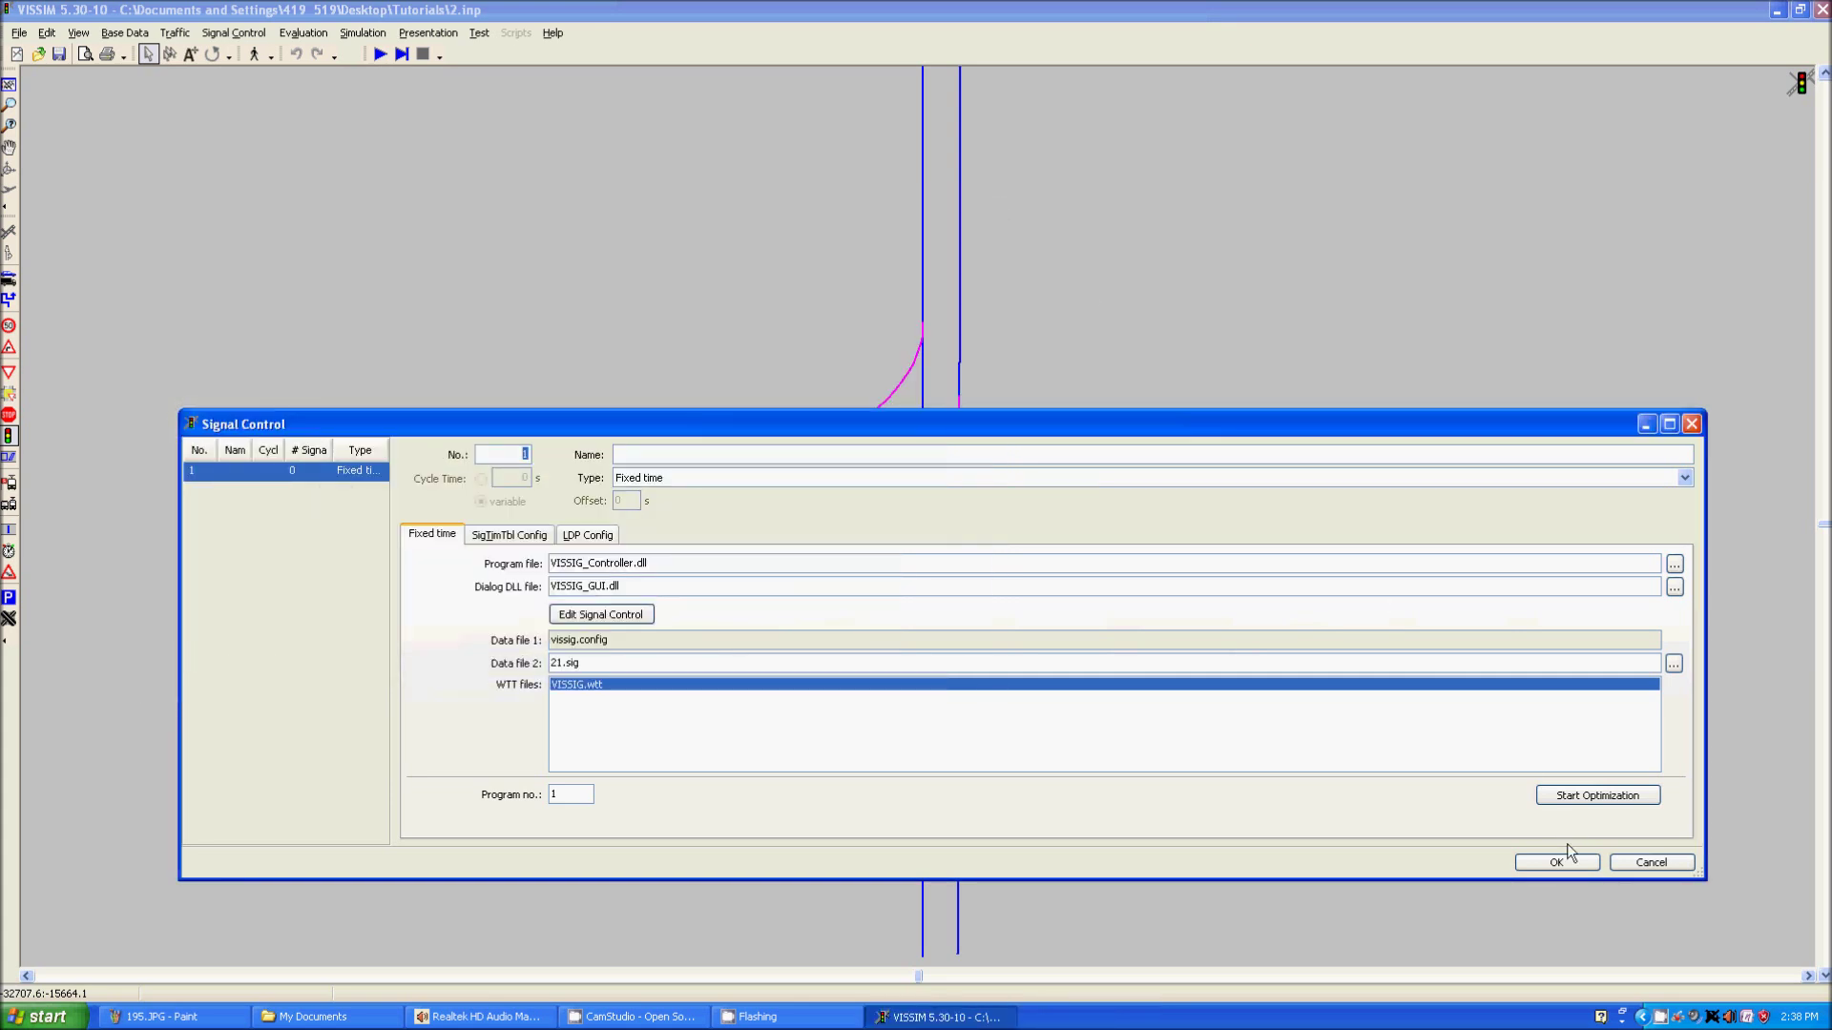
{"action": "left_click", "coordinate": [1570, 862]}
{"action": "left_click", "coordinate": [596, 563]}
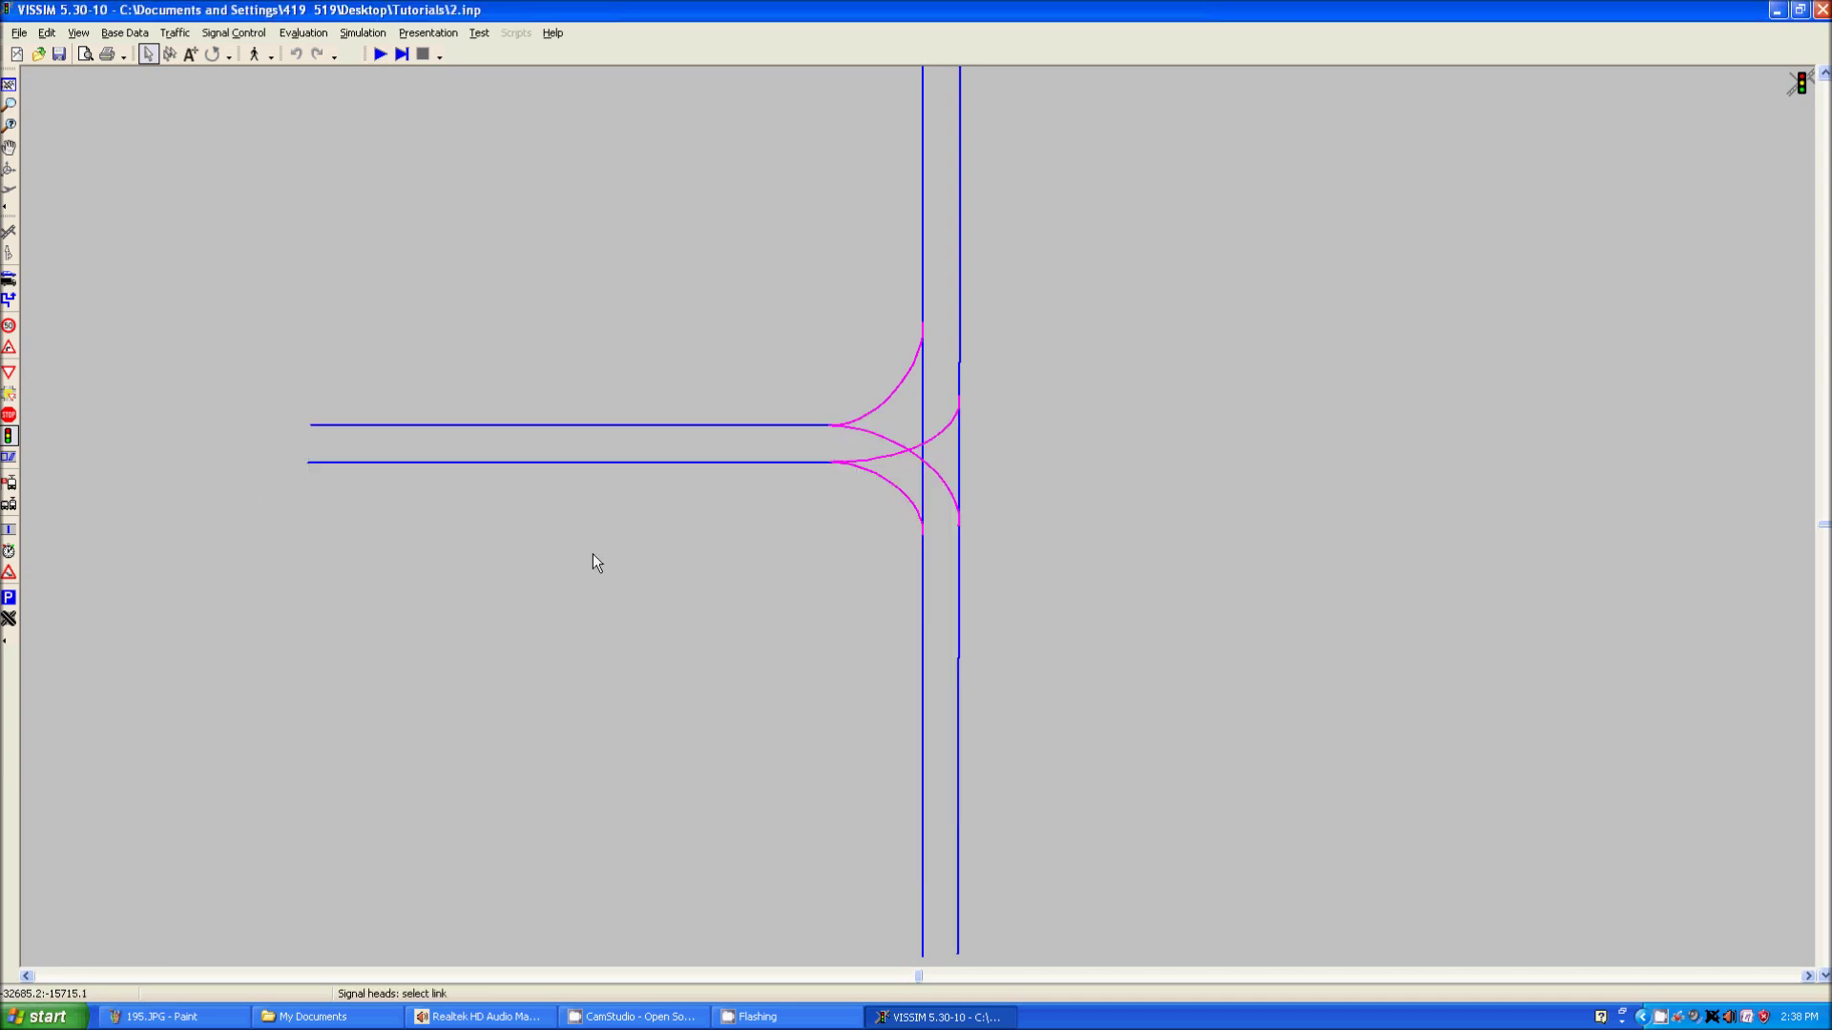
{"action": "left_click", "coordinate": [817, 468]}
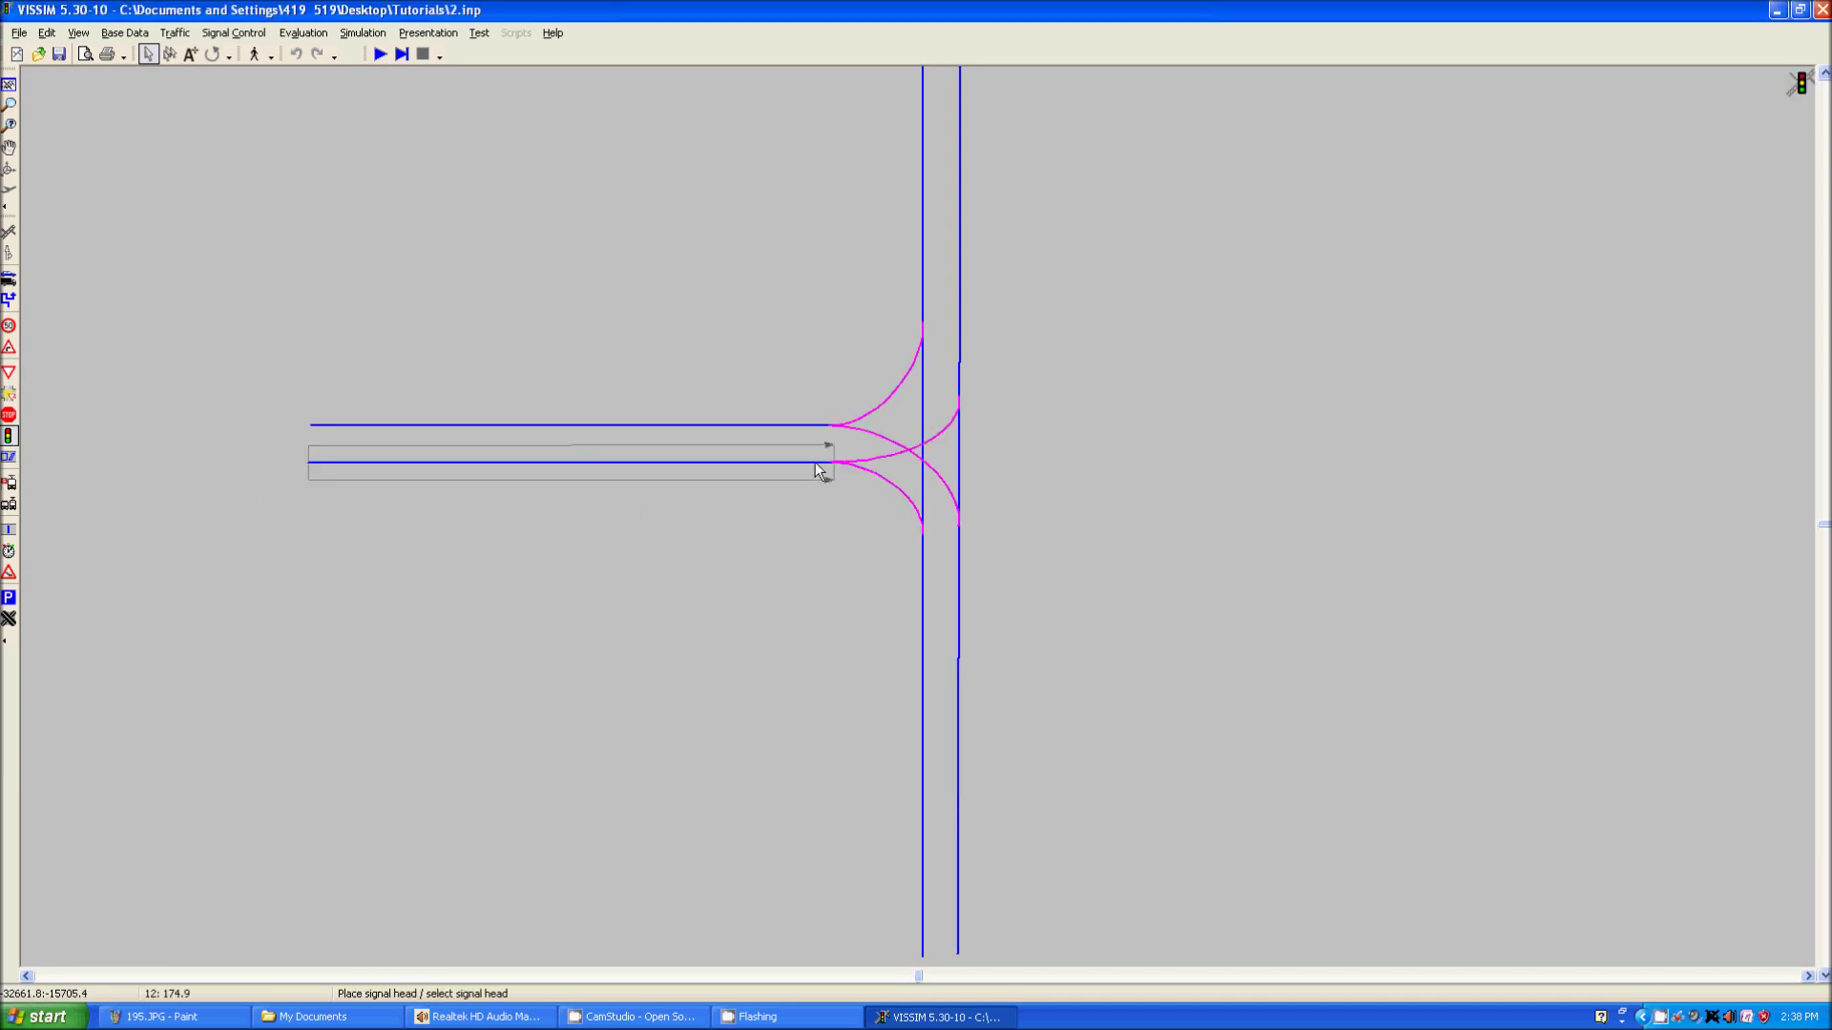
{"action": "scroll", "coordinate": [822, 467], "scroll_direction": "up", "scroll_amount": 1}
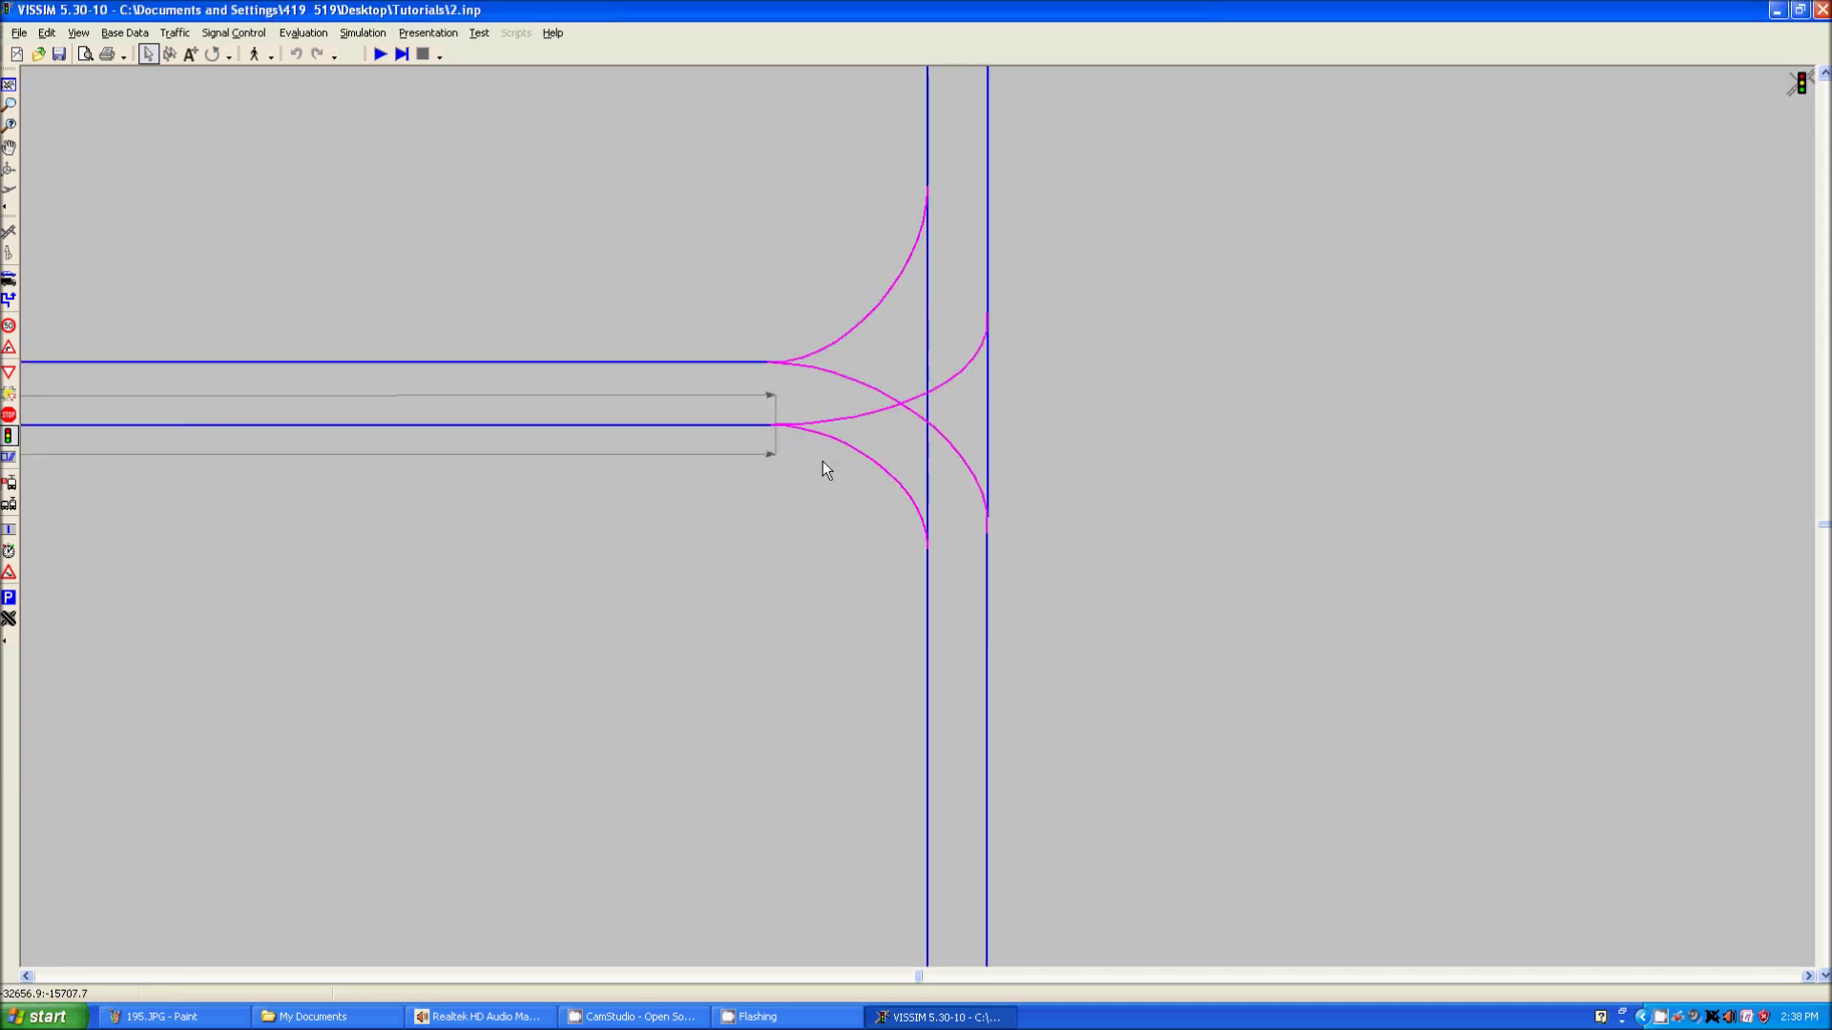
{"action": "right_click", "coordinate": [753, 426]}
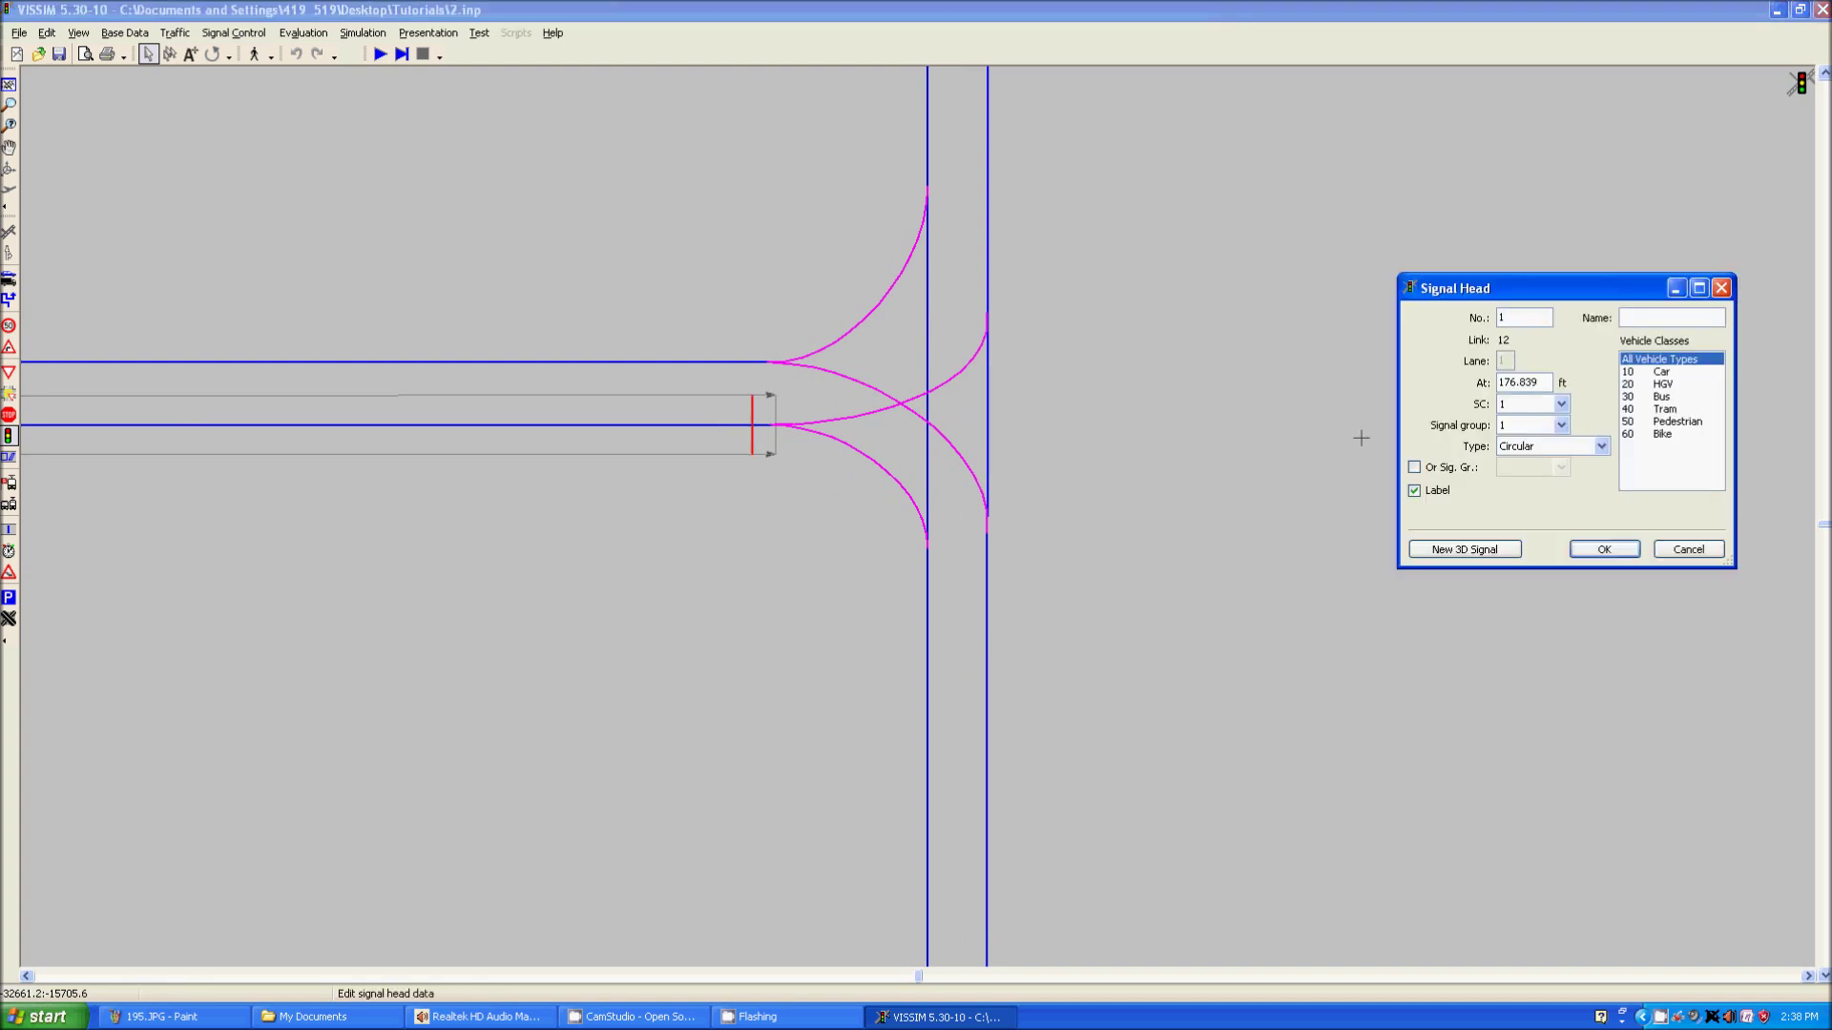
{"action": "left_click", "coordinate": [1602, 549]}
Place signal heads on the northbound lane below and southbound lane above the junction
{"action": "left_click", "coordinate": [980, 548]}
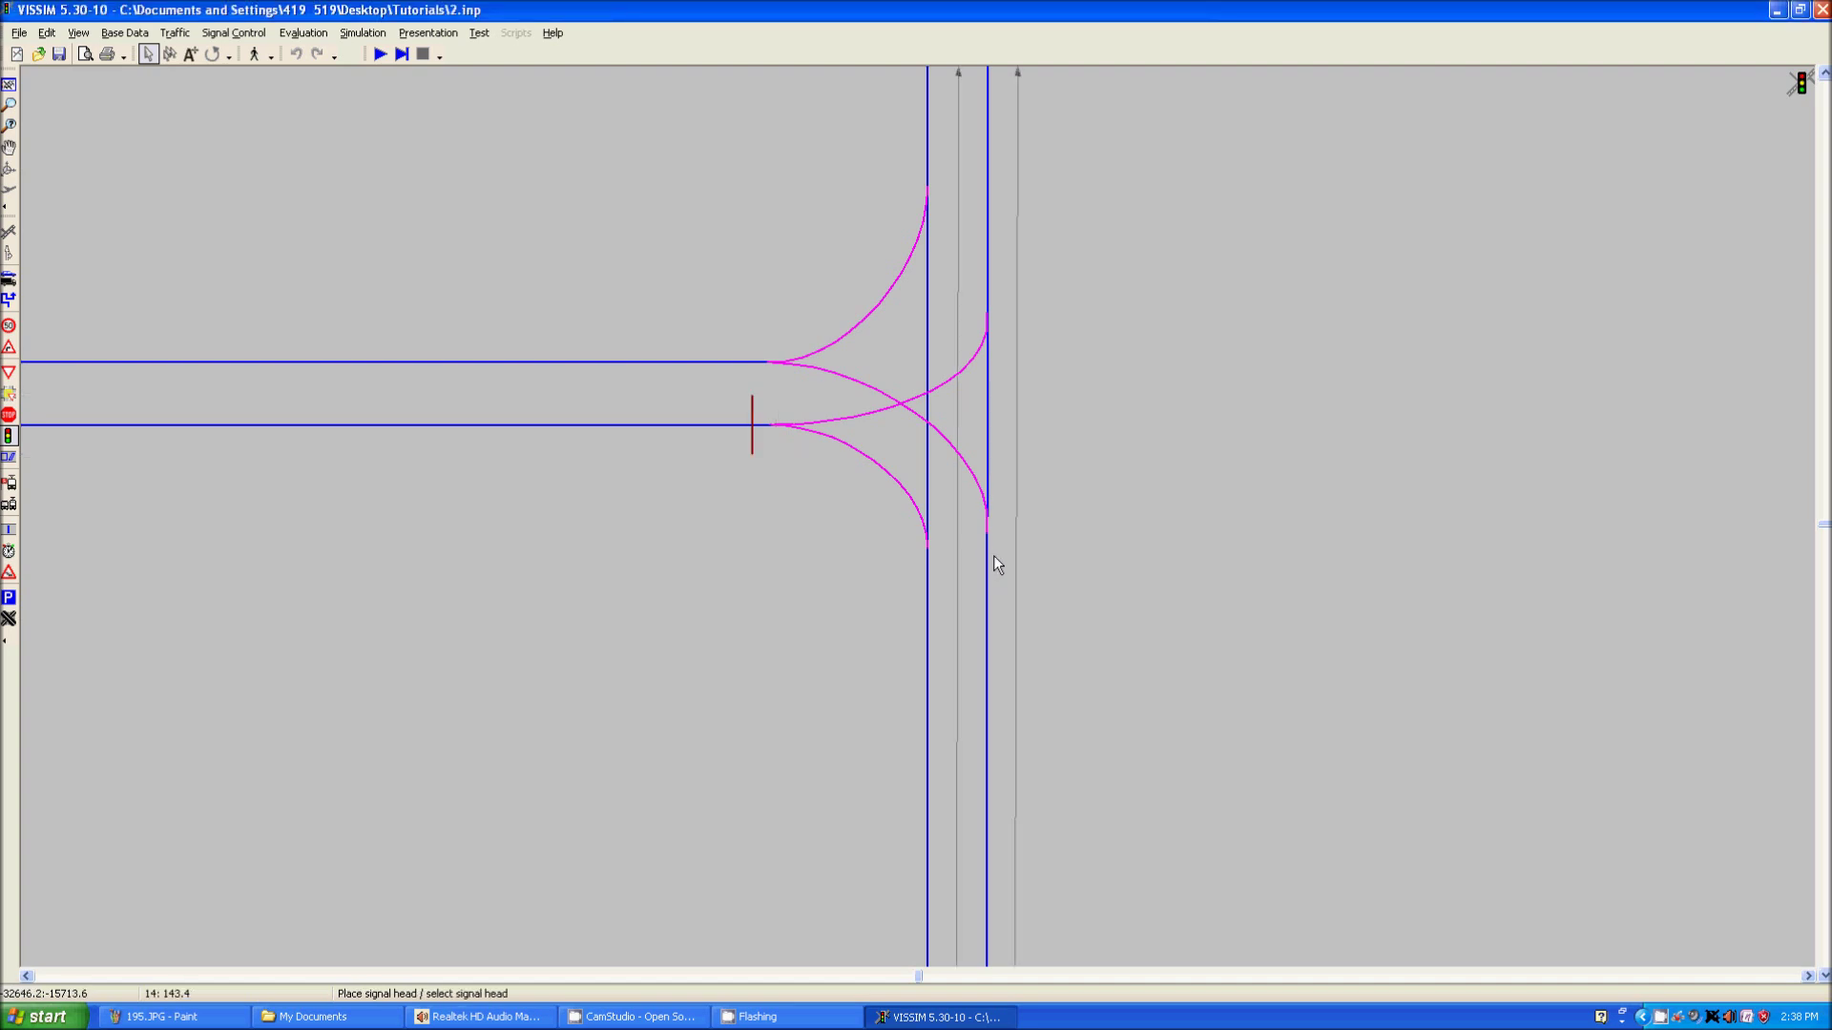
{"action": "right_click", "coordinate": [988, 552]}
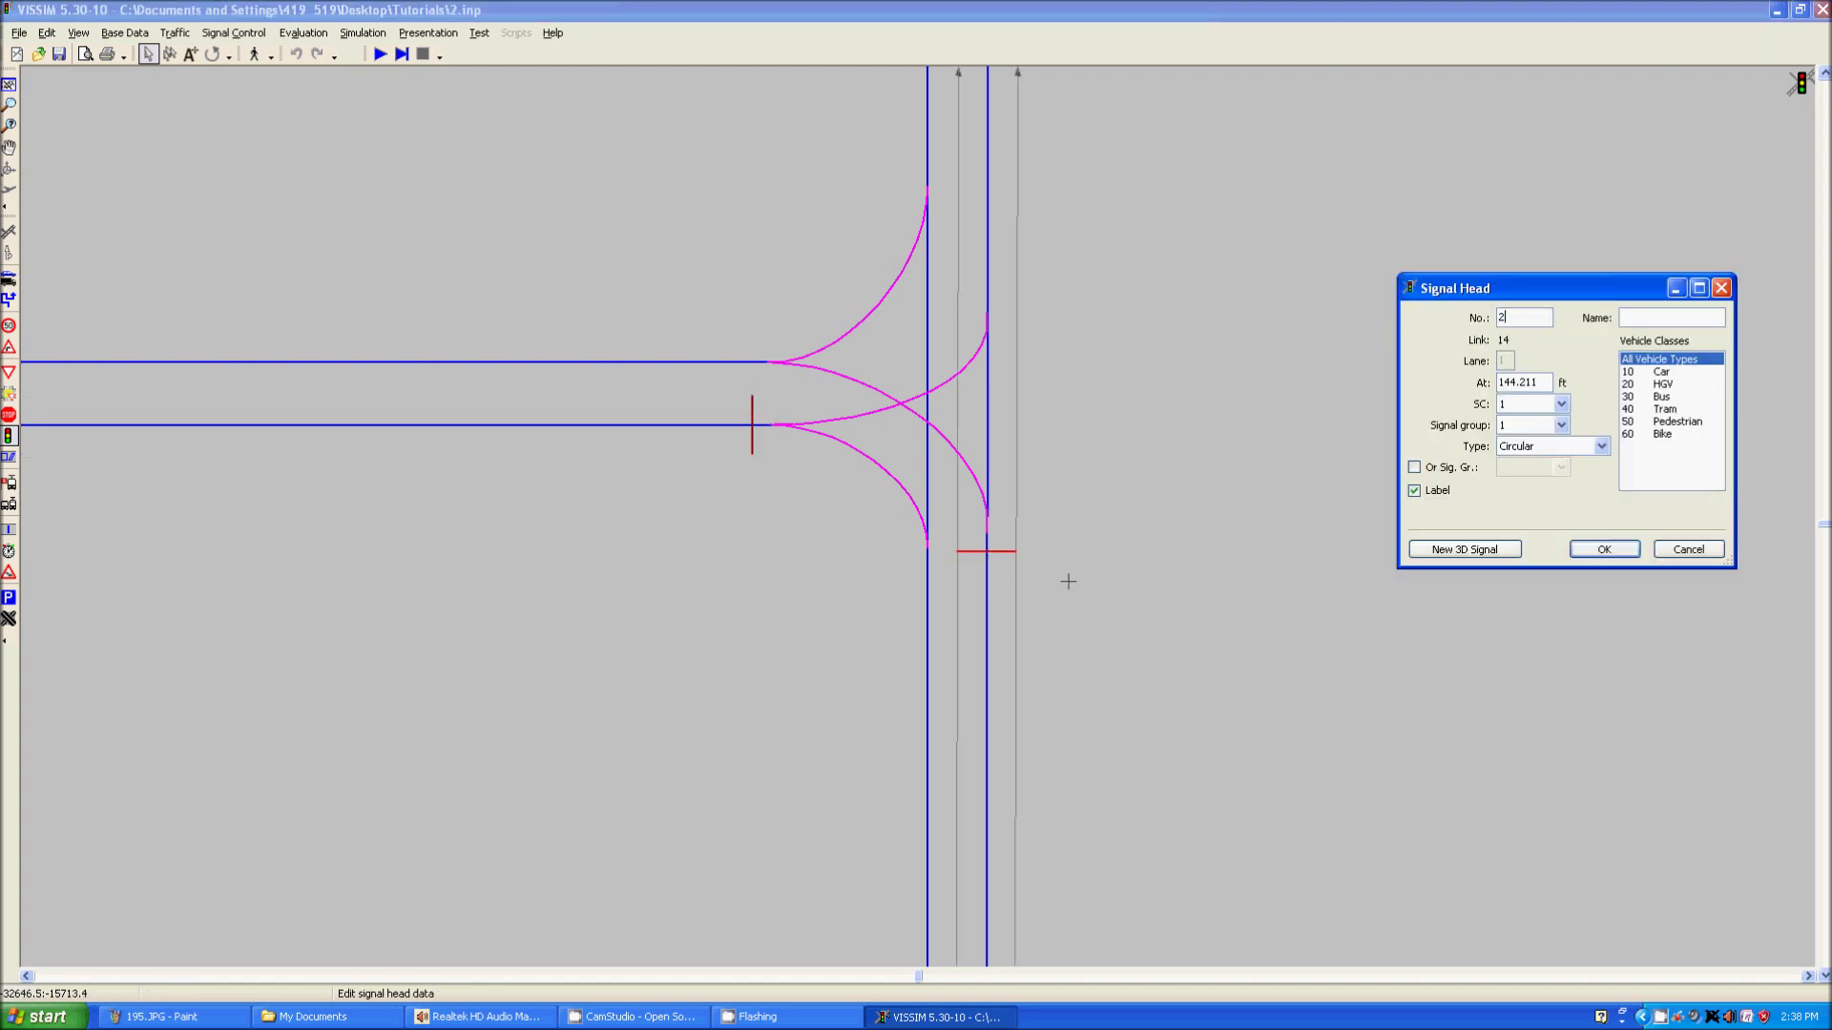
{"action": "key", "text": "Return"}
{"action": "scroll", "coordinate": [929, 231], "scroll_direction": "up", "scroll_amount": 3}
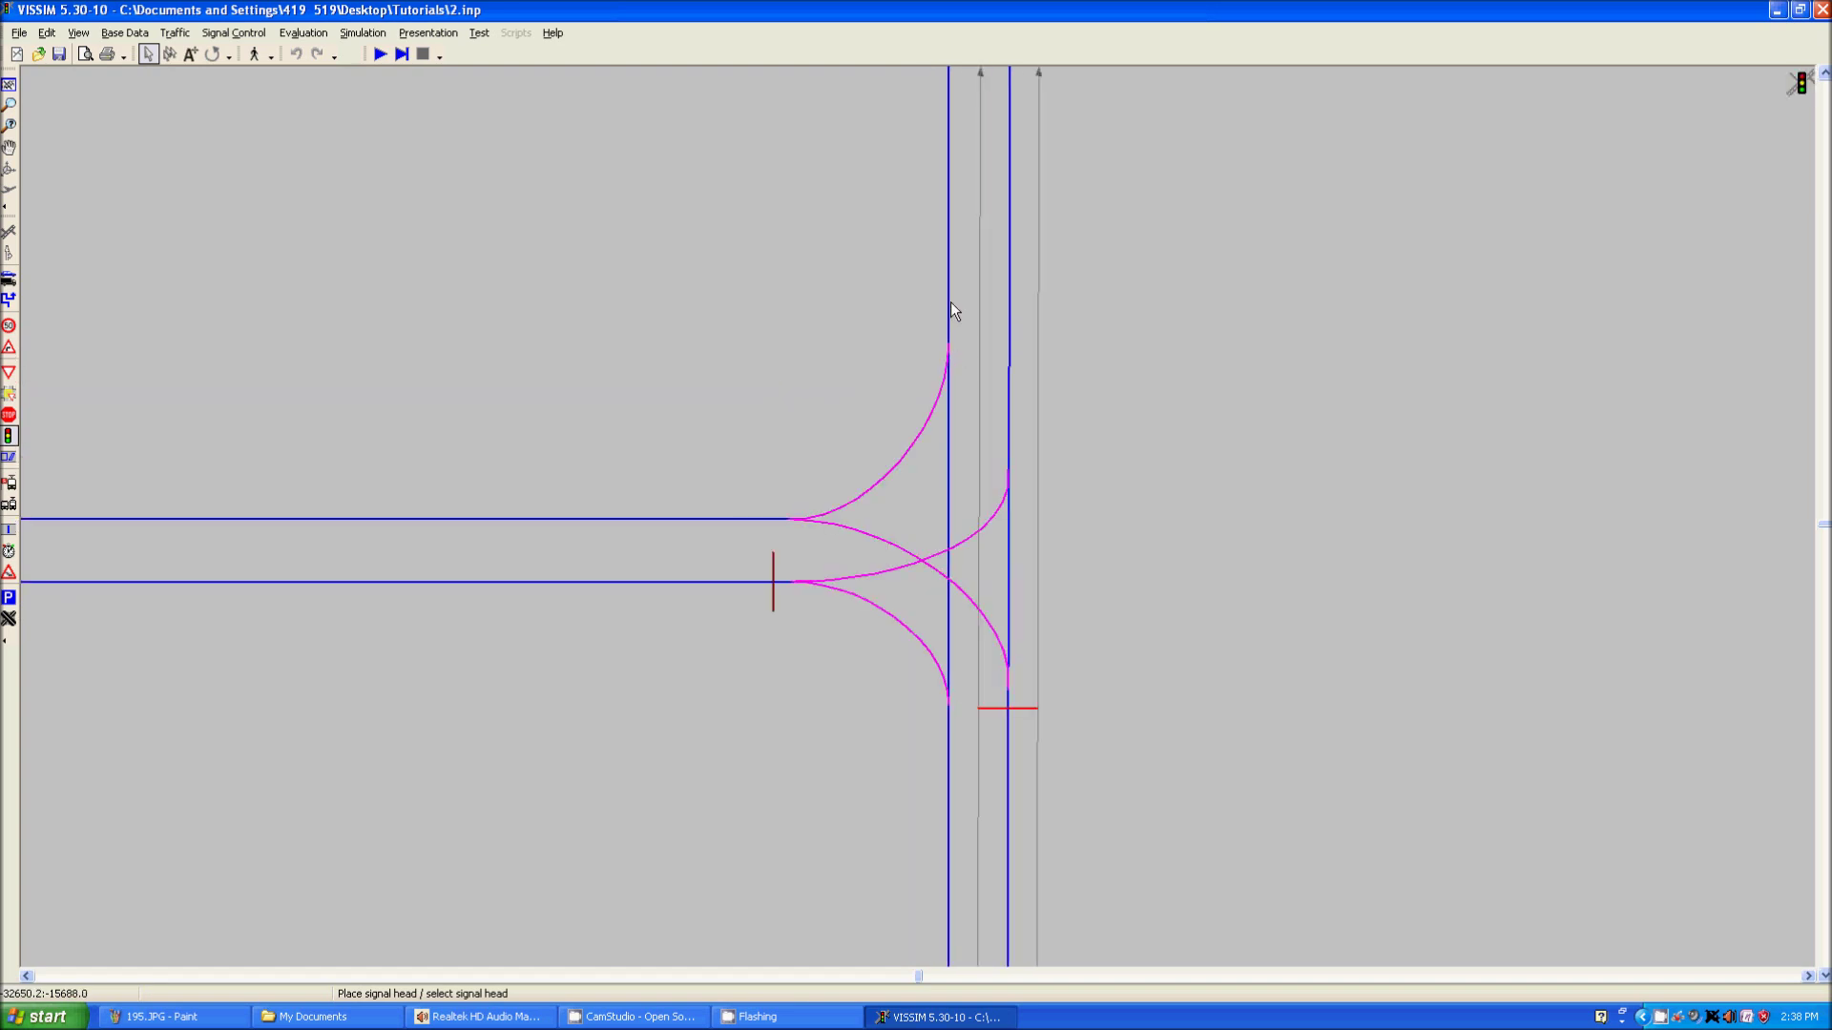
{"action": "left_click", "coordinate": [950, 313]}
{"action": "right_click", "coordinate": [949, 320]}
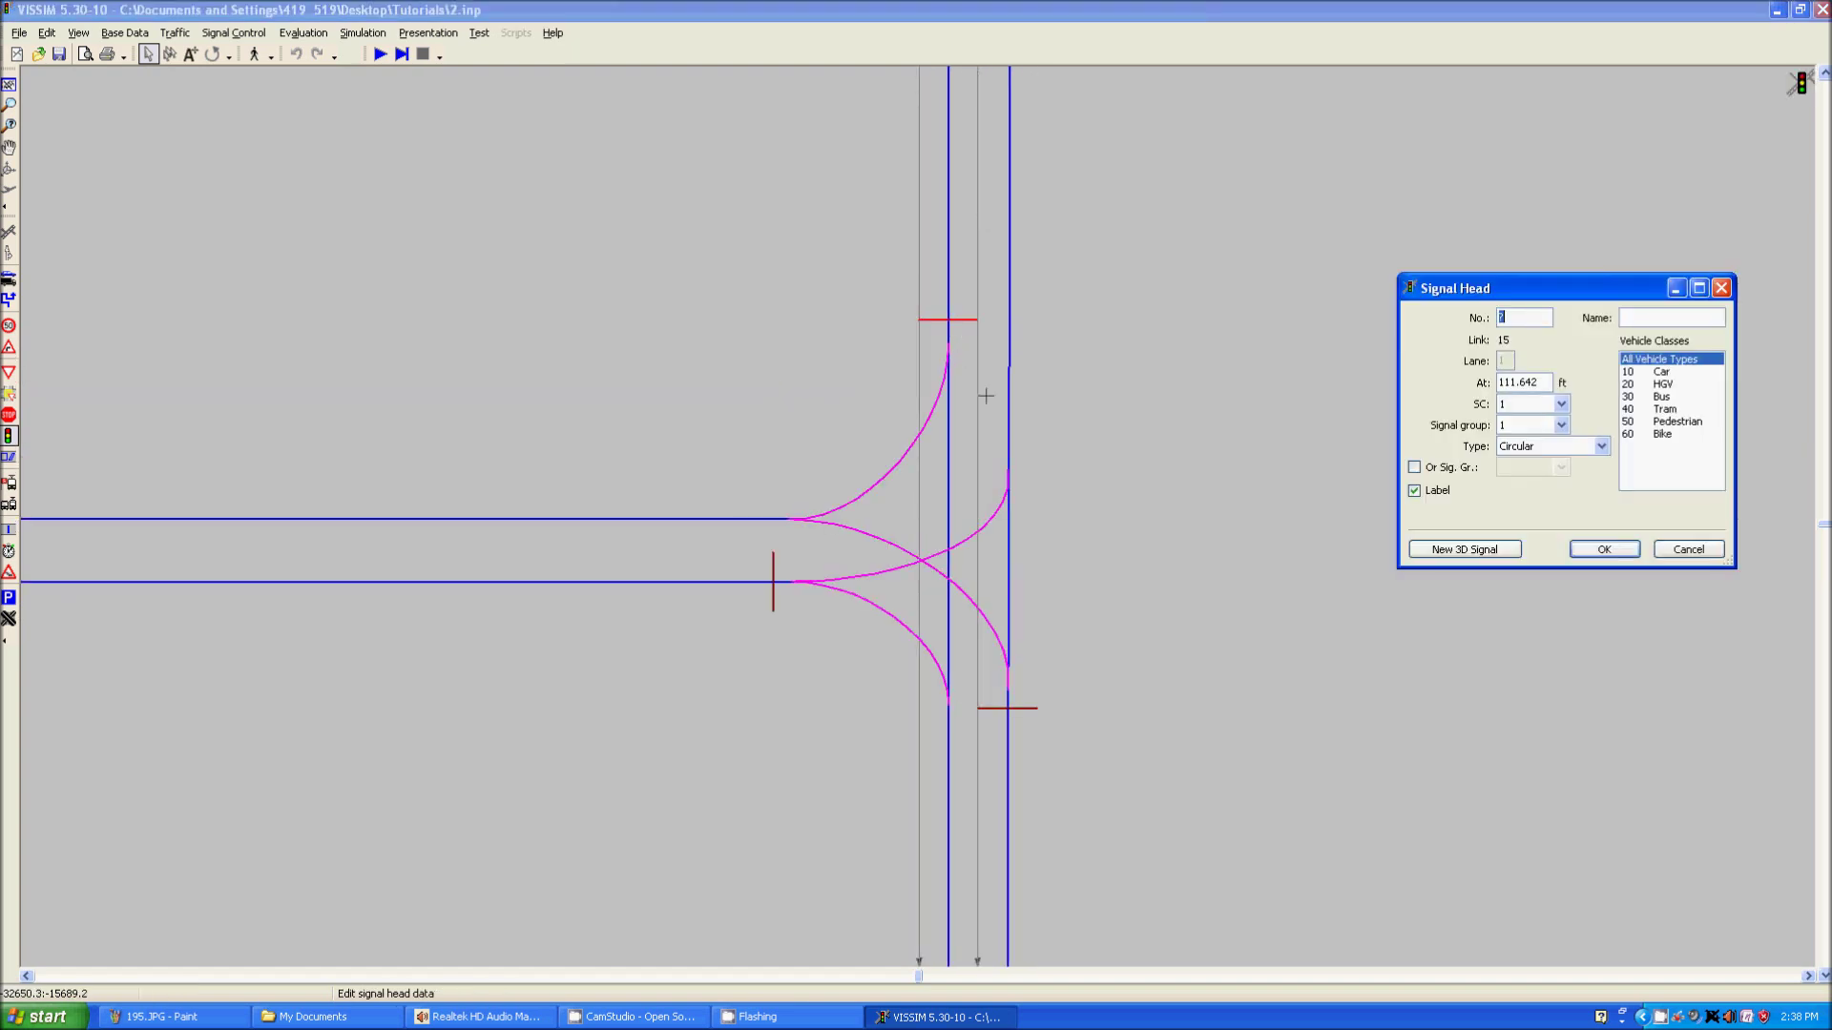
{"action": "key", "text": "Return"}
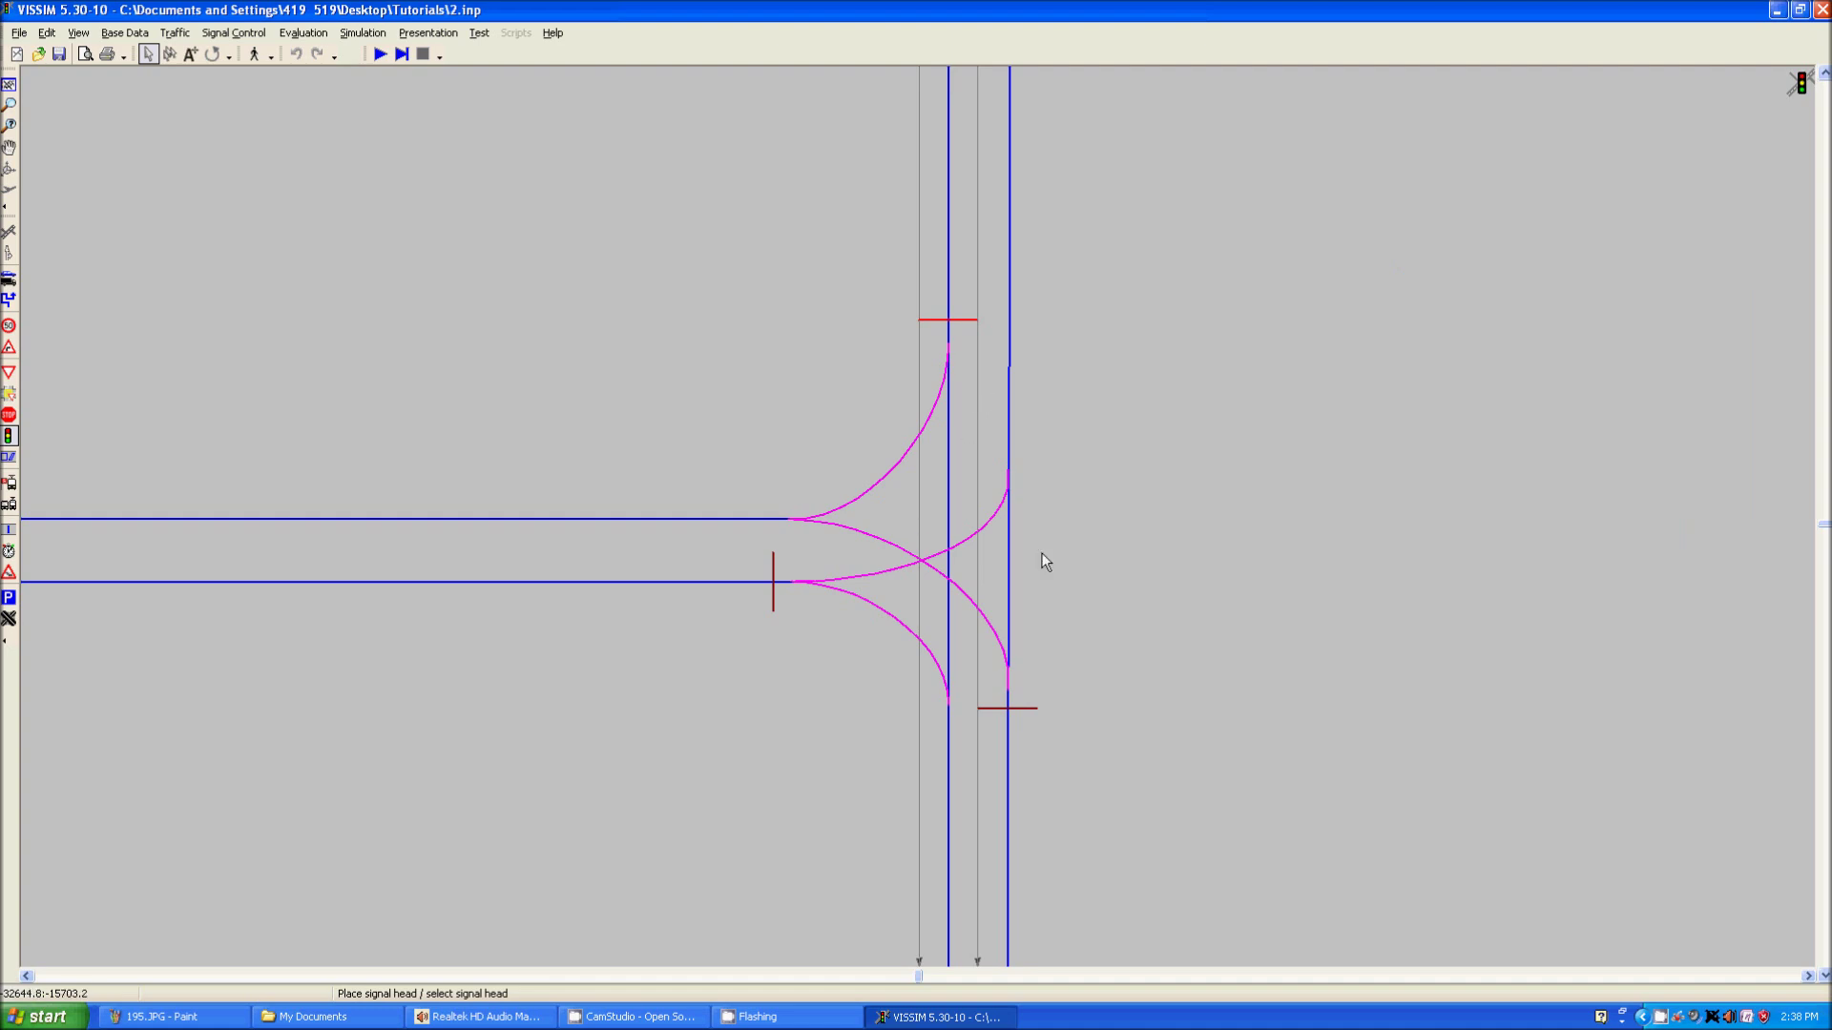
Start the simulation, declining to save the changes
{"action": "scroll", "coordinate": [1066, 498], "scroll_direction": "down", "scroll_amount": 3}
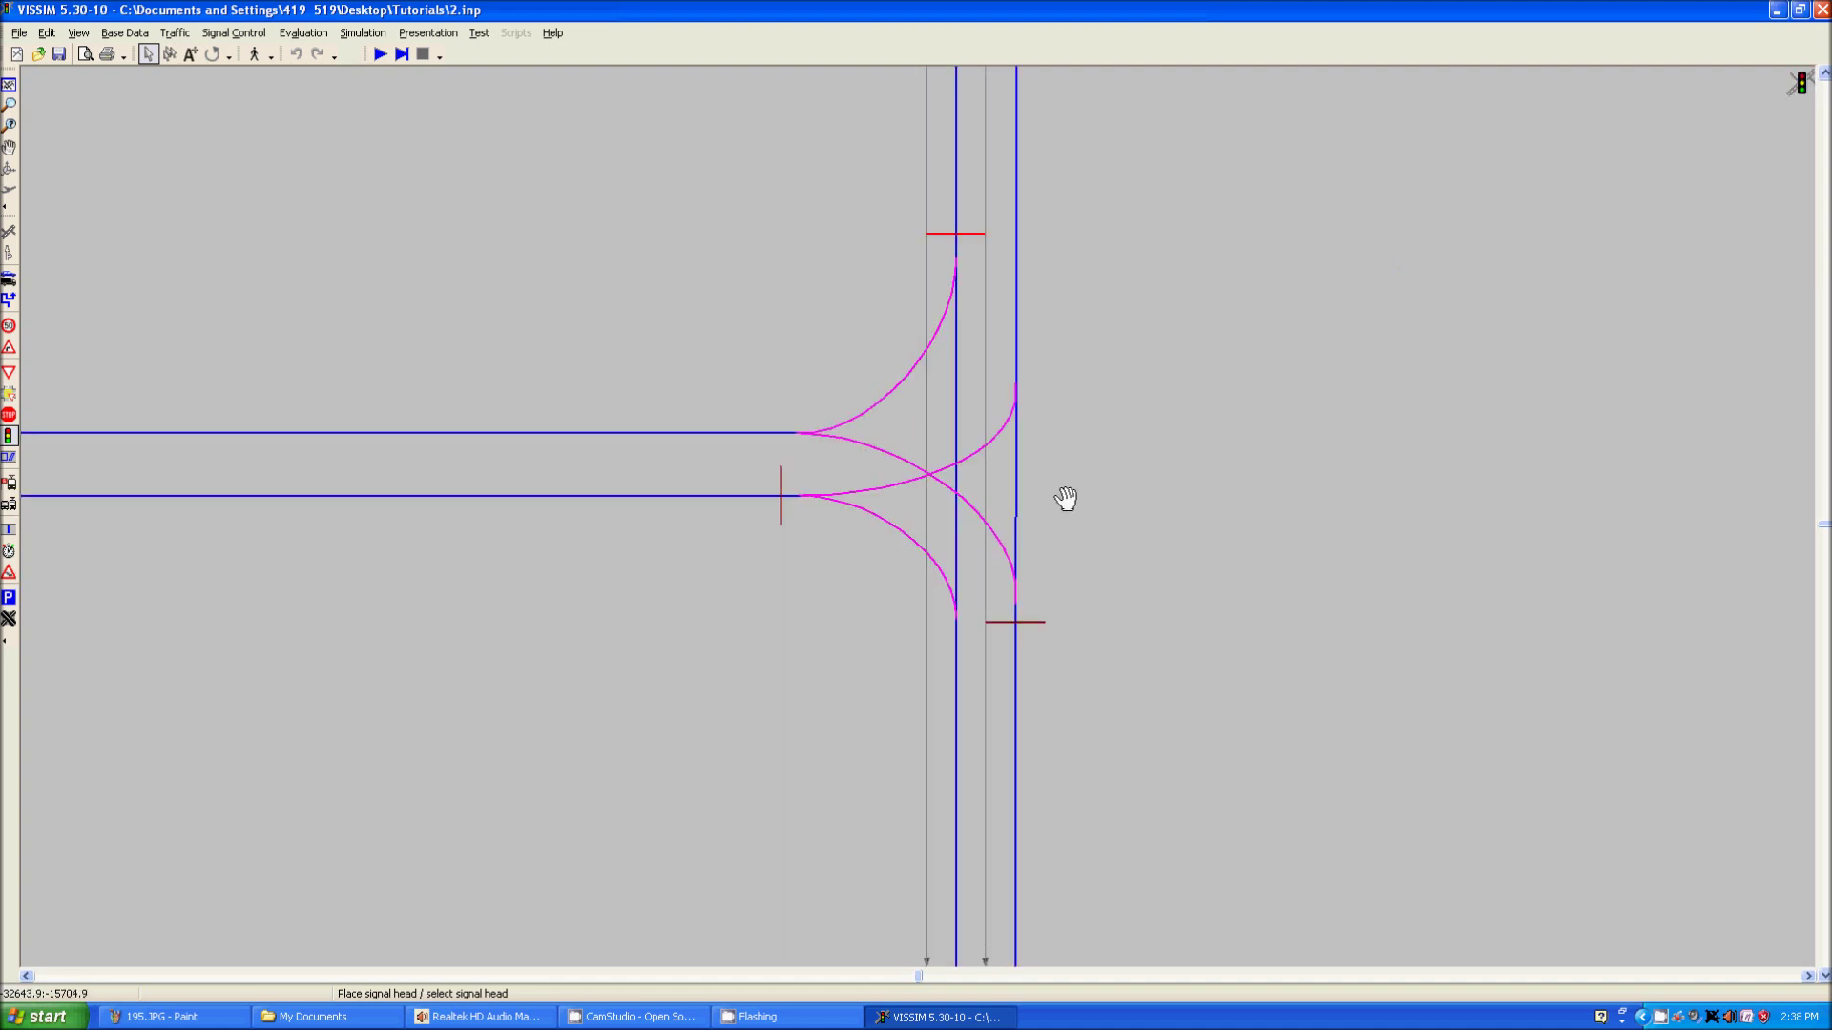
{"action": "left_click", "coordinate": [379, 54]}
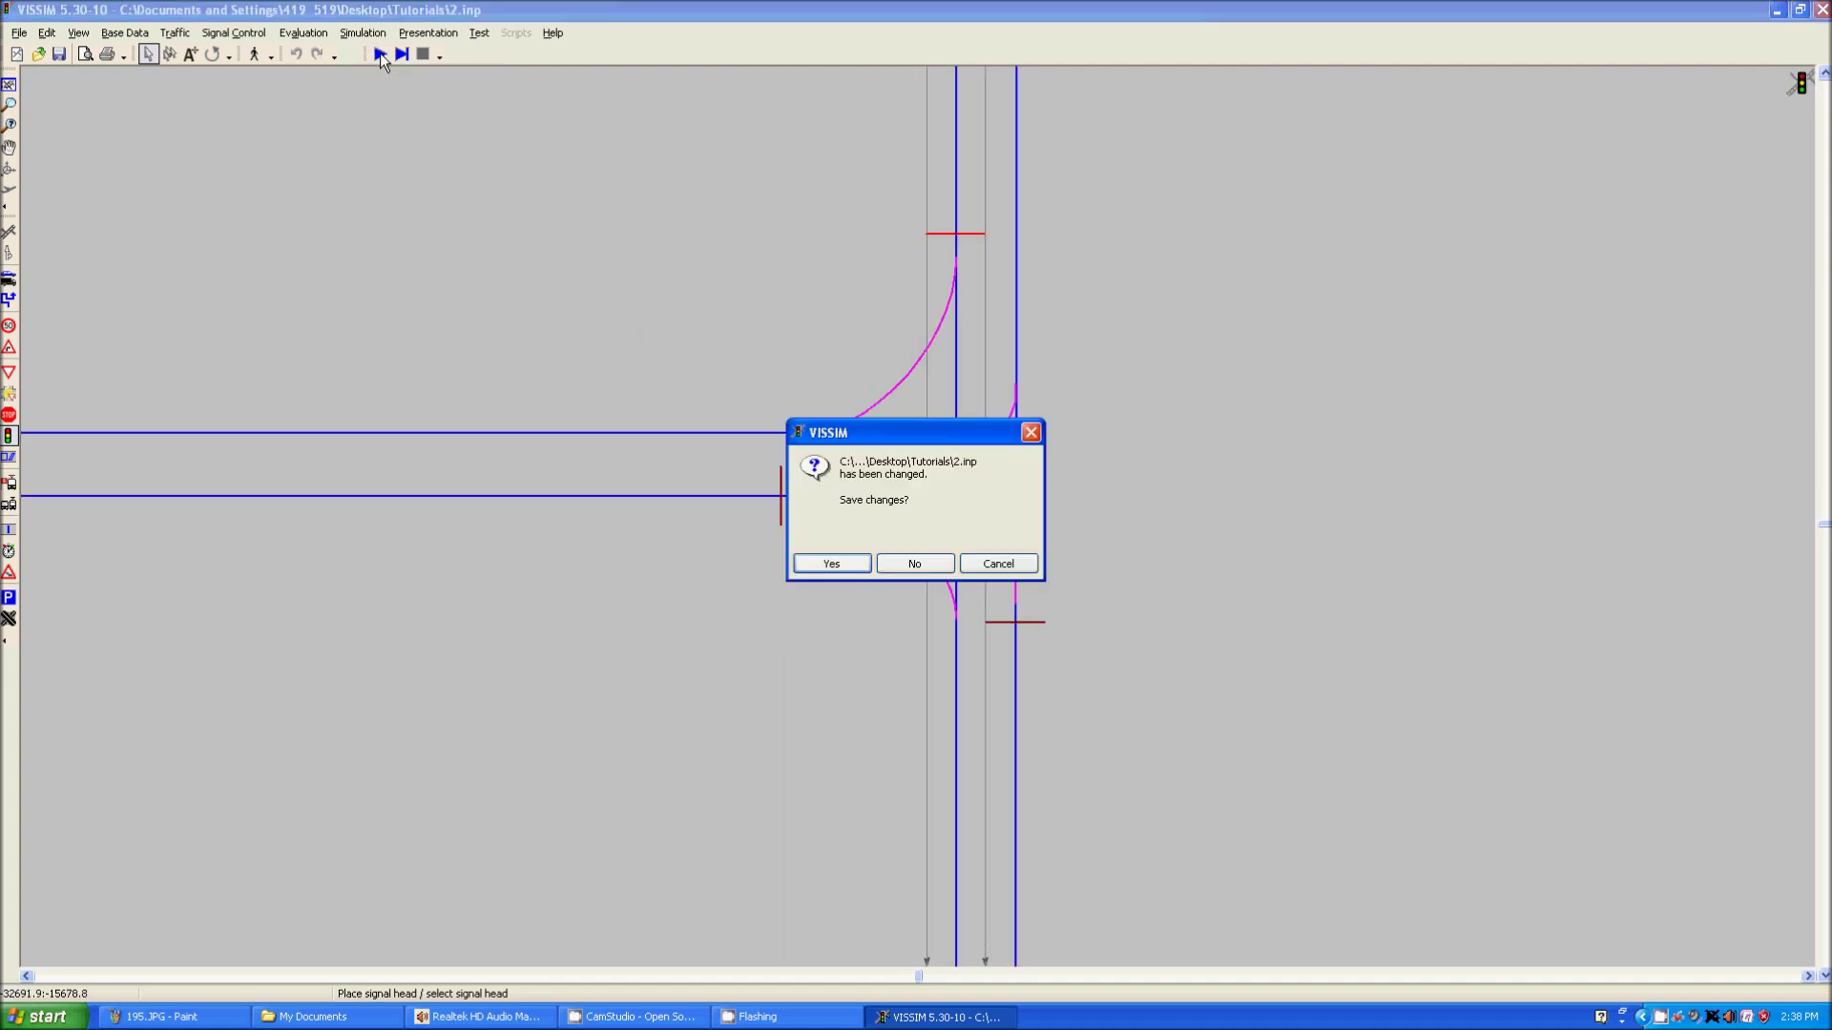
{"action": "left_click", "coordinate": [946, 565]}
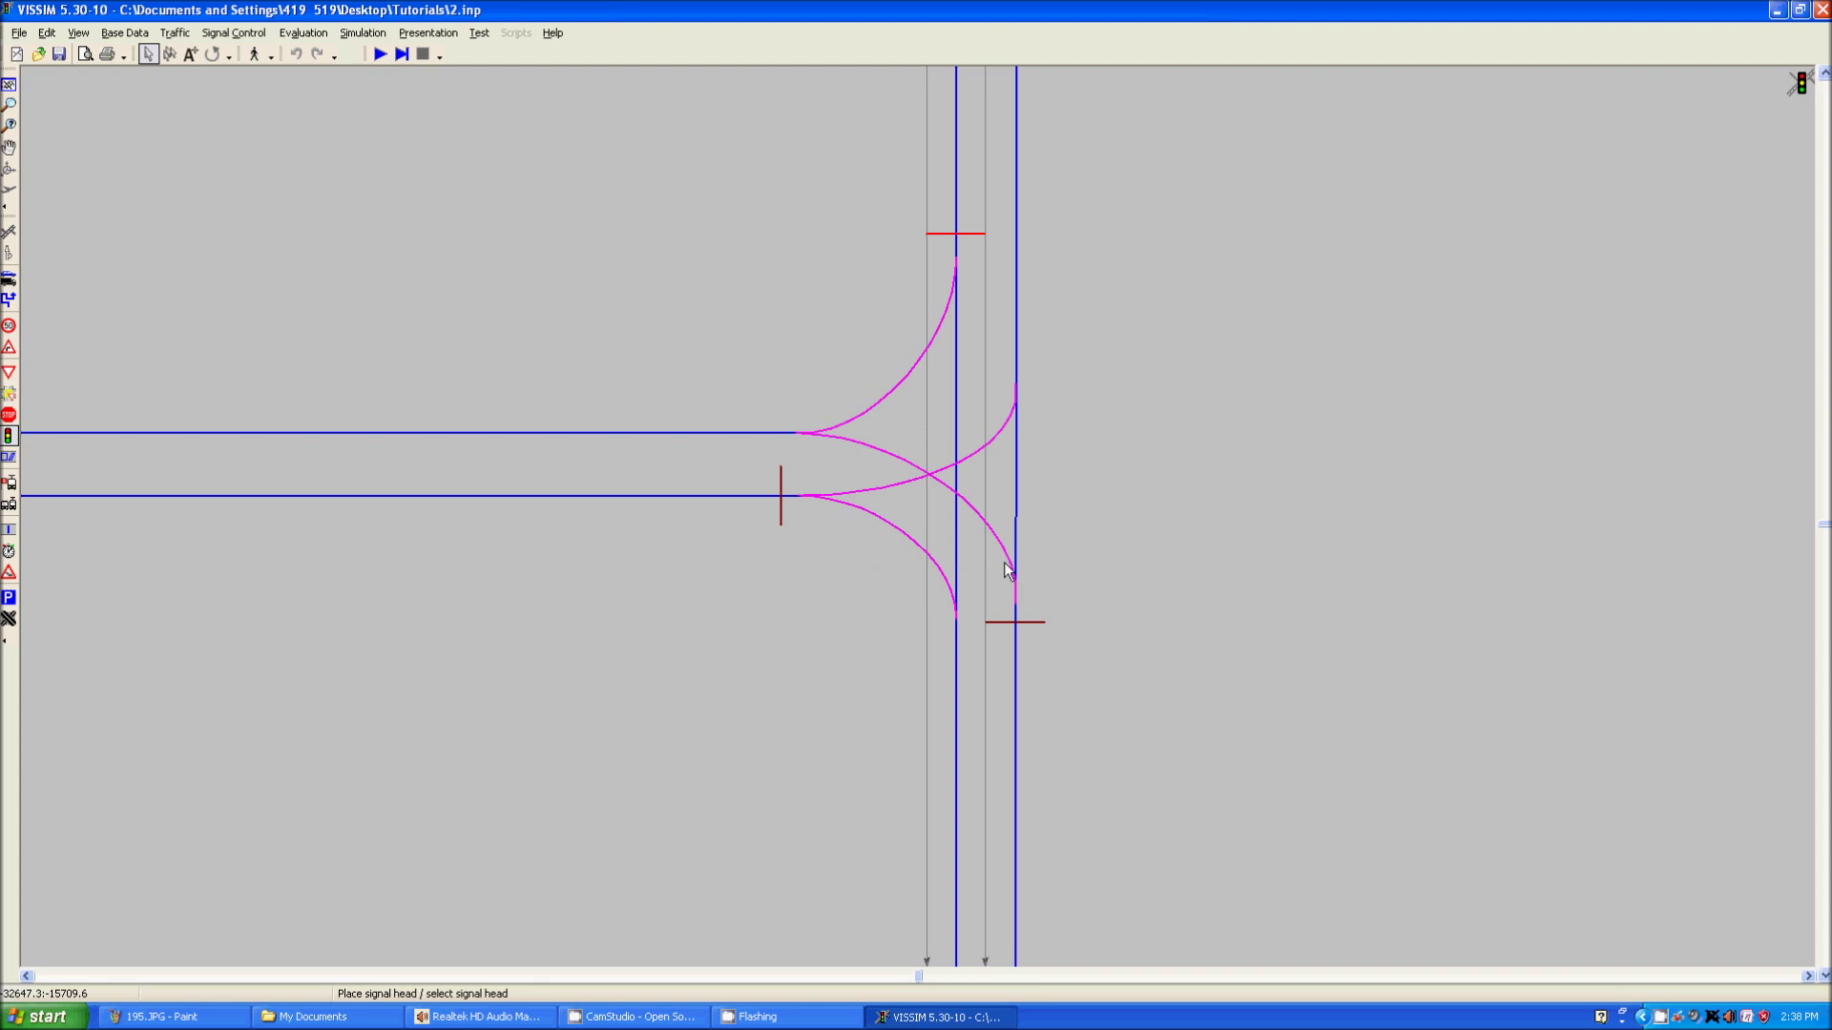
Delete the priority rule at the lower right of the junction
{"action": "left_click", "coordinate": [8, 374]}
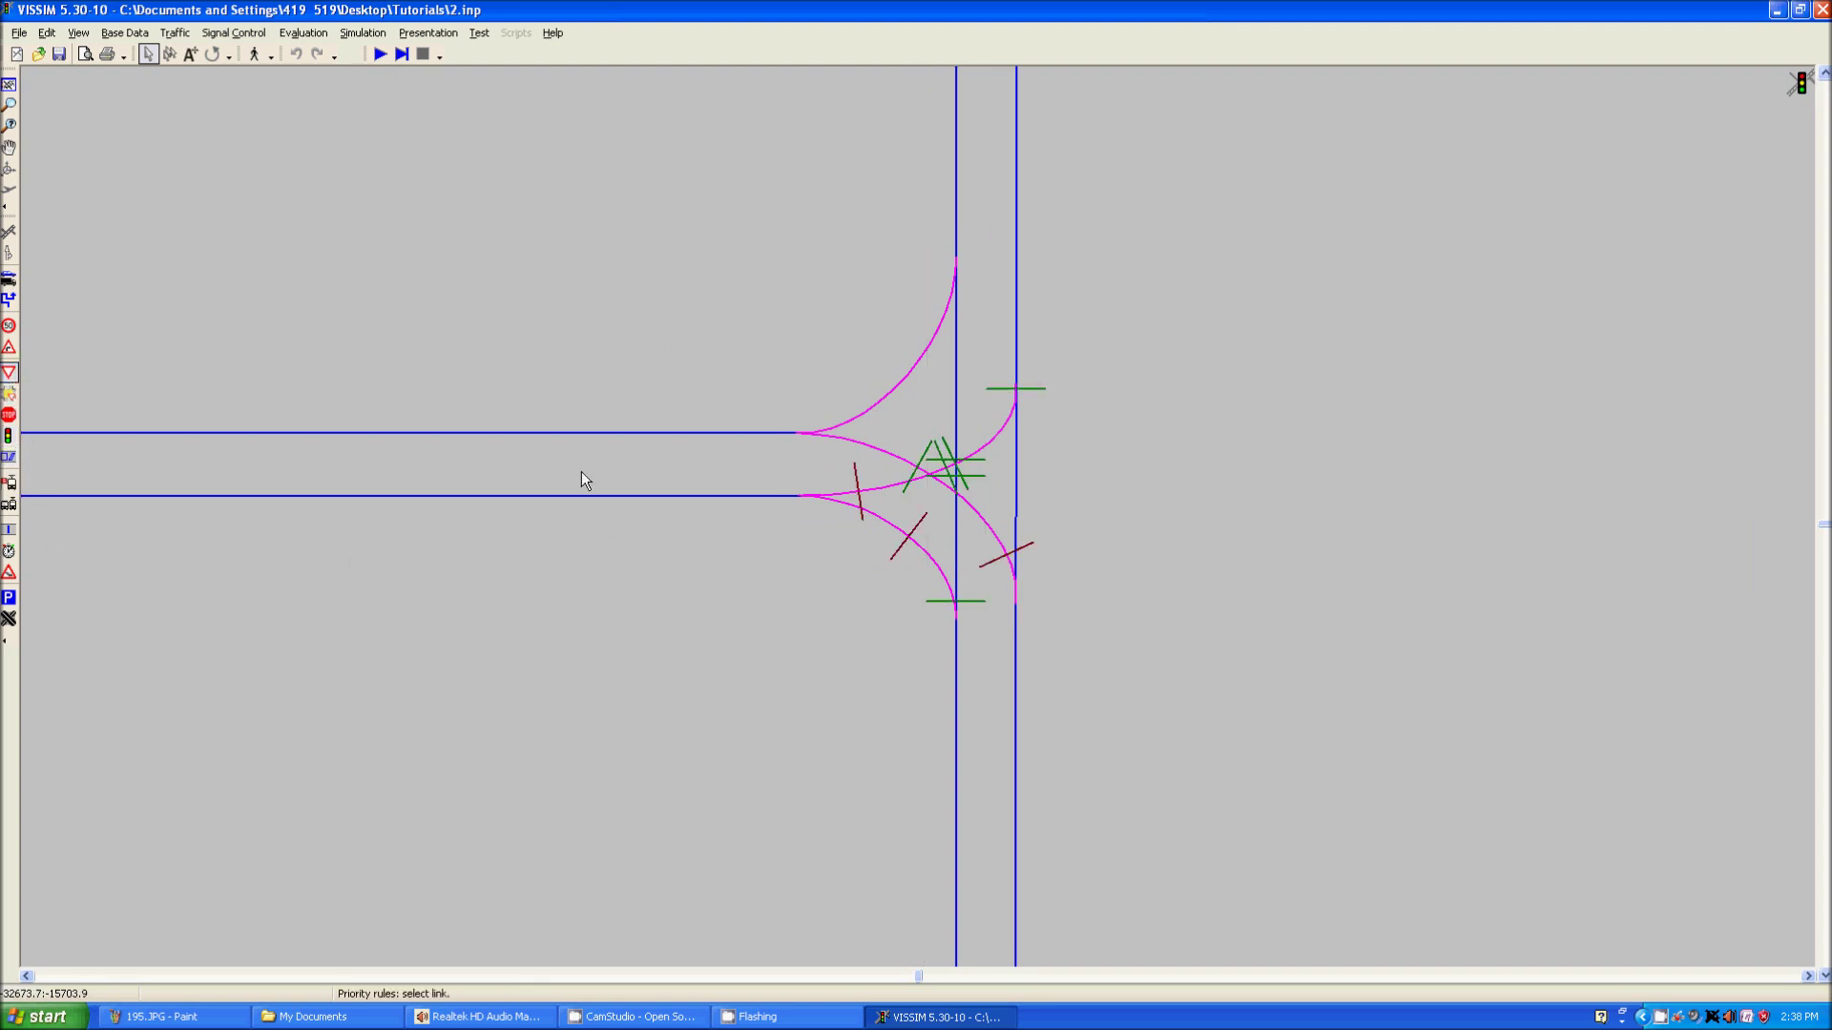
{"action": "left_click", "coordinate": [997, 569]}
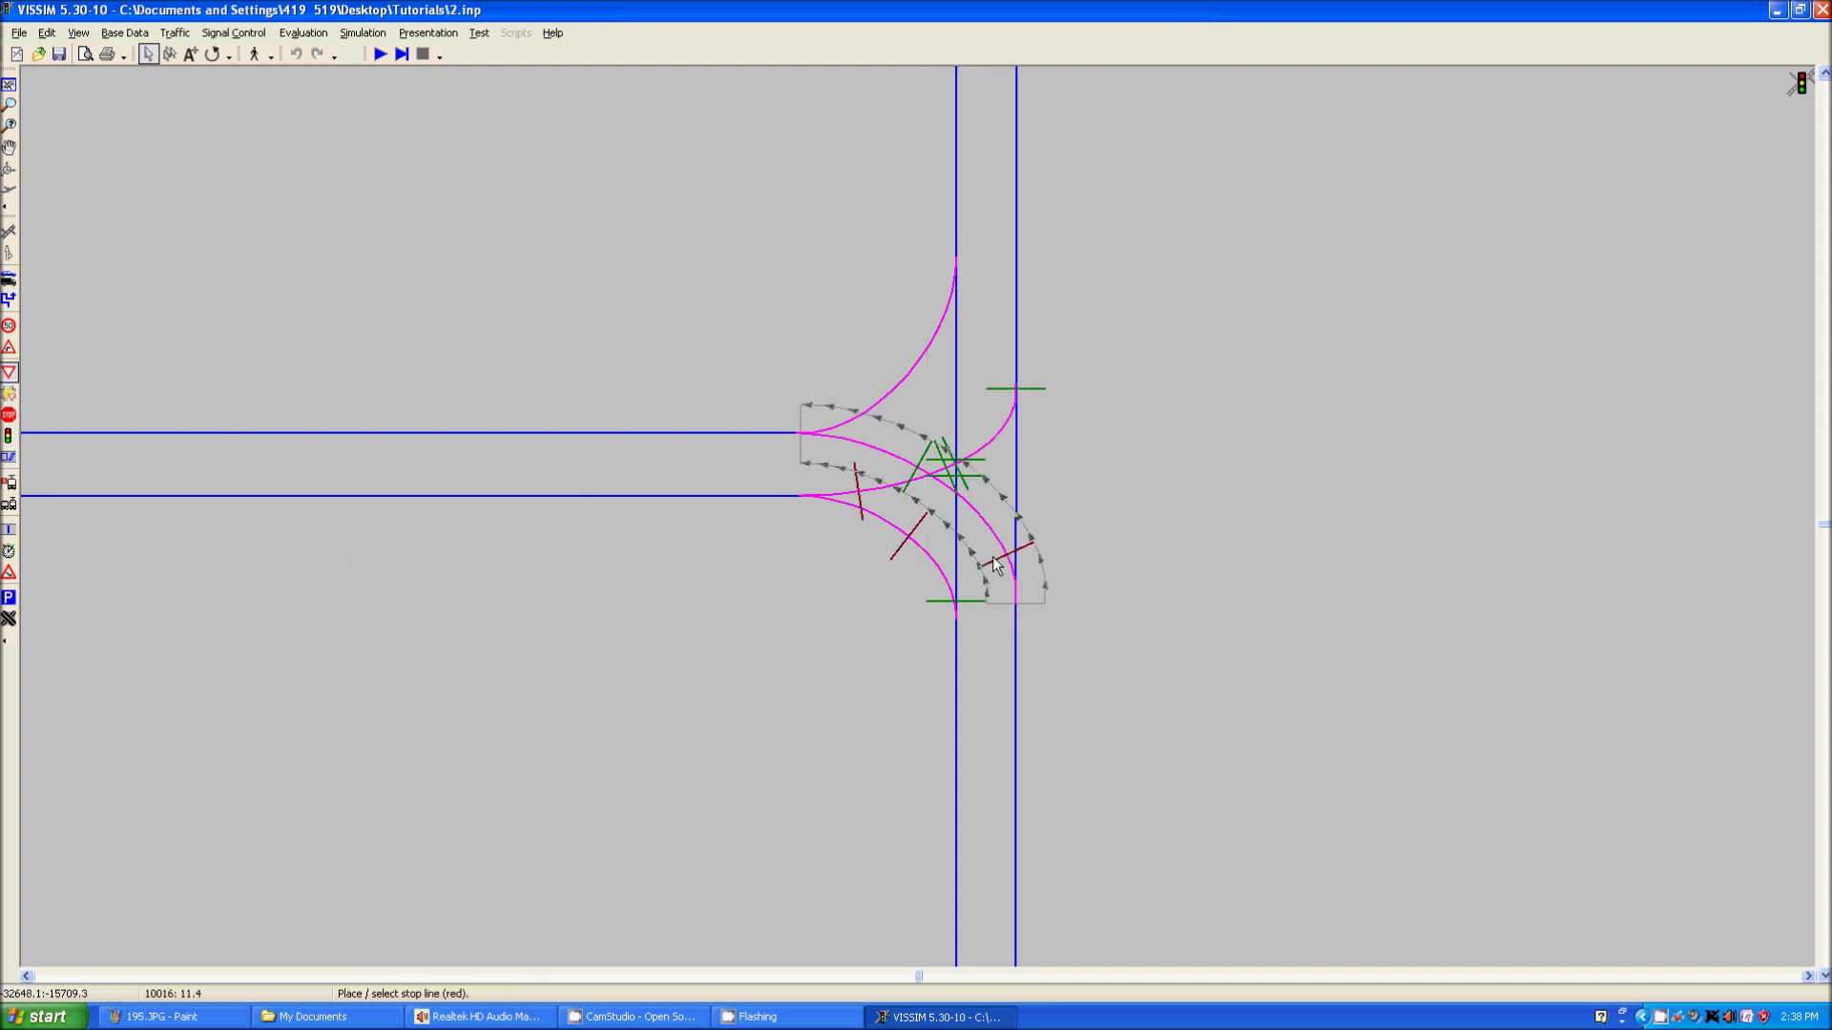
{"action": "left_click", "coordinate": [998, 566]}
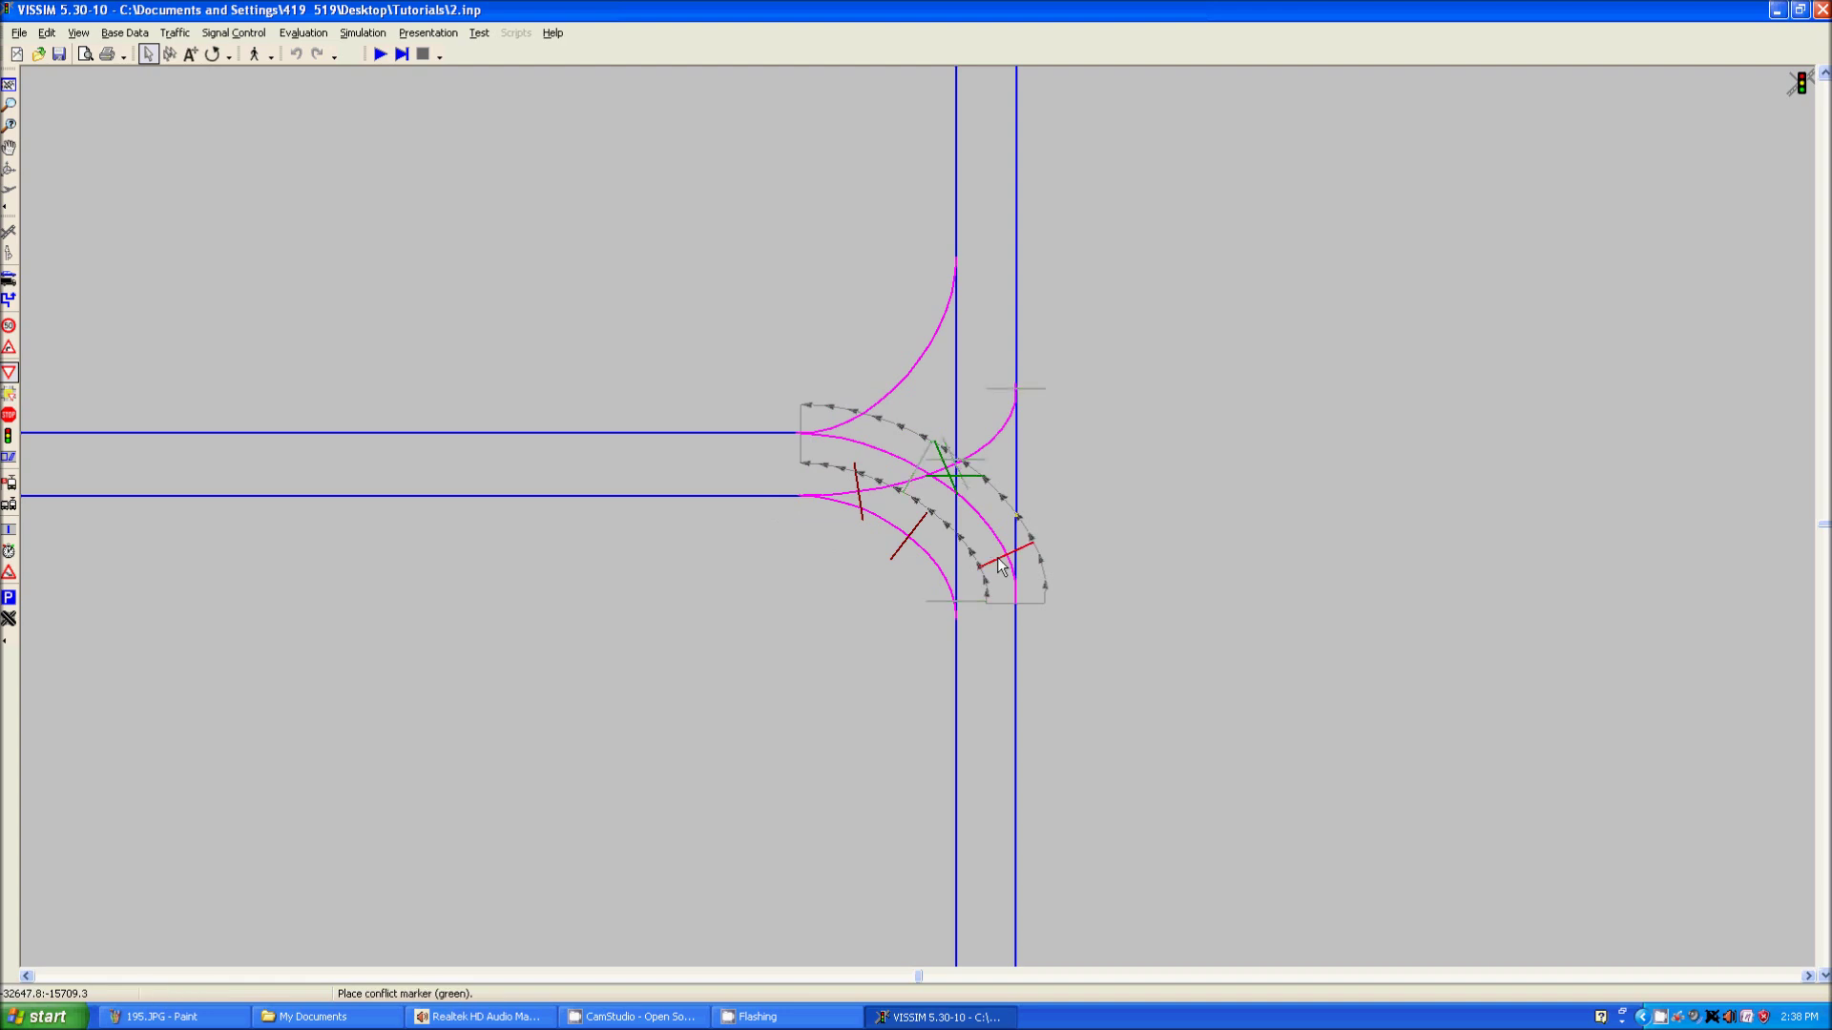
{"action": "left_click", "coordinate": [1076, 533]}
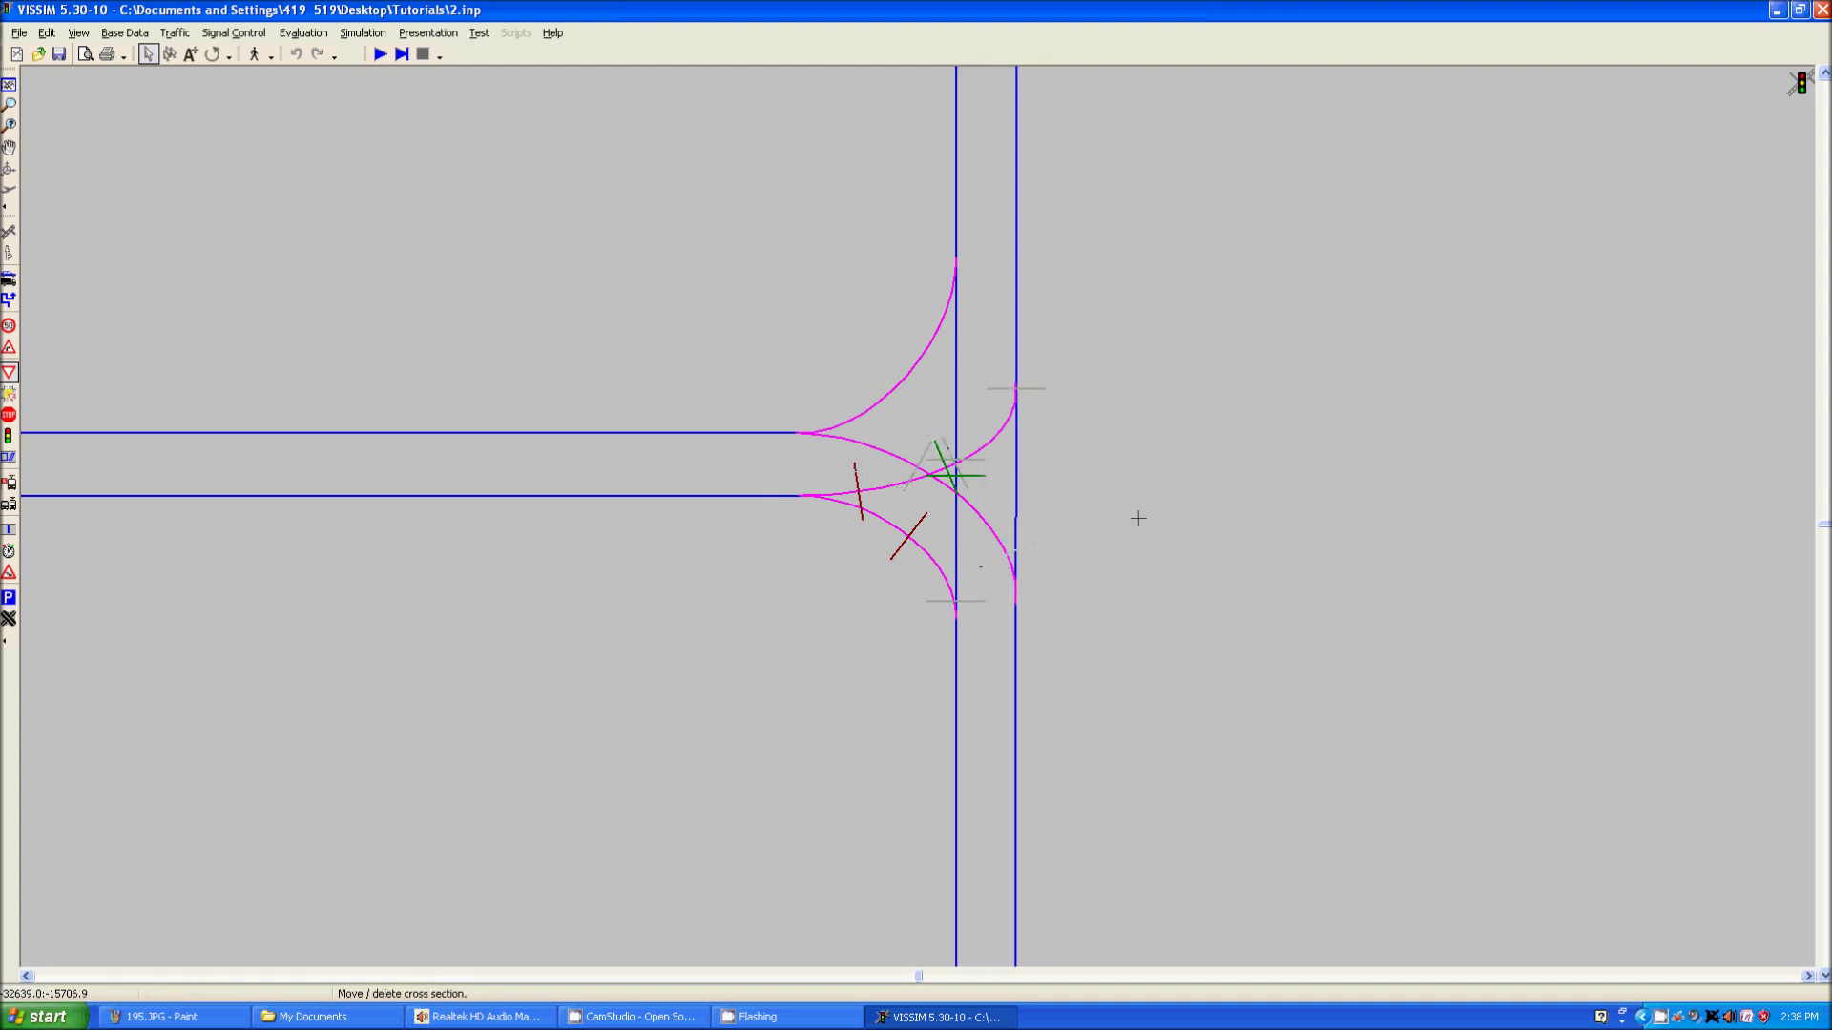
{"action": "key", "text": "Delete"}
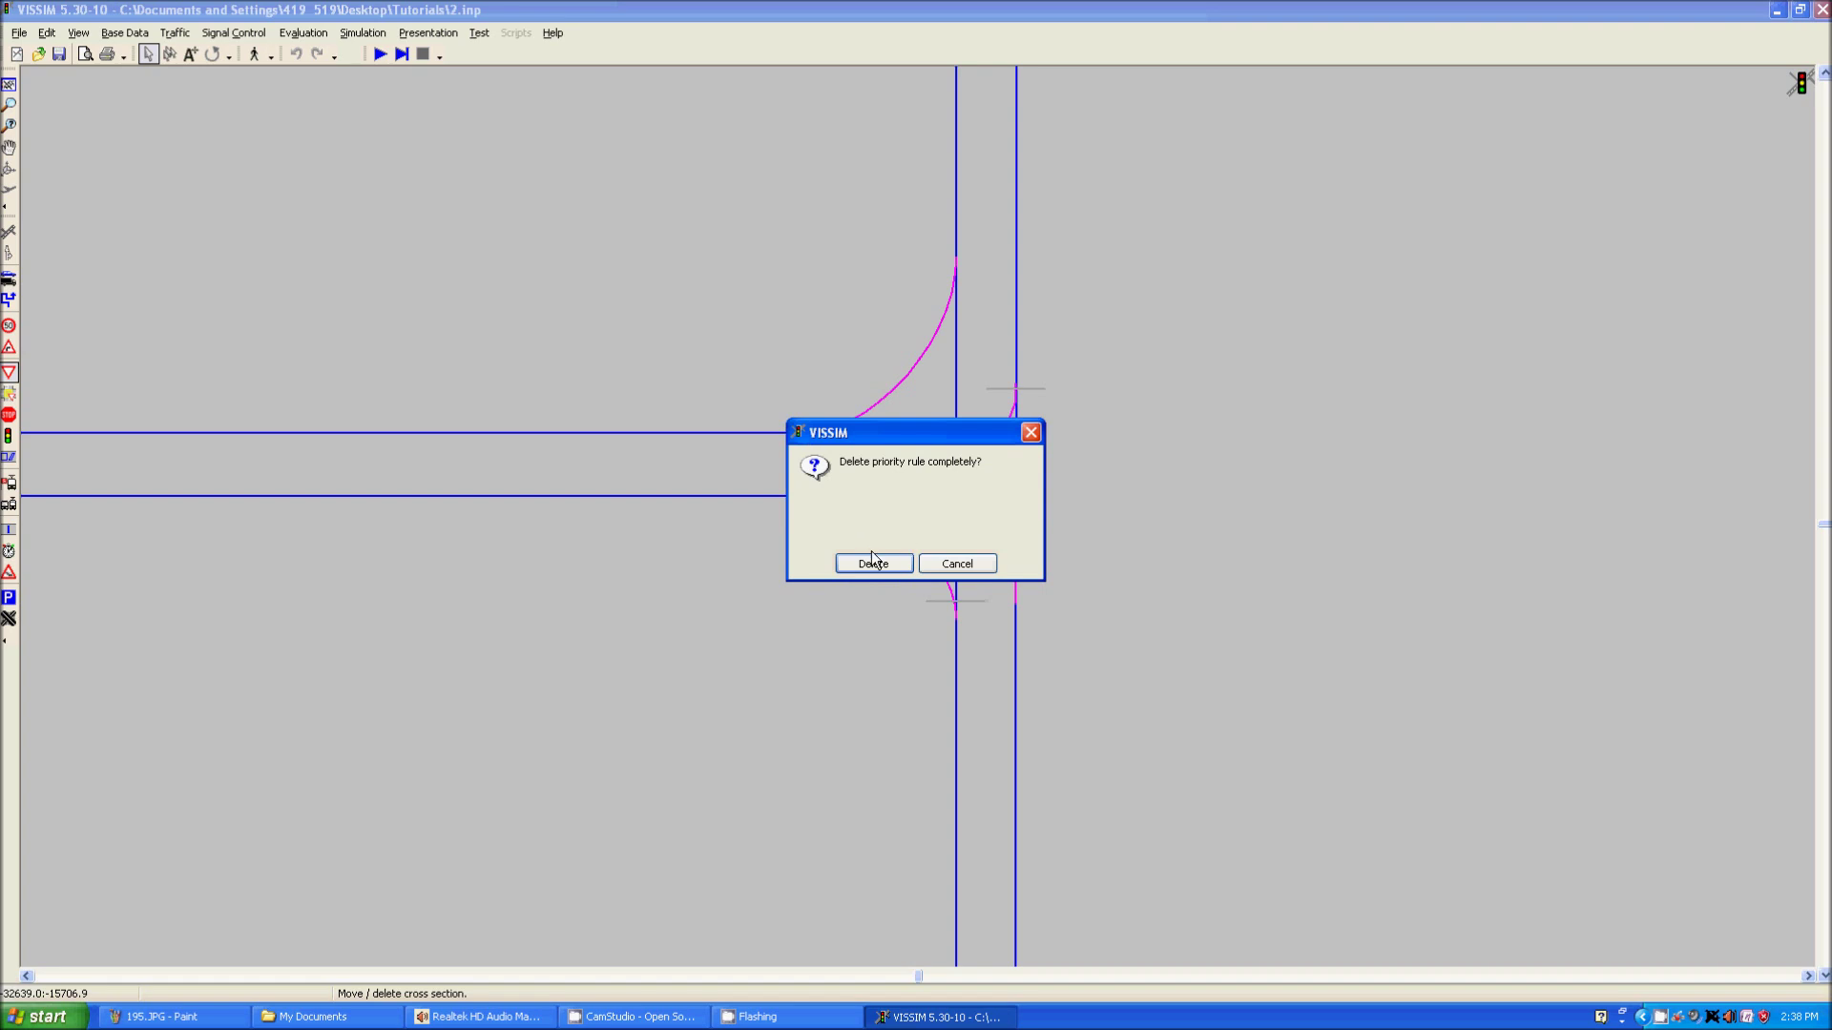
{"action": "left_click", "coordinate": [872, 559]}
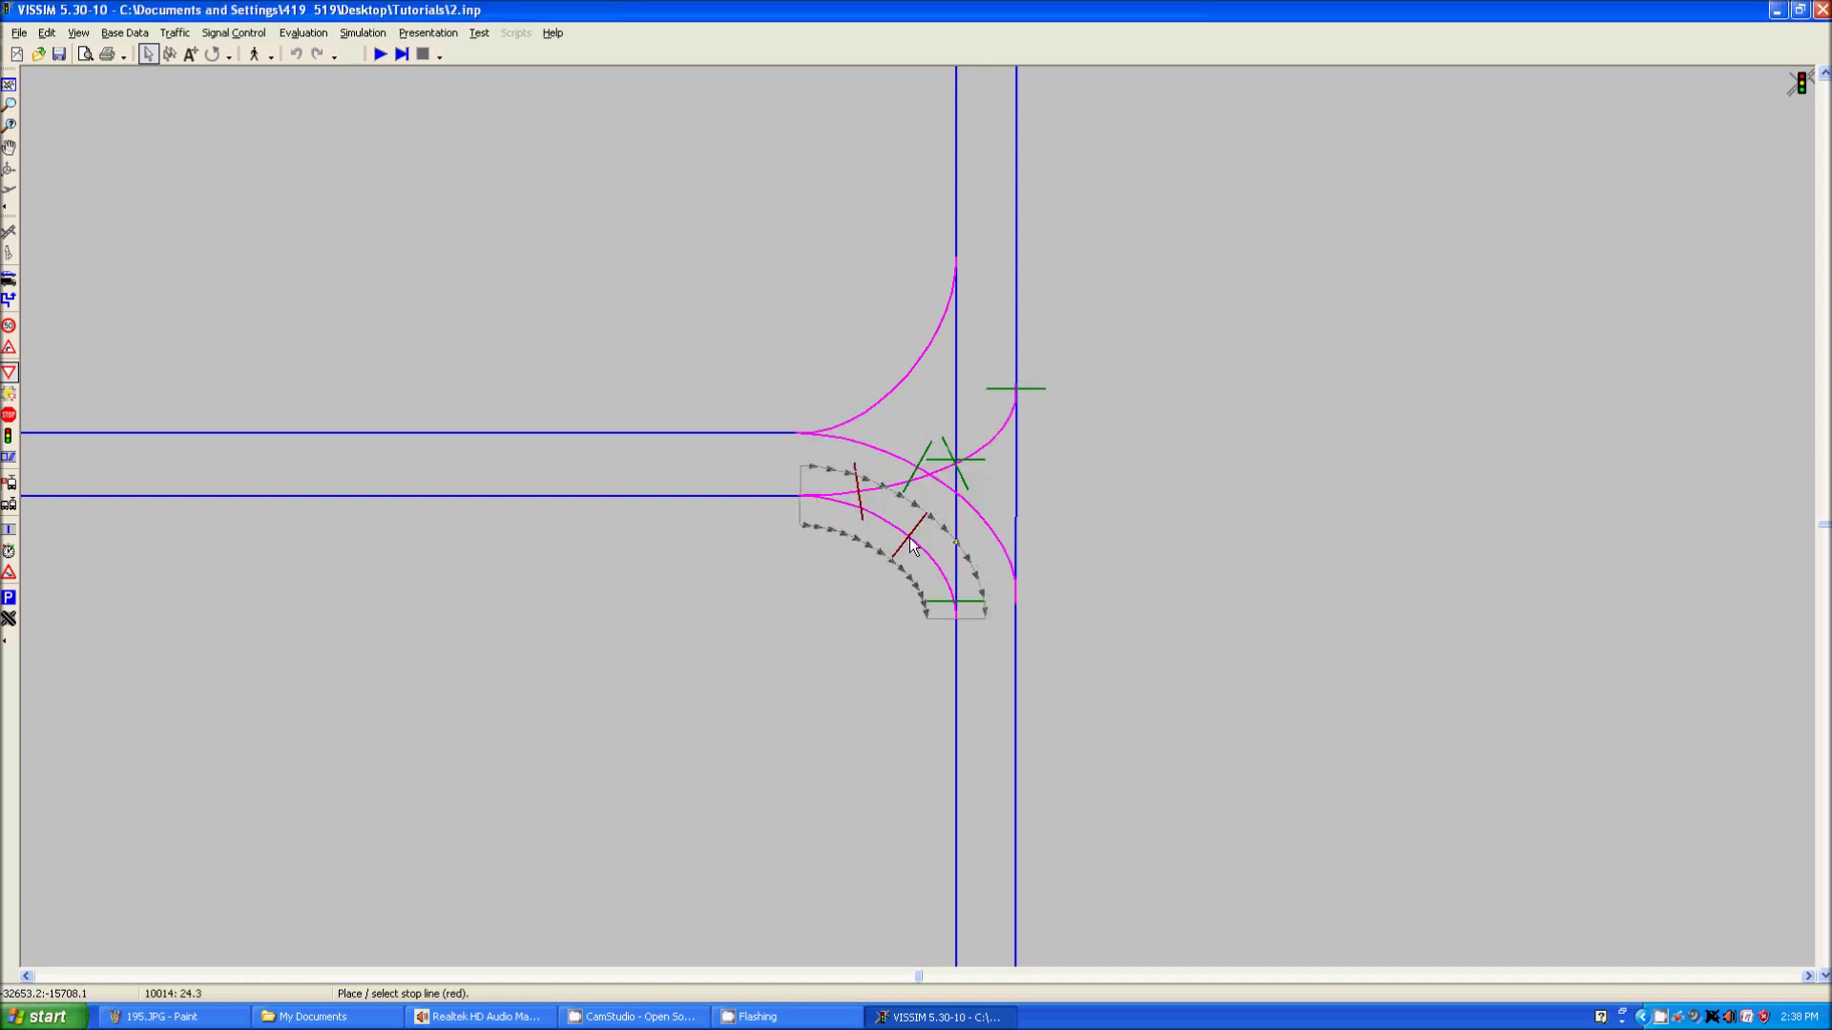
Delete the priority rules on the left-turn connector and the remaining stop line
{"action": "left_click", "coordinate": [911, 545]}
{"action": "key", "text": "Delete"}
{"action": "left_click", "coordinate": [868, 559]}
{"action": "left_click", "coordinate": [854, 468]}
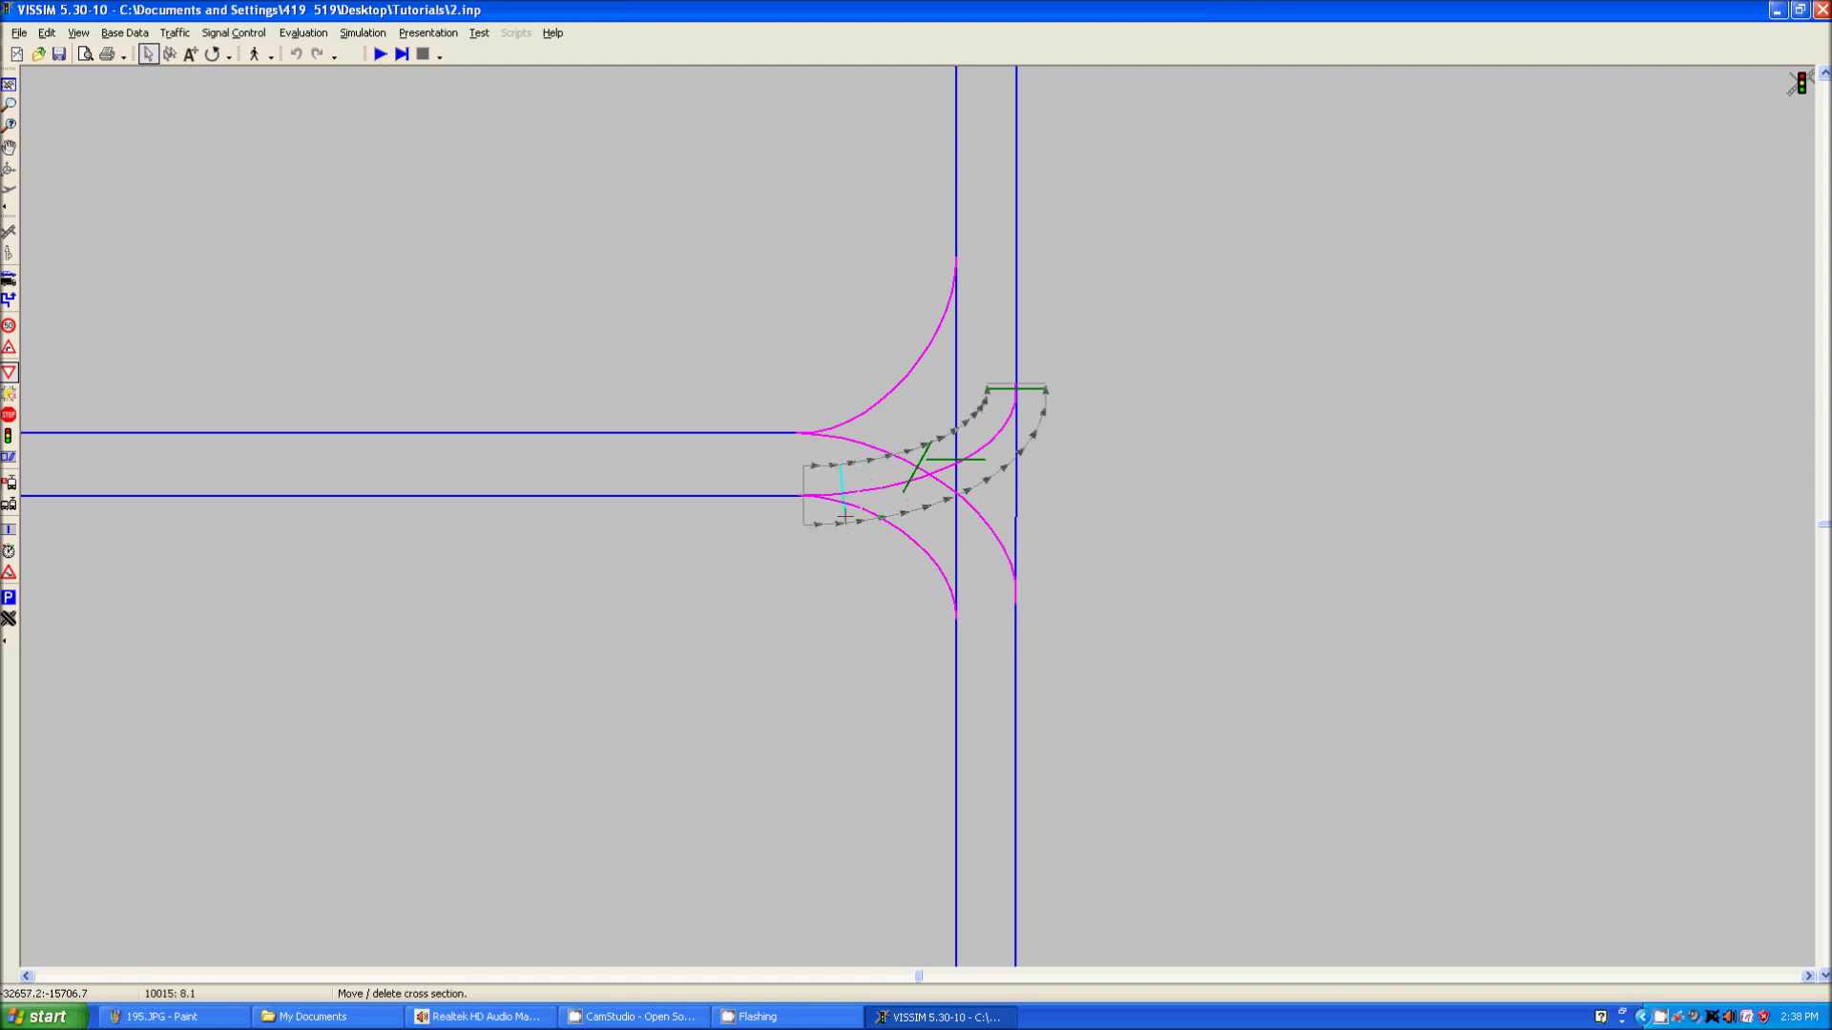
{"action": "key", "text": "Delete"}
{"action": "left_click", "coordinate": [870, 563]}
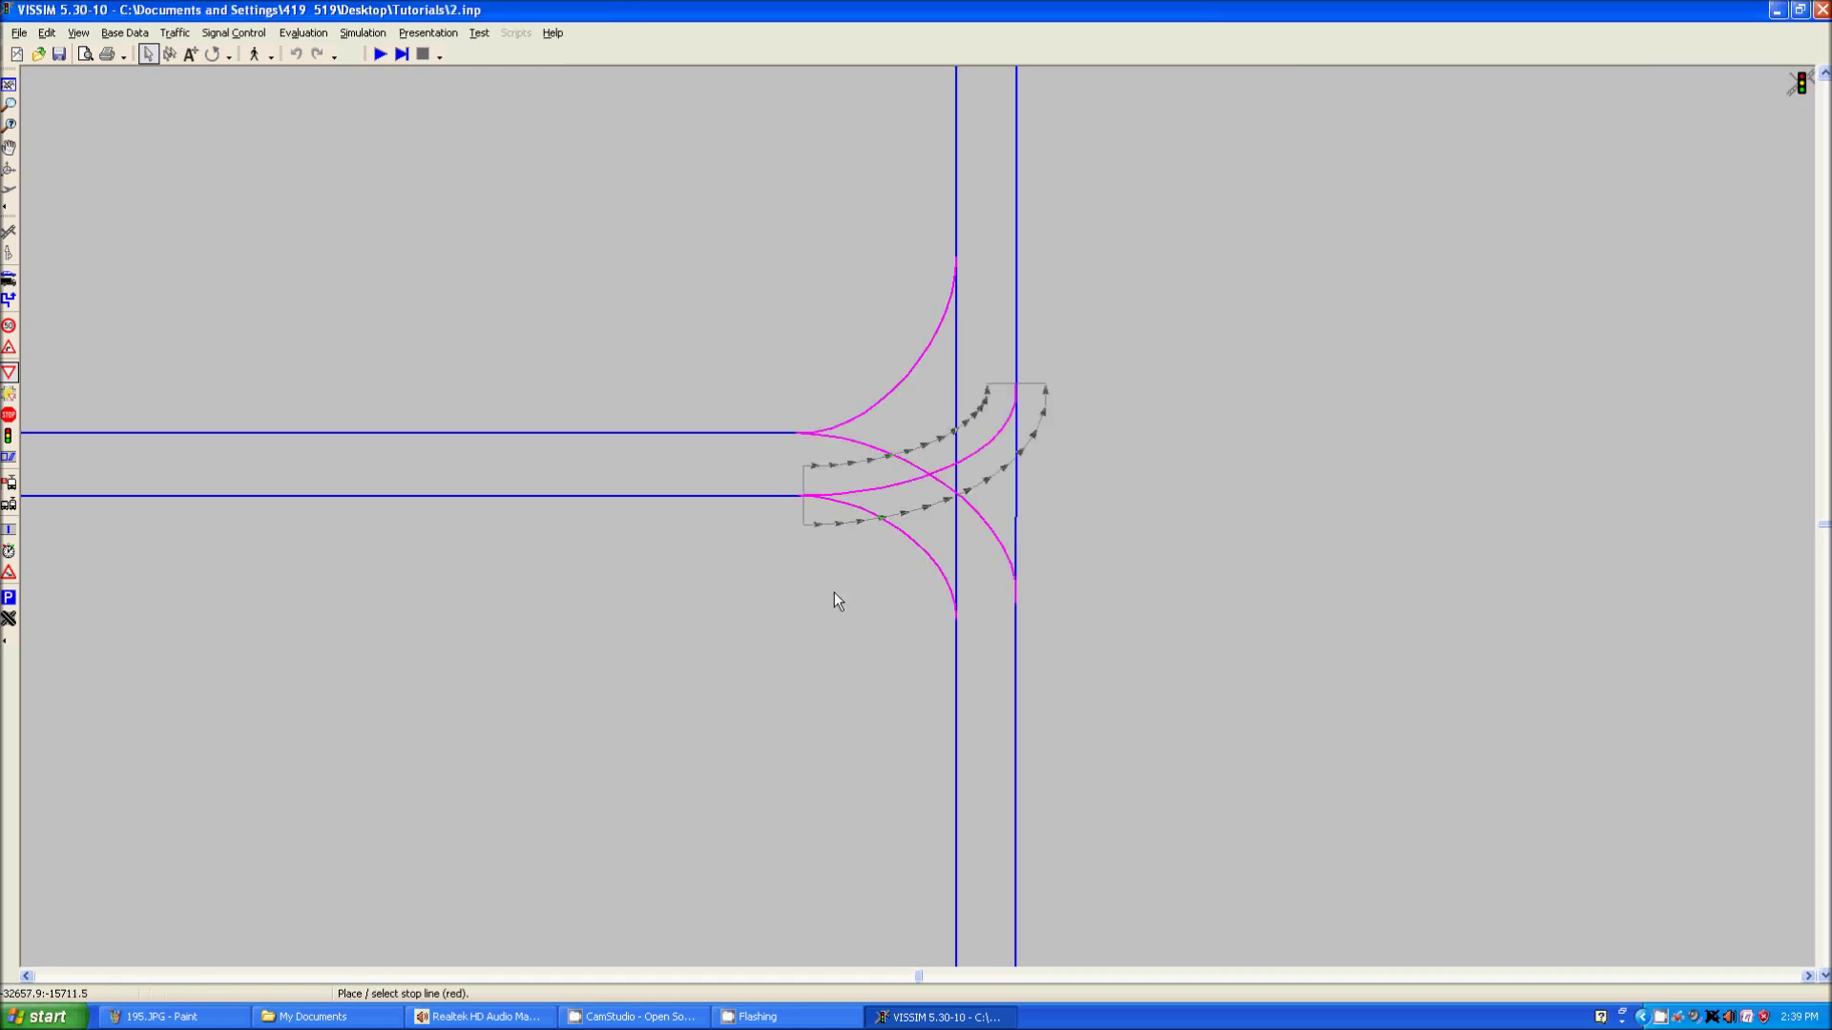
{"action": "left_click", "coordinate": [8, 436]}
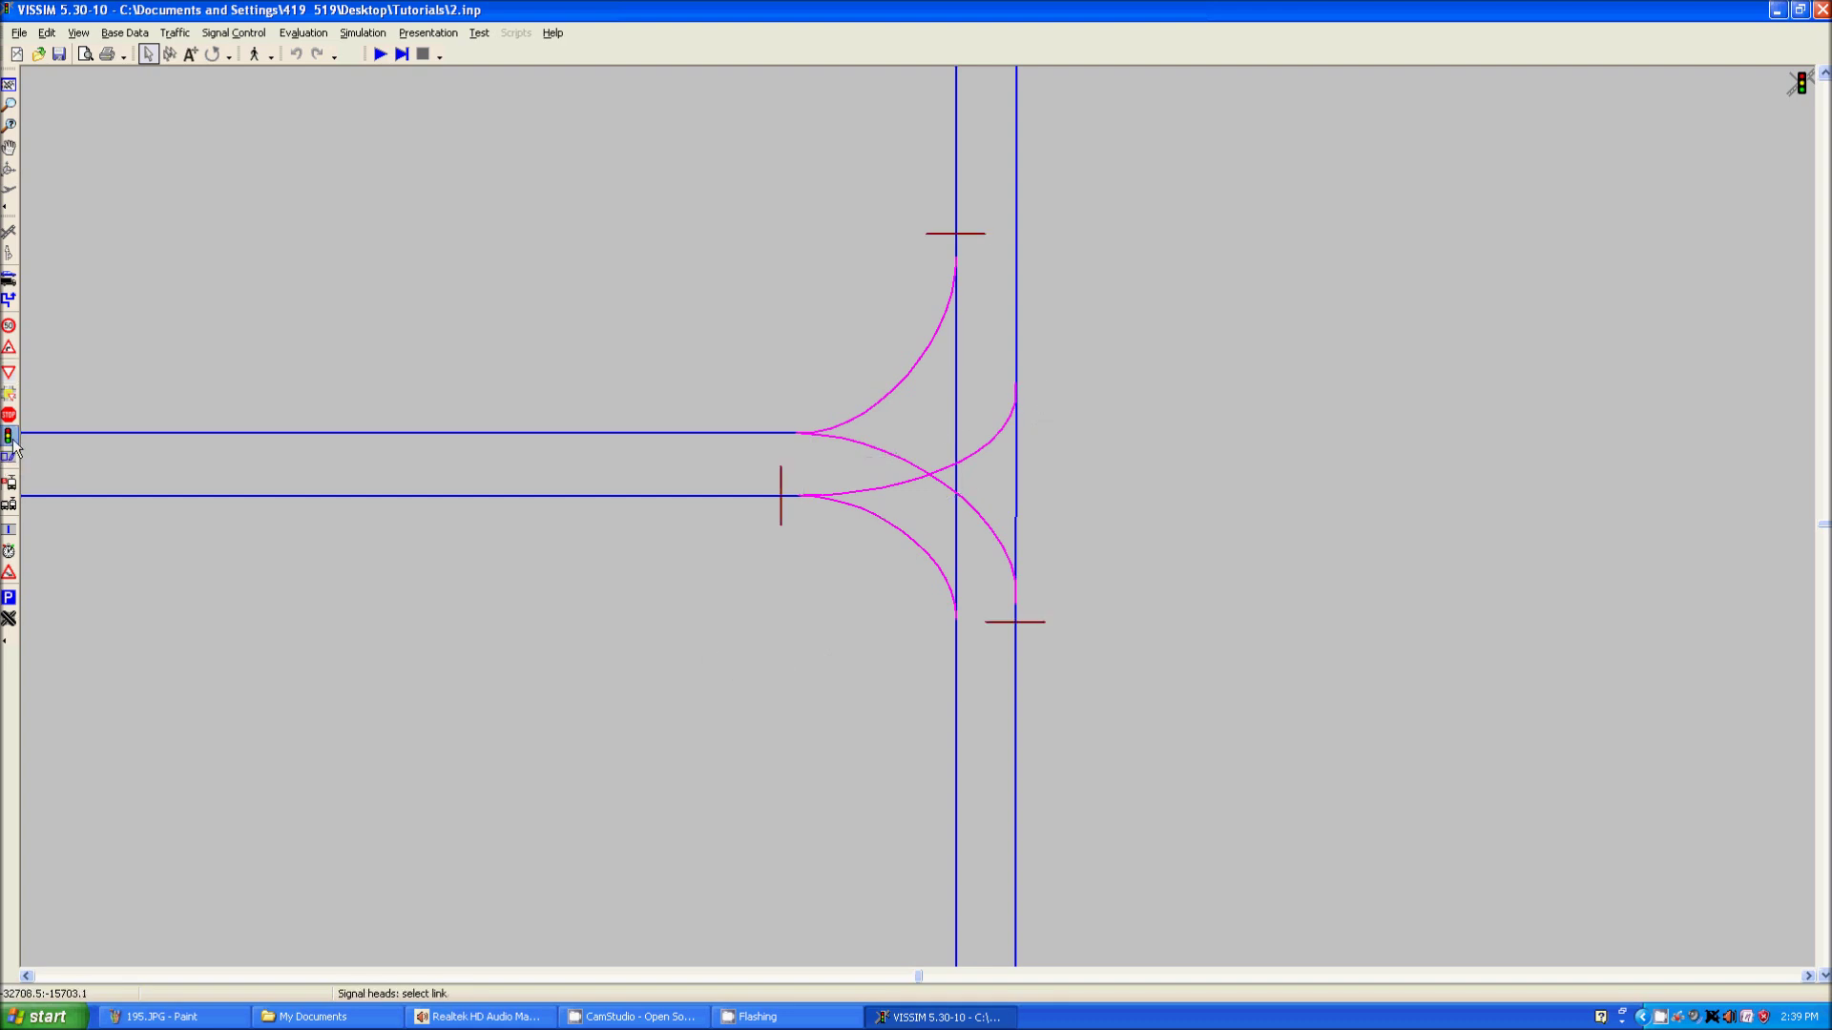
Save 2.inp, run the continuous simulation, toggle wireframe with Ctrl+A, then stop it
{"action": "left_click", "coordinate": [374, 56]}
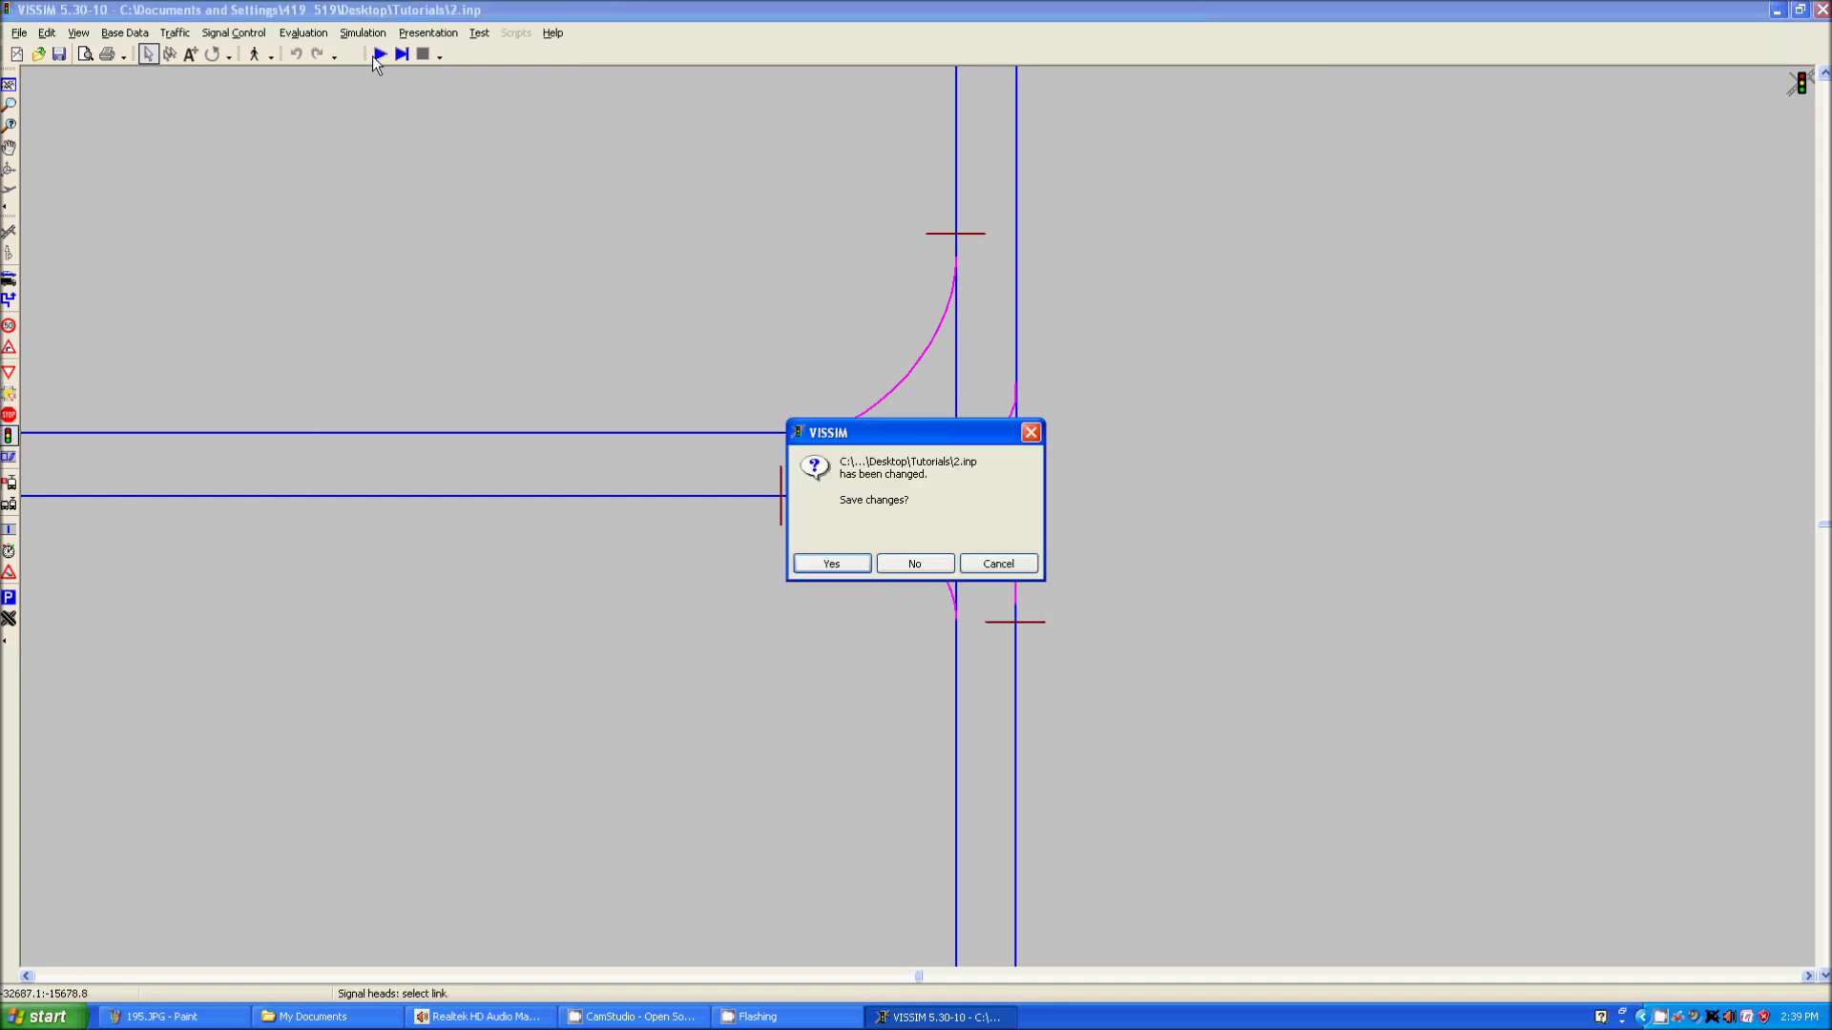
{"action": "left_click", "coordinate": [821, 557]}
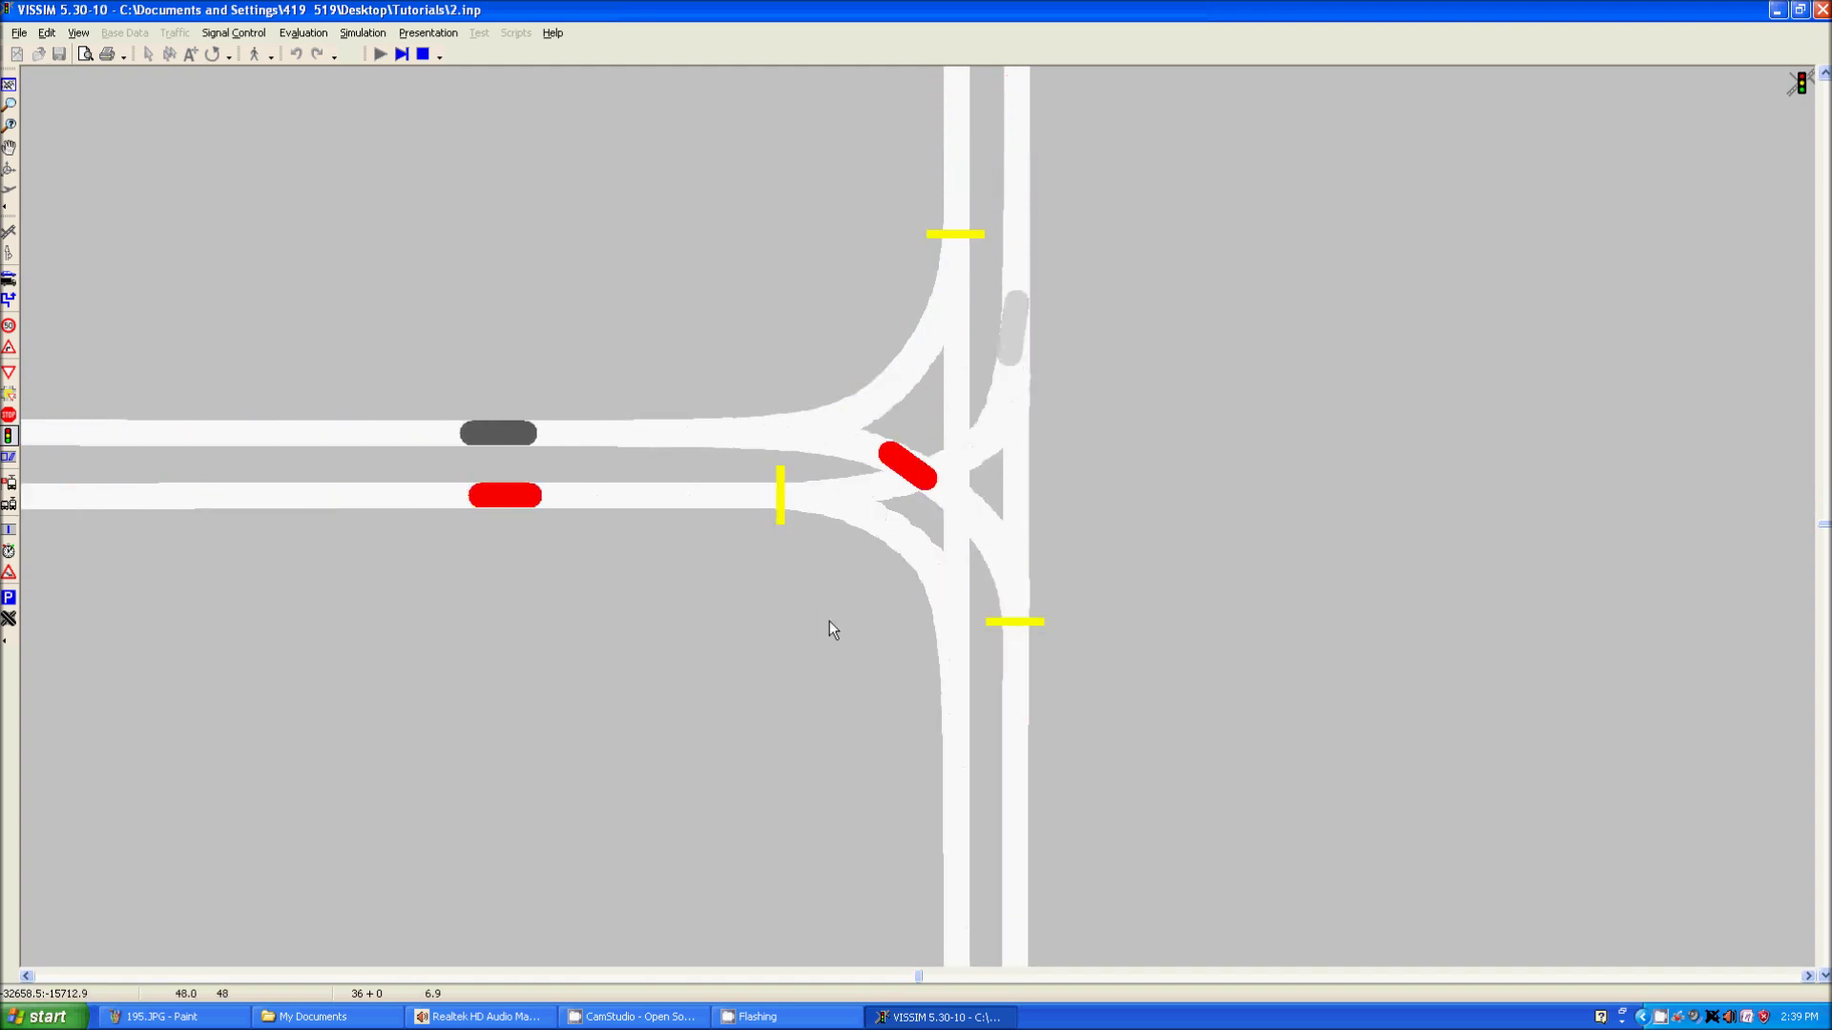
{"action": "key", "text": "ctrl+a"}
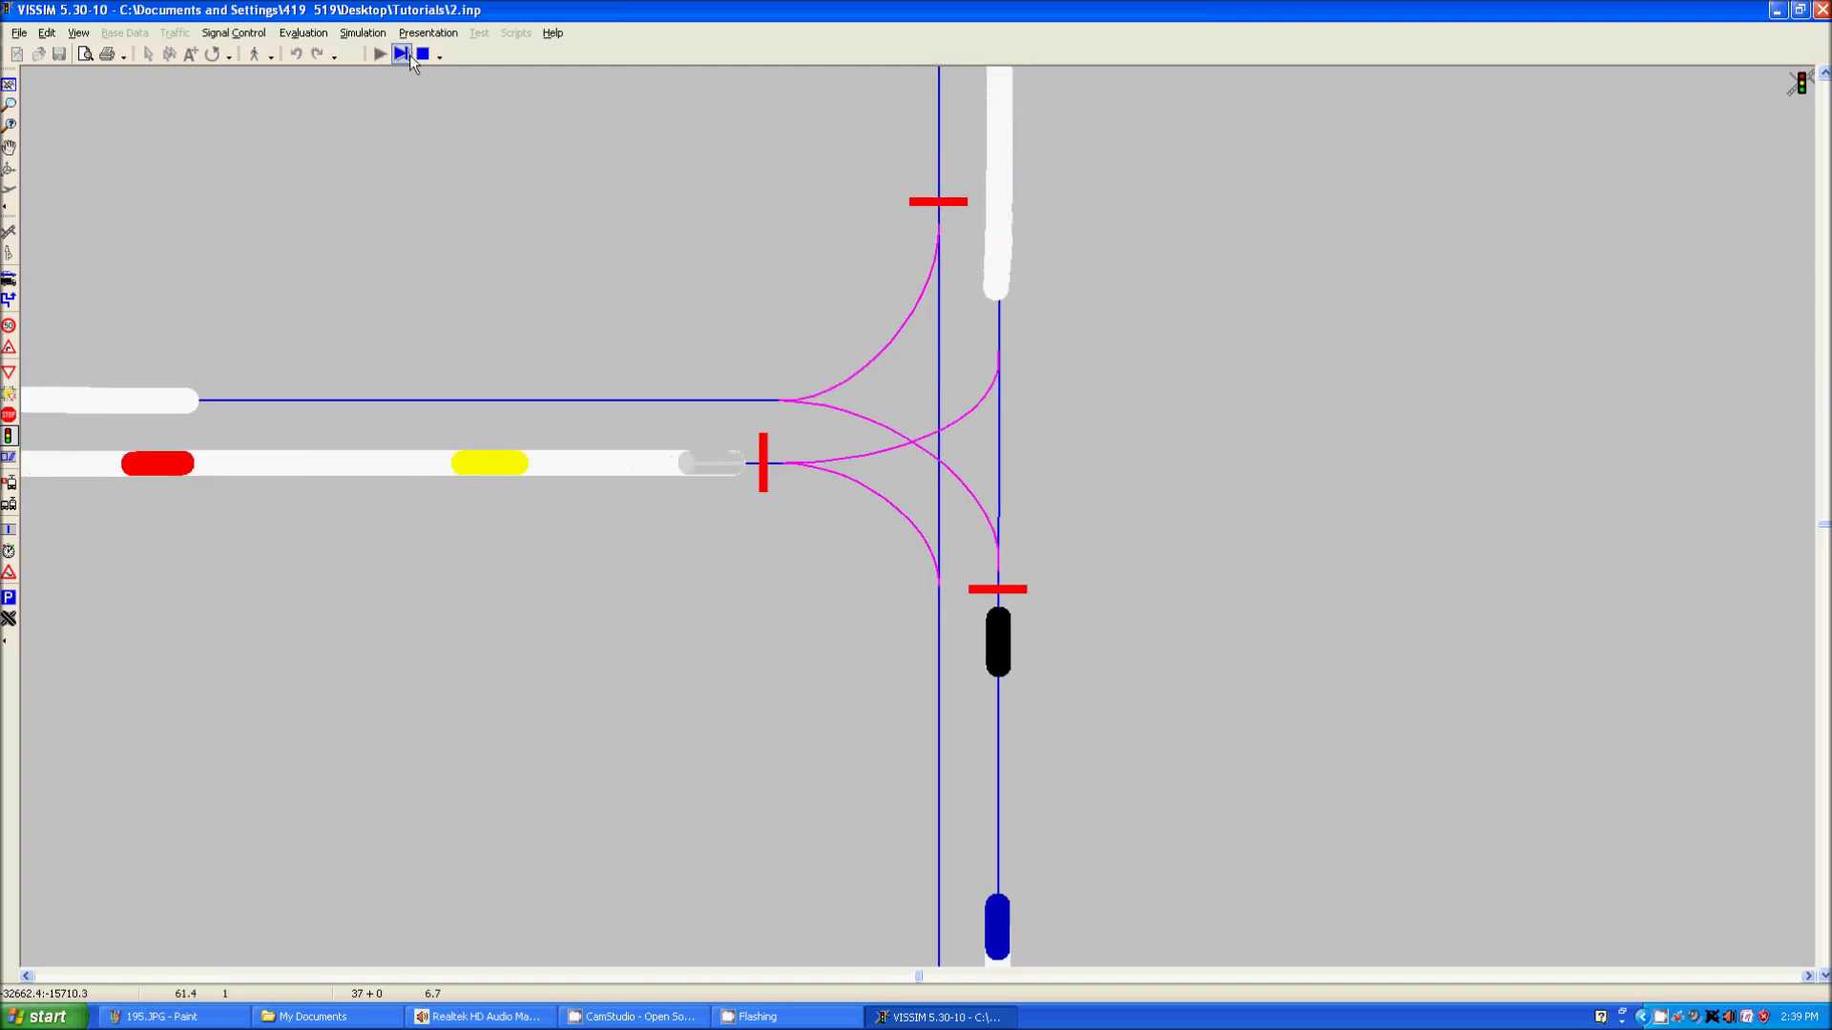
{"action": "left_click", "coordinate": [422, 55]}
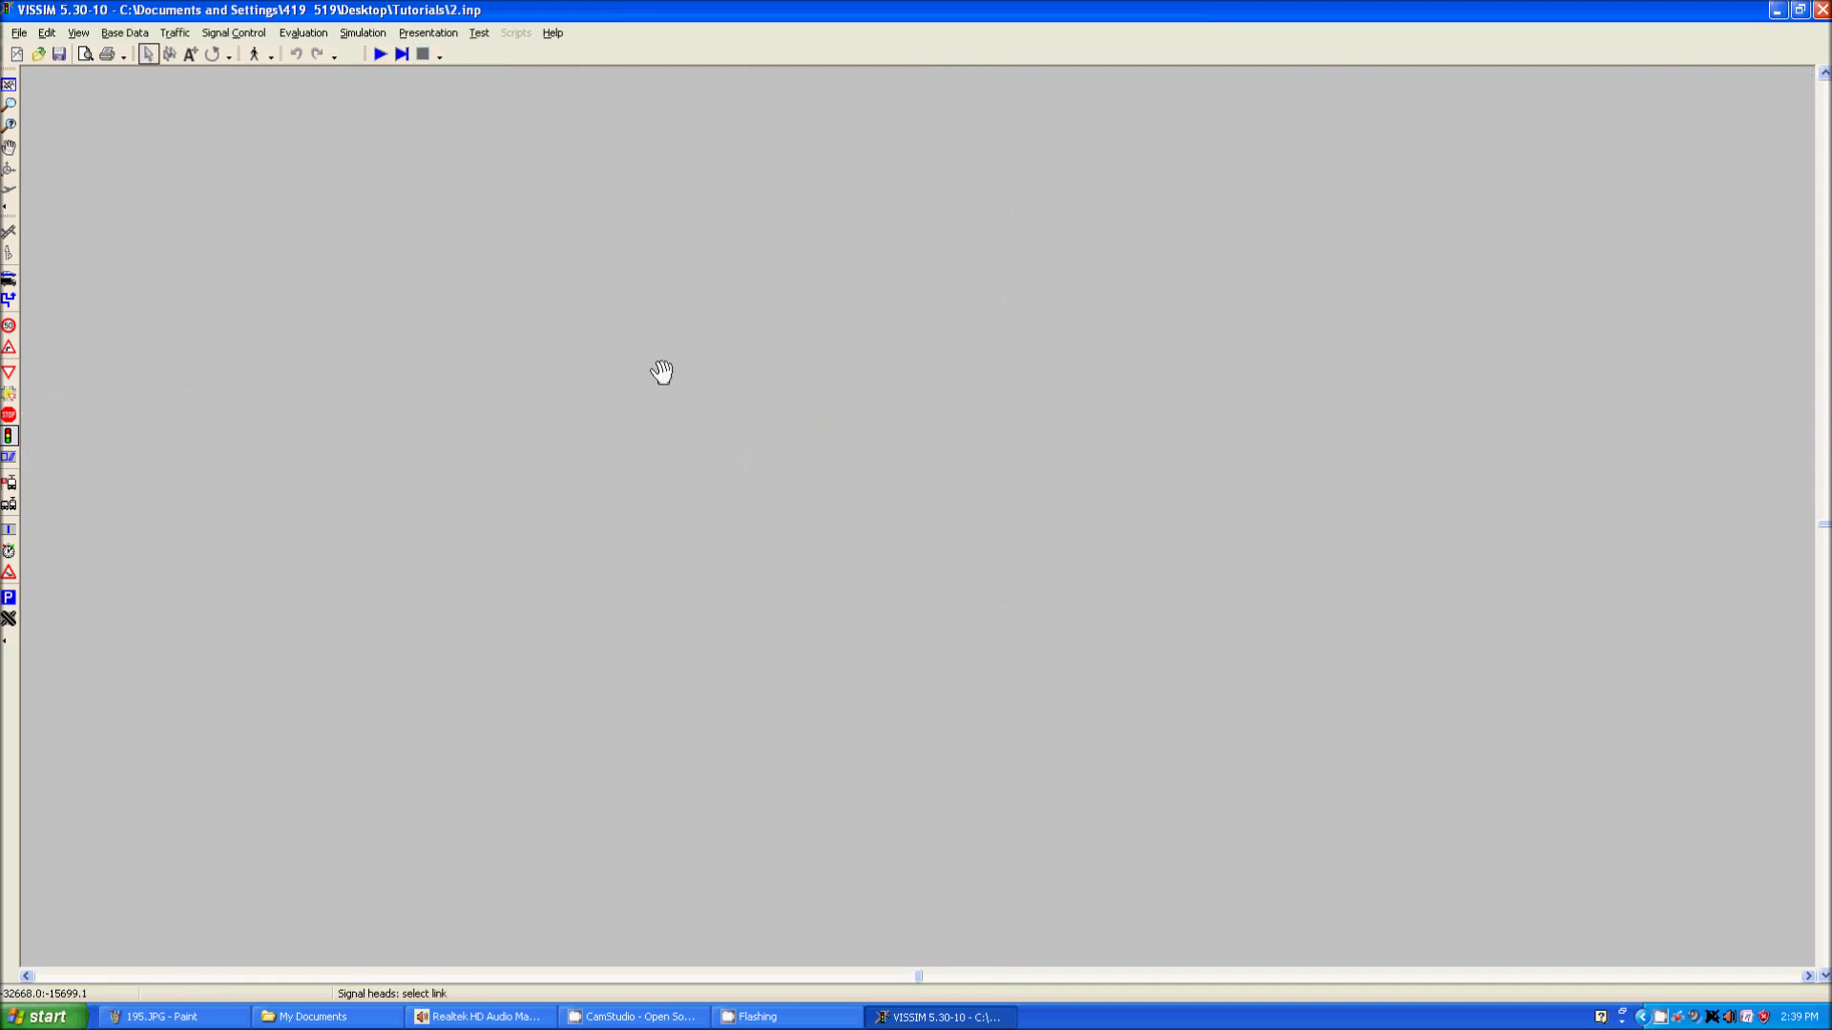
Reopen the controller's VISSIG editor and add Signal group 2
{"action": "left_click", "coordinate": [234, 32]}
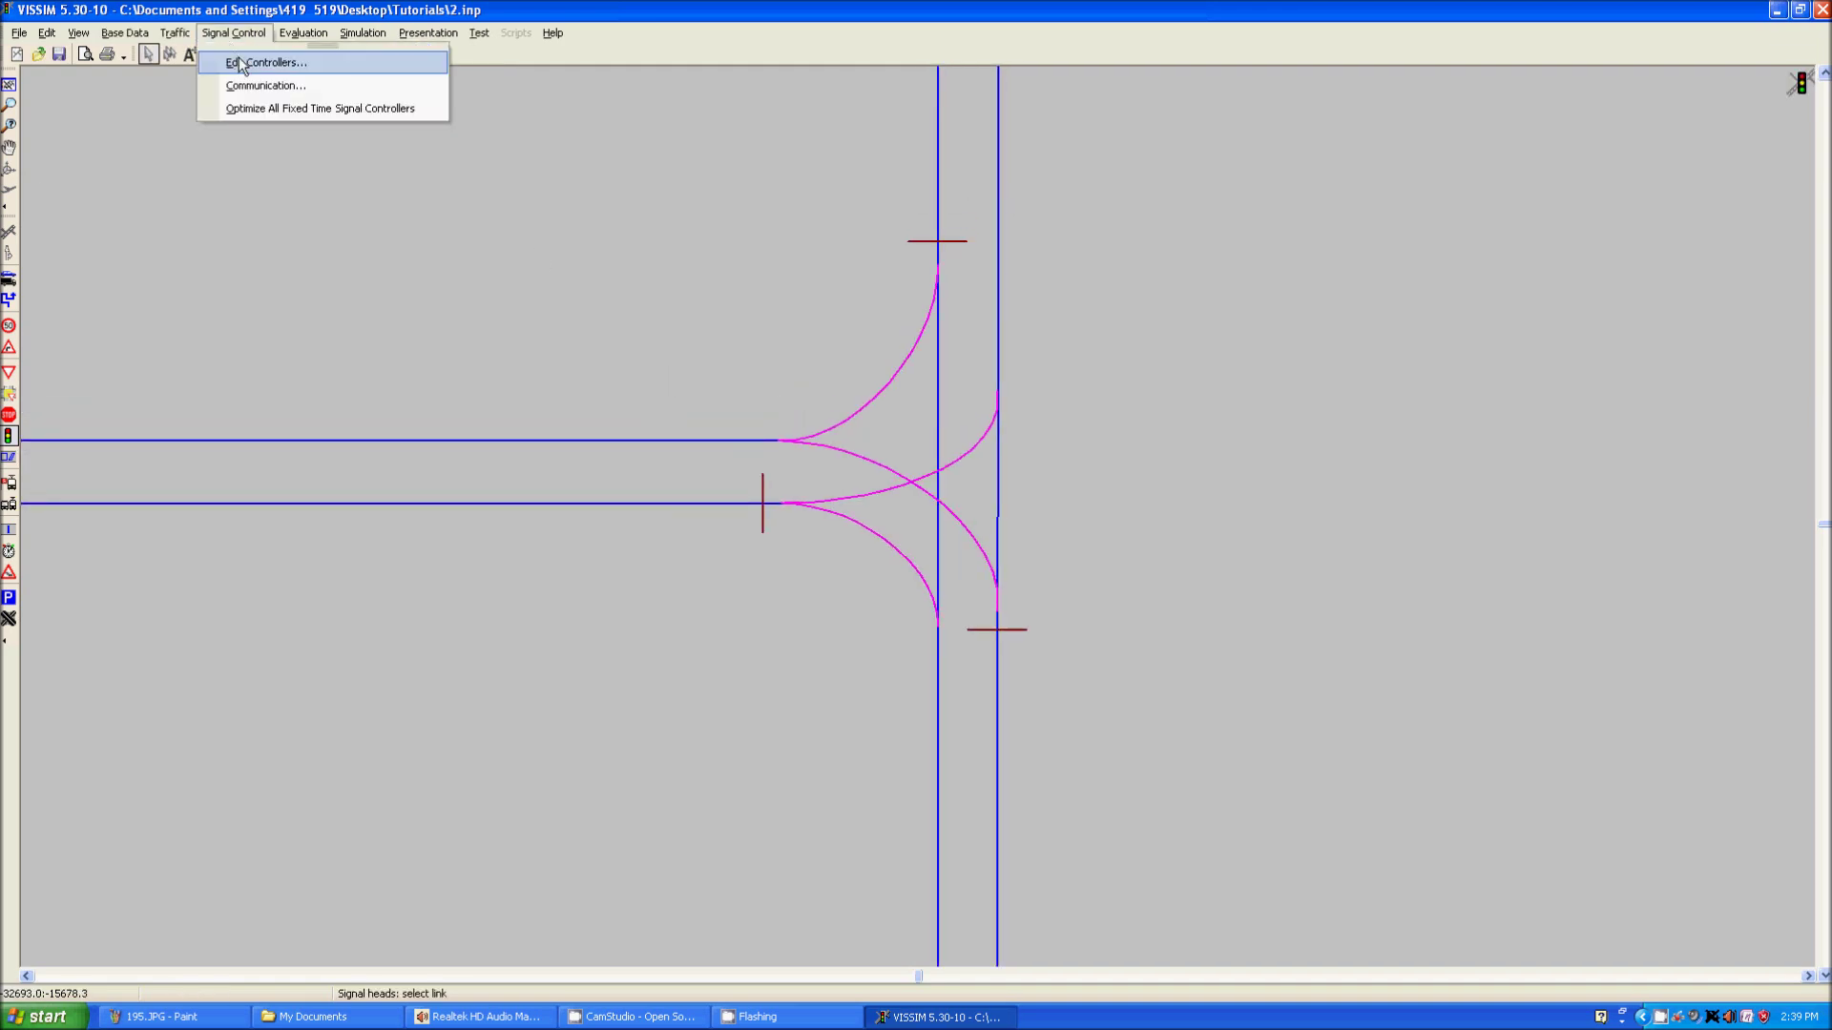
{"action": "left_click", "coordinate": [250, 62]}
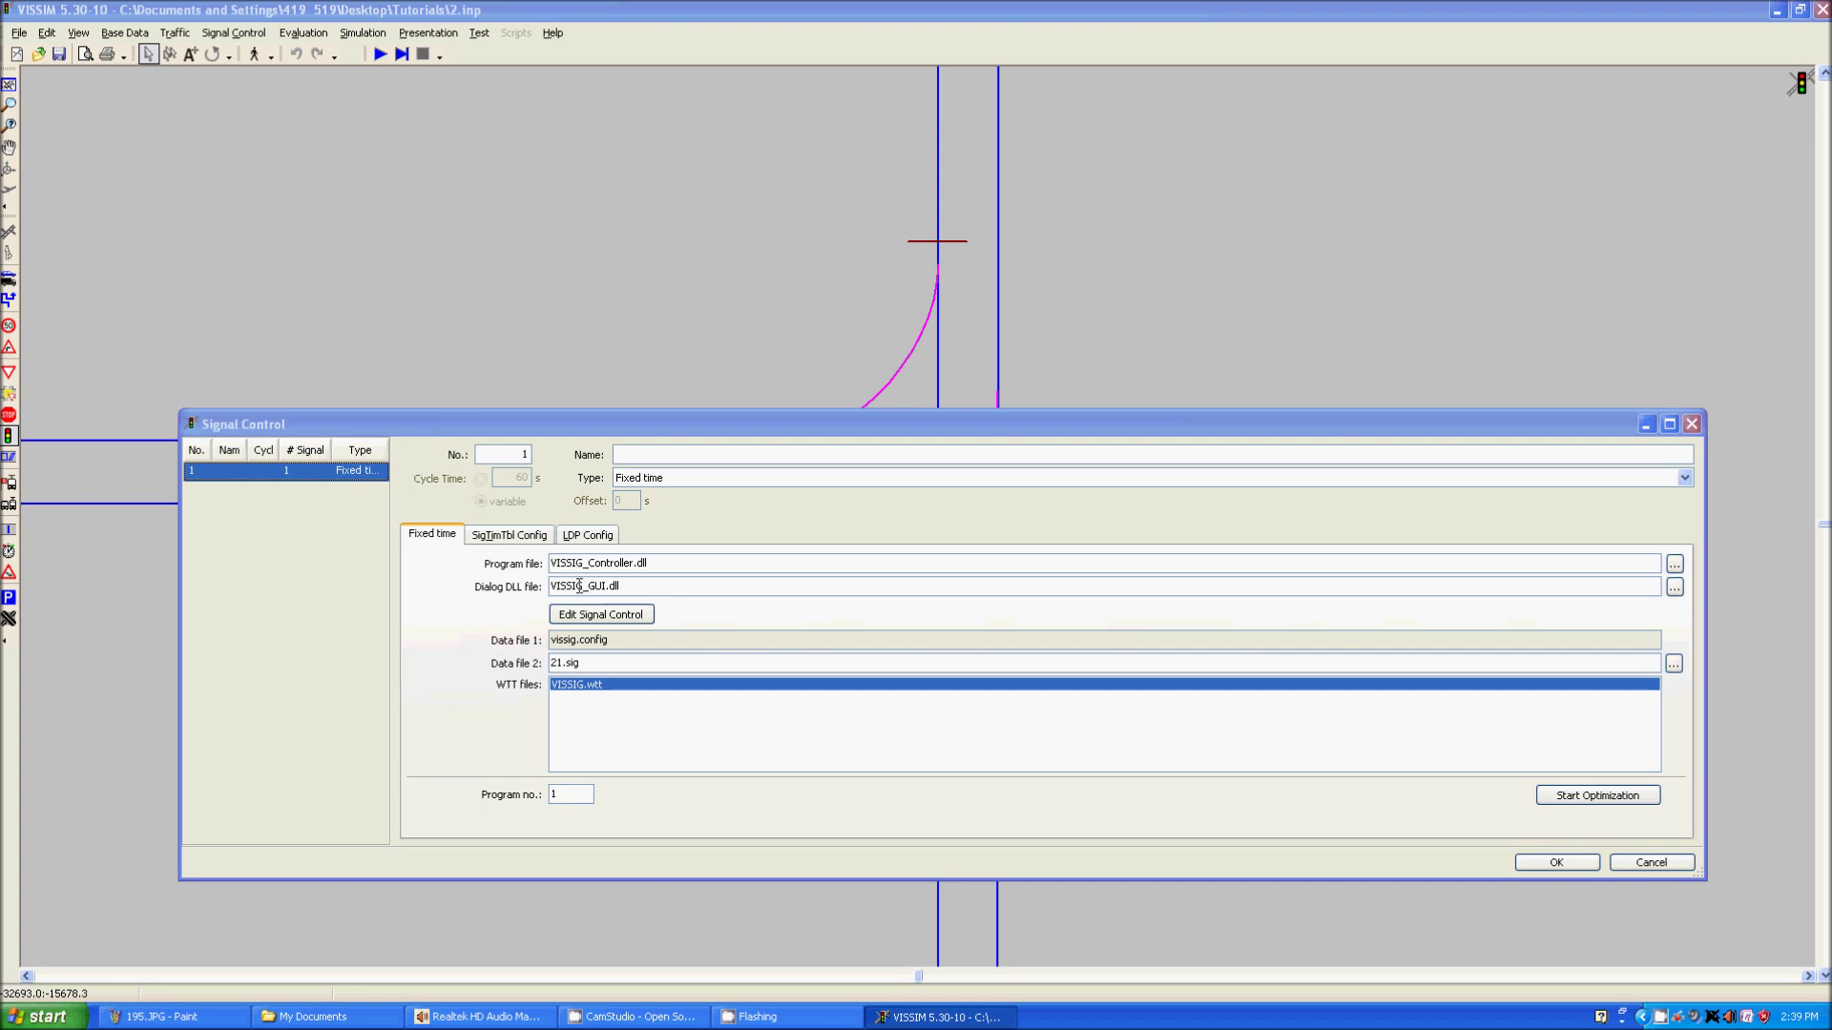
{"action": "left_click", "coordinate": [582, 619]}
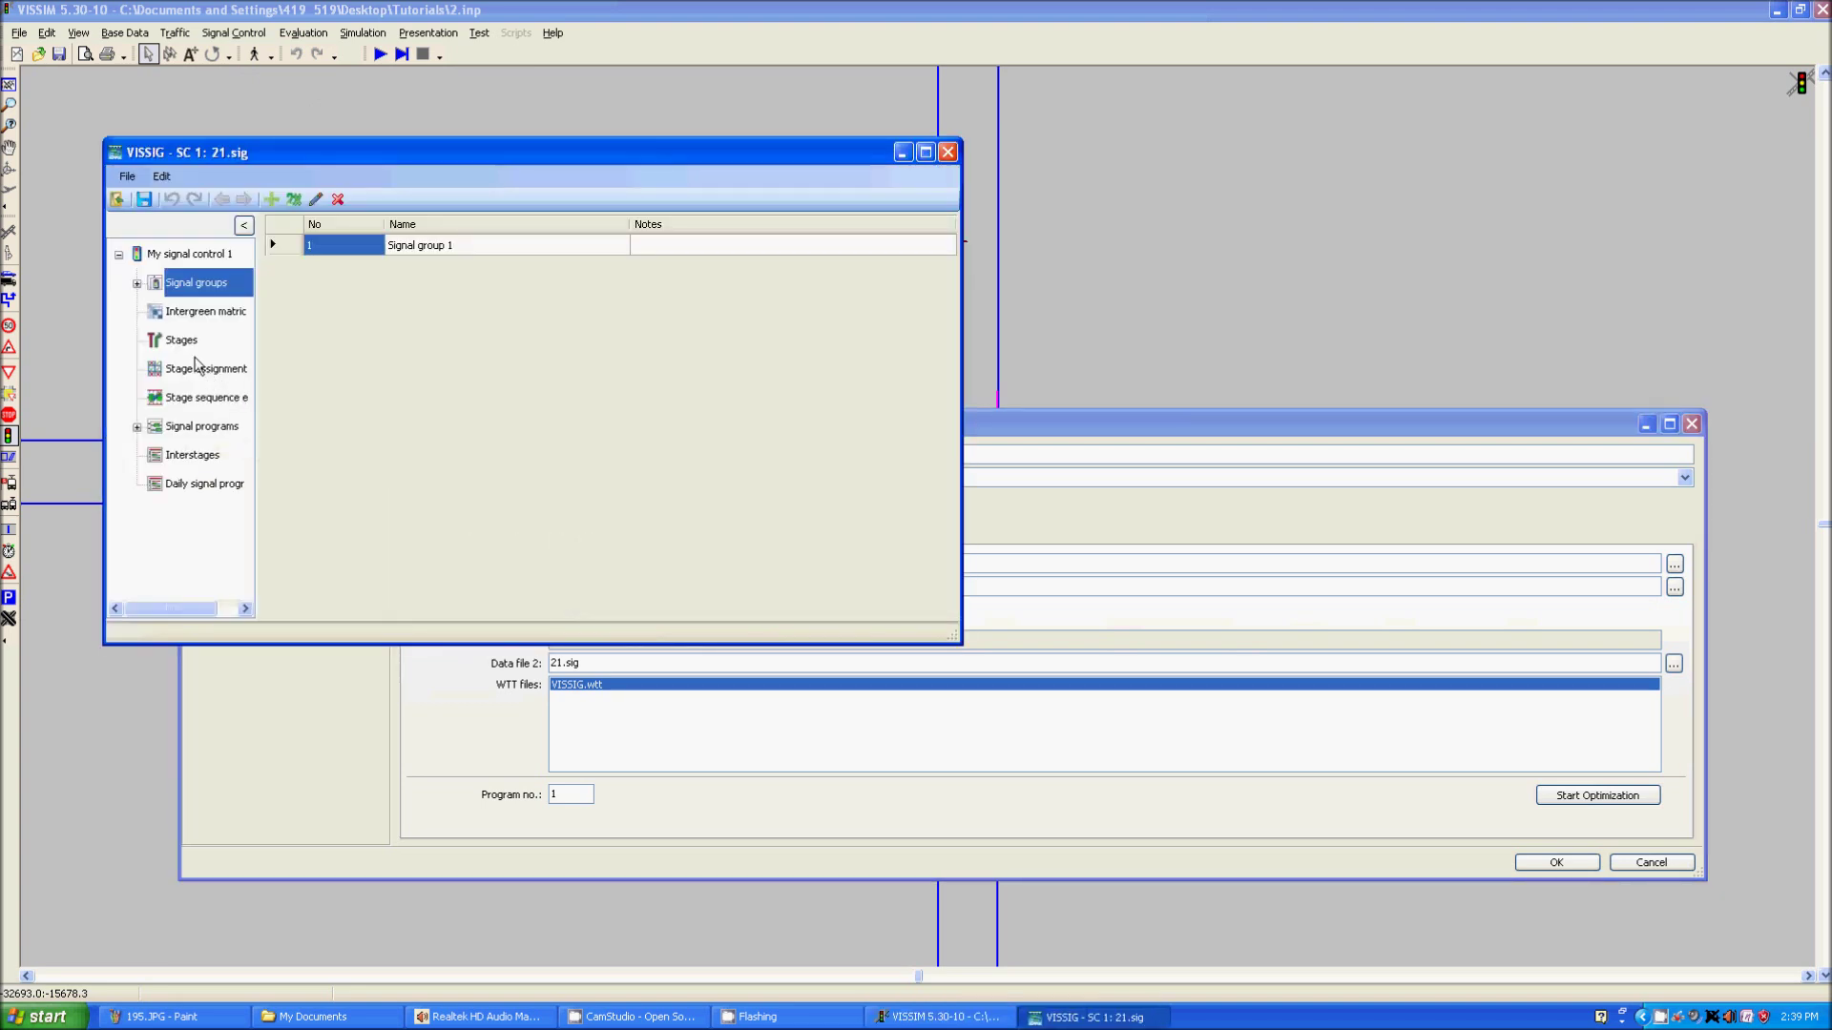
{"action": "double_click", "coordinate": [145, 284]}
{"action": "left_click", "coordinate": [215, 311]}
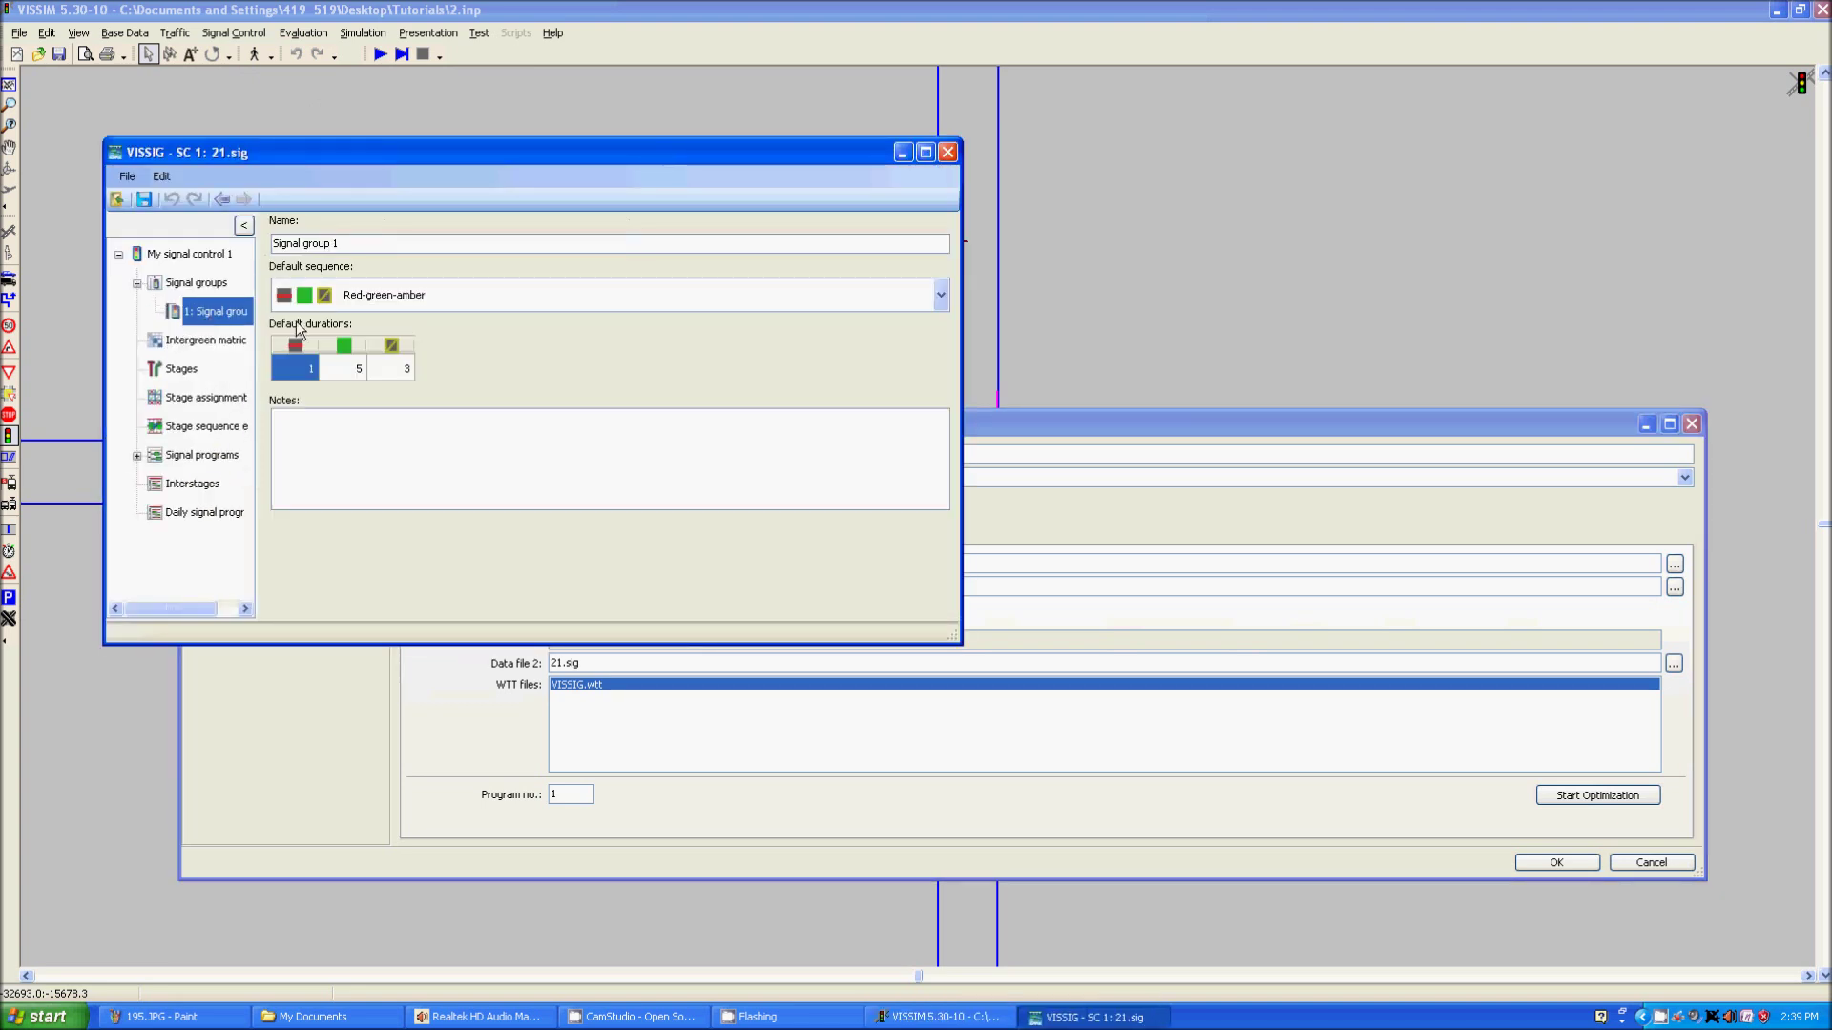
{"action": "left_click", "coordinate": [145, 284]}
{"action": "right_click", "coordinate": [446, 315]}
{"action": "left_click", "coordinate": [469, 326]}
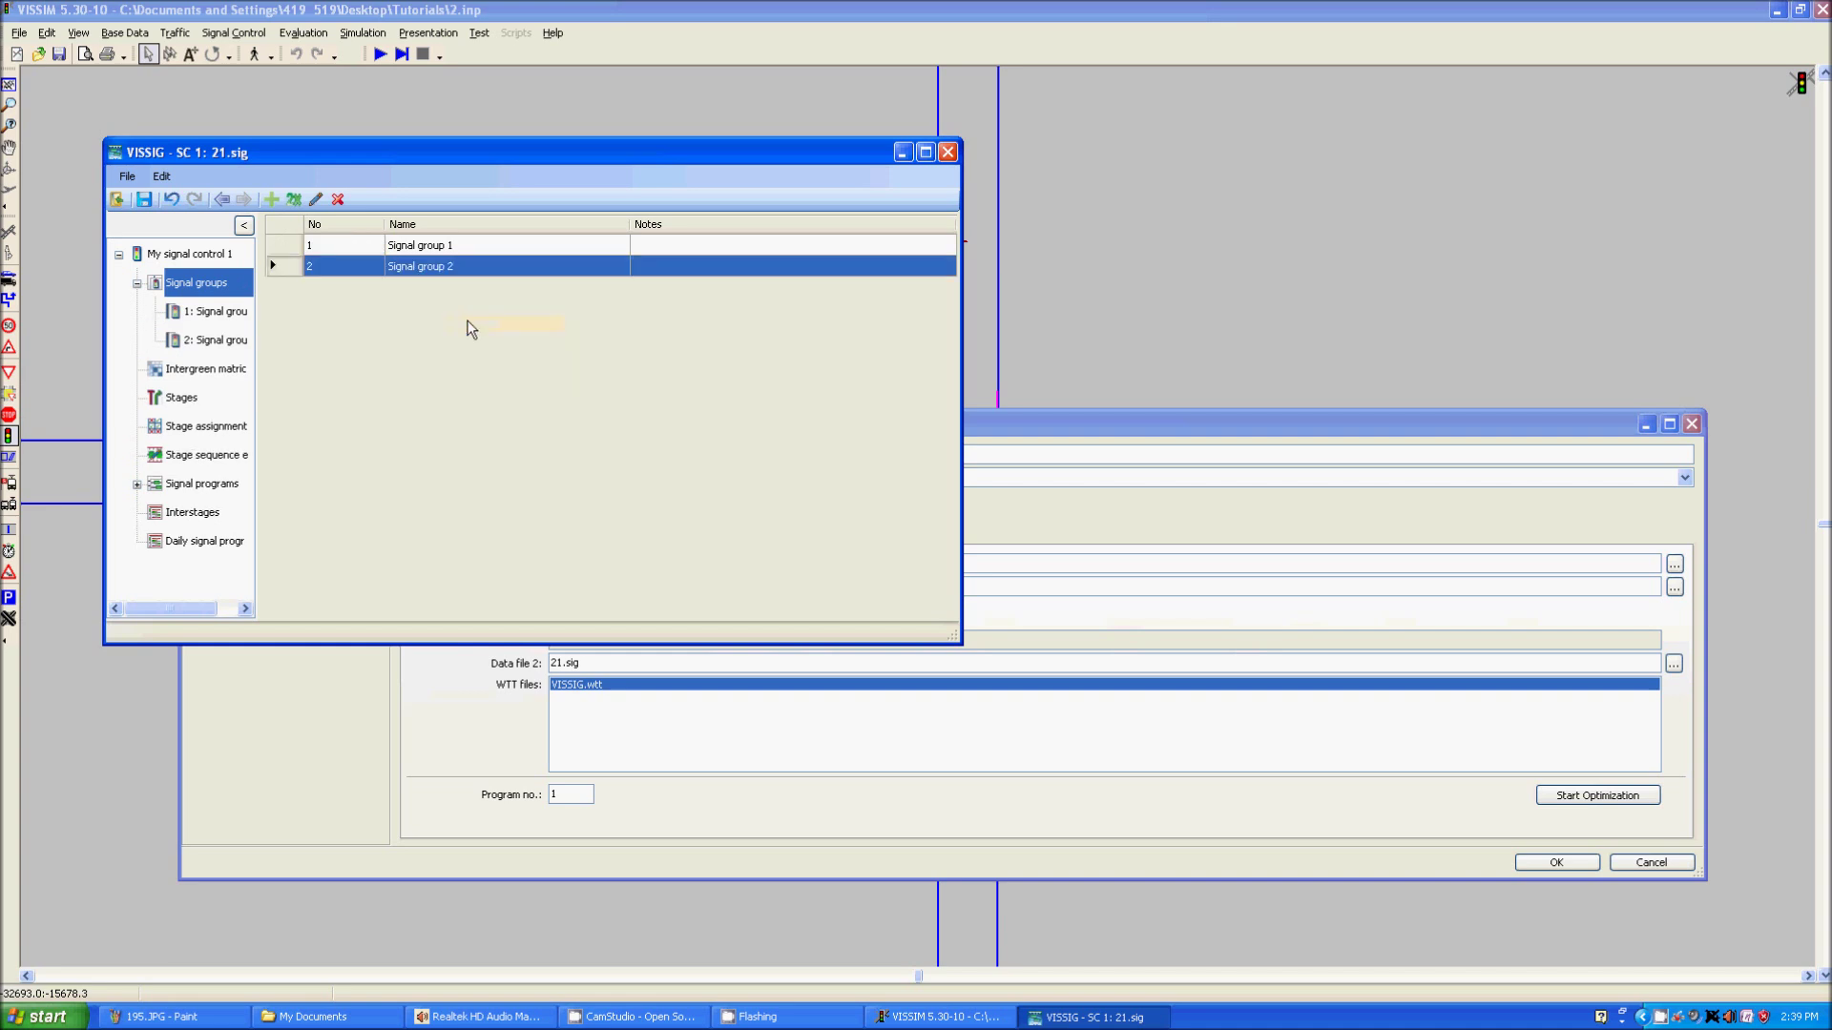
Open Signal program 1's timing plan showing the entire program and select group 2's row
{"action": "left_click", "coordinate": [137, 484]}
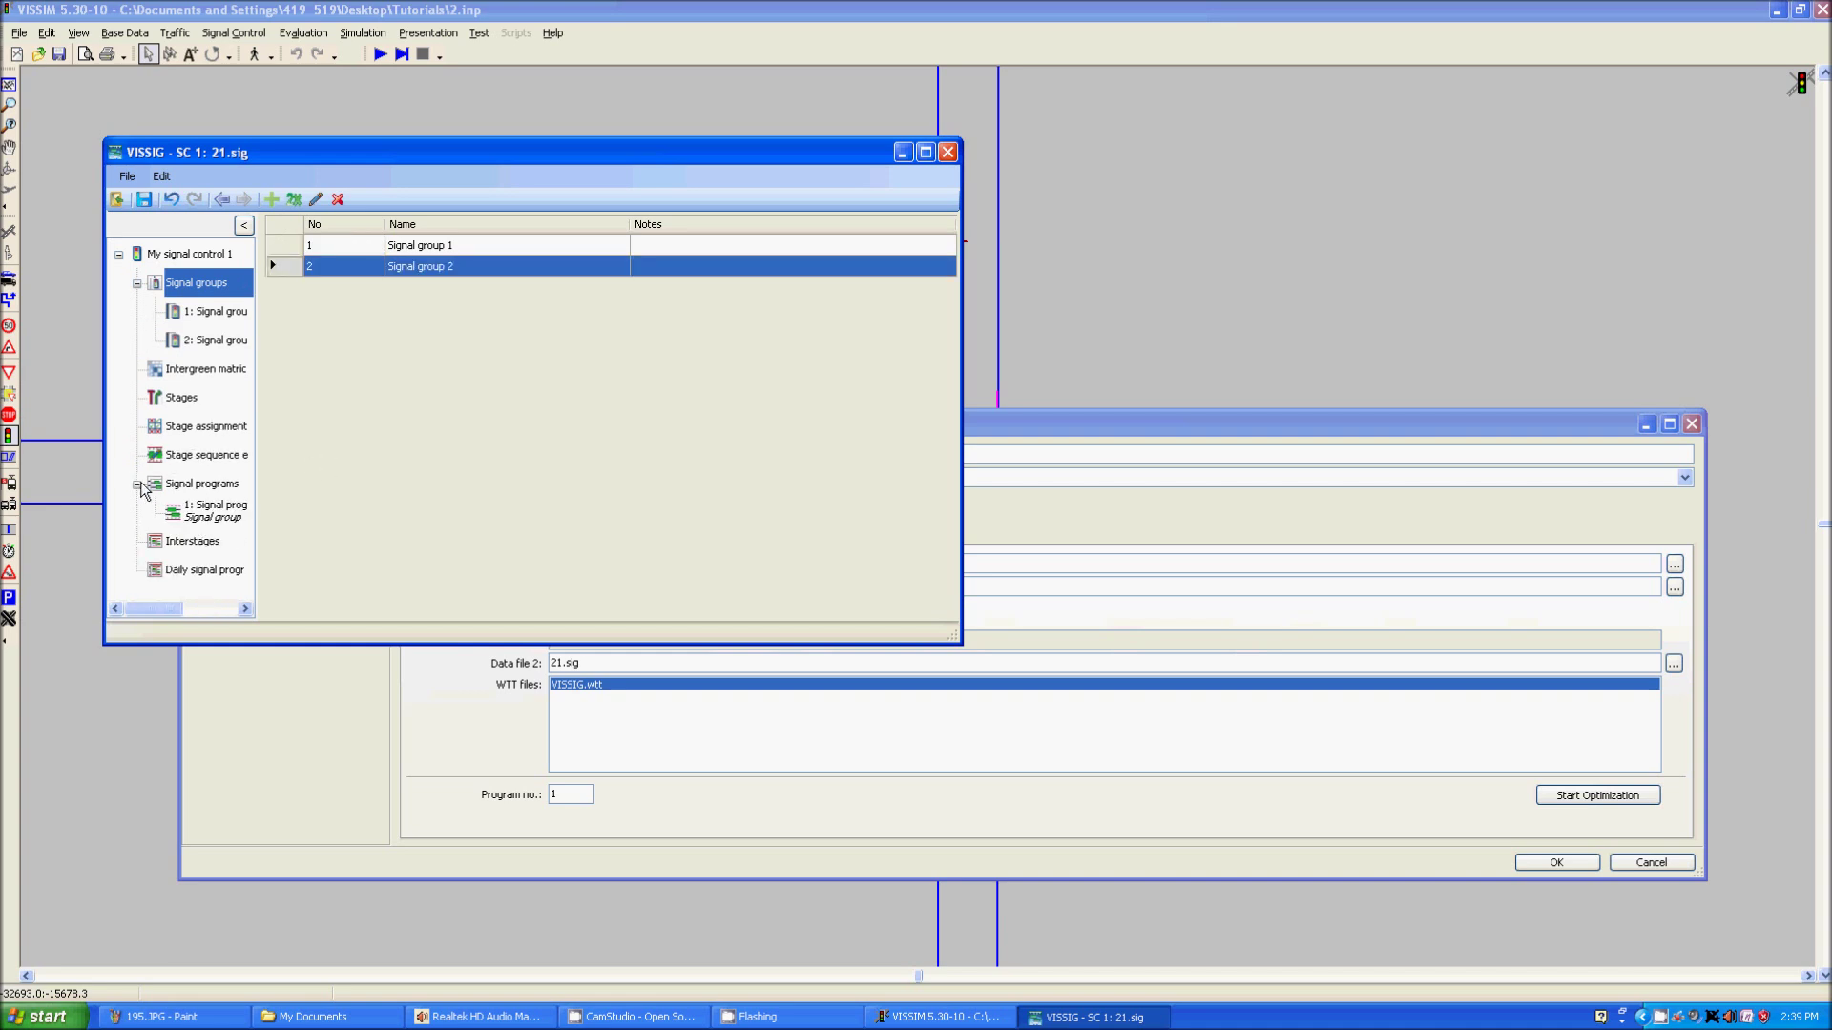
{"action": "left_click", "coordinate": [209, 515]}
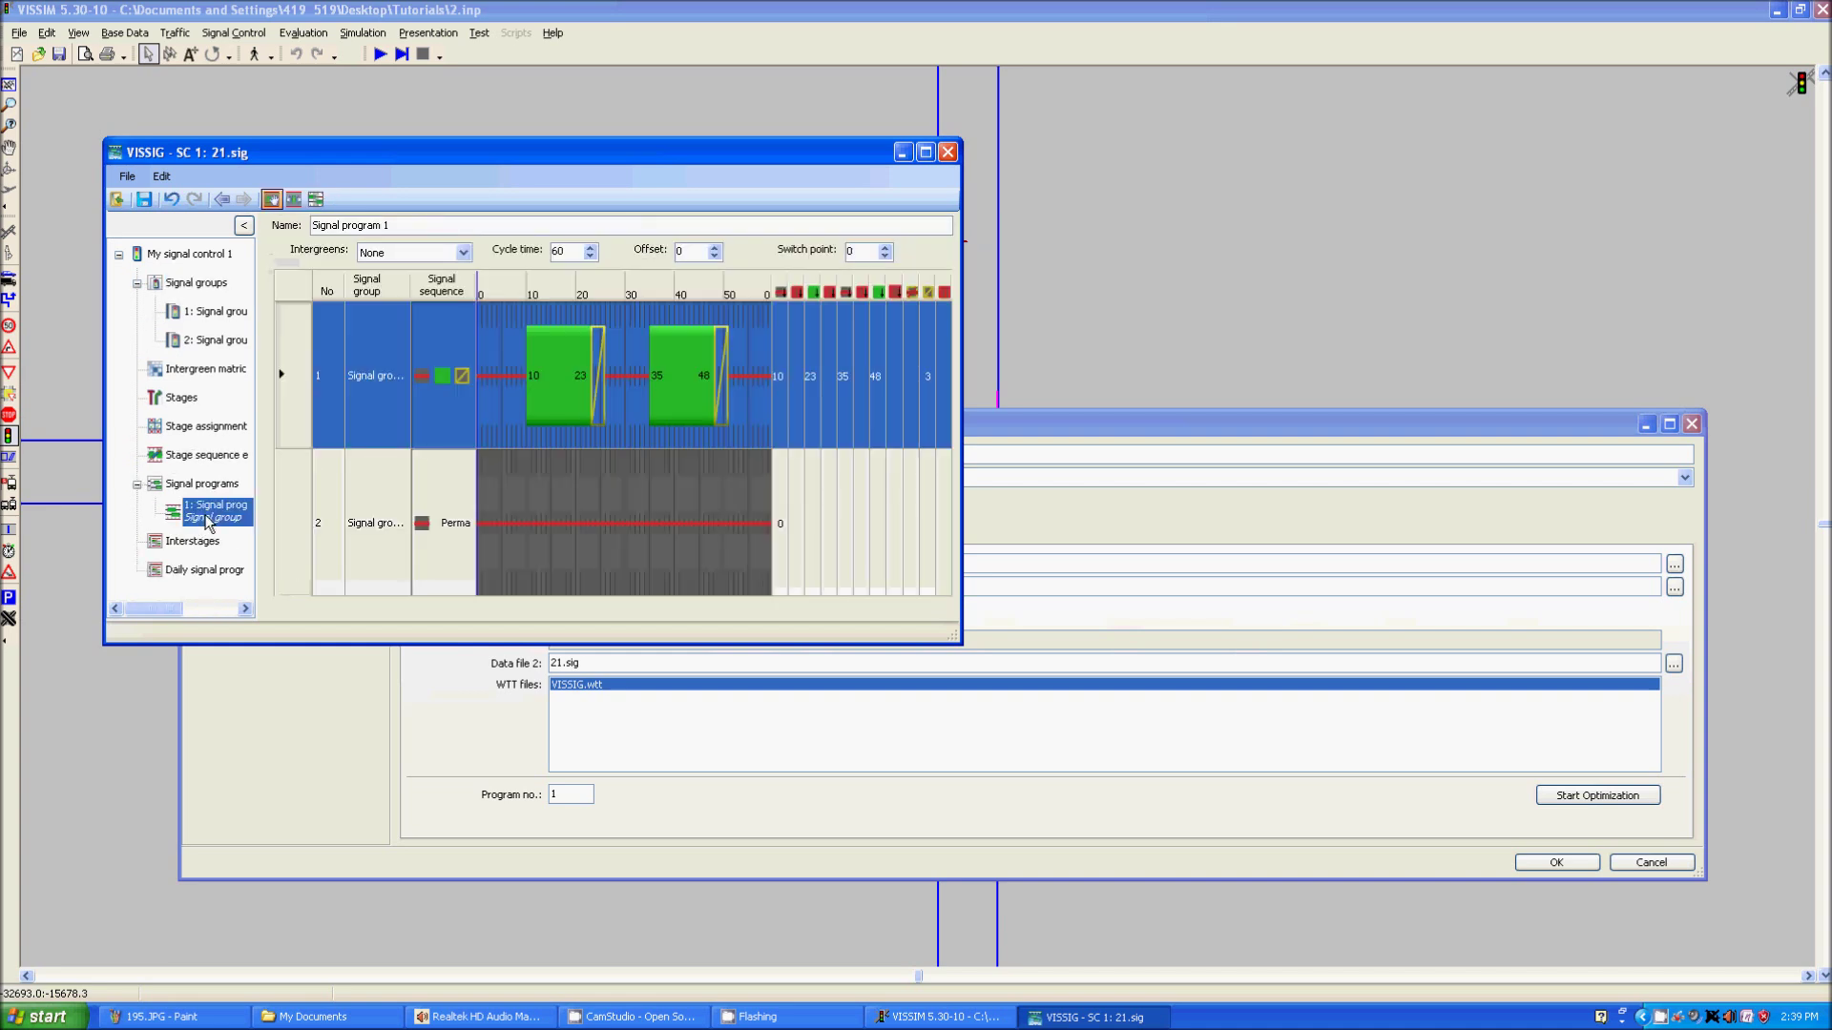
{"action": "right_click", "coordinate": [372, 413]}
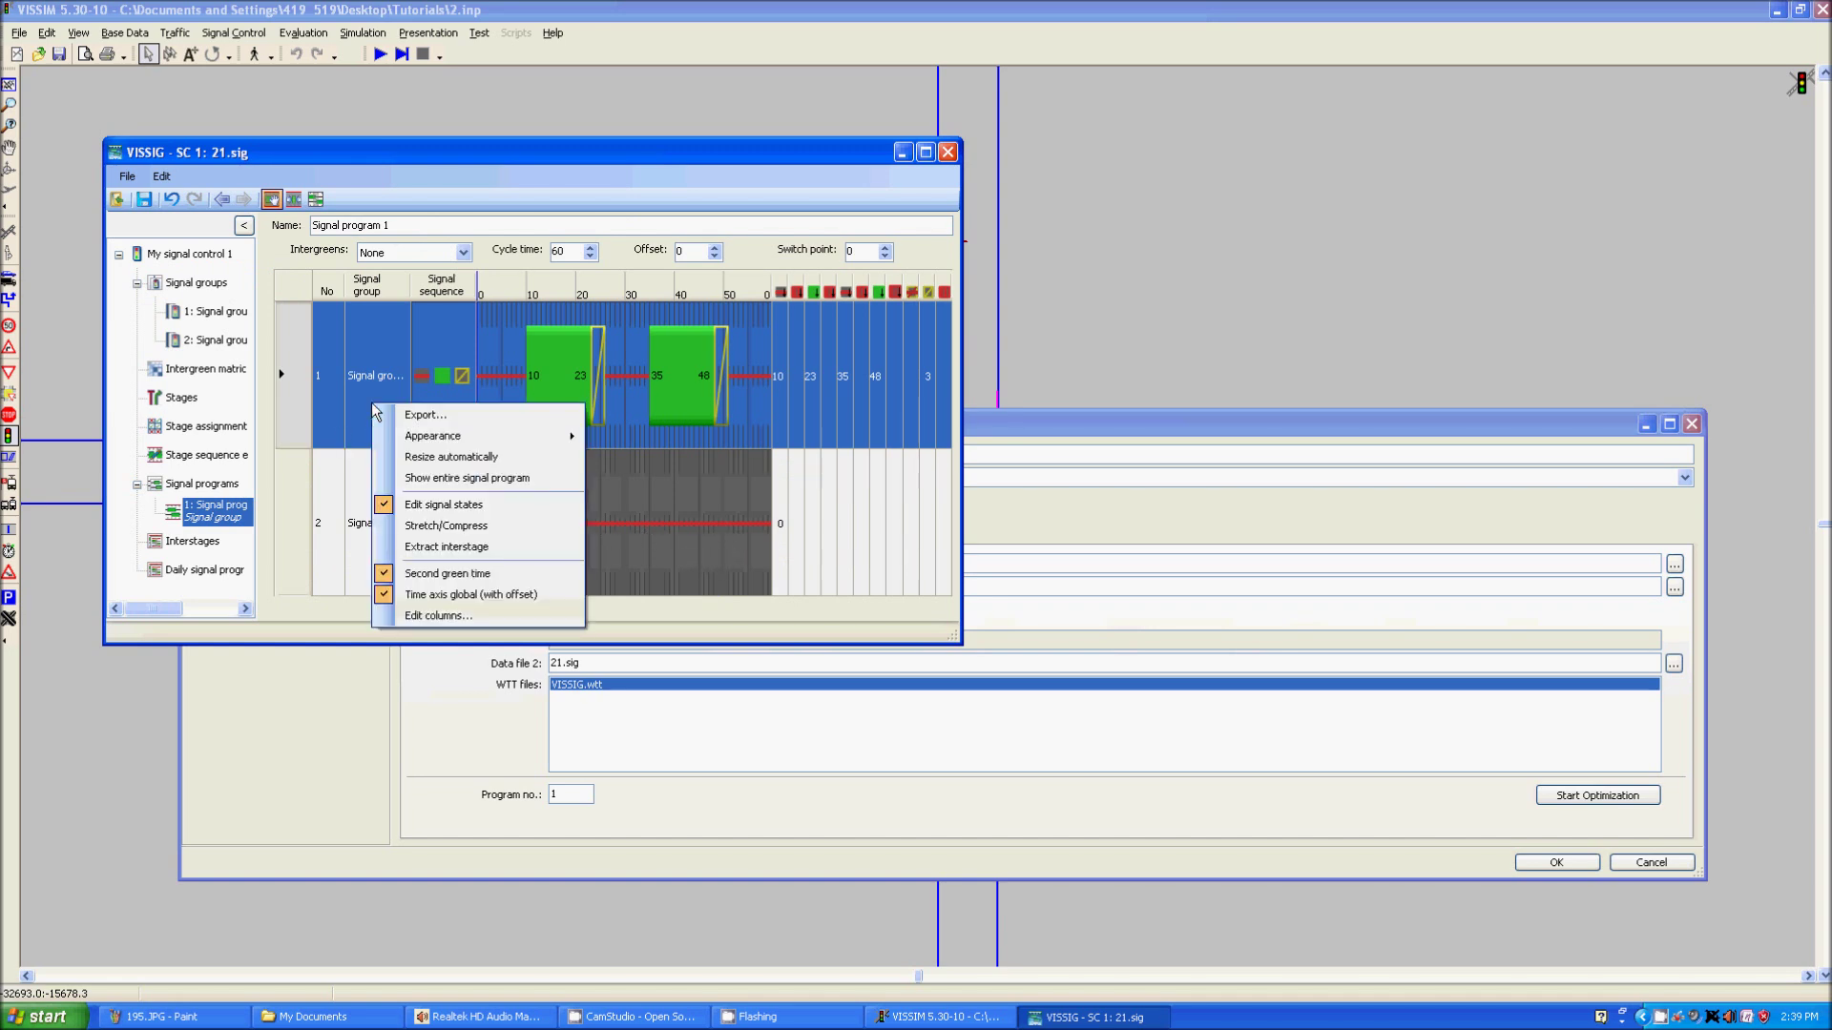
{"action": "left_click", "coordinate": [439, 478]}
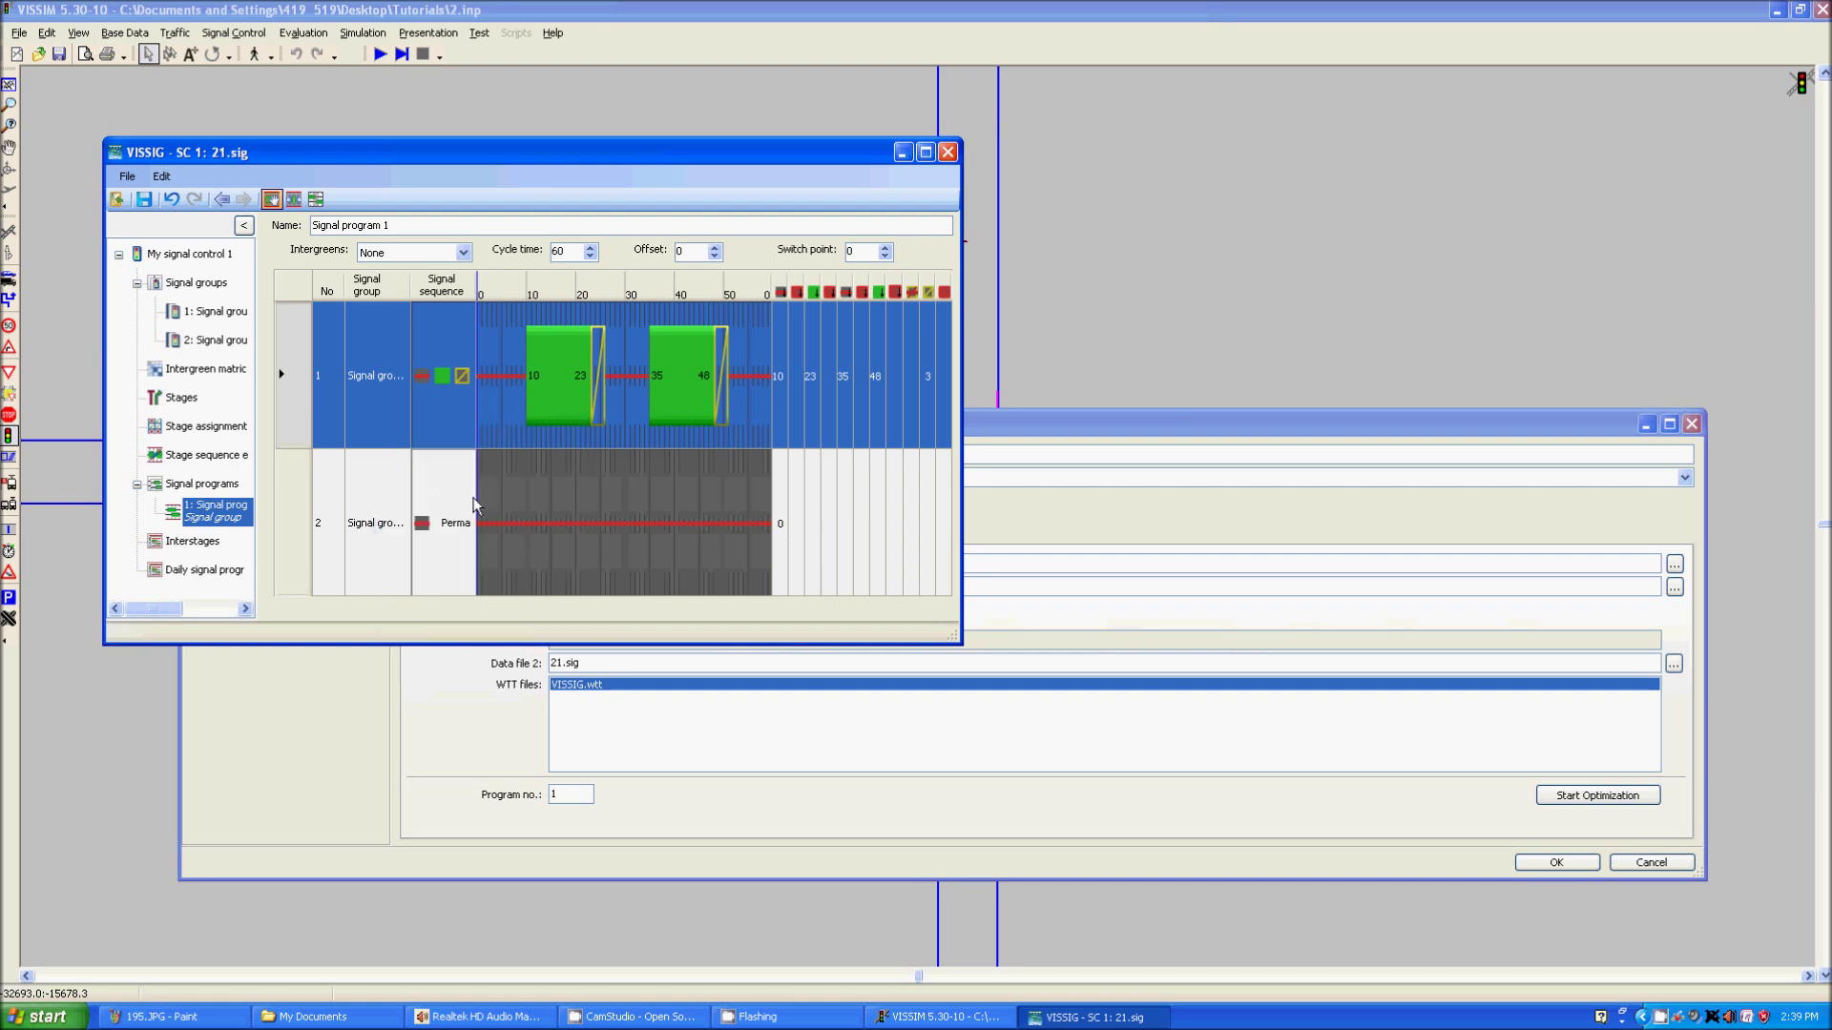
{"action": "right_click", "coordinate": [411, 429]}
{"action": "key", "text": "Escape"}
{"action": "left_click", "coordinate": [536, 523]}
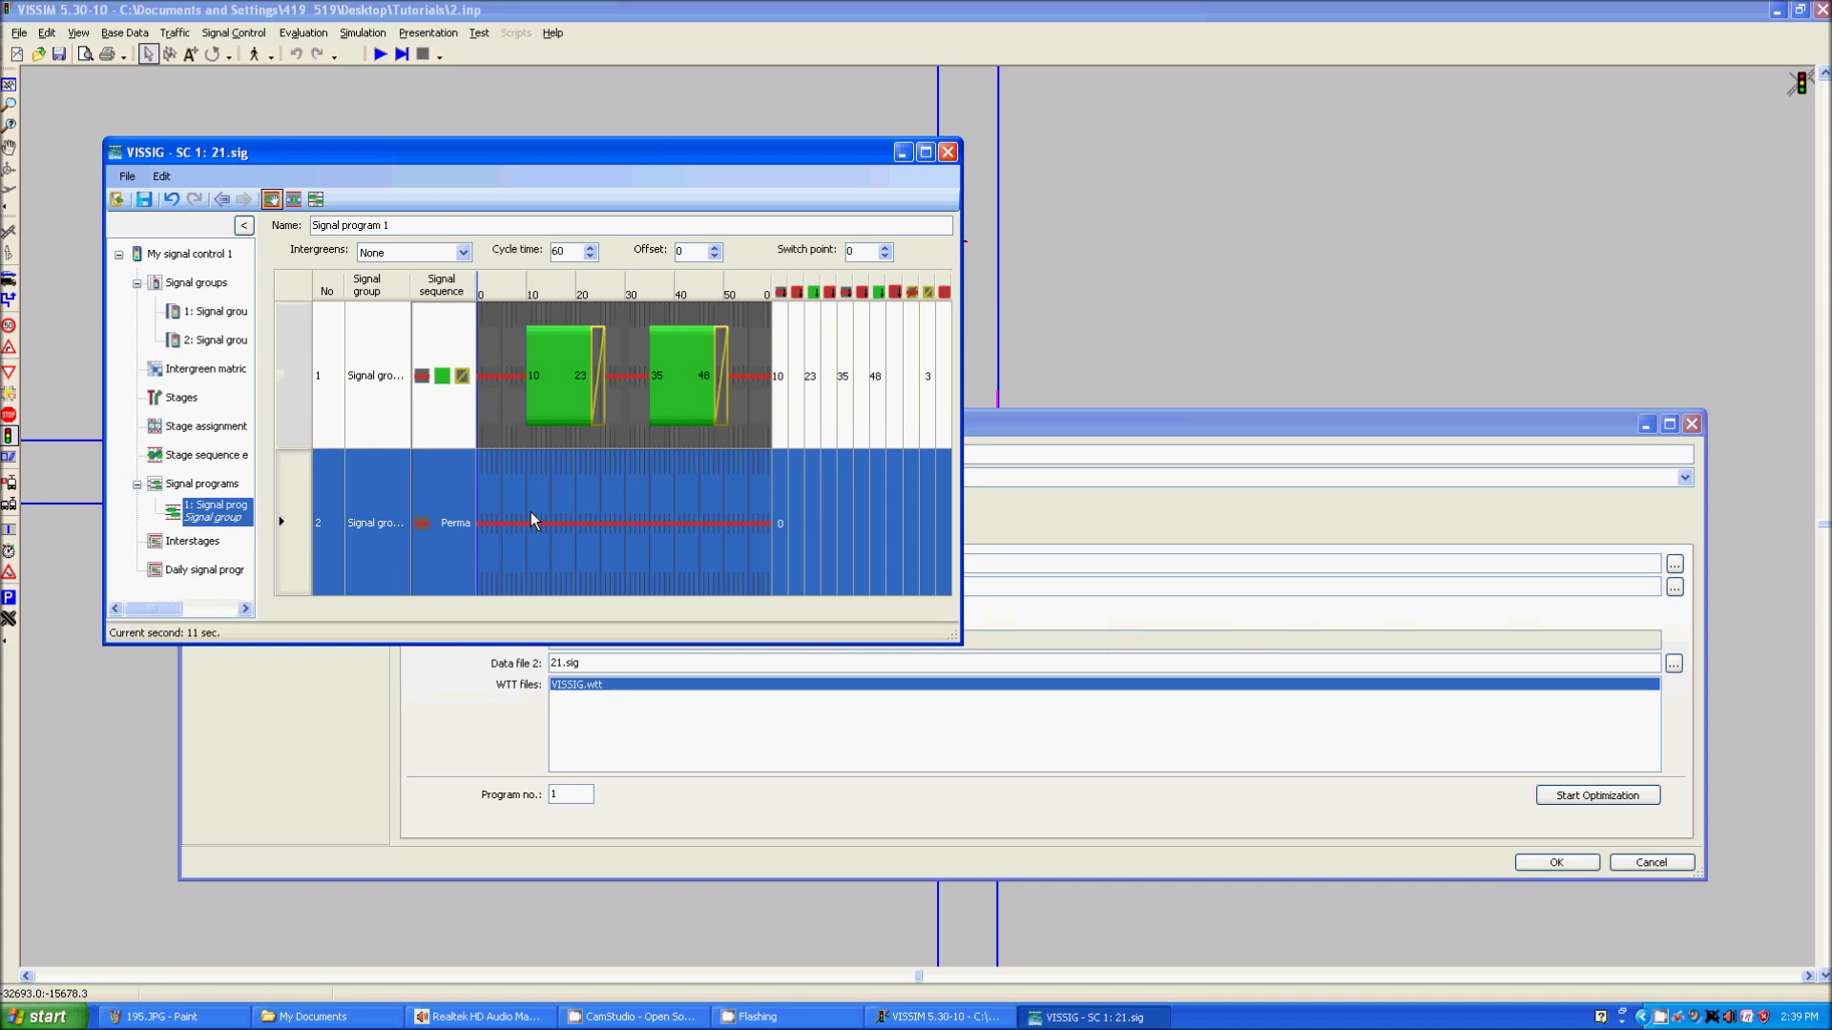
Try a different signal sequence for group 2 in the program grid and widen the editor
{"action": "left_click", "coordinate": [455, 526]}
{"action": "left_click", "coordinate": [455, 526]}
{"action": "left_click", "coordinate": [464, 526]}
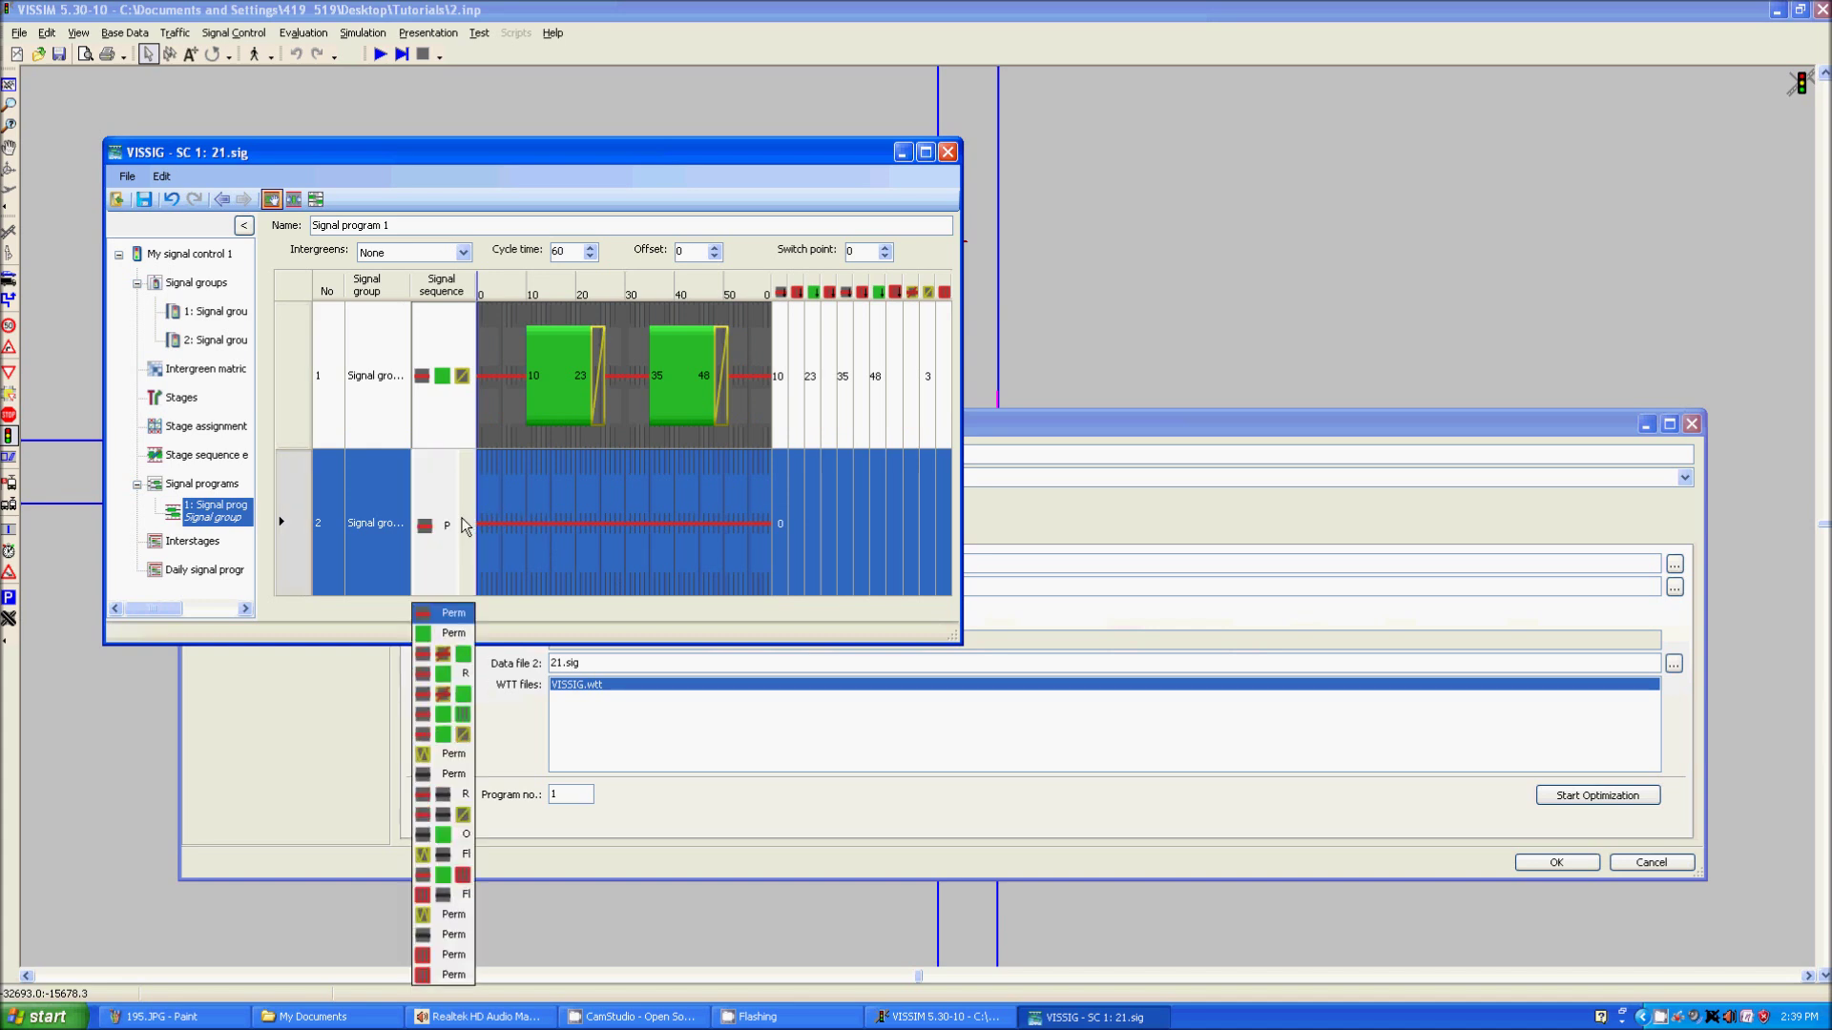
{"action": "left_click", "coordinate": [463, 656]}
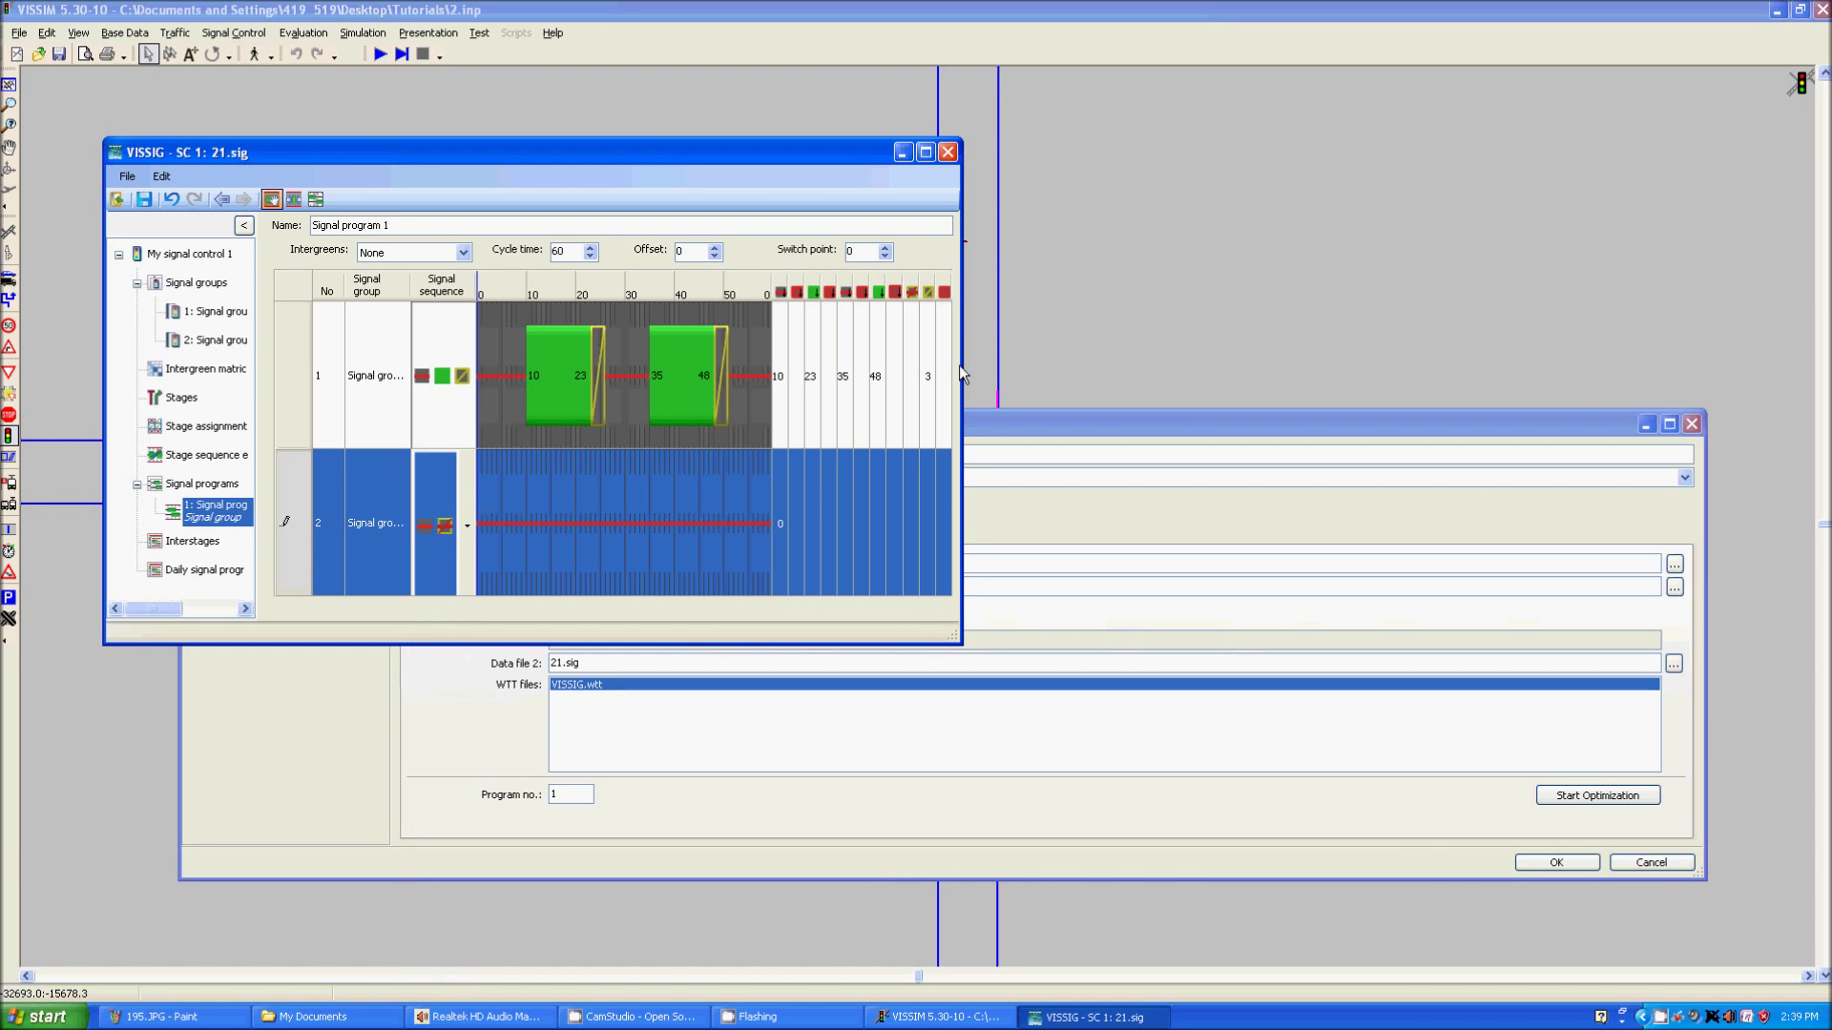
{"action": "left_click_drag", "start_coordinate": [960, 370], "coordinate": [1552, 370]}
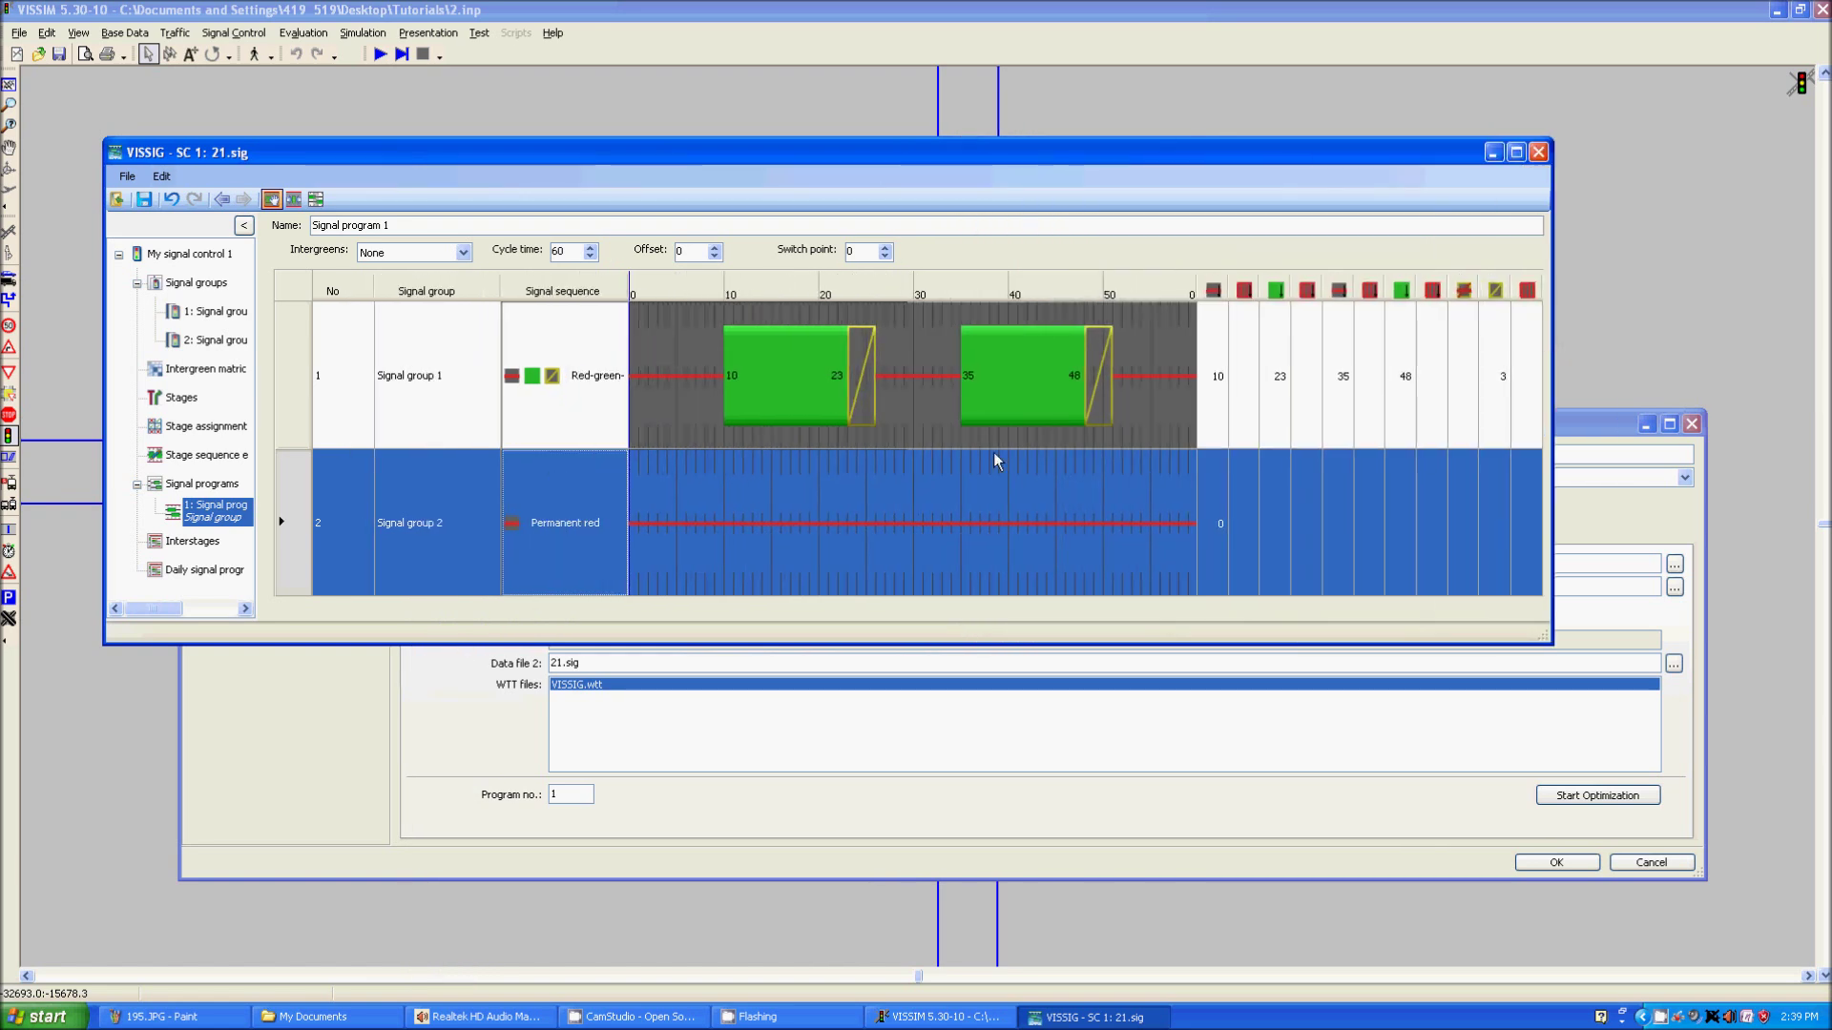
{"action": "left_click", "coordinate": [569, 495]}
Set group 2's default sequence to Red-green-amber and apply Red-green-amber in Signal program 1's grid
{"action": "left_click", "coordinate": [214, 341]}
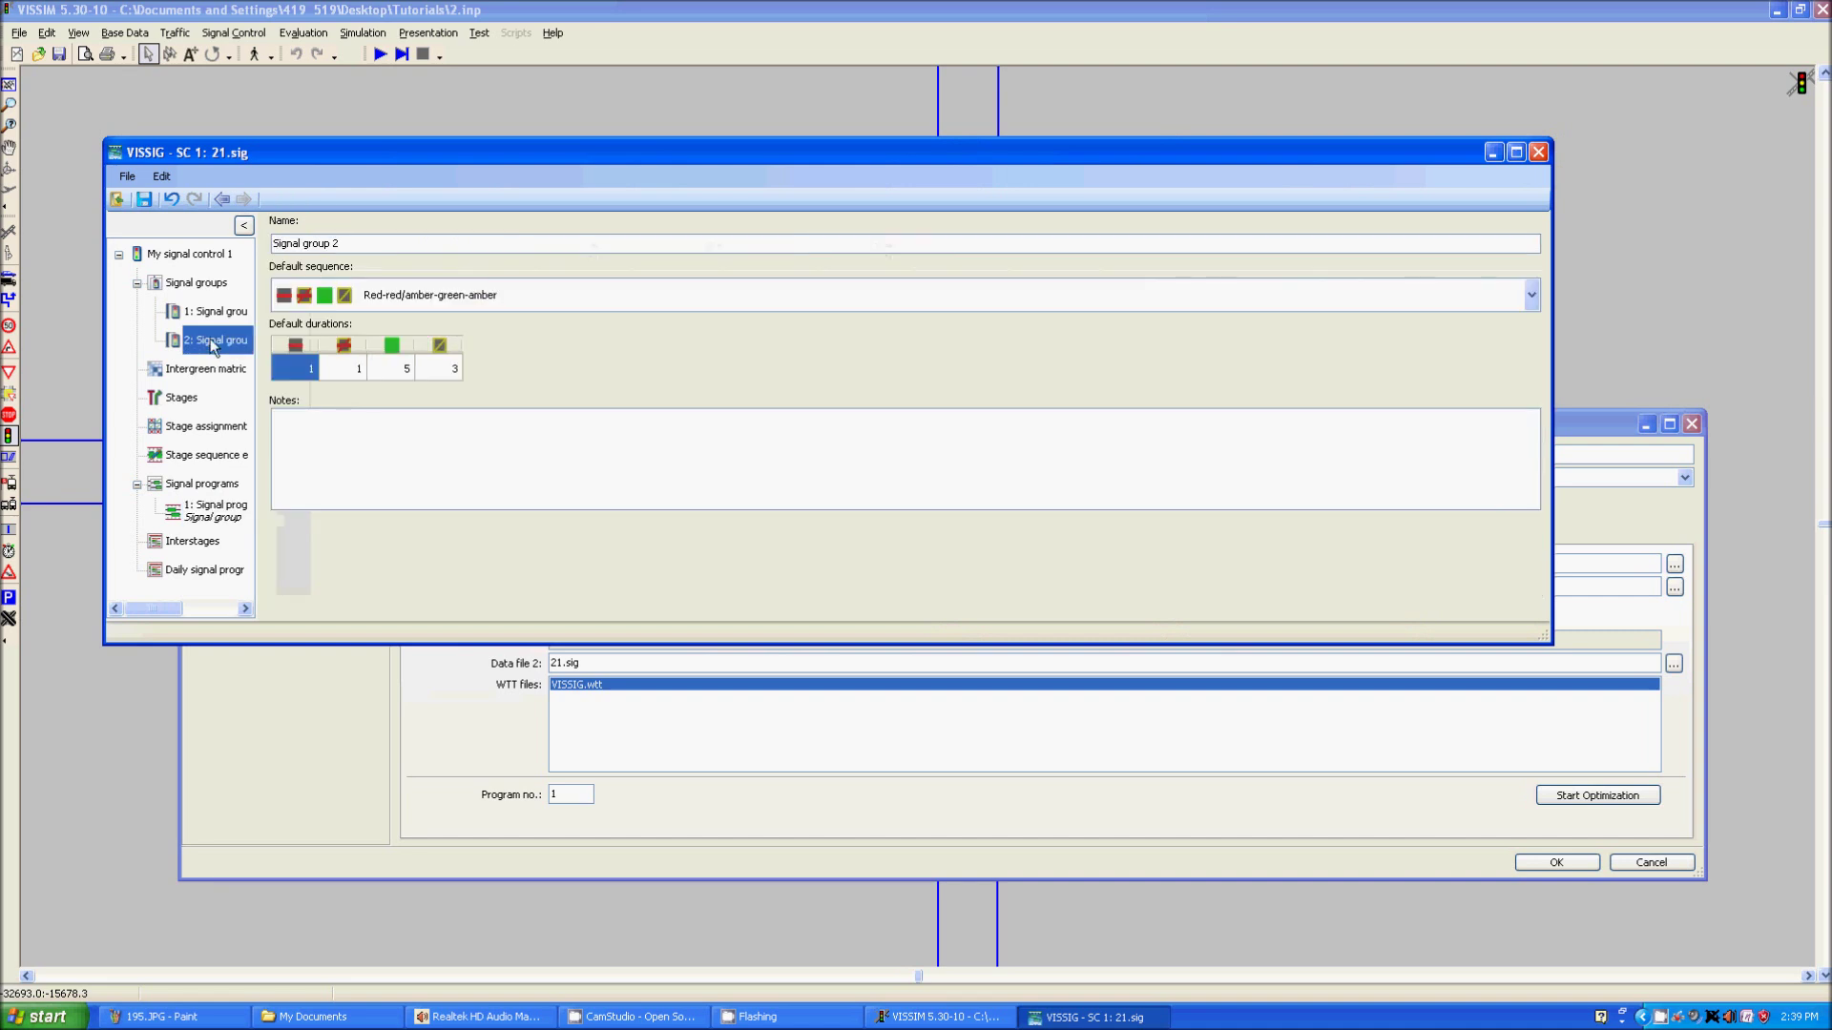
{"action": "left_click", "coordinate": [444, 304]}
{"action": "left_click", "coordinate": [456, 439]}
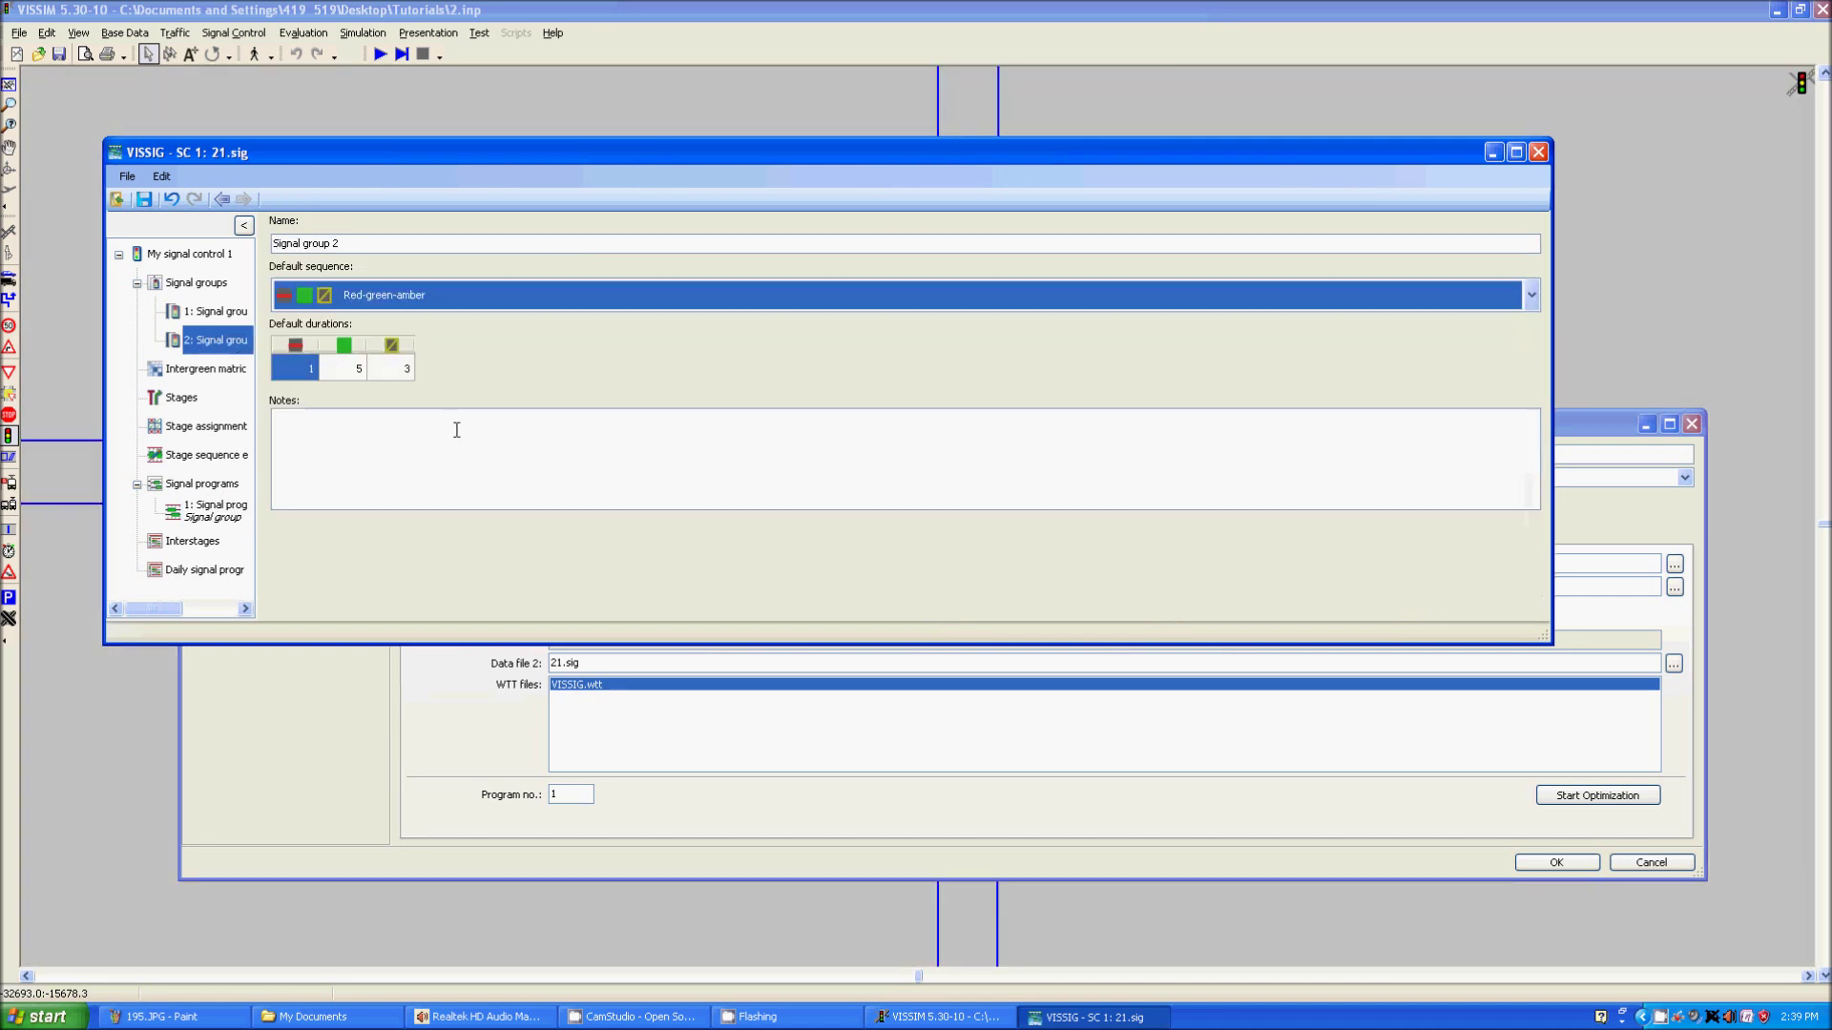
{"action": "left_click", "coordinate": [207, 507]}
{"action": "left_click", "coordinate": [536, 522]}
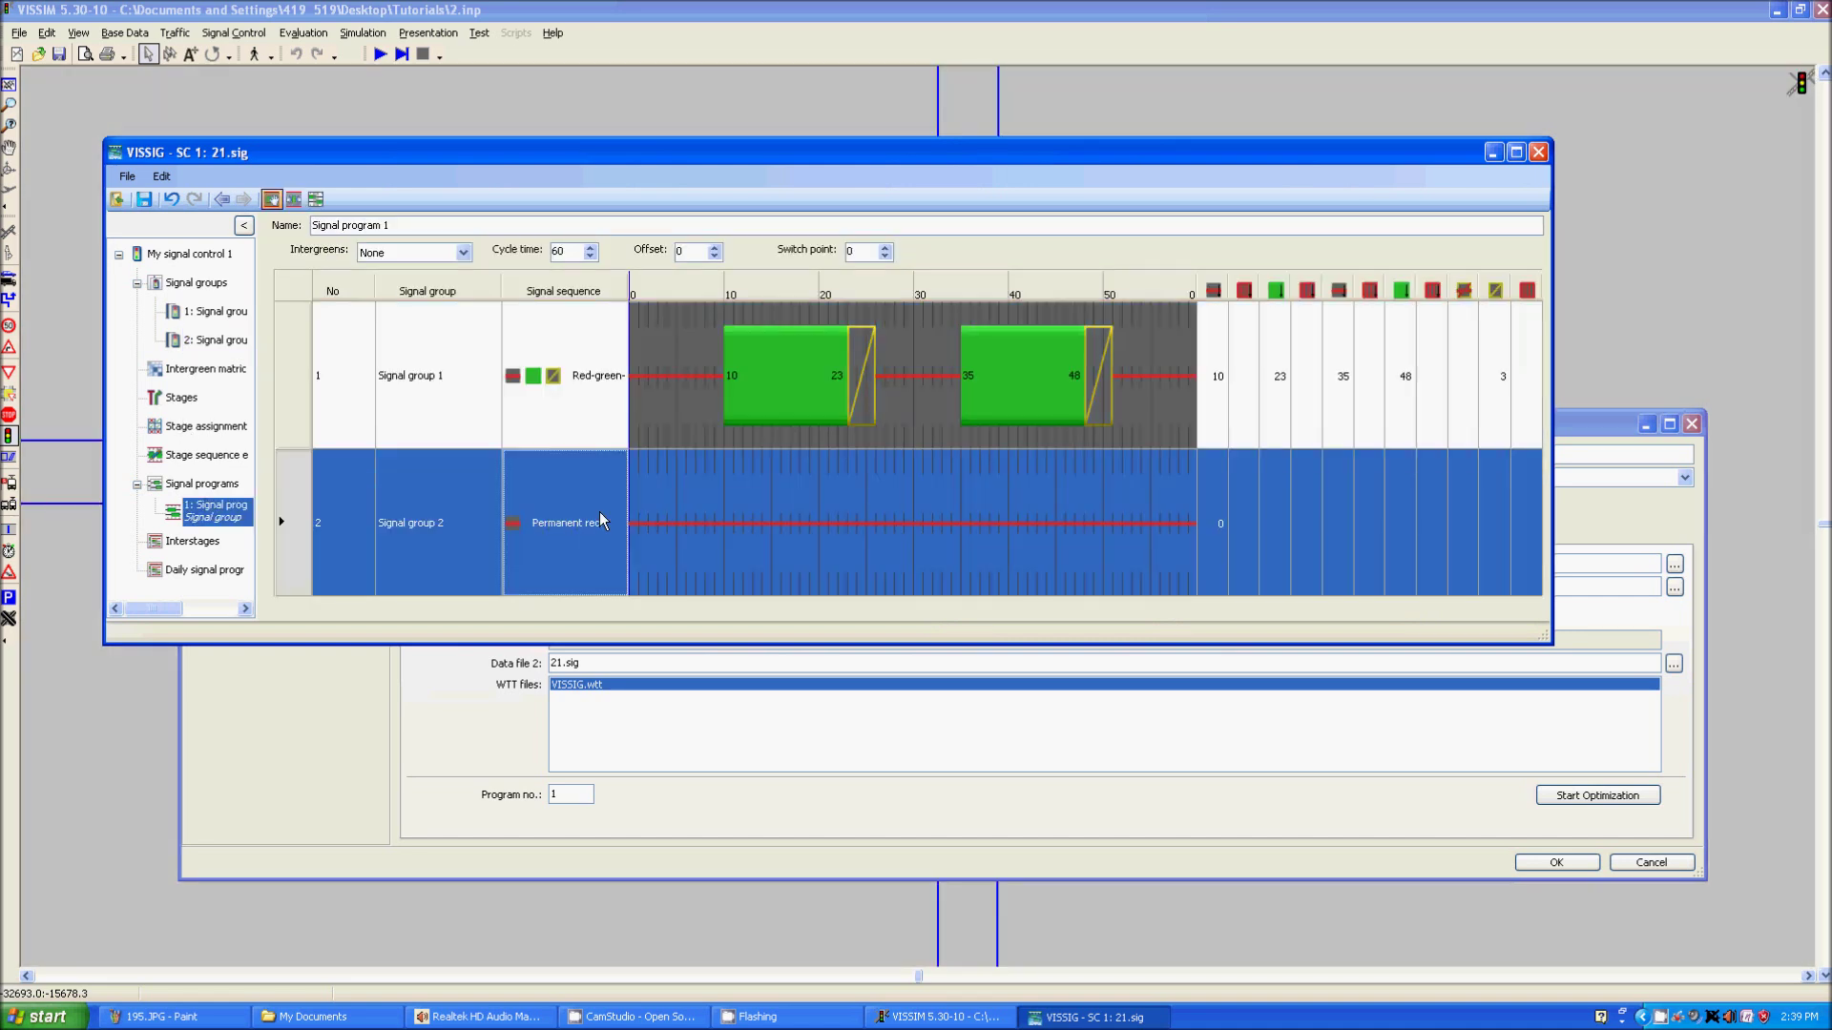
{"action": "left_click", "coordinate": [589, 523]}
{"action": "left_click", "coordinate": [617, 520]}
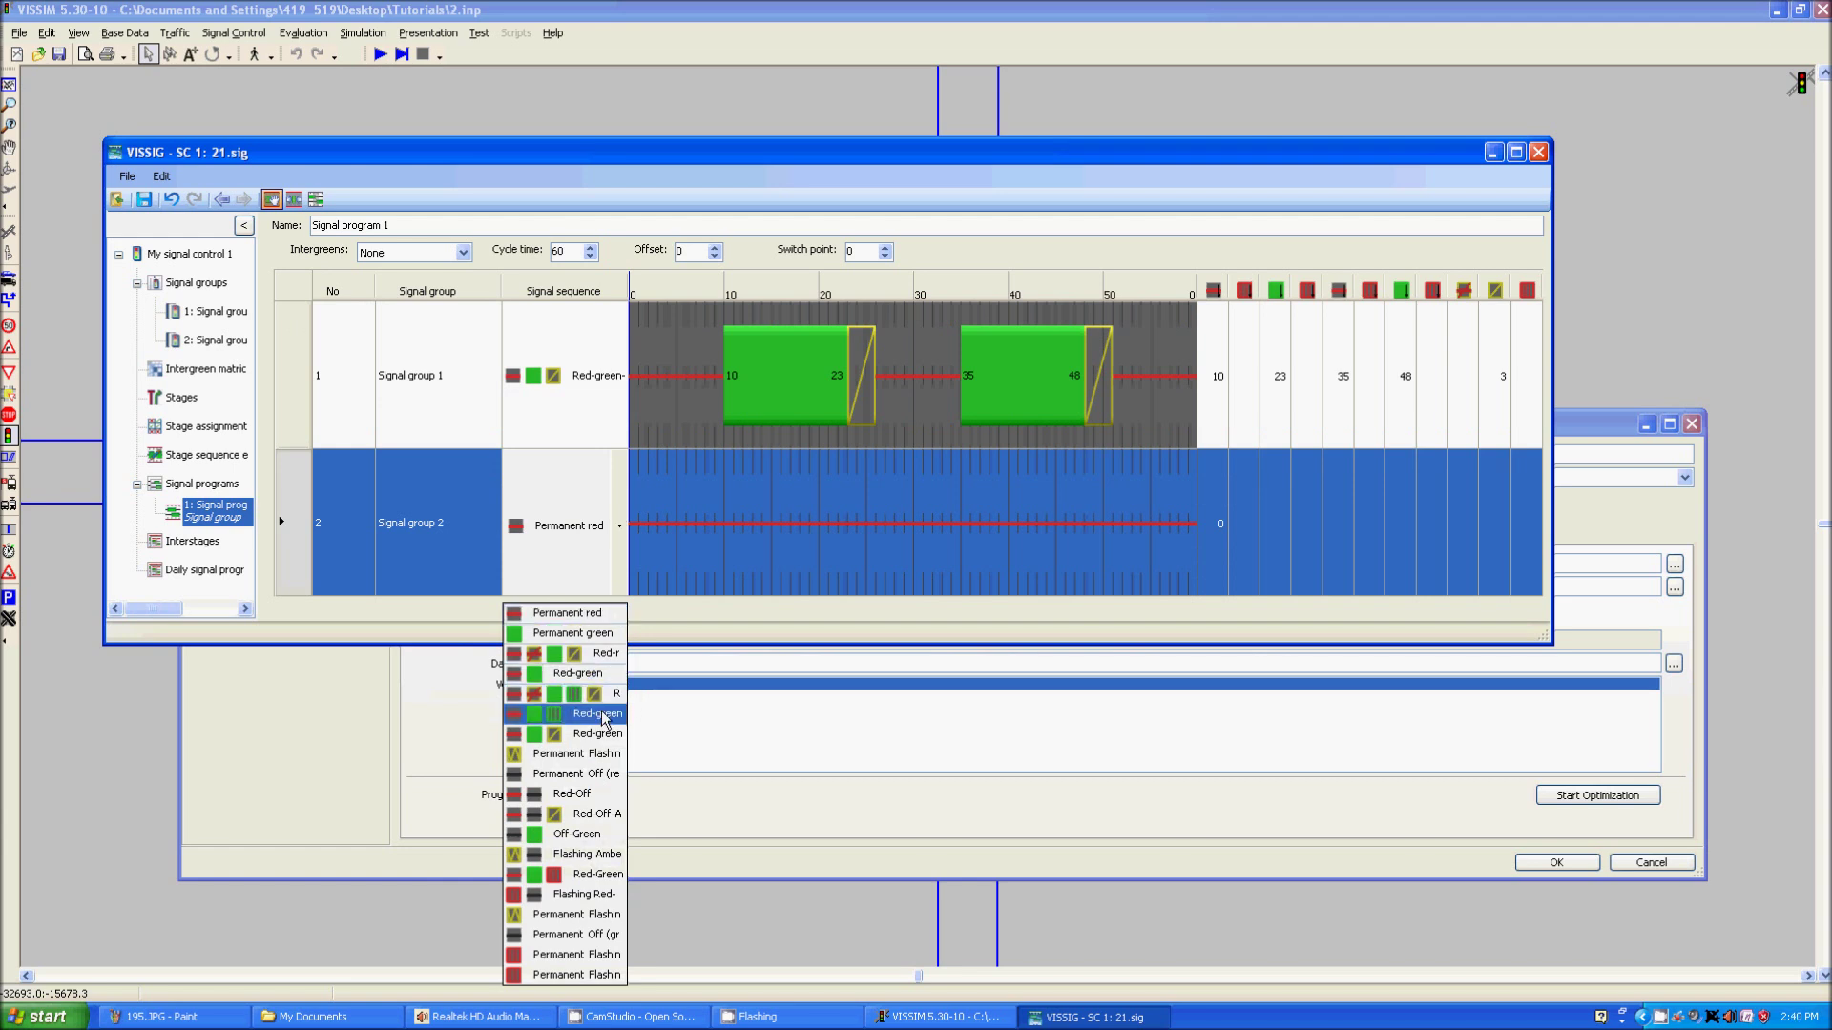
{"action": "scroll", "coordinate": [586, 763], "scroll_direction": "down", "scroll_amount": 4}
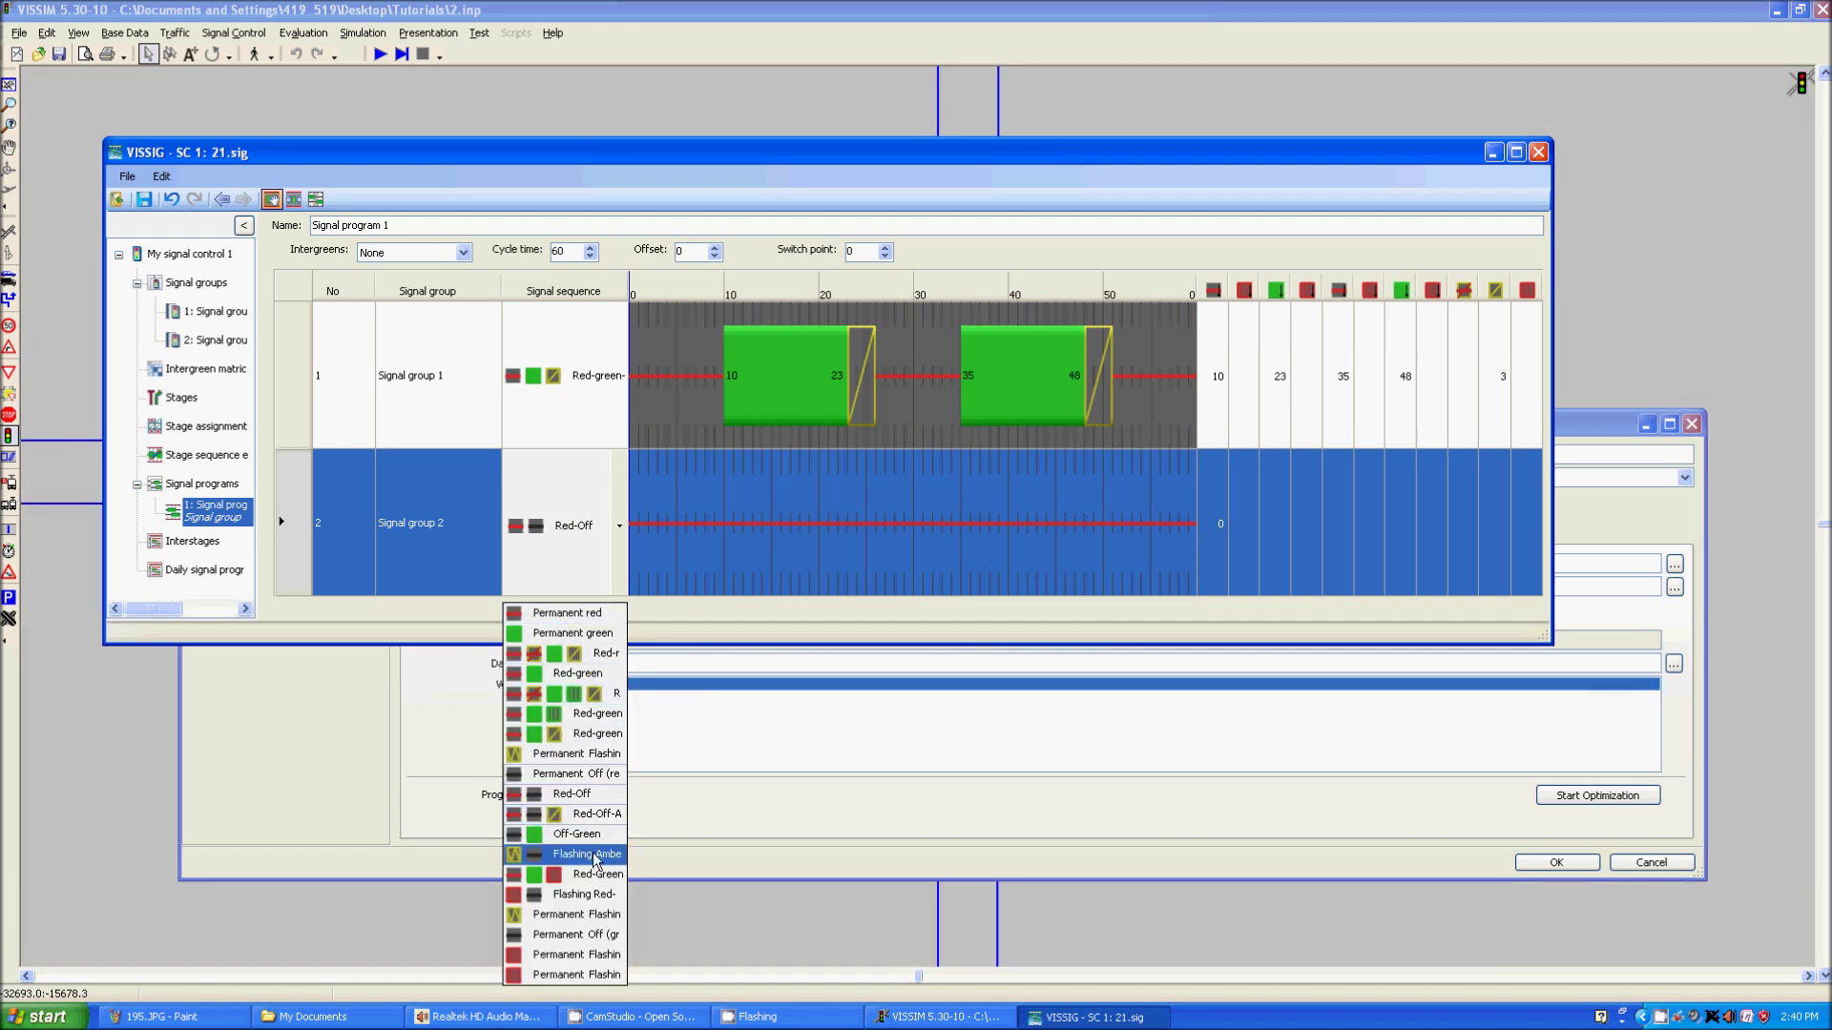
{"action": "left_click", "coordinate": [587, 735]}
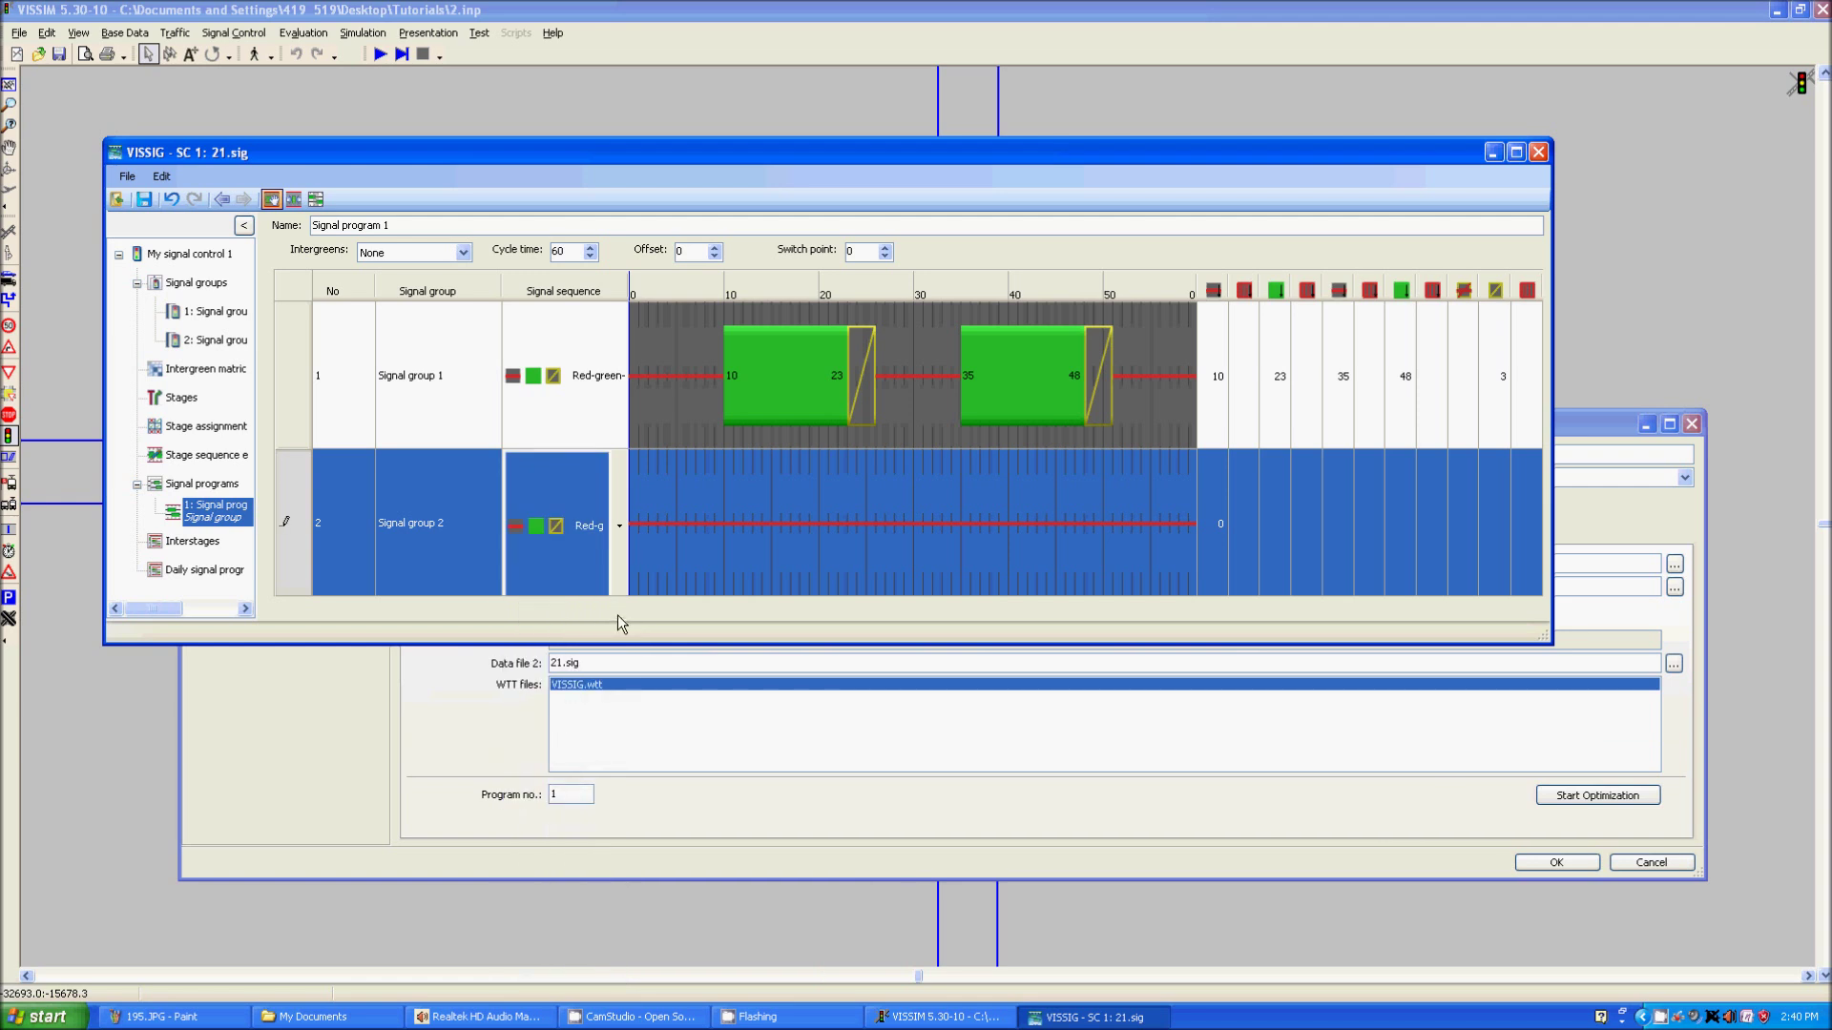
{"action": "left_click", "coordinate": [687, 553]}
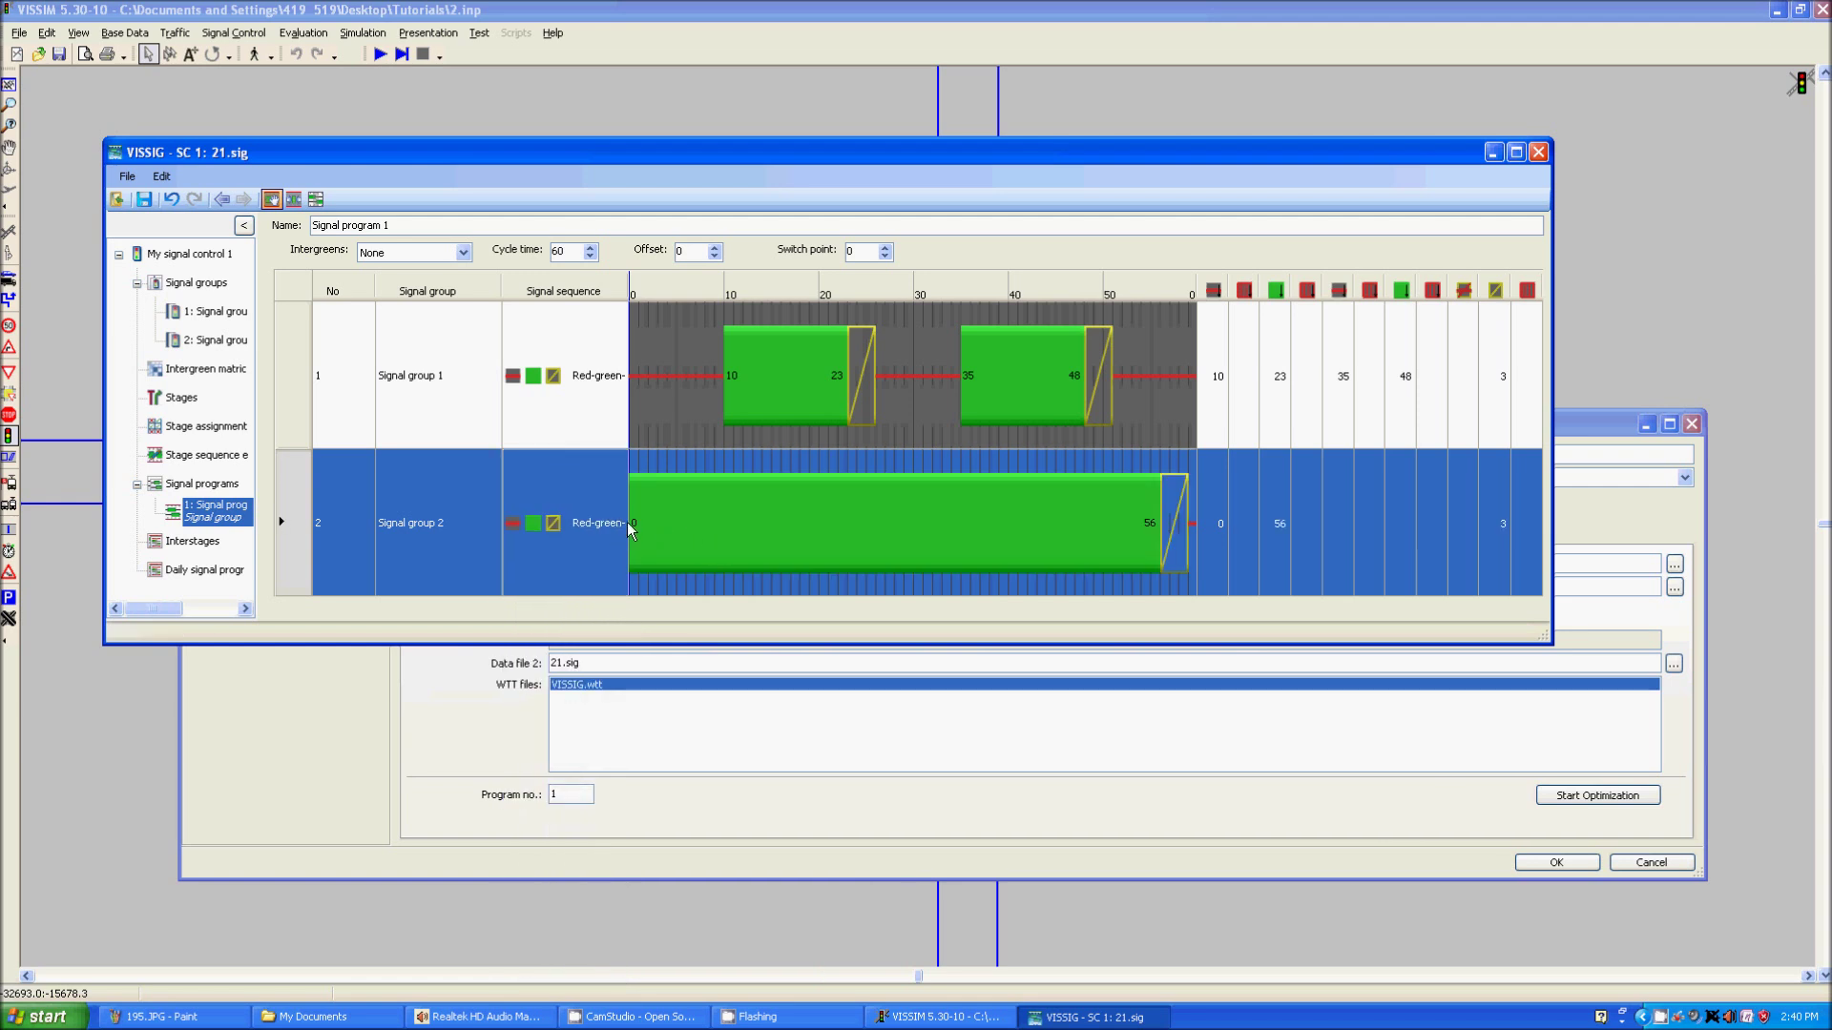
Drag group 2's green bars and add a second green, ending at 26–32 s and 51–7 s
{"action": "left_click_drag", "start_coordinate": [629, 529], "coordinate": [887, 531]}
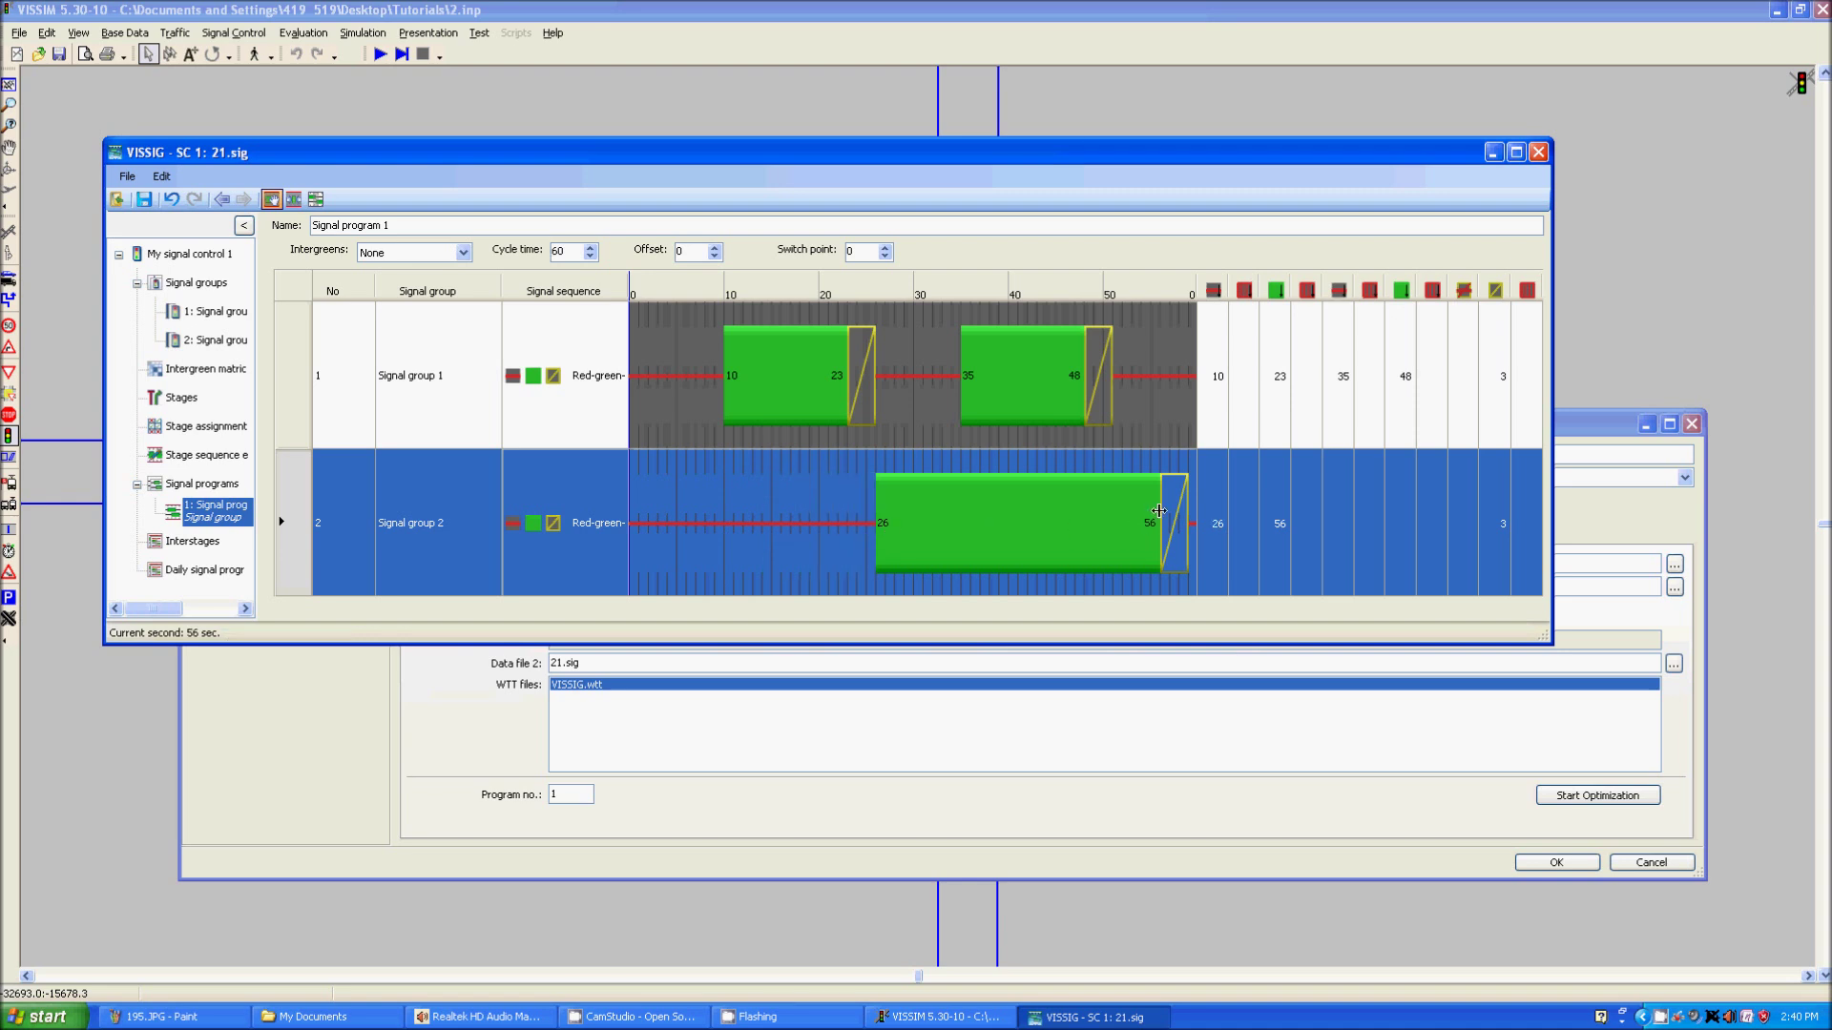
{"action": "left_click_drag", "start_coordinate": [1158, 510], "coordinate": [922, 500]}
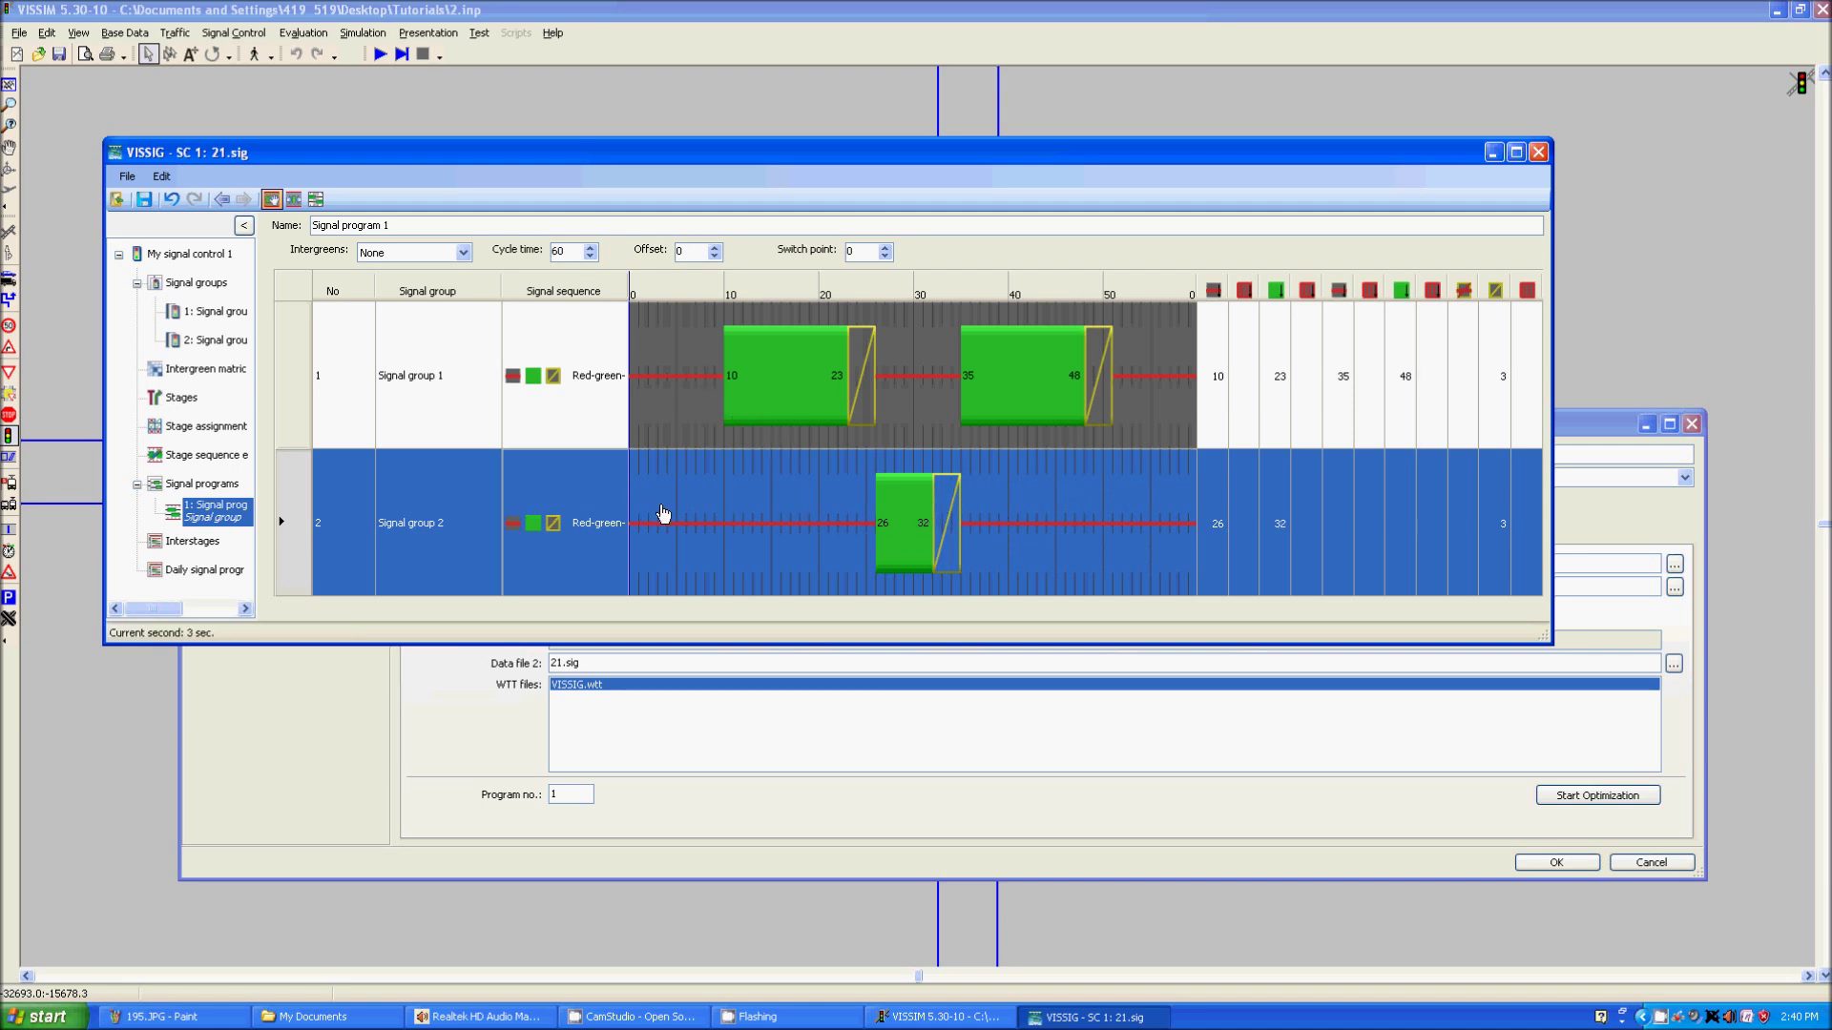
{"action": "right_click", "coordinate": [664, 514]}
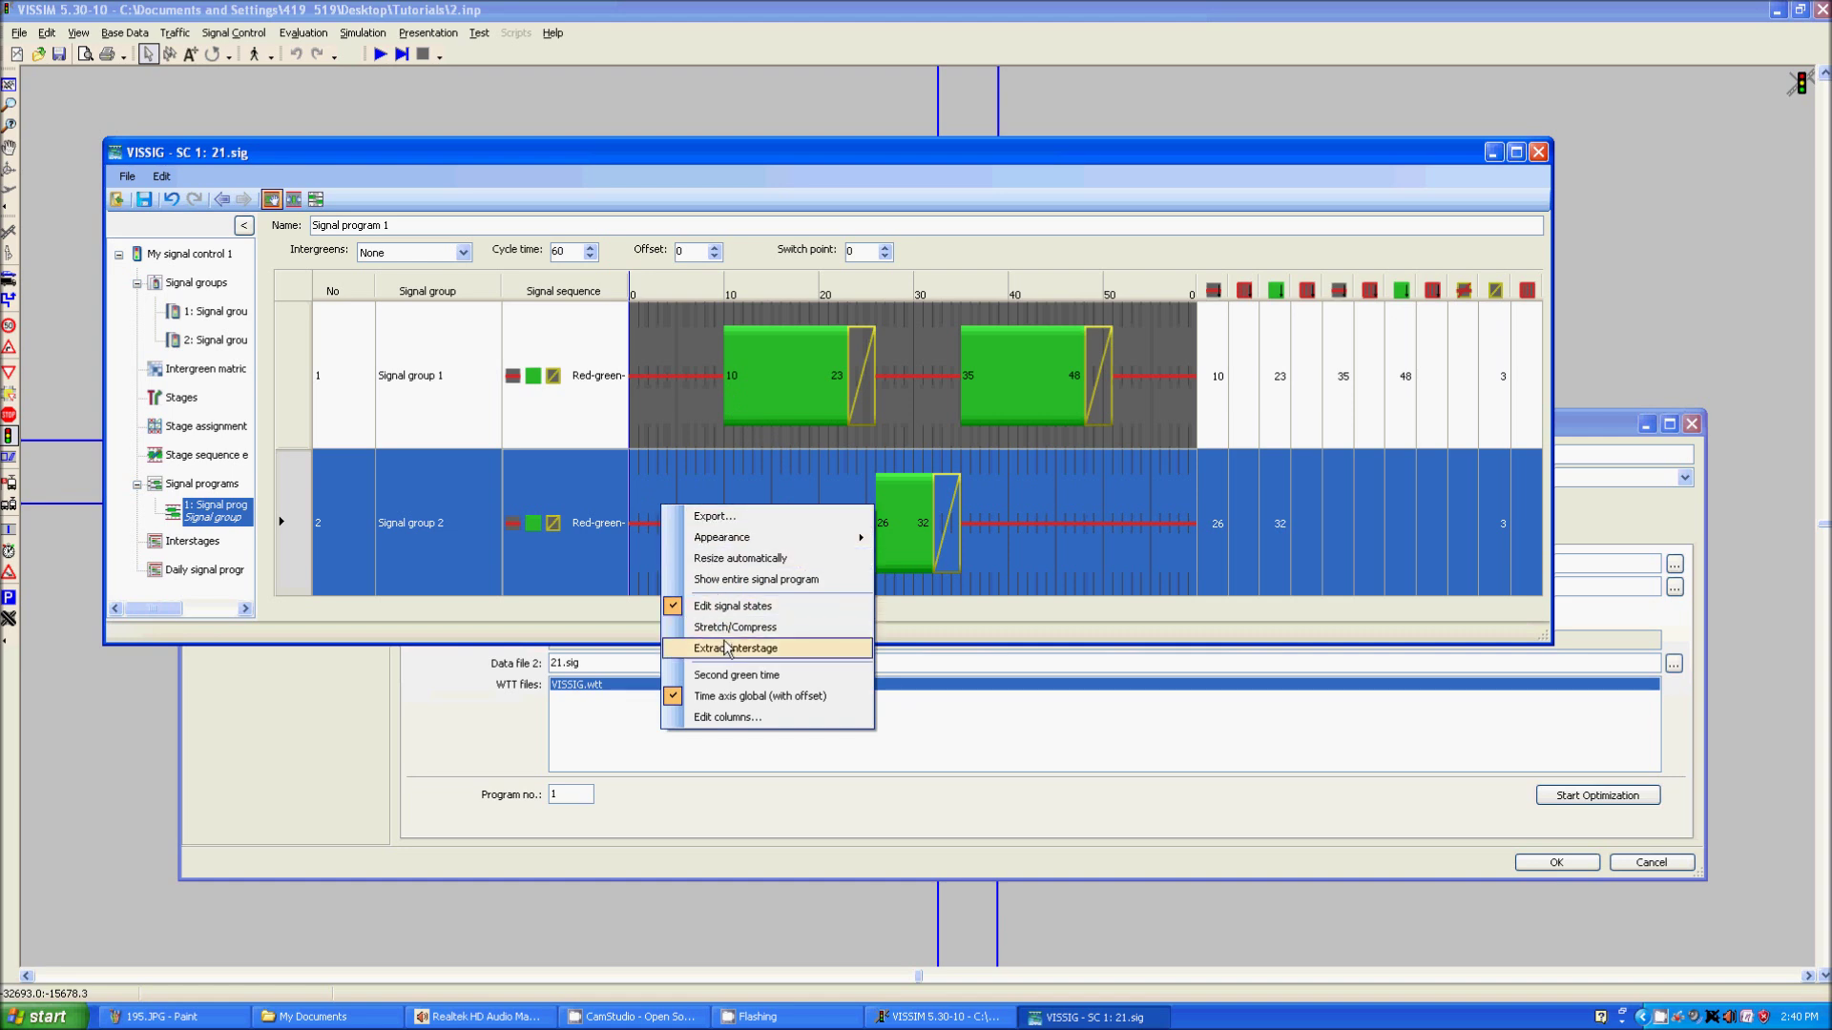
{"action": "left_click", "coordinate": [731, 675]}
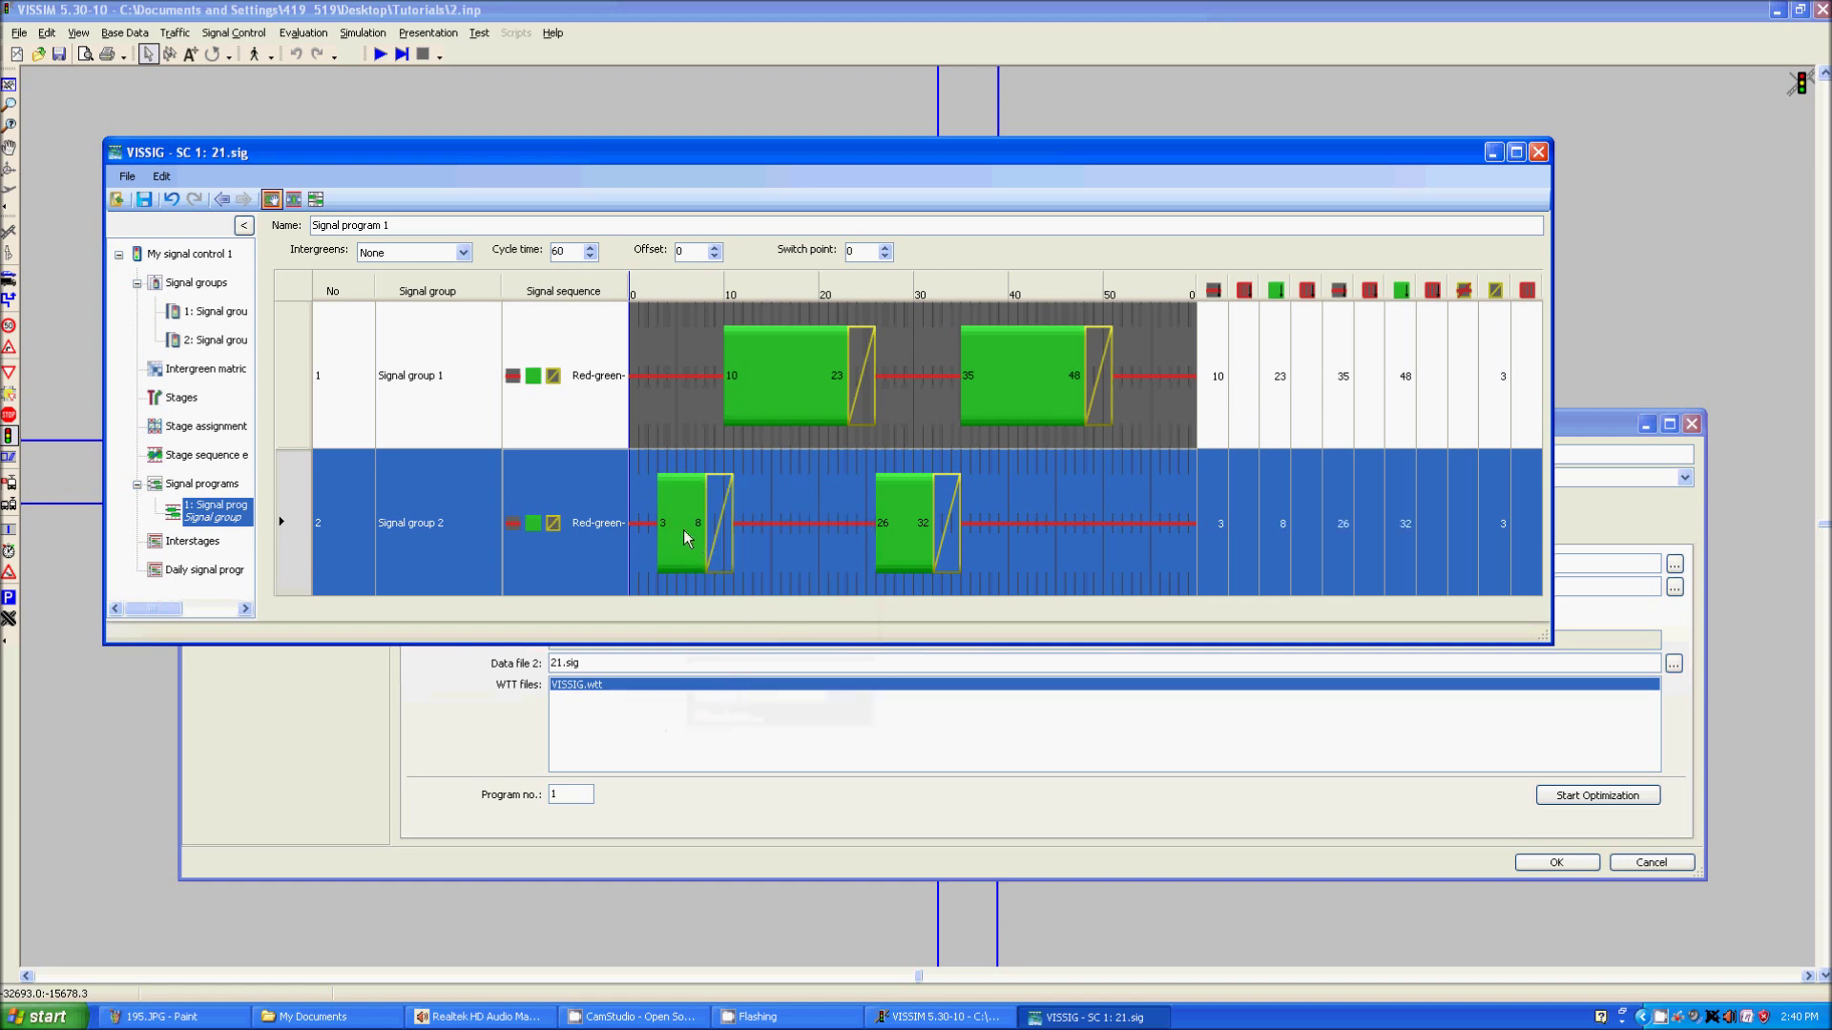
{"action": "left_click_drag", "start_coordinate": [687, 530], "coordinate": [1176, 532]}
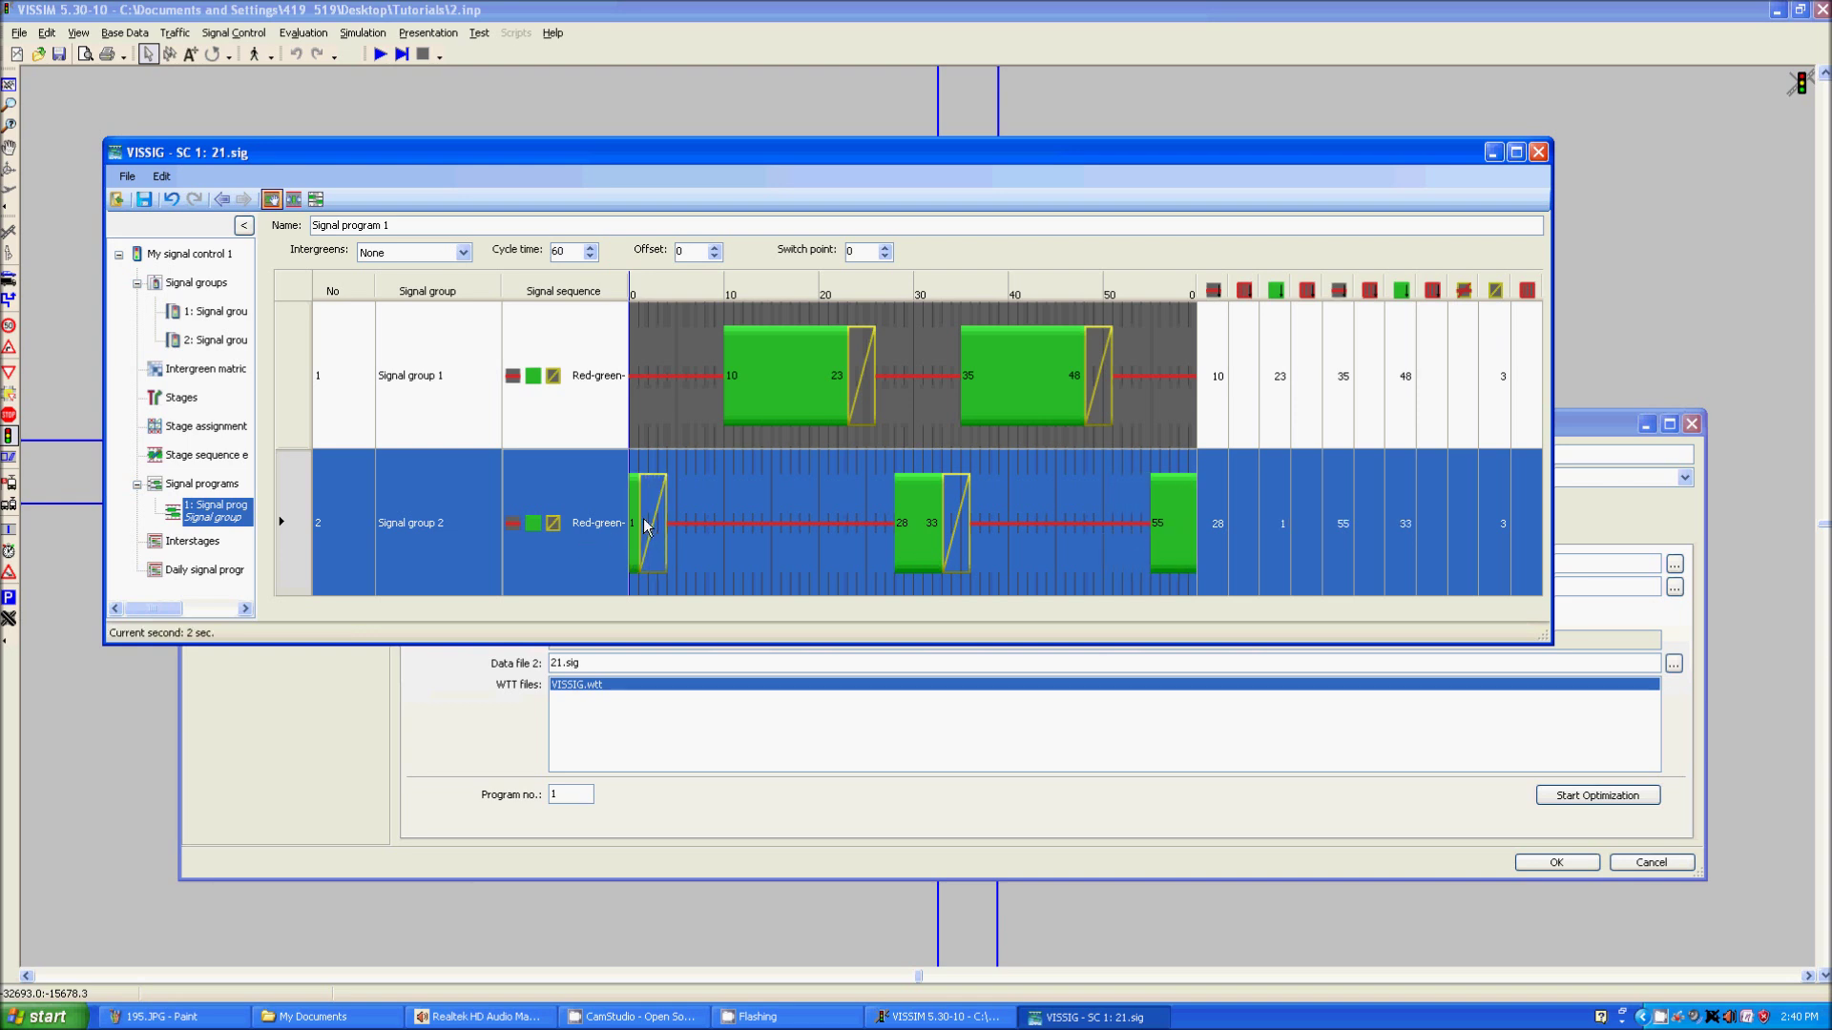
{"action": "left_click_drag", "start_coordinate": [1151, 522], "coordinate": [1113, 521]}
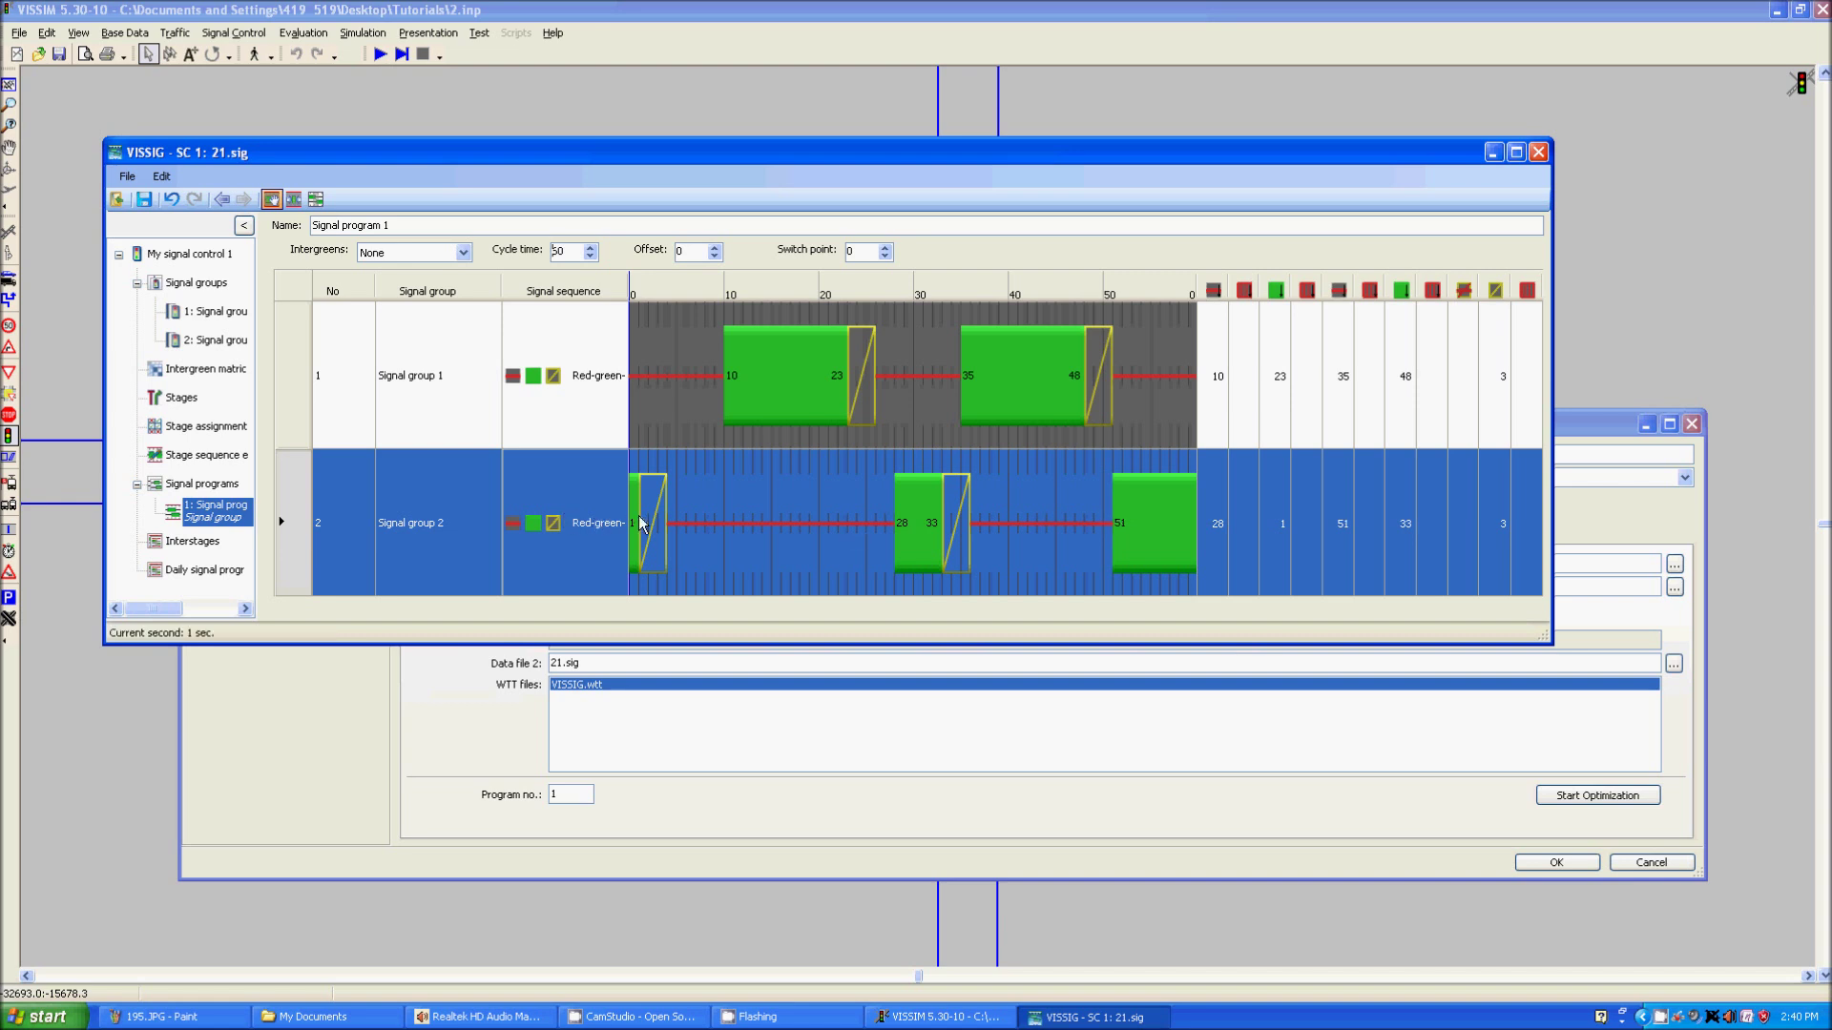
{"action": "left_click_drag", "start_coordinate": [641, 522], "coordinate": [697, 517]}
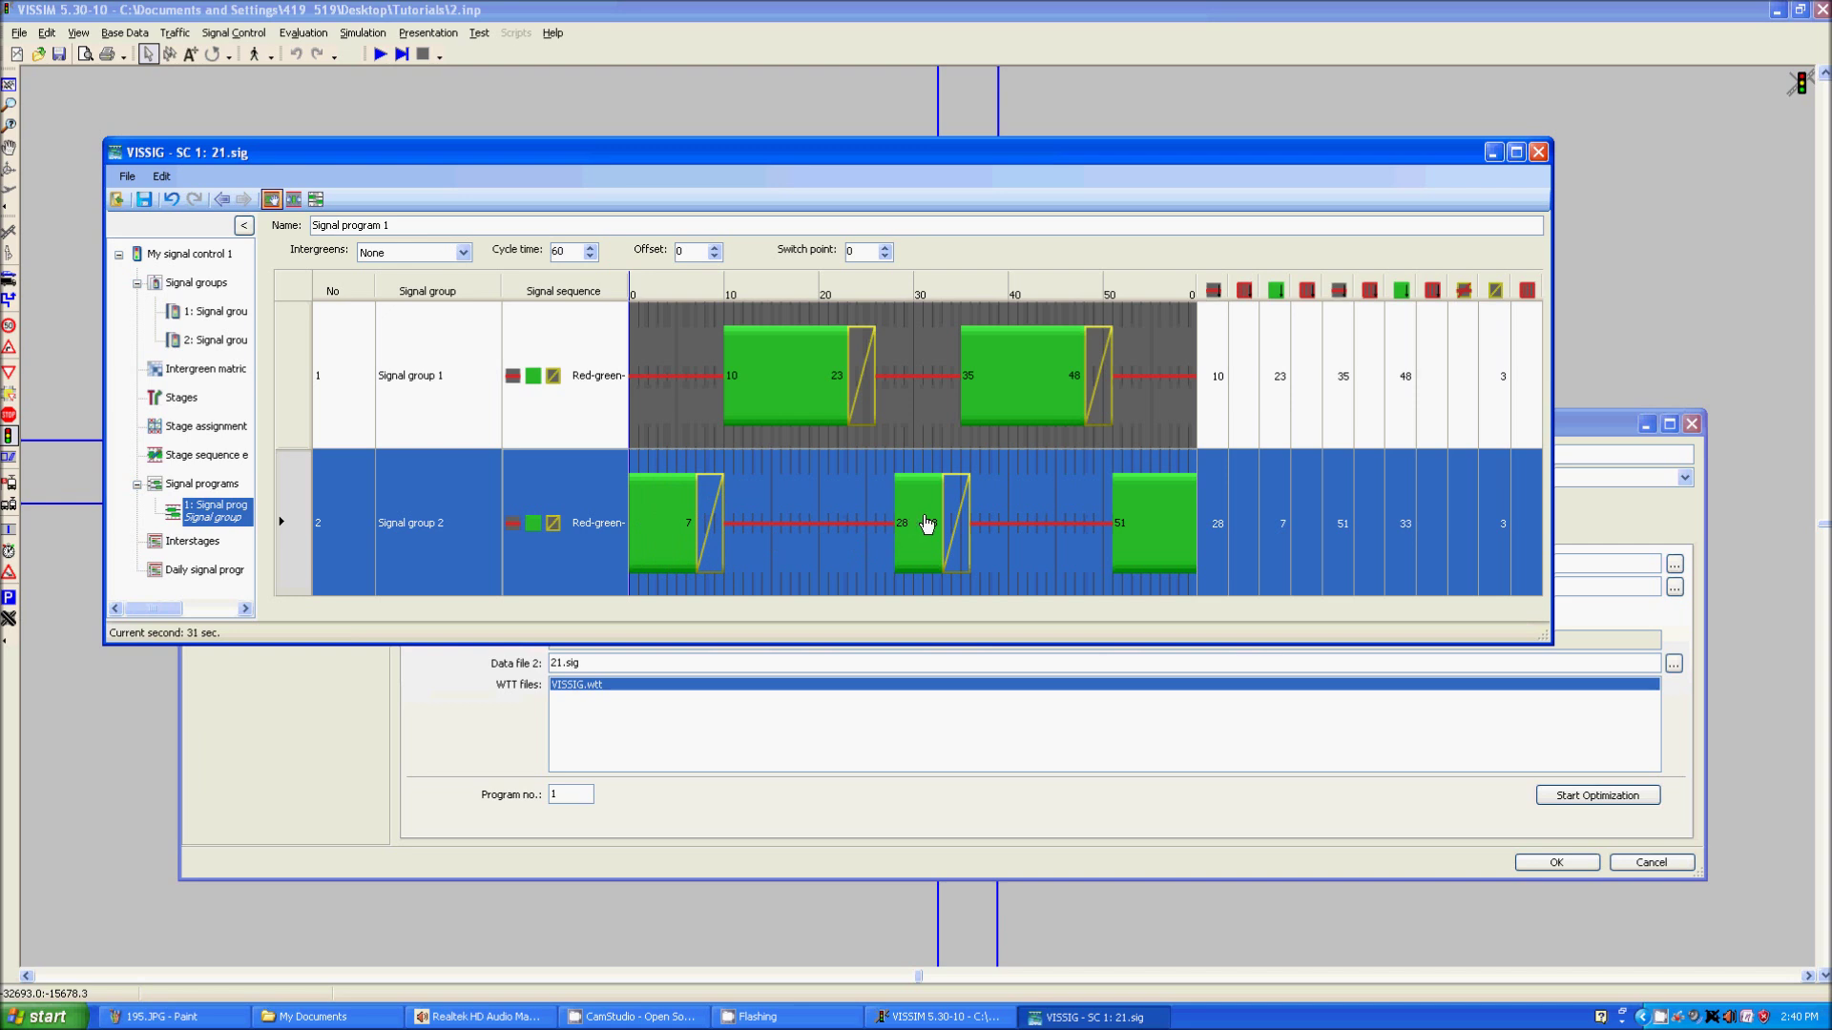
{"action": "left_click_drag", "start_coordinate": [918, 526], "coordinate": [925, 517]}
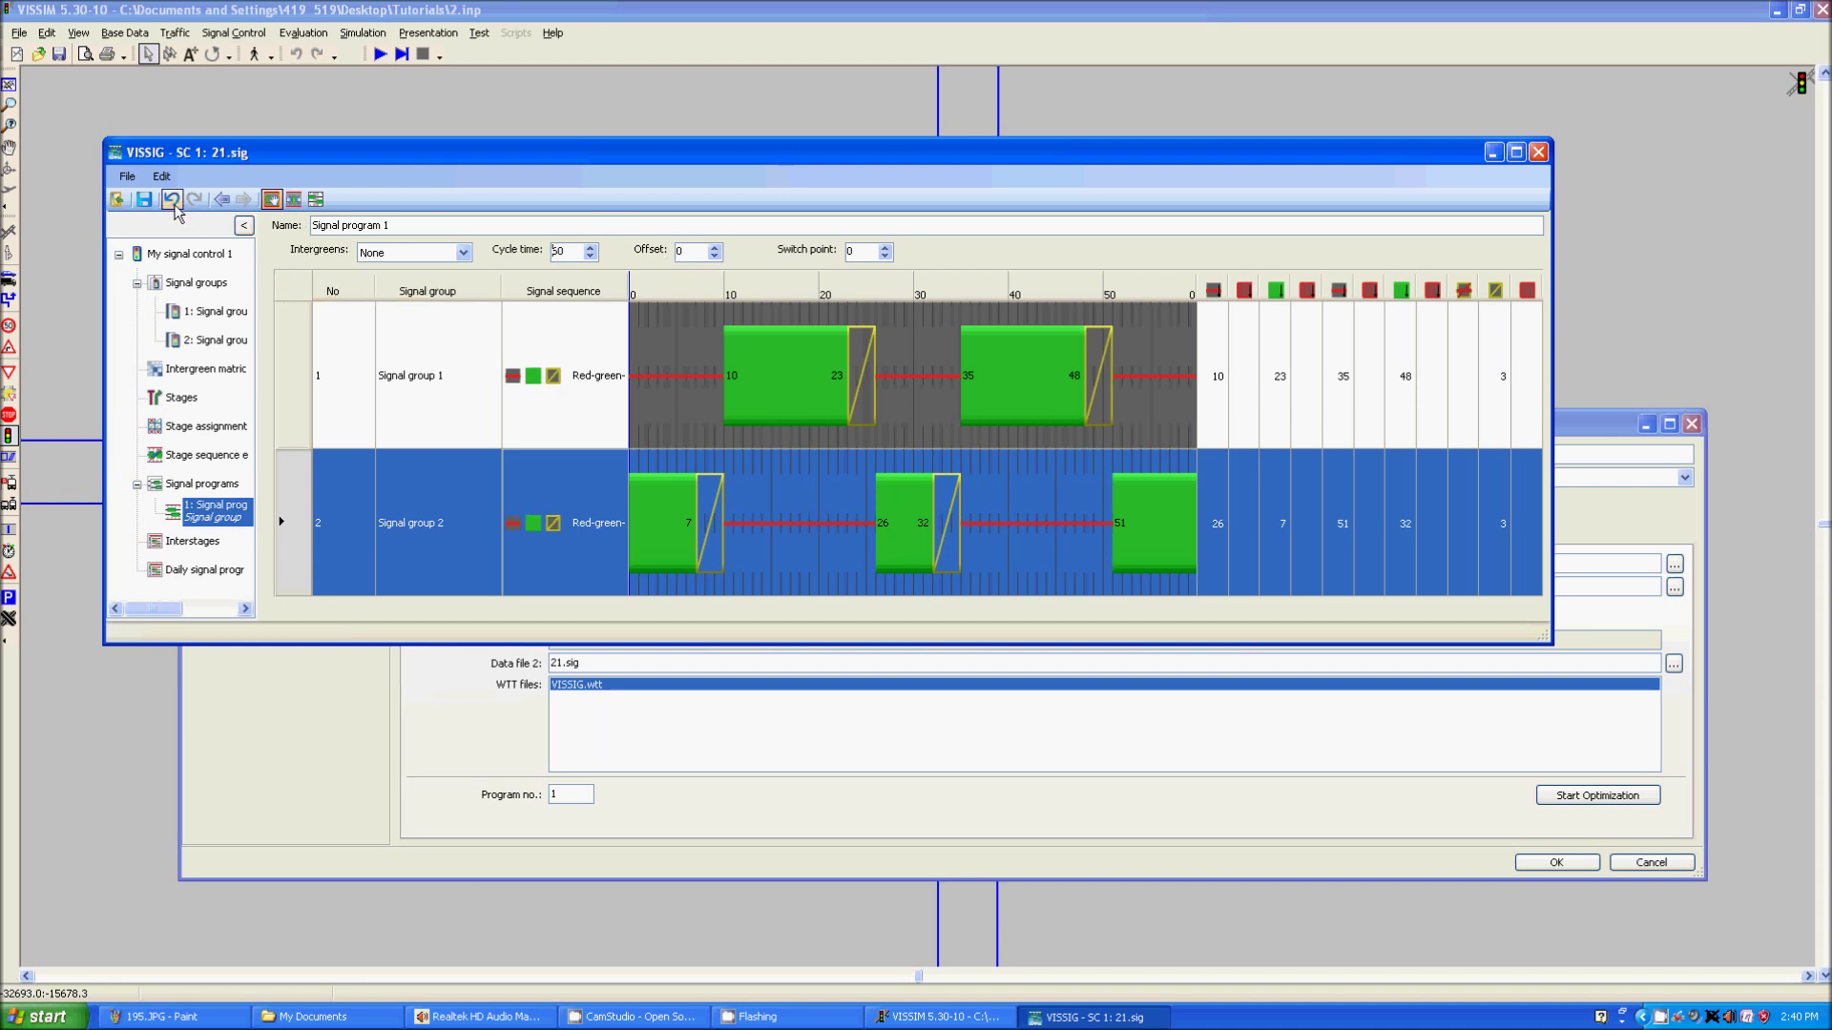
Save the signal plan and close the timing editor and Signal Control dialog
{"action": "left_click", "coordinate": [1540, 153]}
{"action": "left_click", "coordinate": [835, 554]}
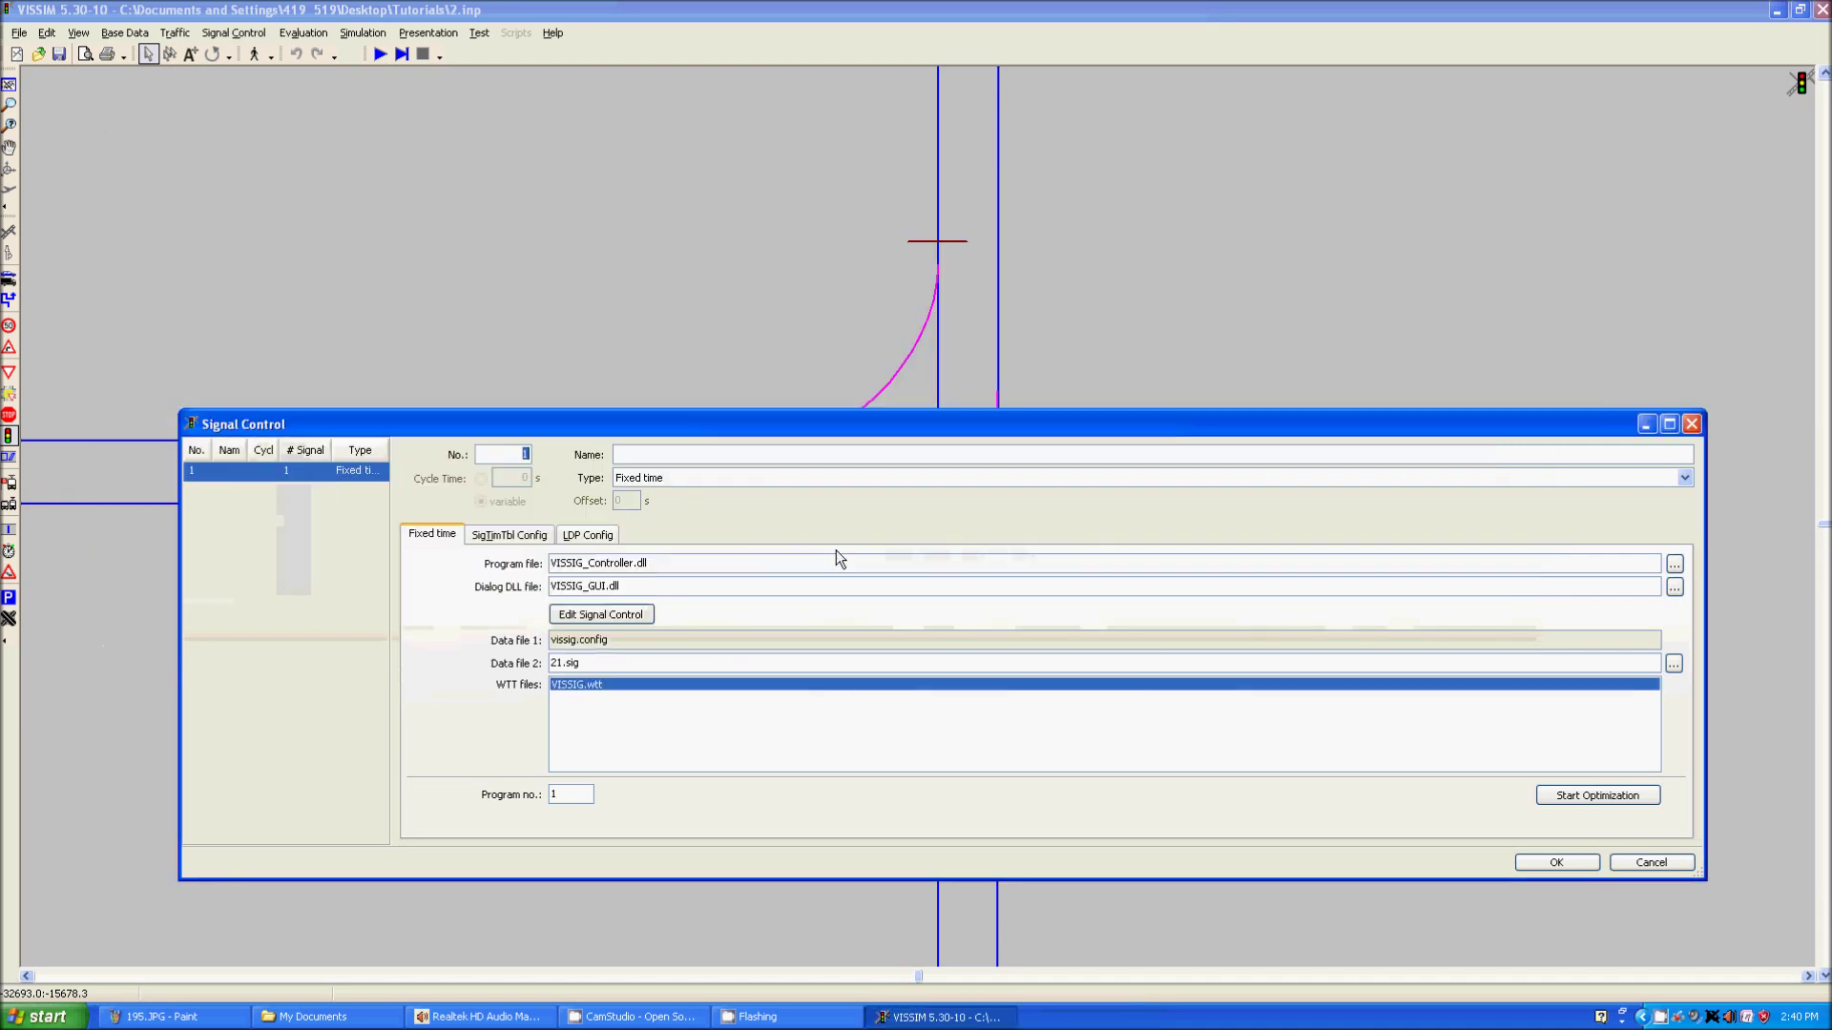
{"action": "left_click", "coordinate": [1559, 862]}
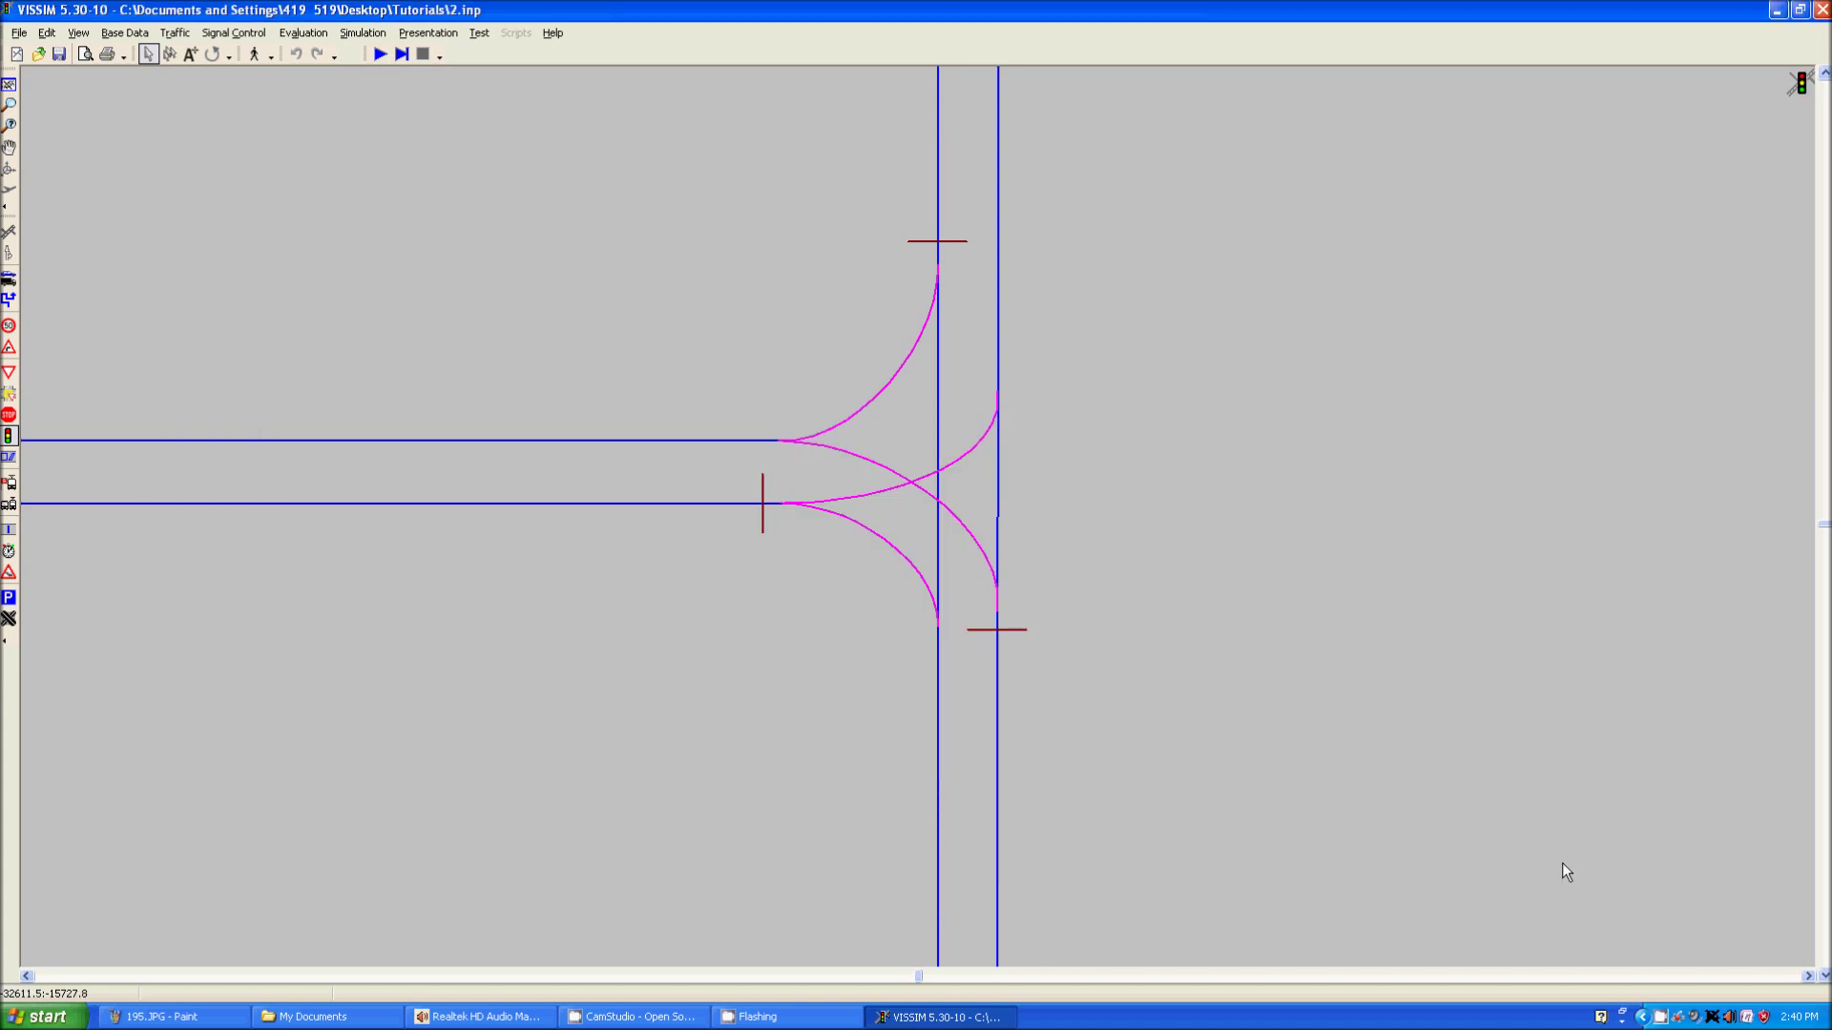
Assign the lower approach's signal head to SC 1, signal group 2, type Circular
{"action": "left_click", "coordinate": [764, 498]}
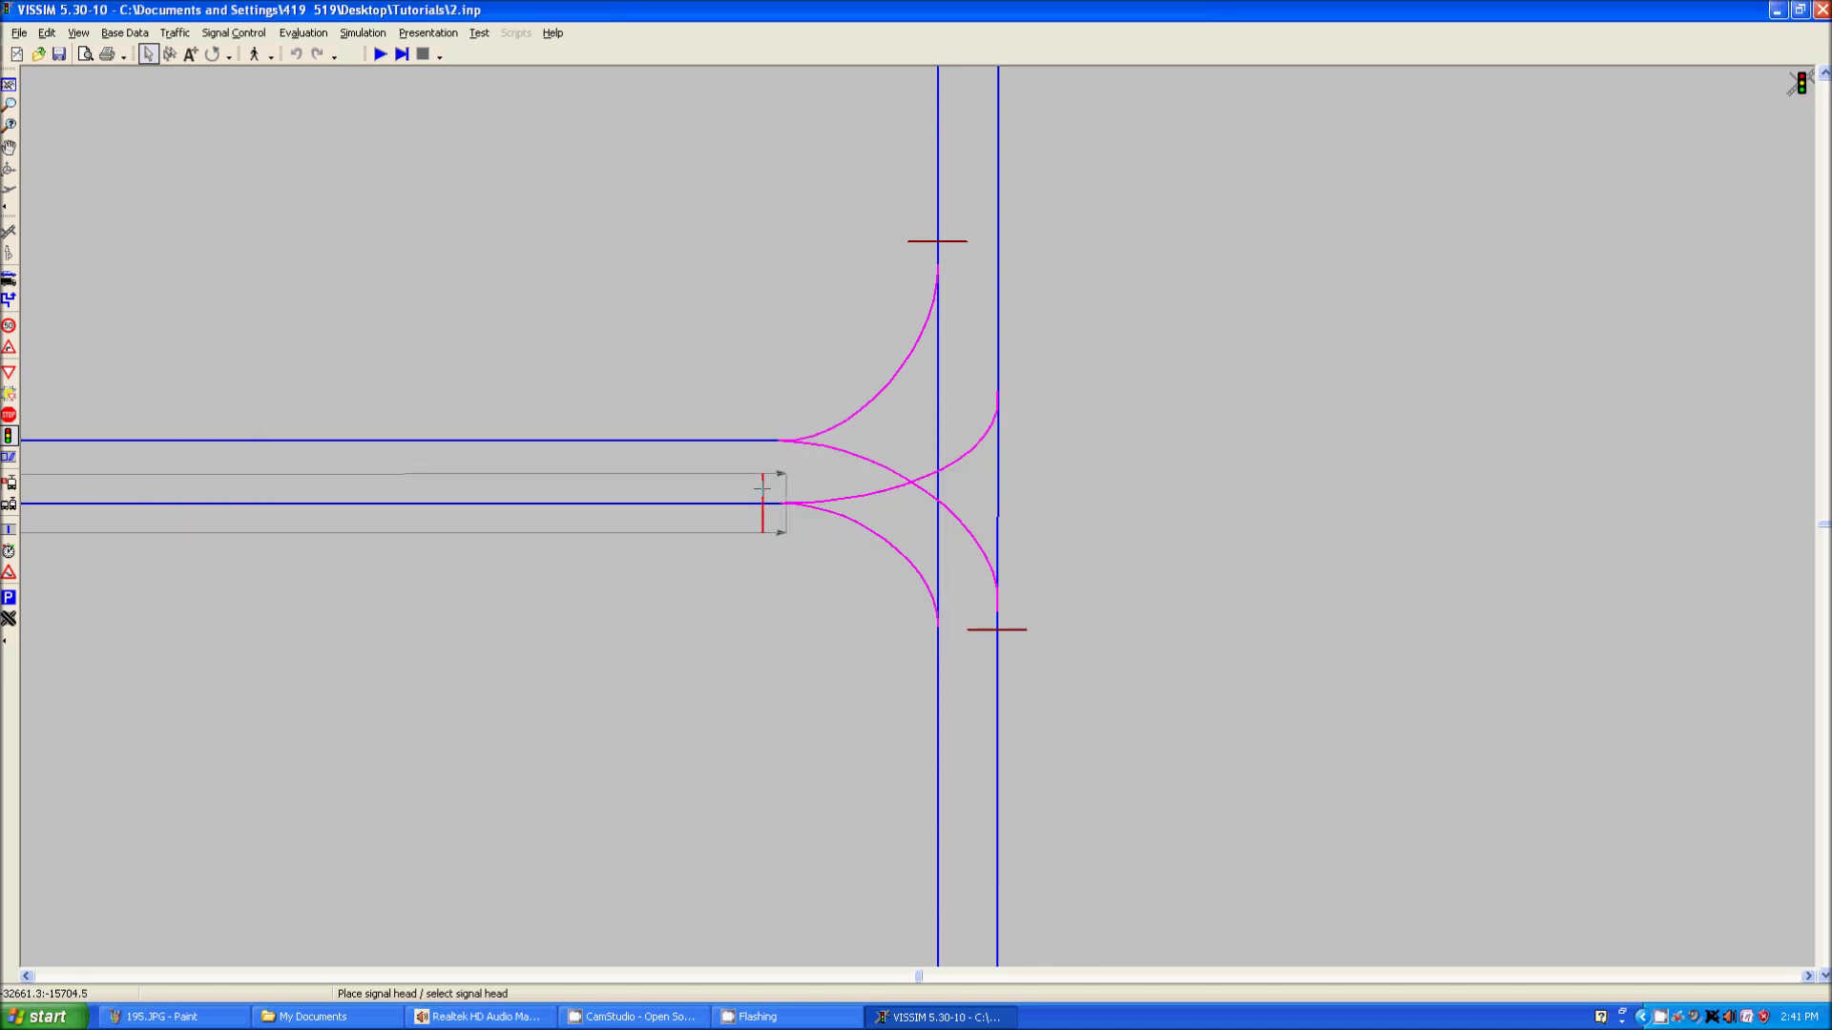
{"action": "right_click", "coordinate": [762, 489]}
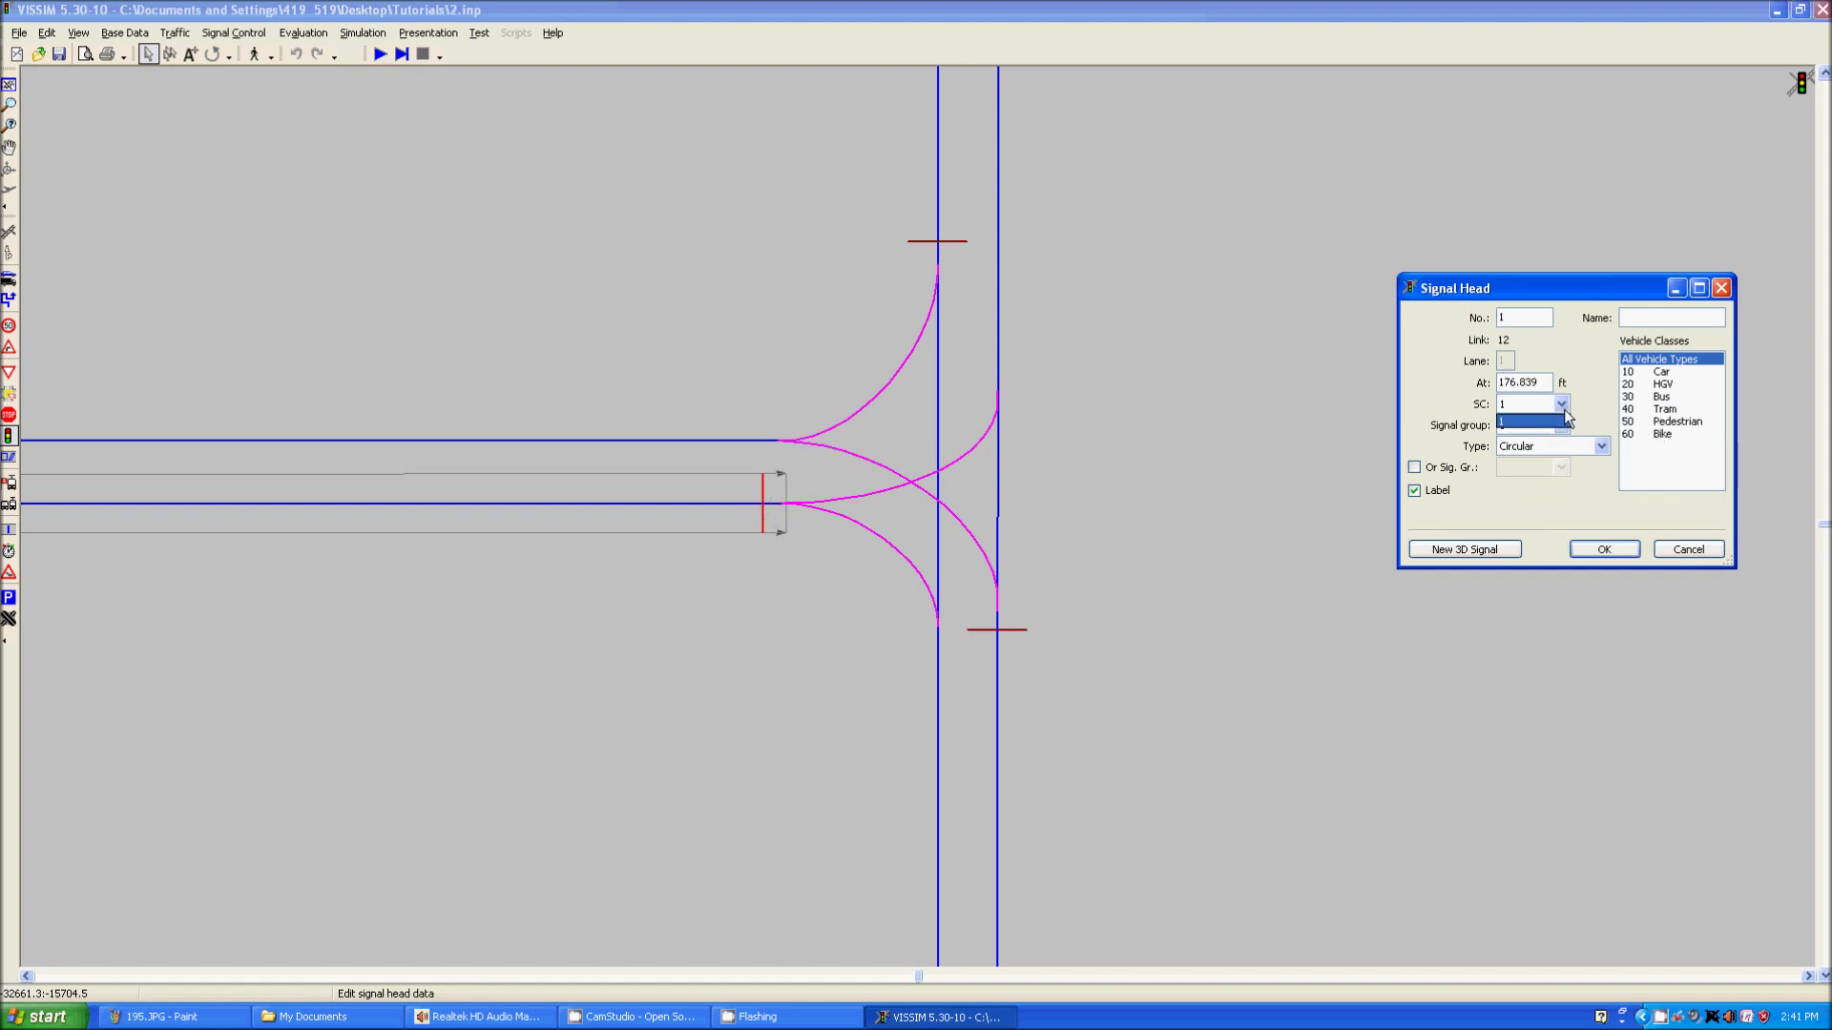
{"action": "left_click", "coordinate": [1561, 425]}
{"action": "left_click", "coordinate": [1537, 454]}
{"action": "left_click", "coordinate": [1547, 449]}
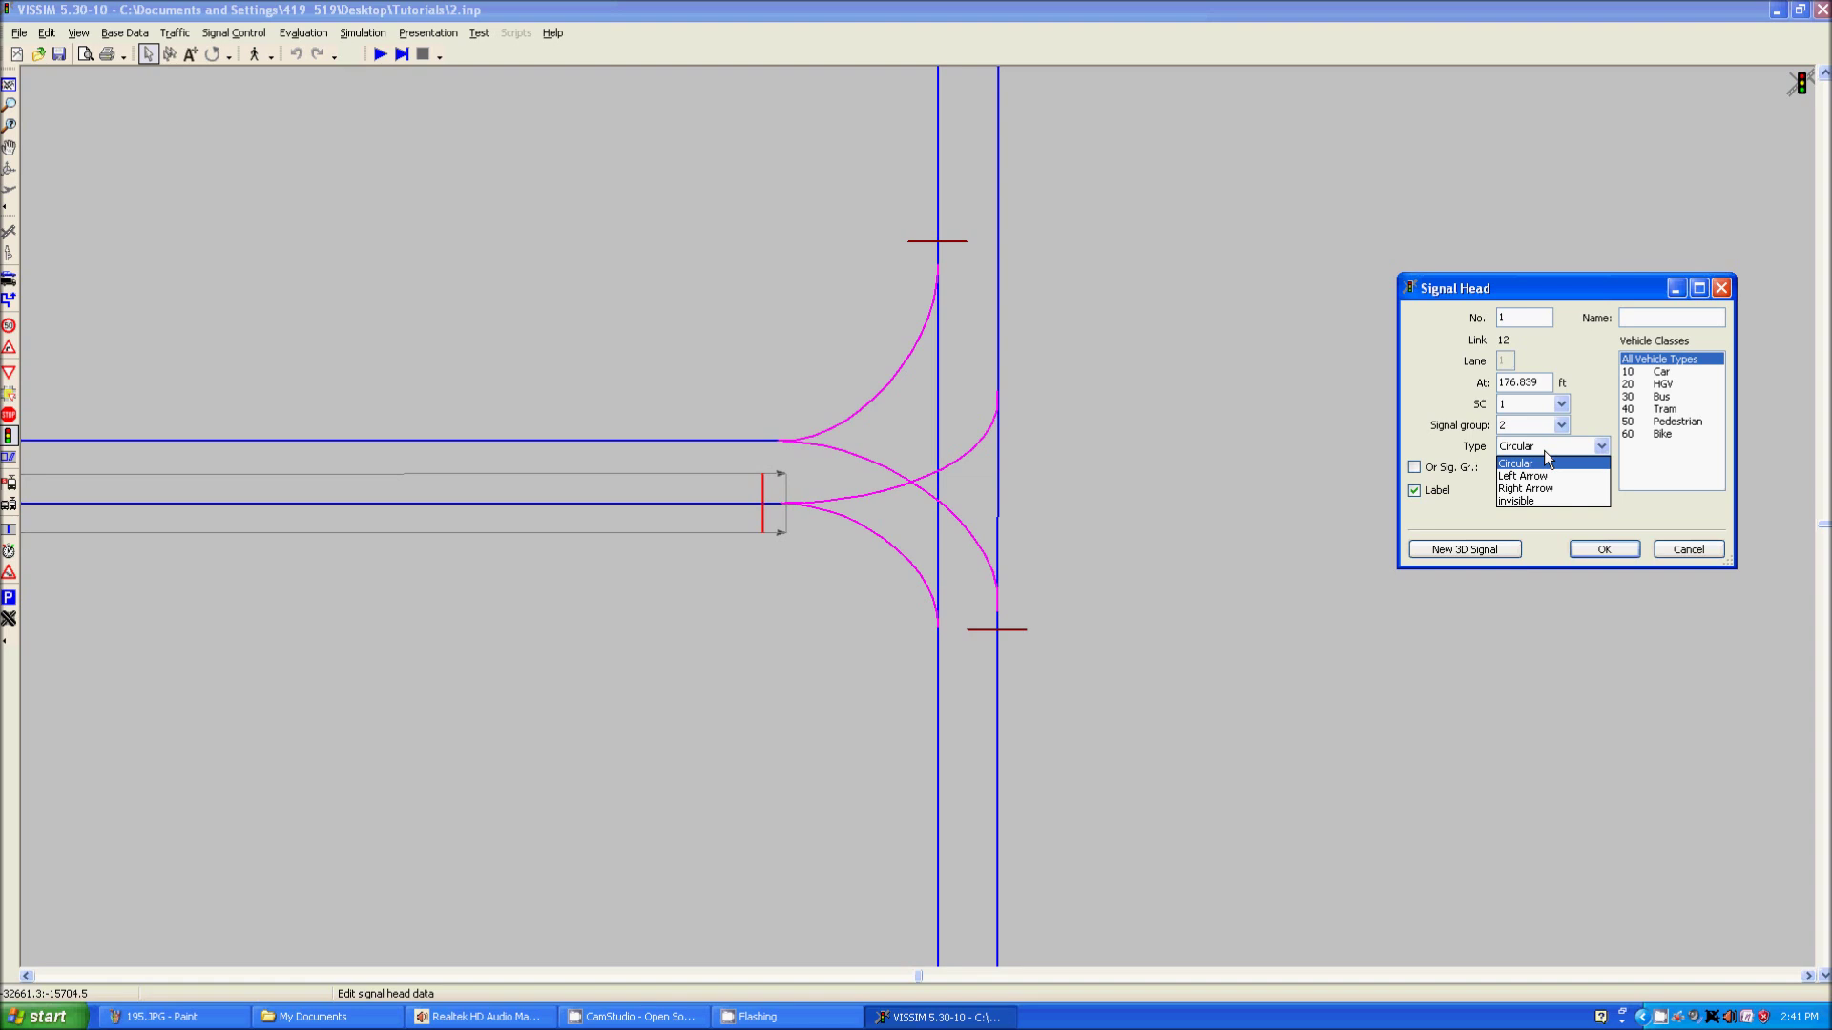
{"action": "left_click", "coordinate": [1544, 453]}
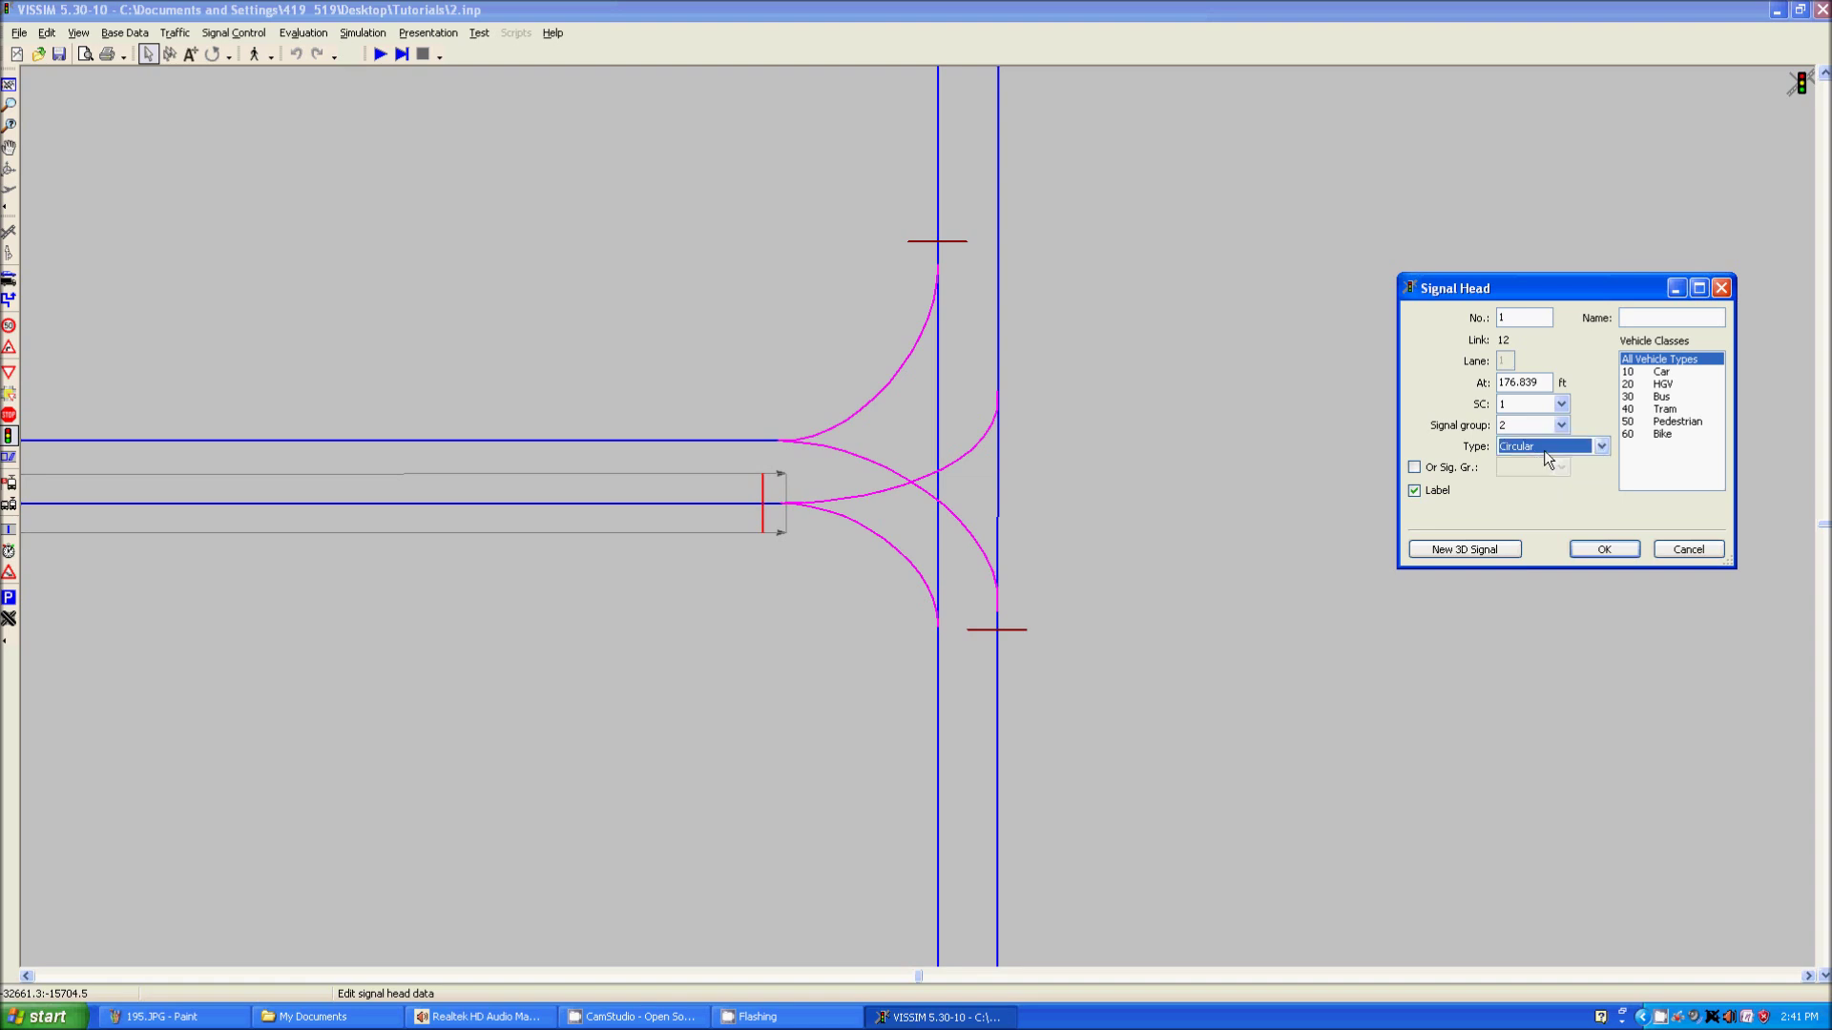
{"action": "left_click", "coordinate": [1603, 550]}
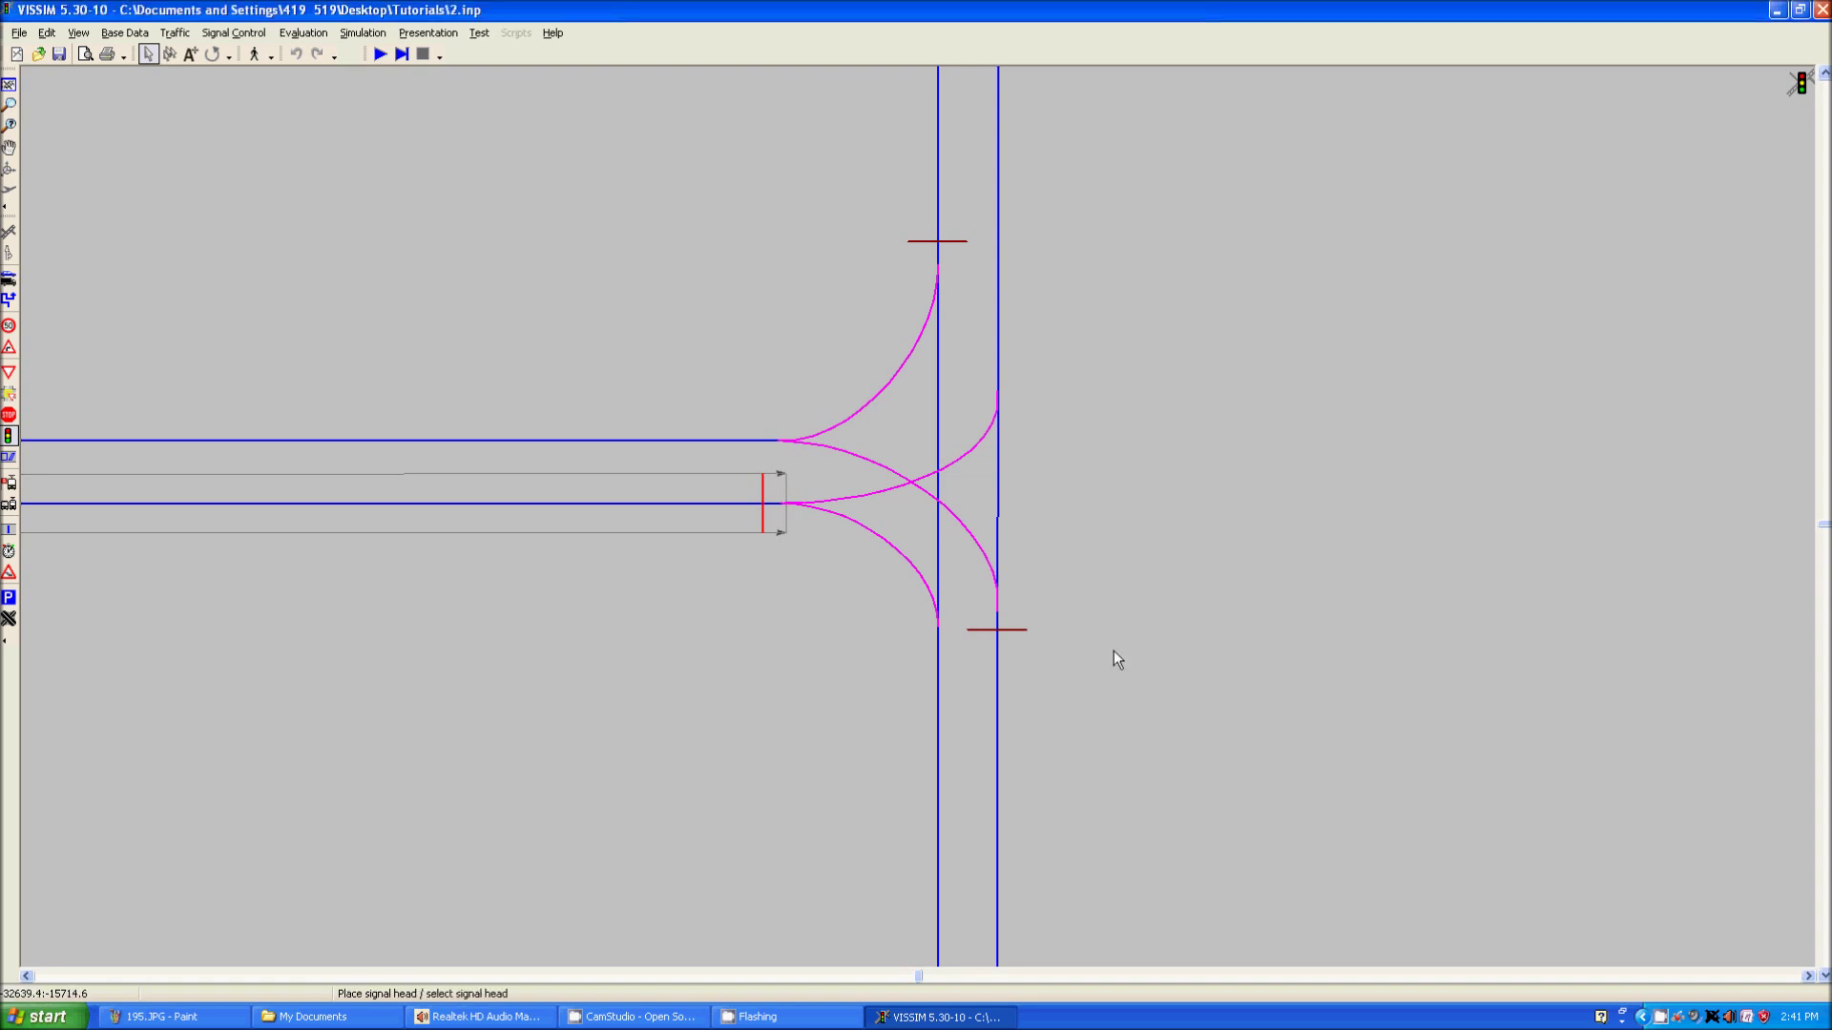
{"action": "left_click", "coordinate": [748, 666]}
Start the continuous simulation without saving changes to 2.inp
{"action": "left_click", "coordinate": [378, 55]}
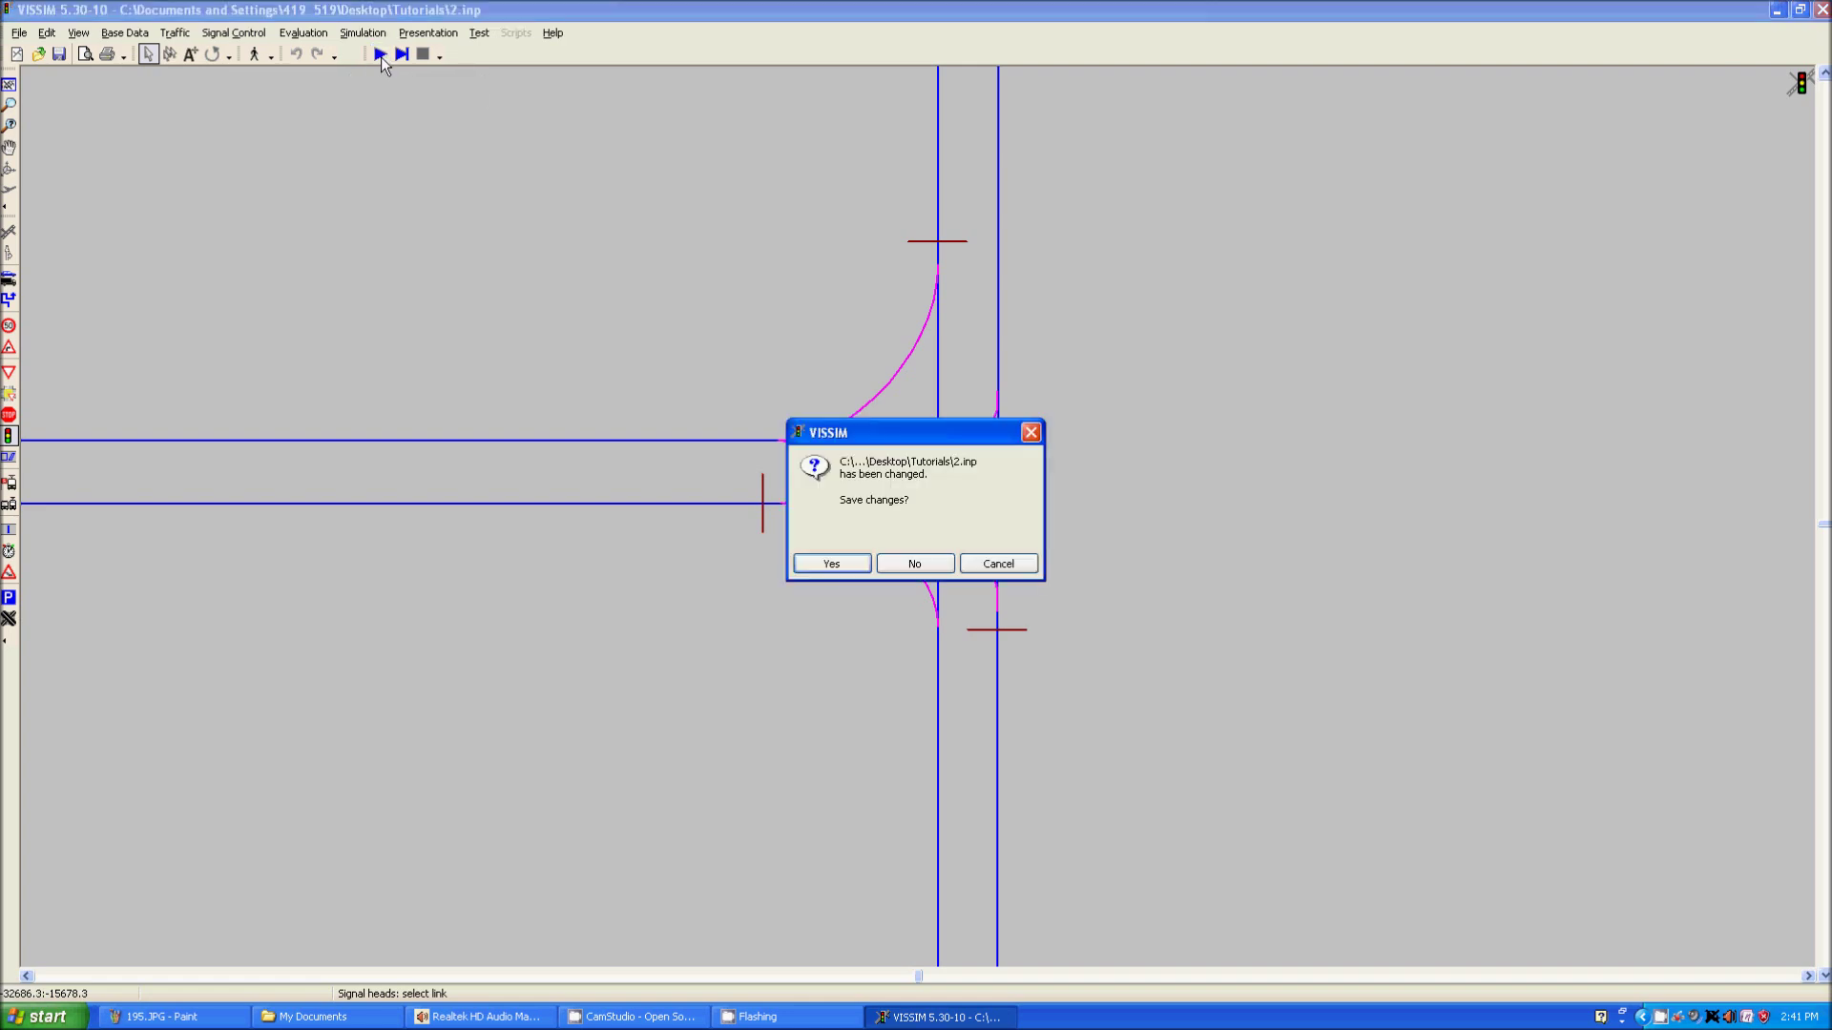
{"action": "left_click", "coordinate": [850, 565]}
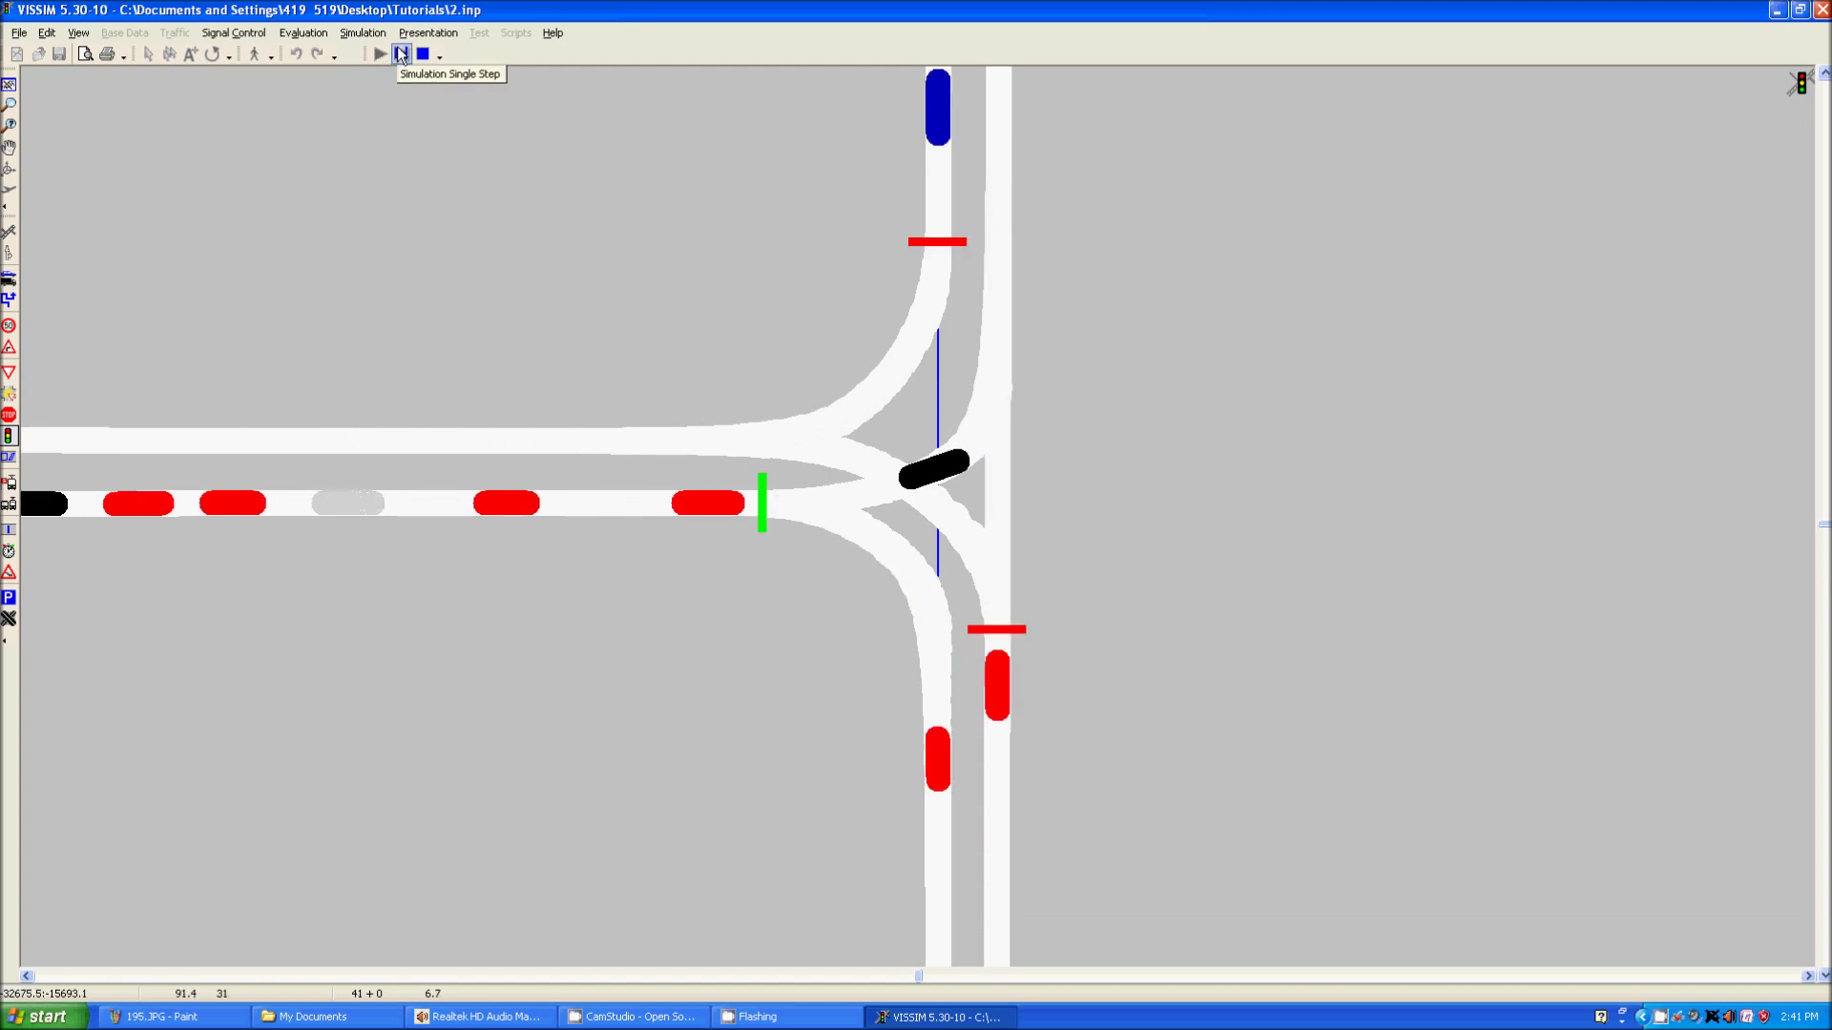
Switch the network display to wireframe and stop the running simulation
{"action": "key", "text": "ctrl+w"}
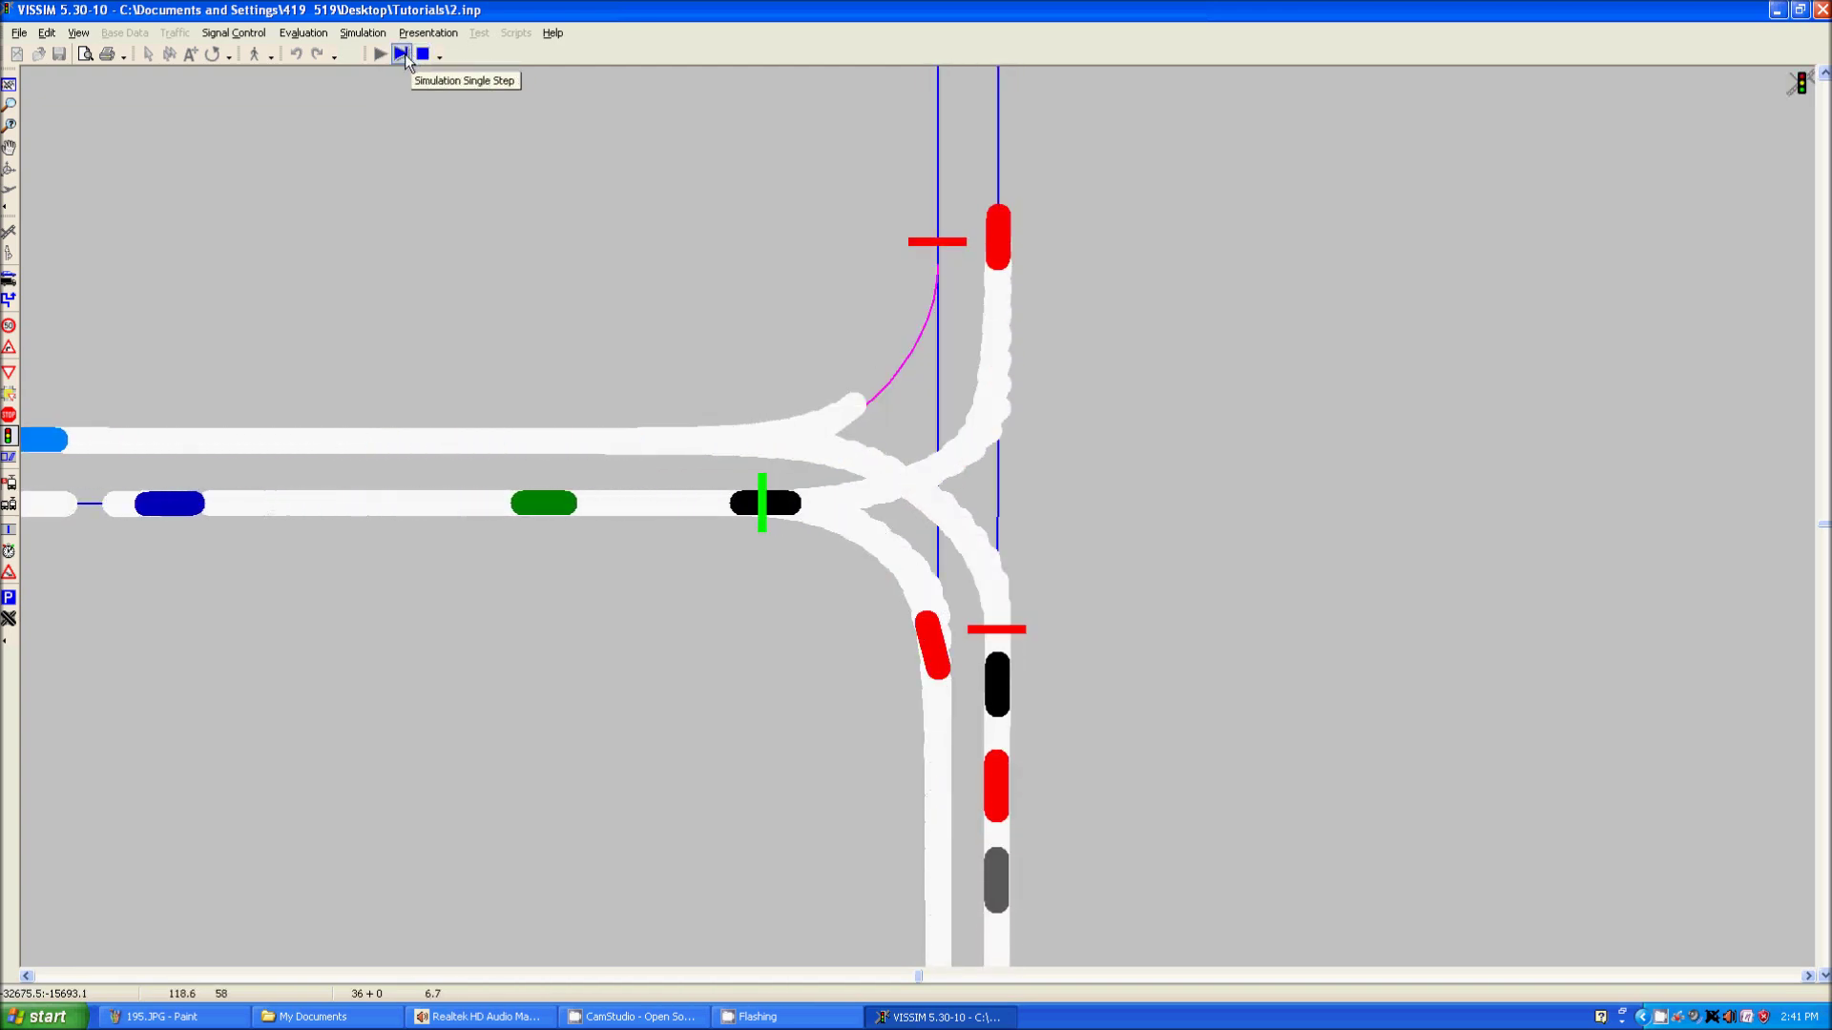
{"action": "left_click", "coordinate": [420, 54]}
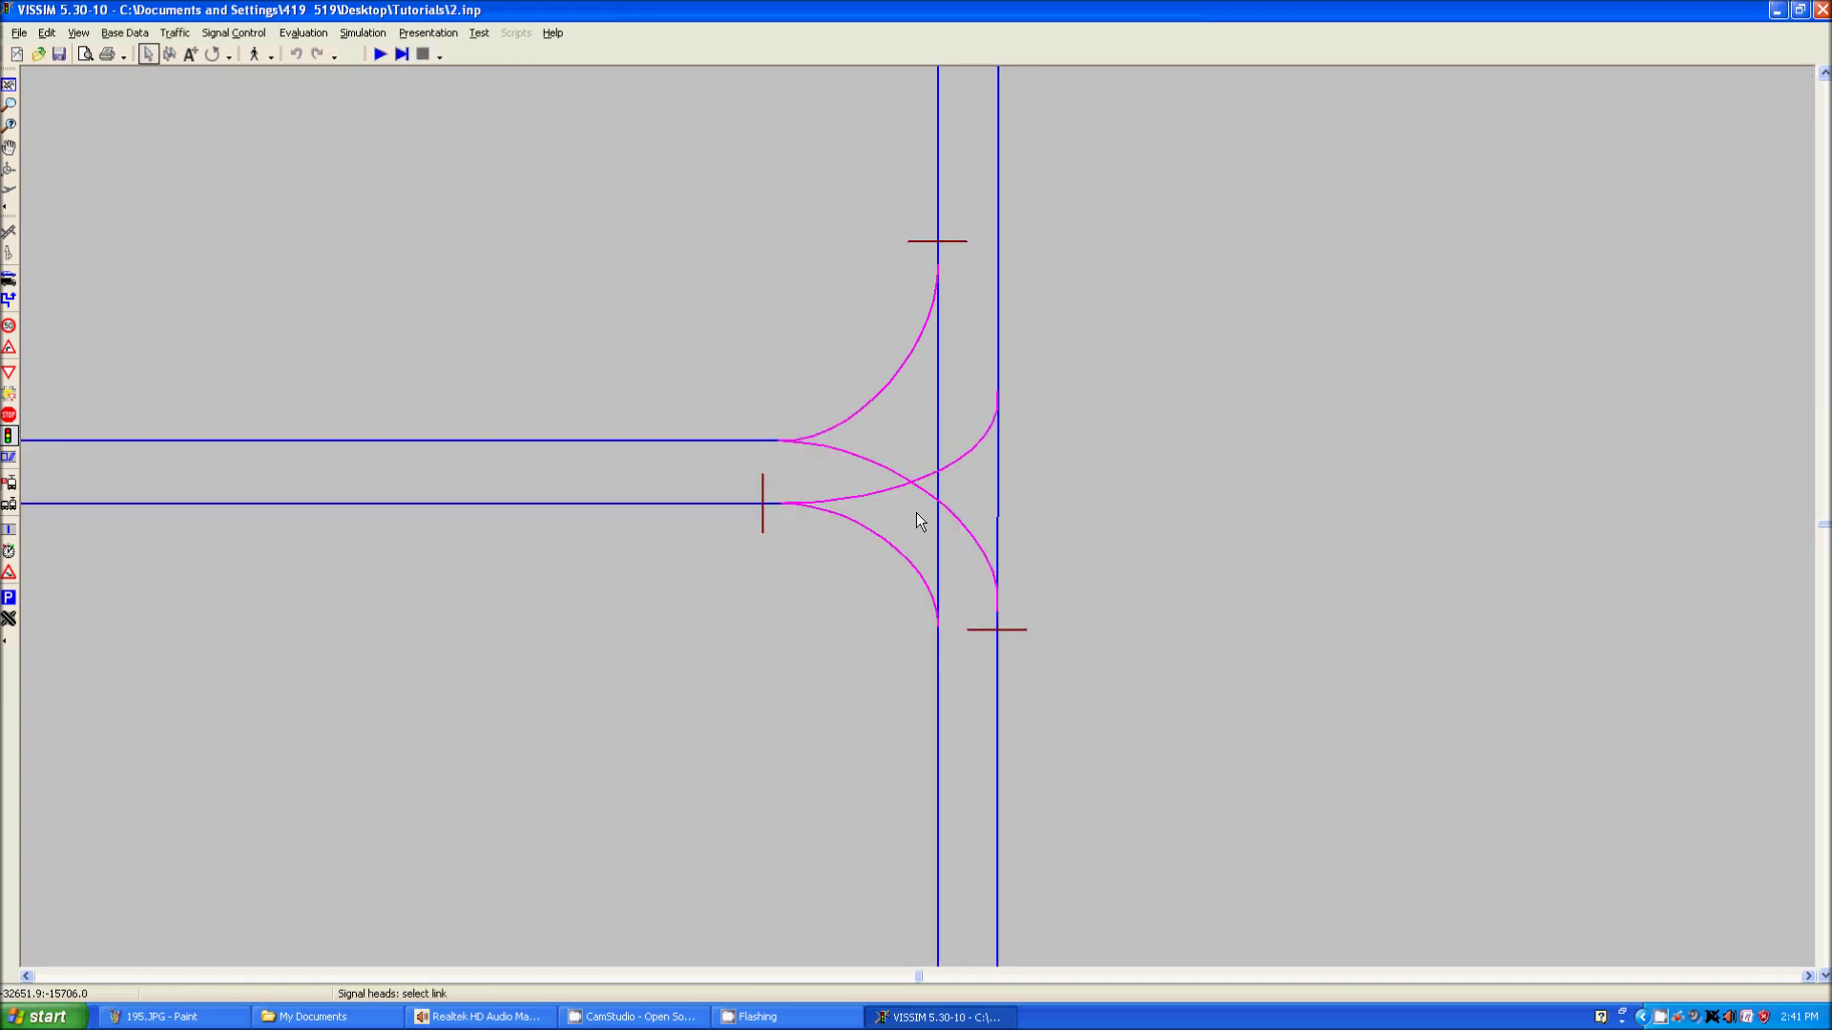
In Conflict Areas mode, cycle the priority of the conflict area where the turning connectors meet
{"action": "scroll", "coordinate": [917, 515], "scroll_direction": "up", "scroll_amount": 3}
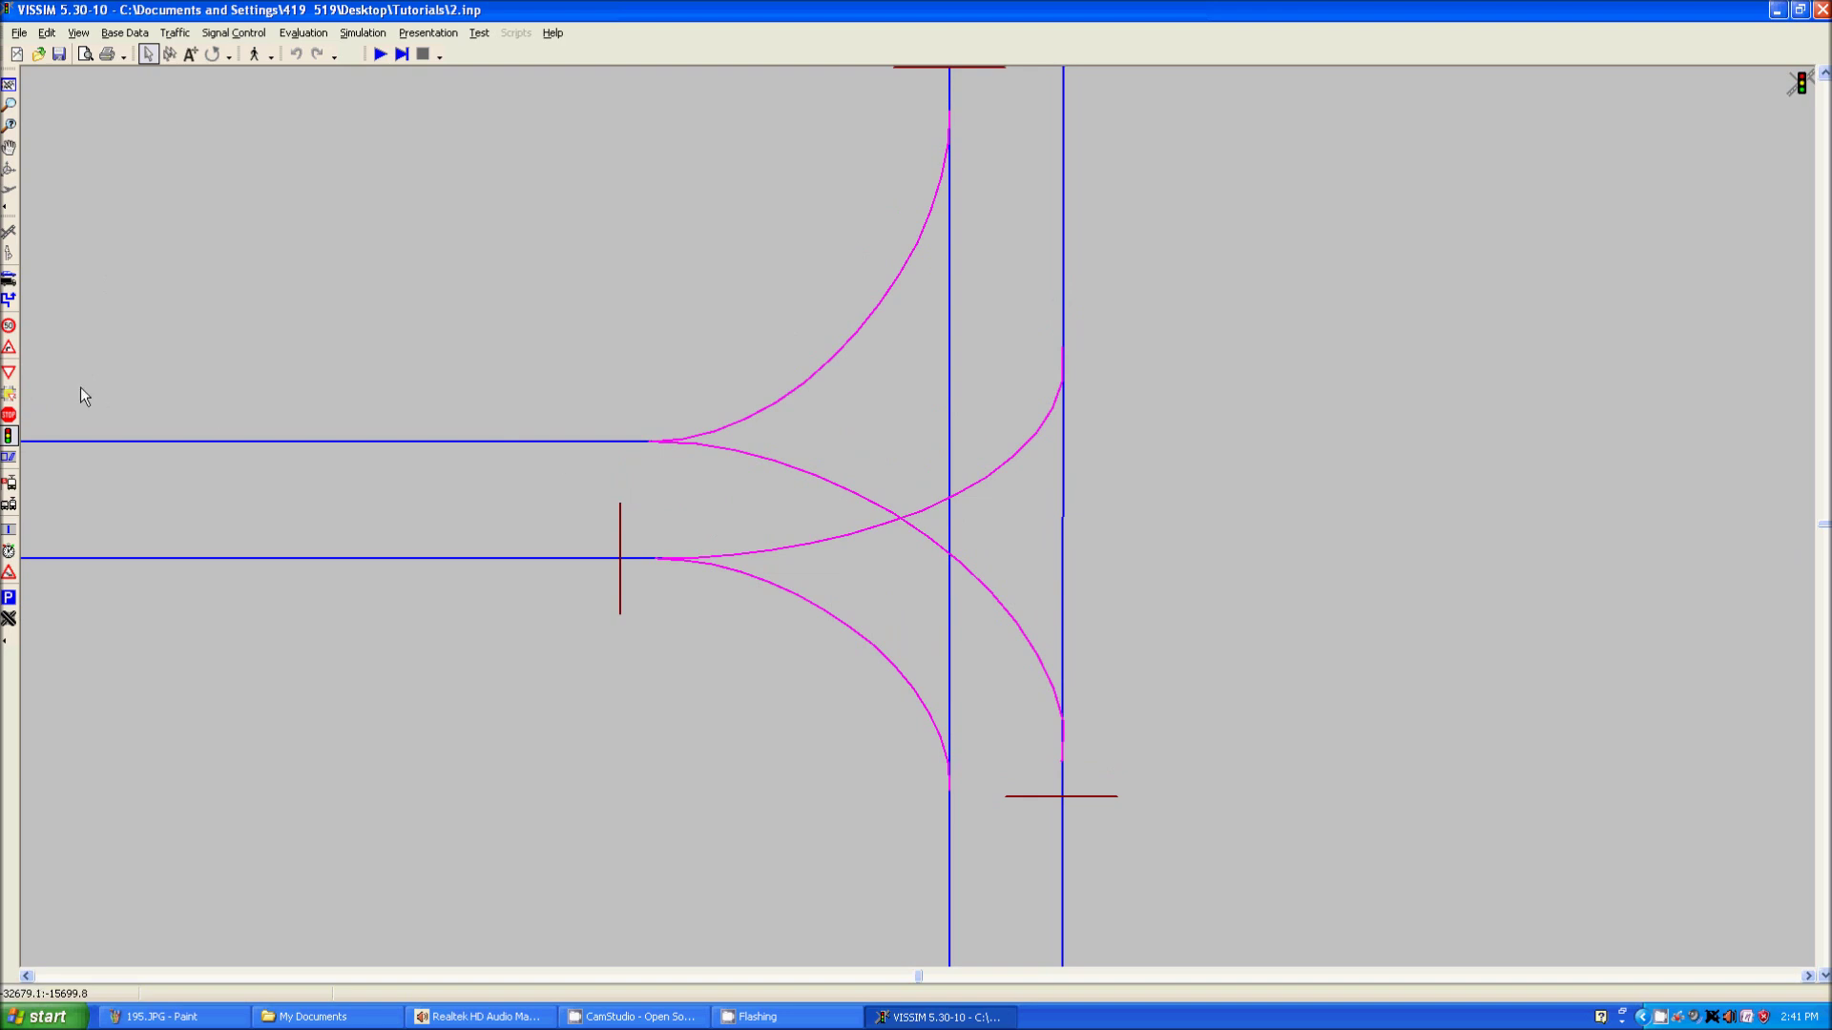
{"action": "left_click", "coordinate": [9, 393]}
{"action": "left_click", "coordinate": [713, 427]}
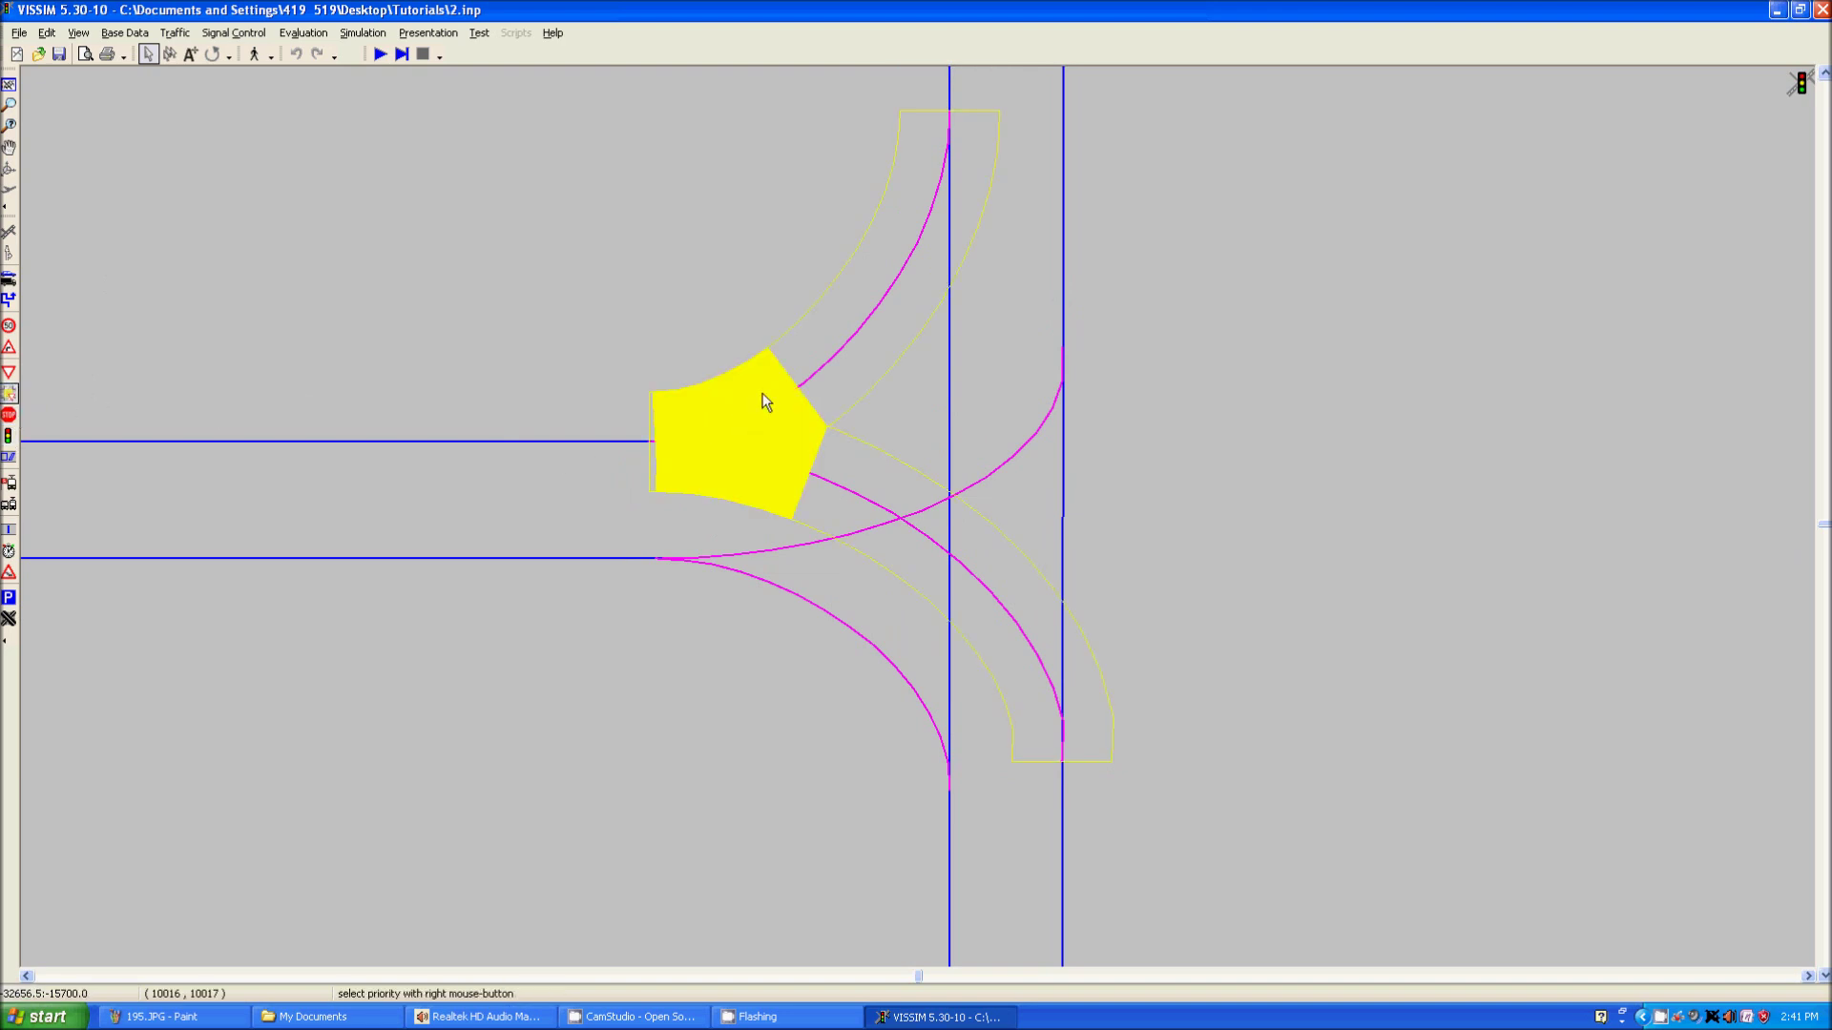
{"action": "double_click", "coordinate": [763, 393]}
{"action": "left_click", "coordinate": [1271, 712]}
{"action": "right_click", "coordinate": [673, 442]}
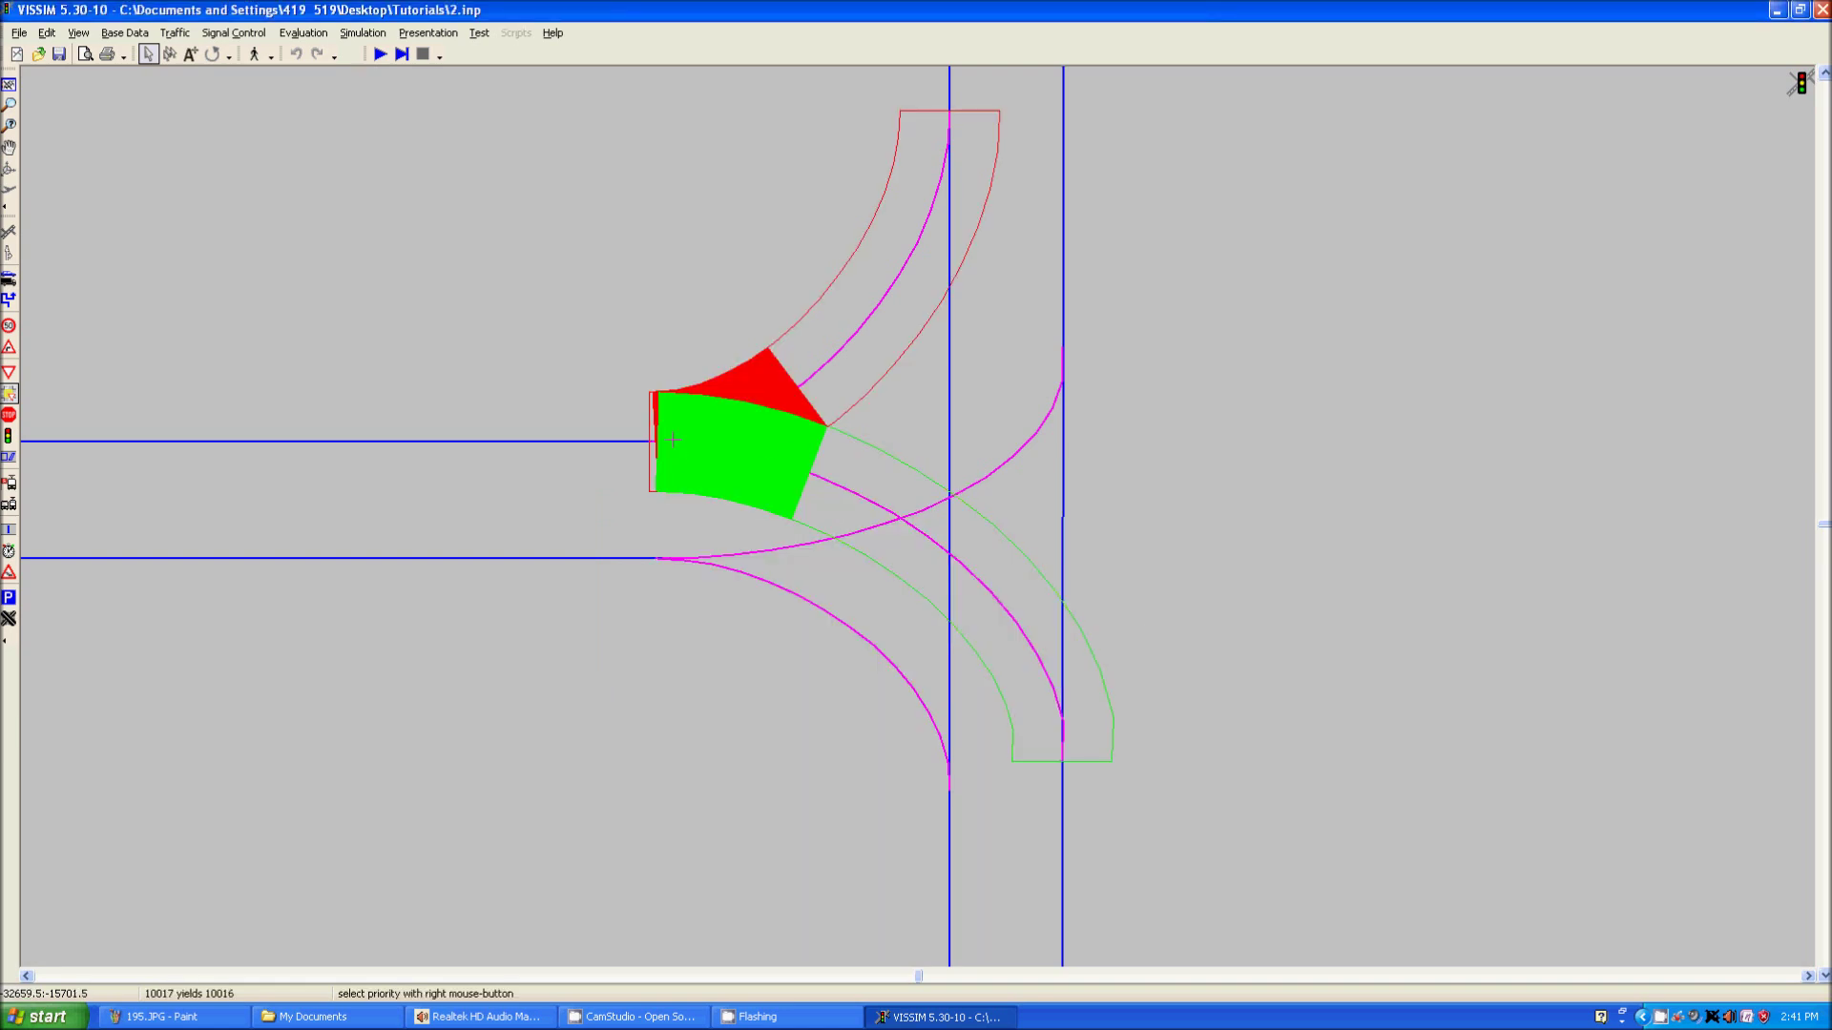
{"action": "right_click", "coordinate": [673, 442]}
{"action": "right_click", "coordinate": [673, 441]}
{"action": "scroll", "coordinate": [535, 474], "scroll_direction": "down", "scroll_amount": 5}
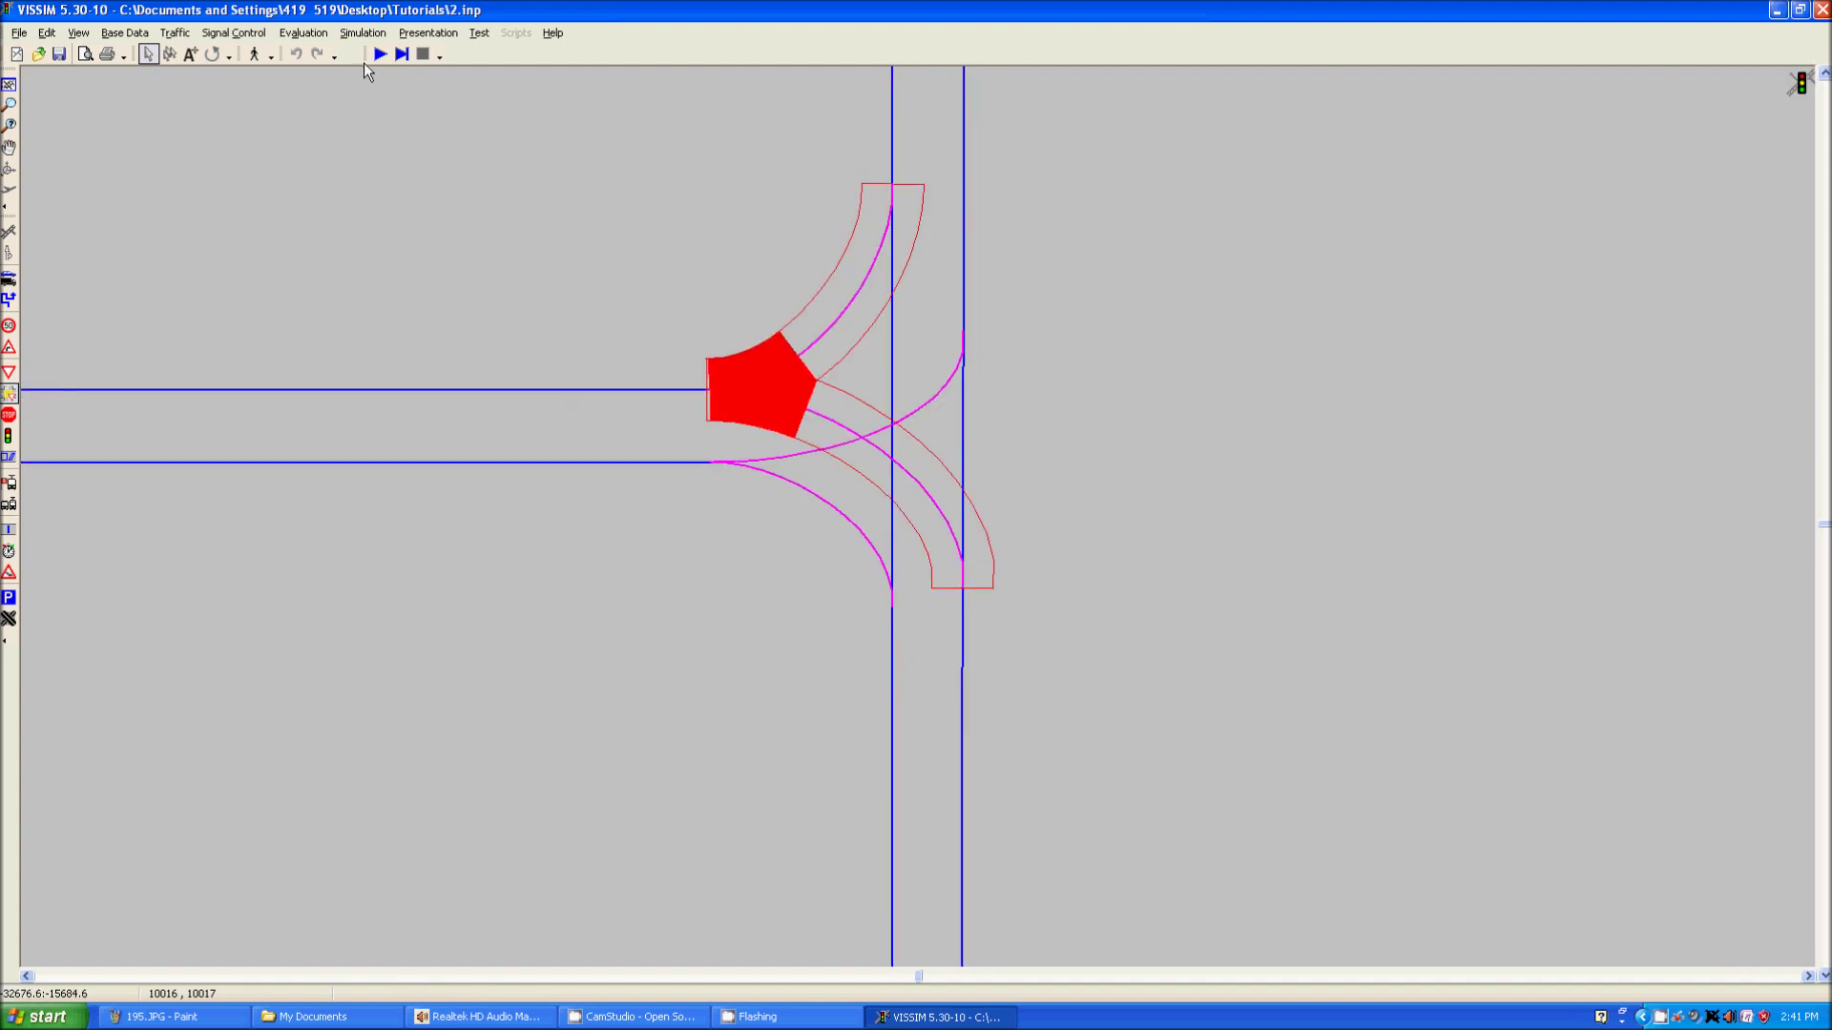
{"action": "left_click_drag", "start_coordinate": [706, 396], "coordinate": [668, 428]}
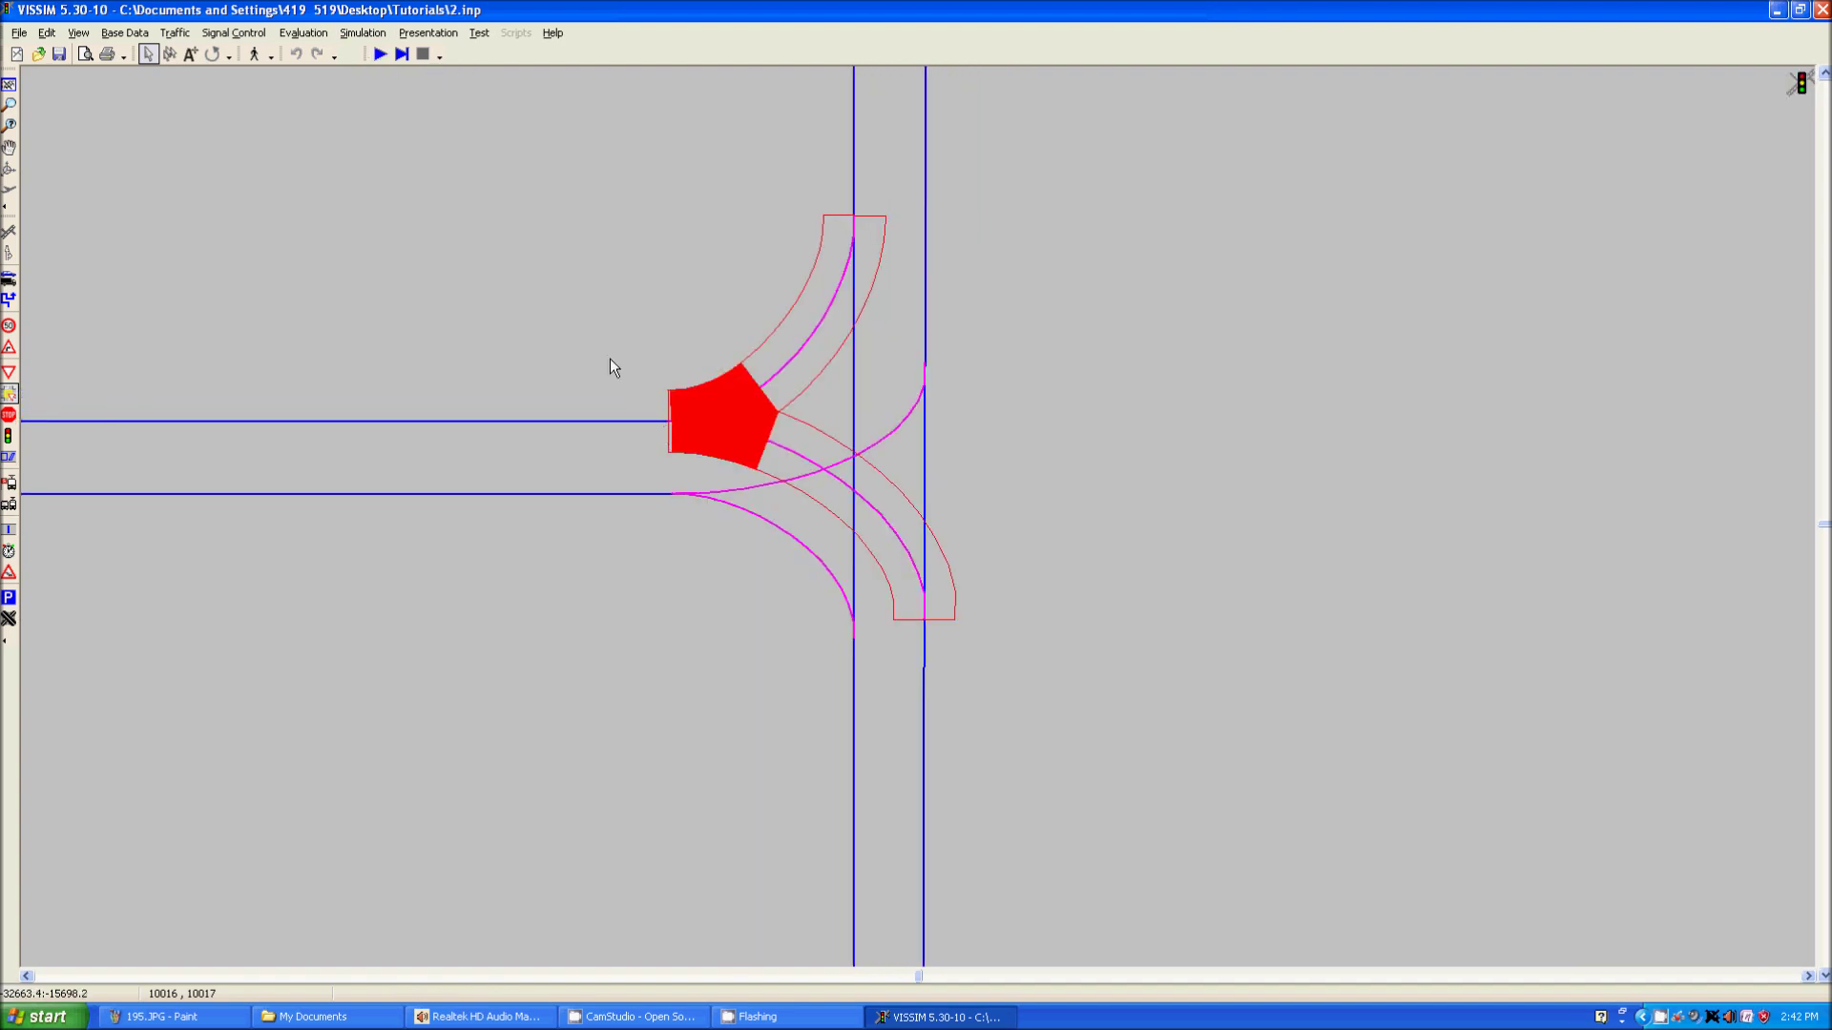
{"action": "left_click_drag", "start_coordinate": [610, 360], "coordinate": [616, 392]}
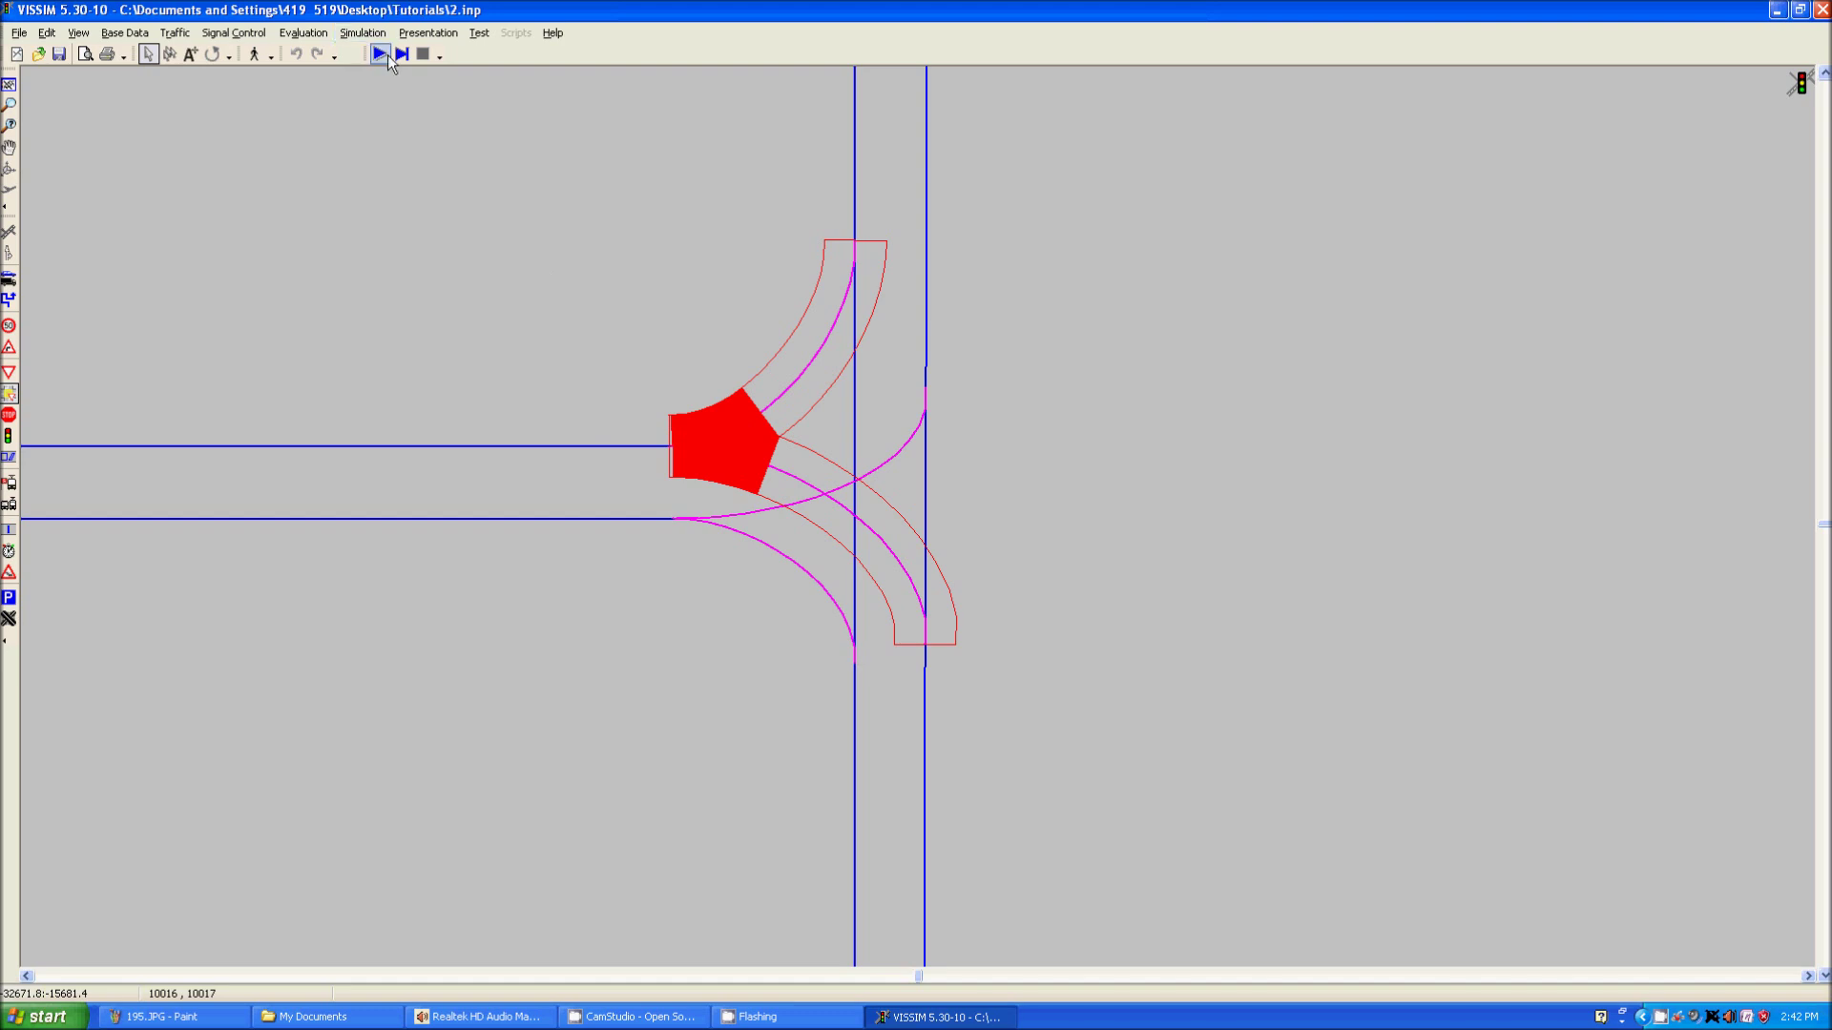
{"action": "left_click", "coordinate": [581, 569]}
Make connector 10016 yield to 15 at the conflict area crossing the main road
{"action": "left_click_drag", "start_coordinate": [688, 627], "coordinate": [668, 574]}
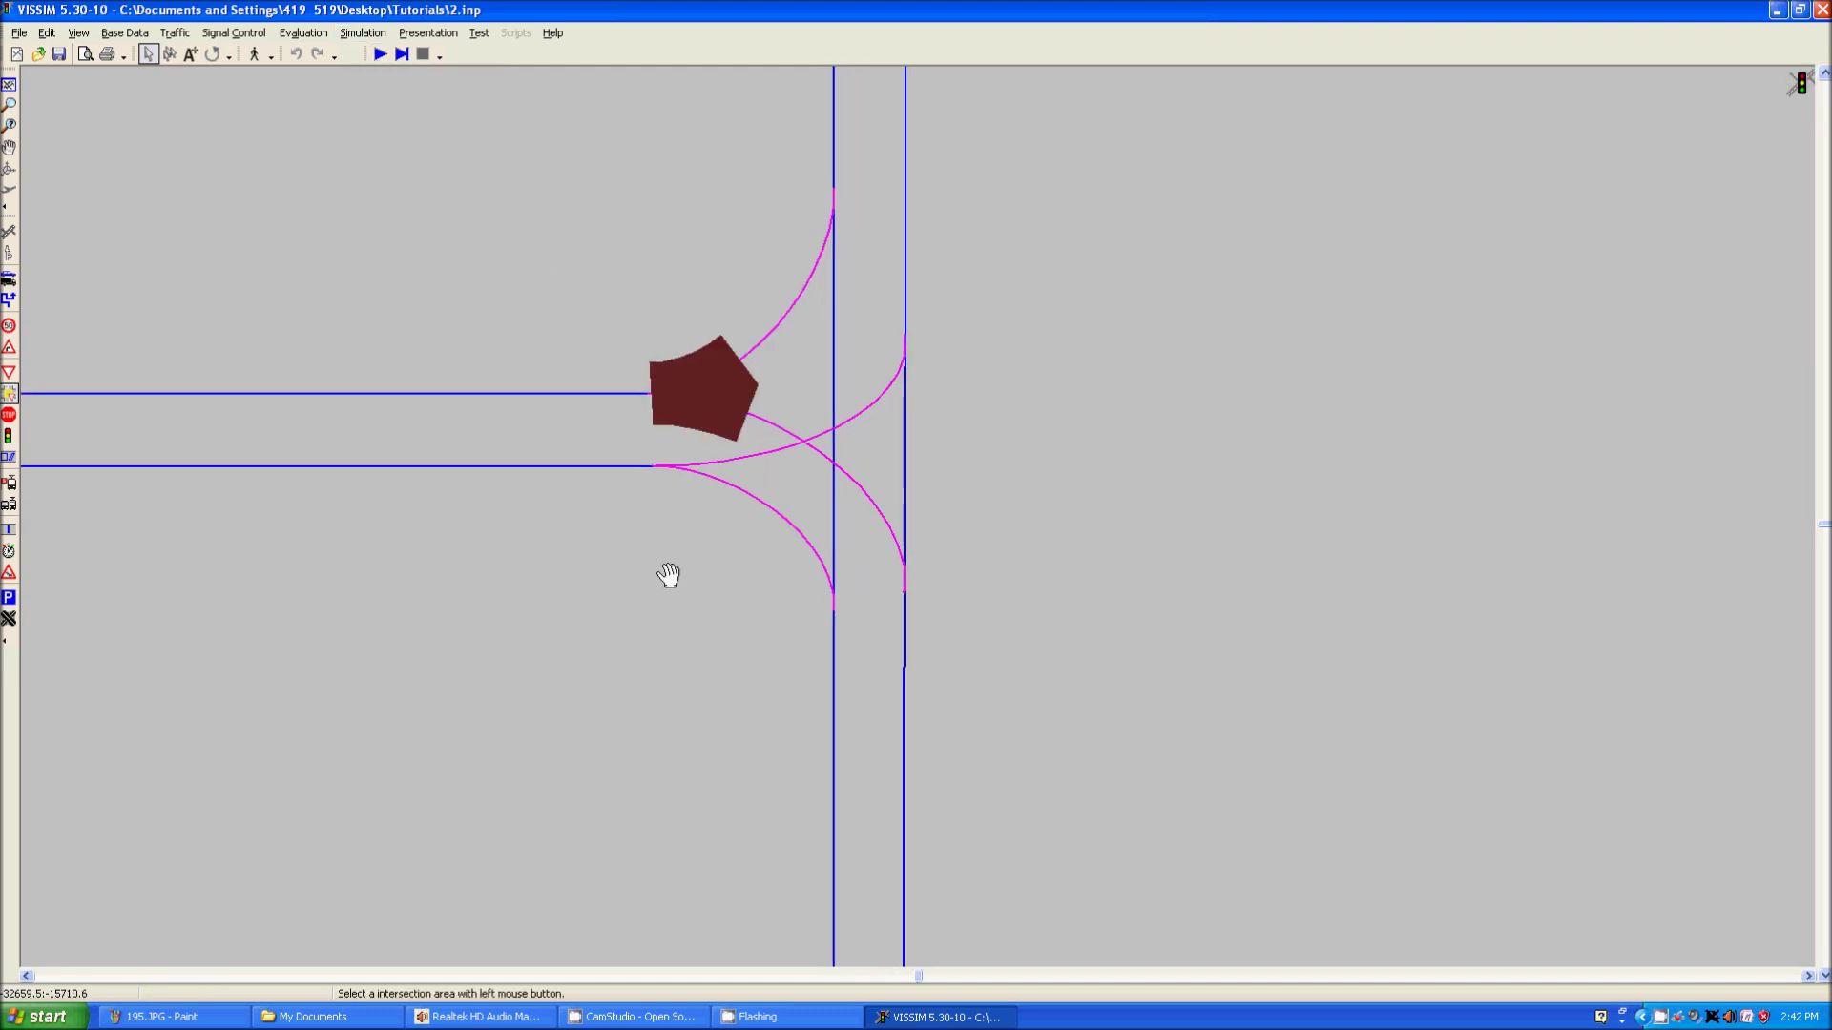
{"action": "scroll", "coordinate": [728, 519], "scroll_direction": "up", "scroll_amount": 2}
{"action": "left_click_drag", "start_coordinate": [728, 519], "coordinate": [761, 553]}
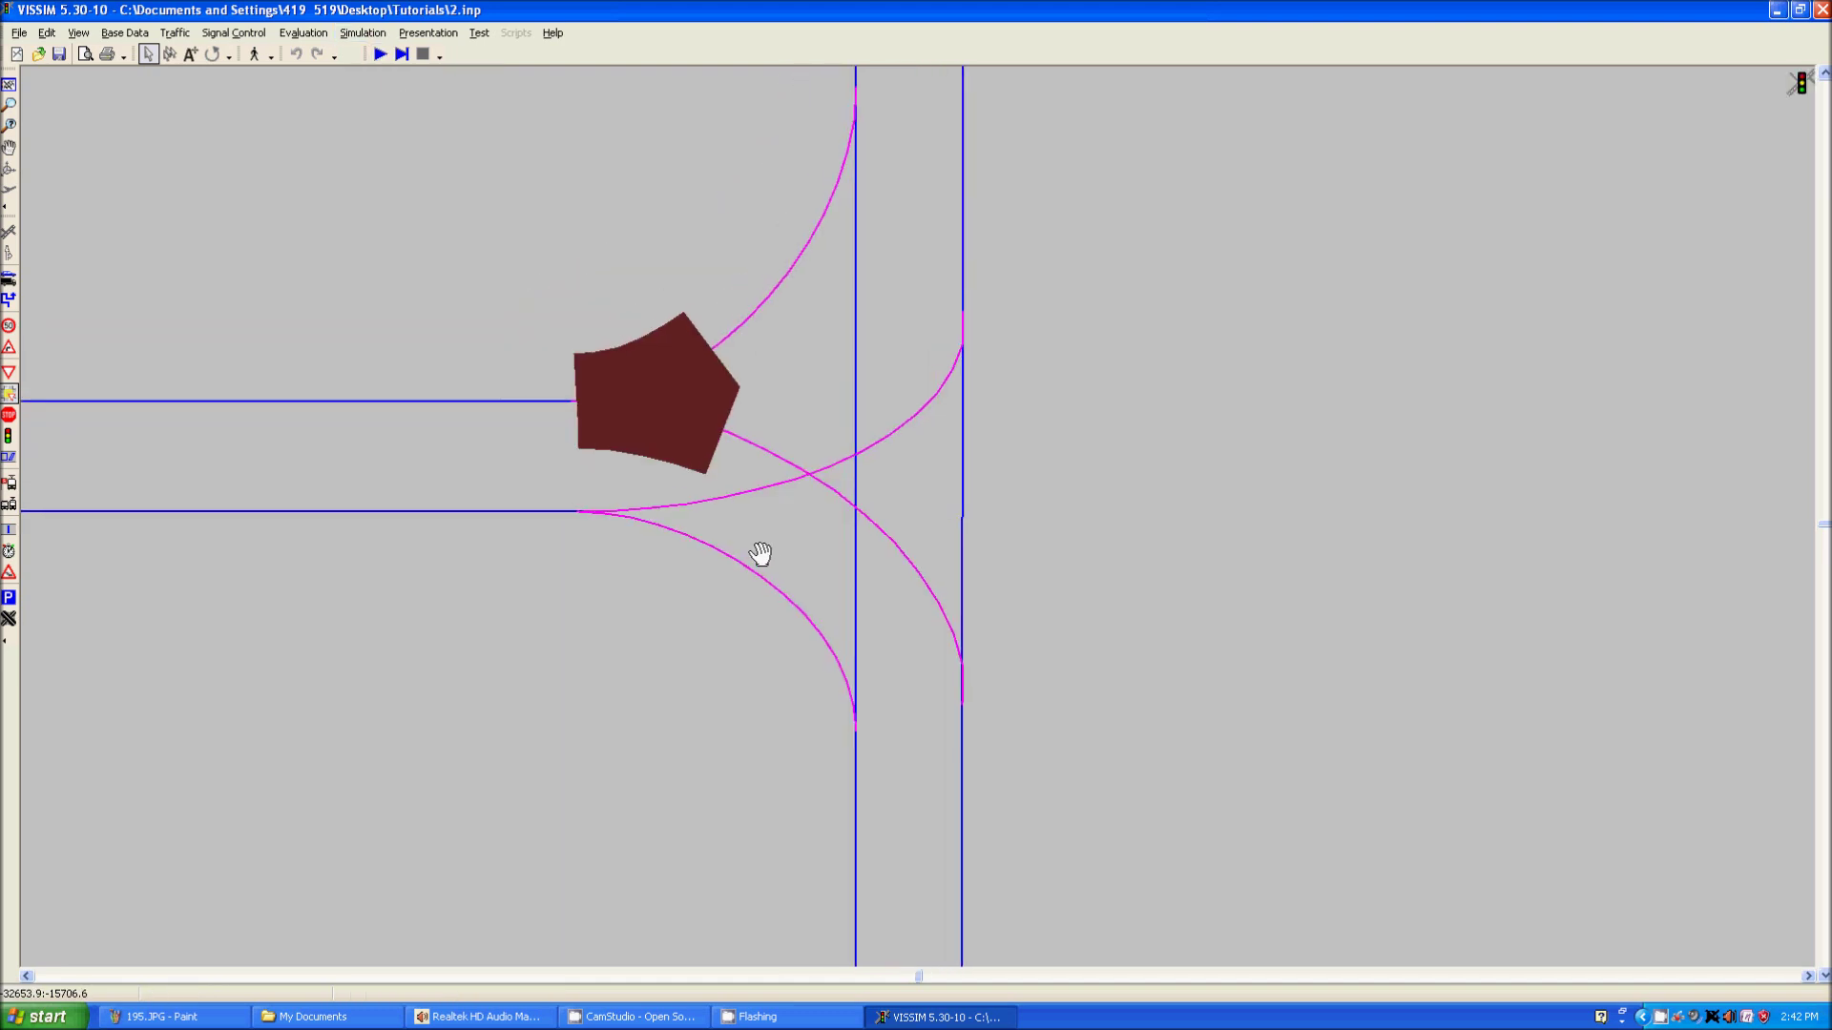
{"action": "left_click", "coordinate": [863, 513]}
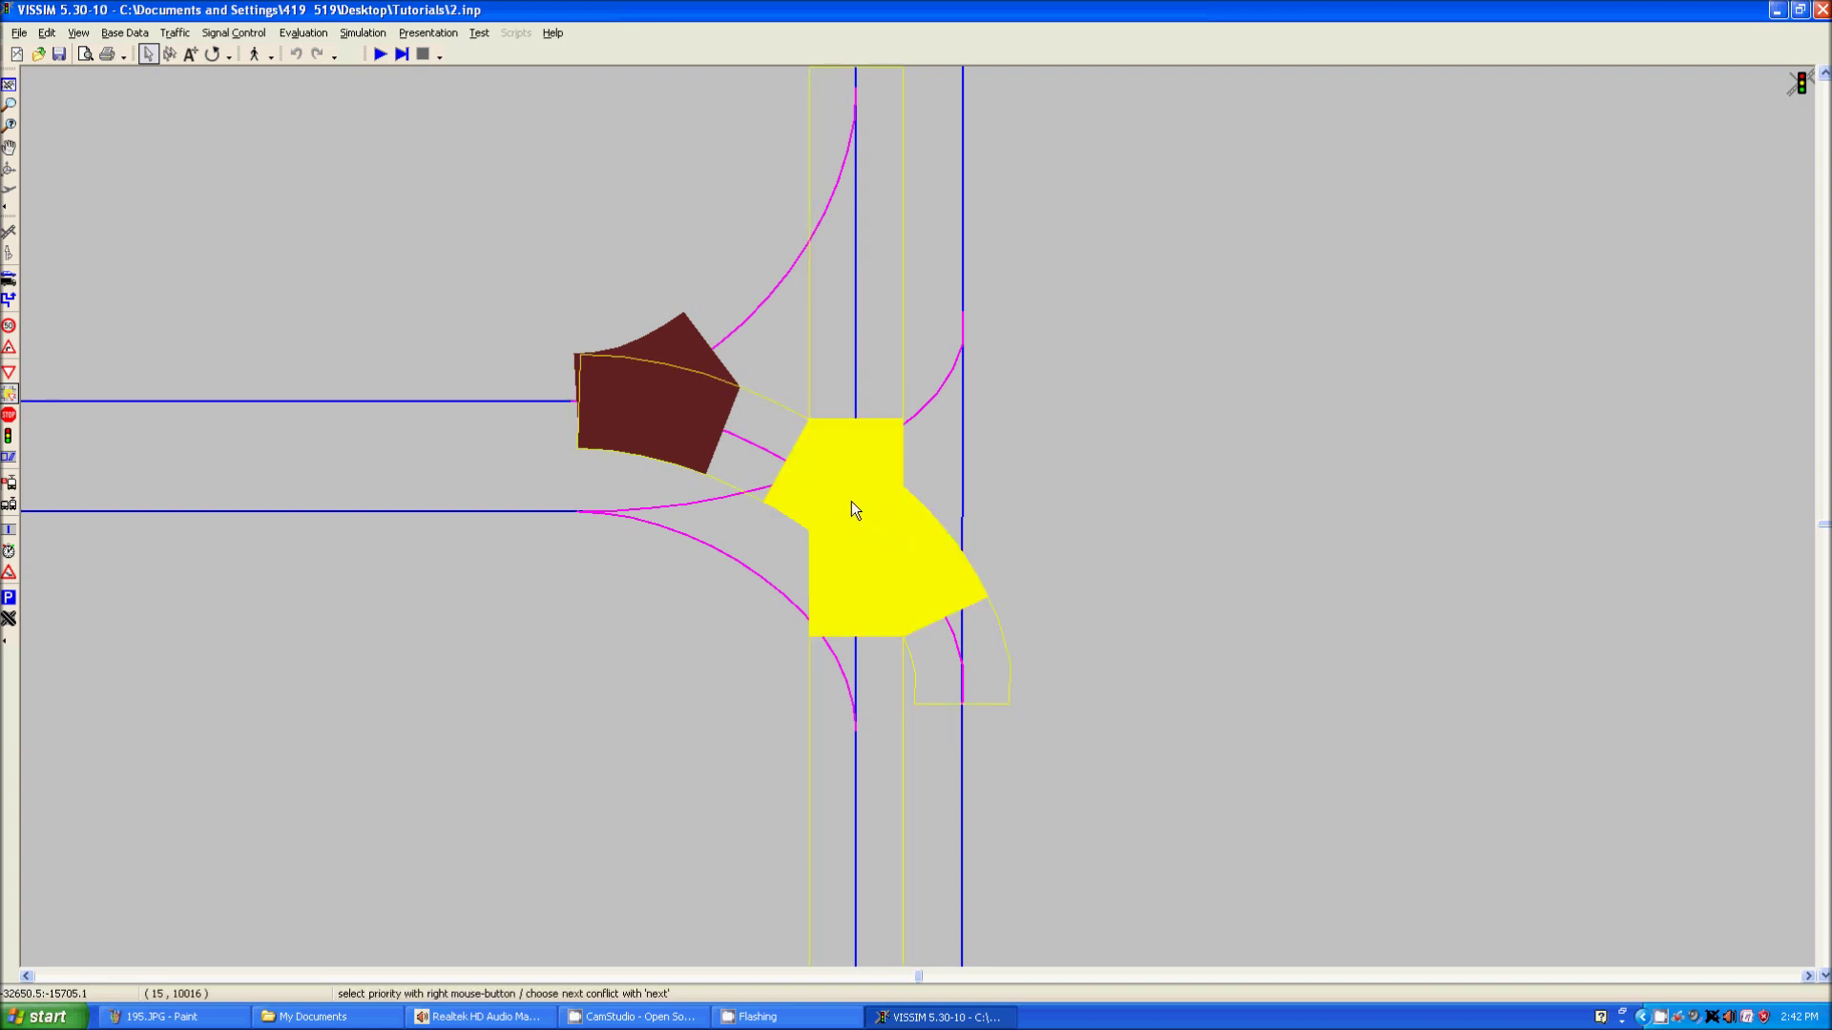
{"action": "right_click", "coordinate": [854, 510]}
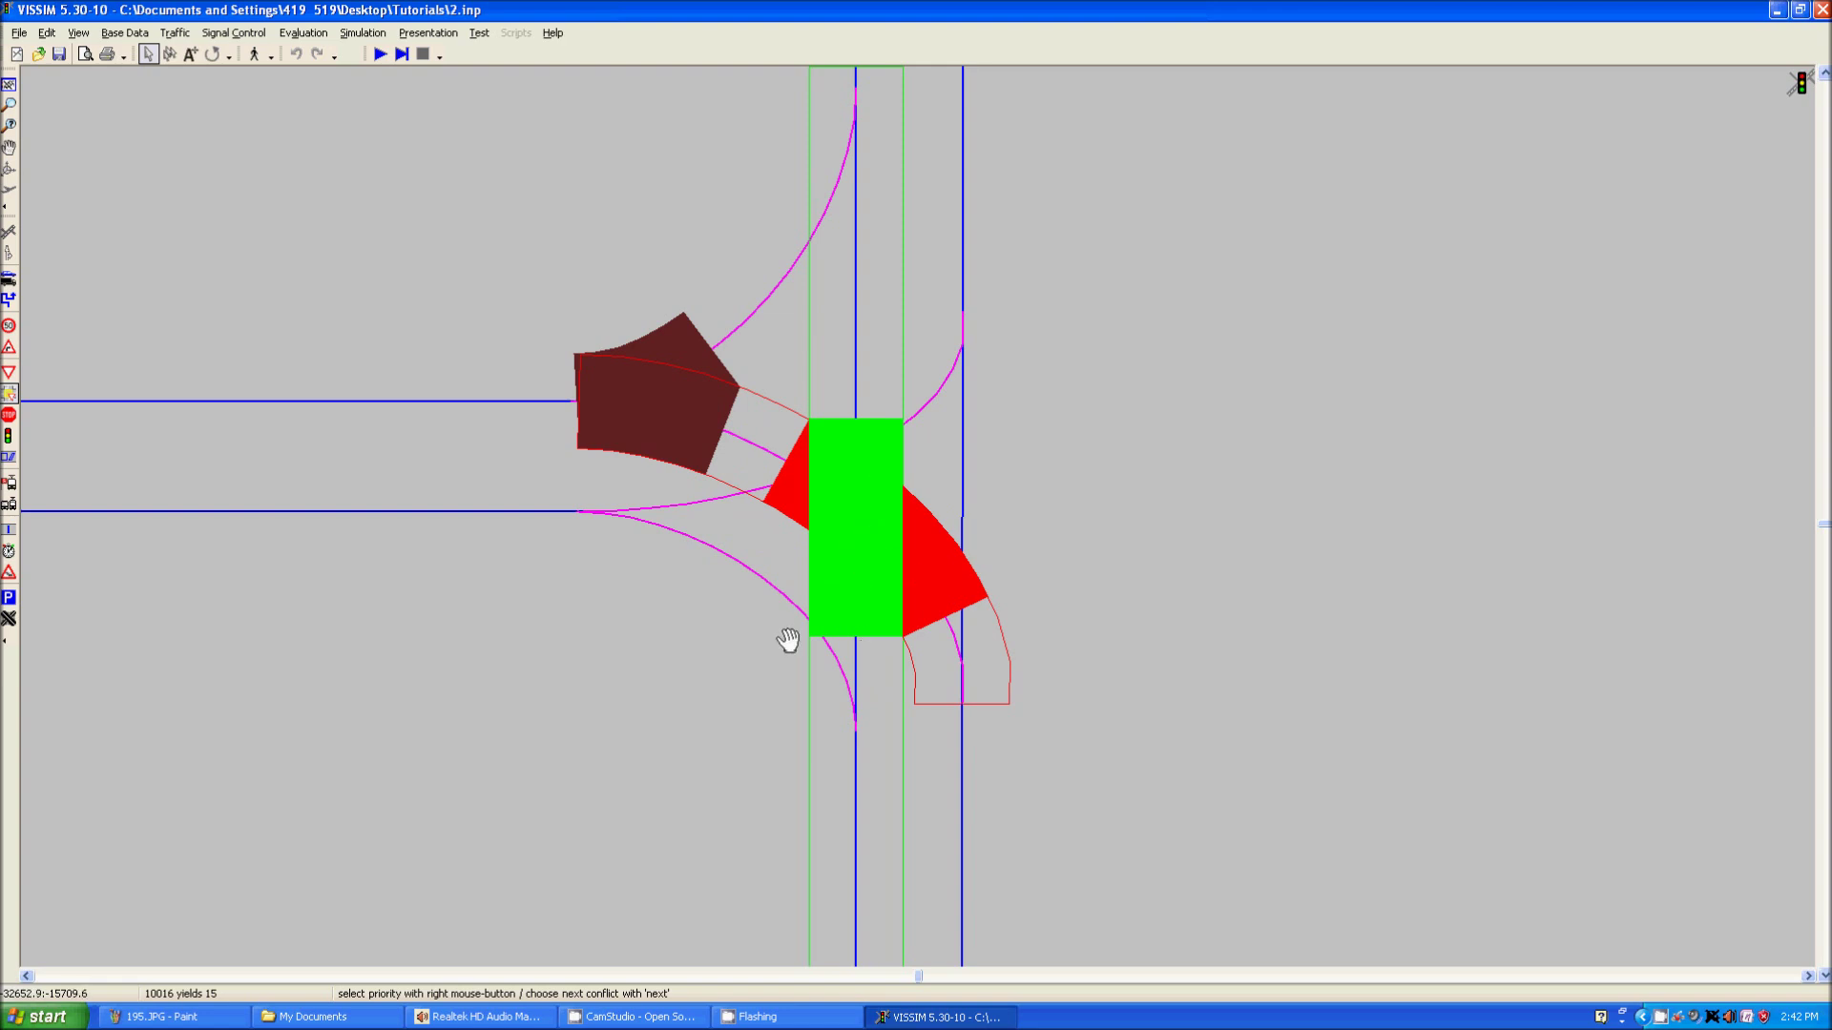
{"action": "left_click_drag", "start_coordinate": [788, 639], "coordinate": [785, 574]}
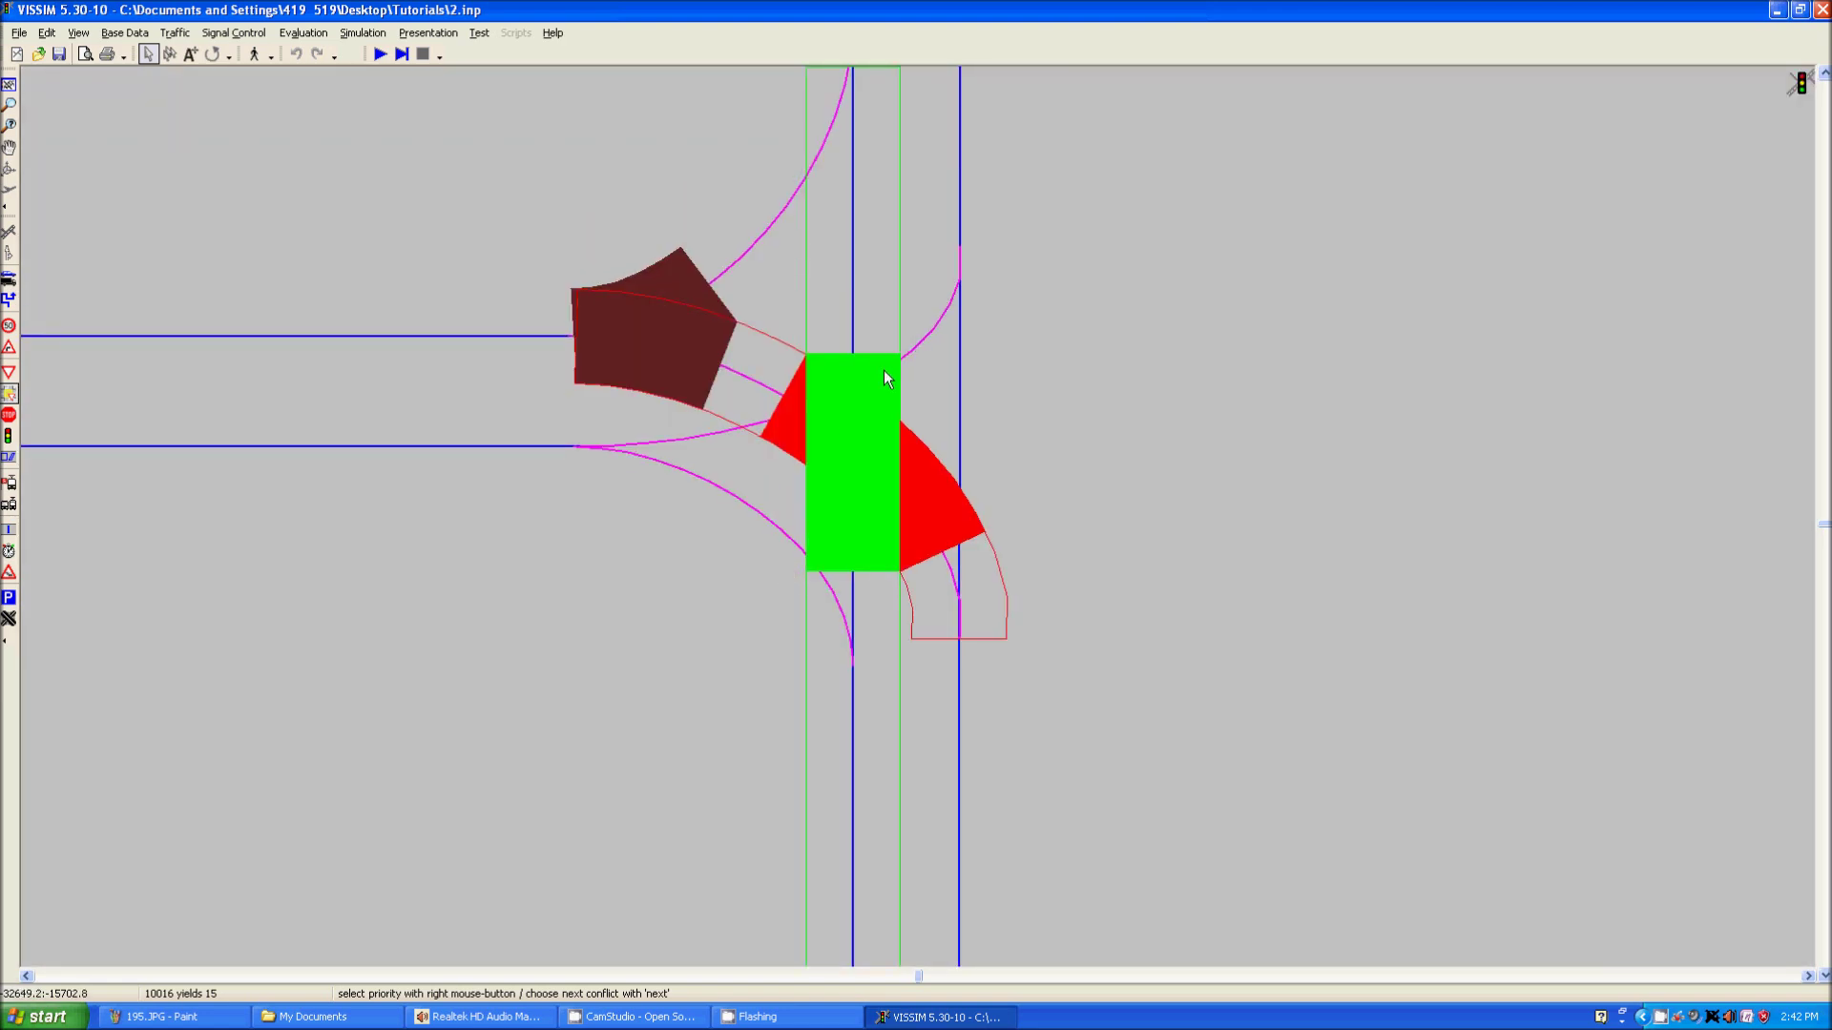
{"action": "left_click", "coordinate": [664, 572]}
Make 10015 yield to 14 on the far main-road lane and start the simulation
{"action": "scroll", "coordinate": [660, 563], "scroll_direction": "down", "scroll_amount": 1}
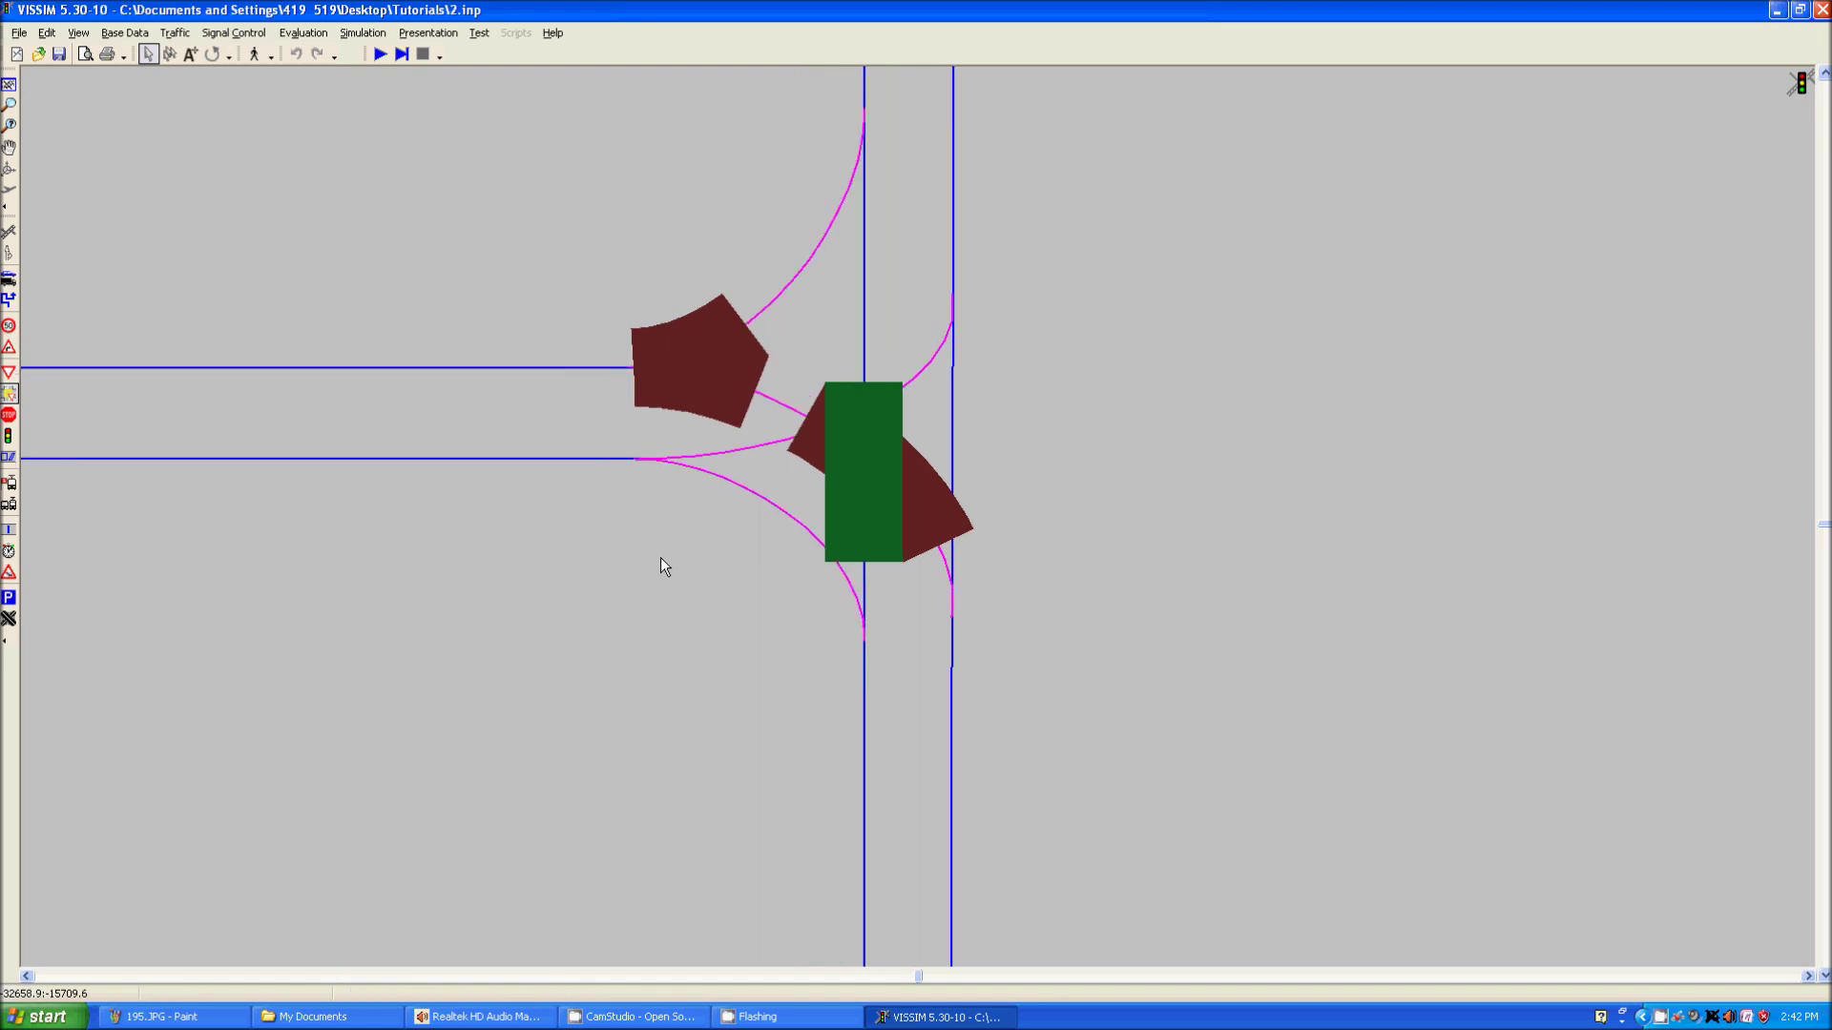
{"action": "scroll", "coordinate": [935, 385], "scroll_direction": "up", "scroll_amount": 1}
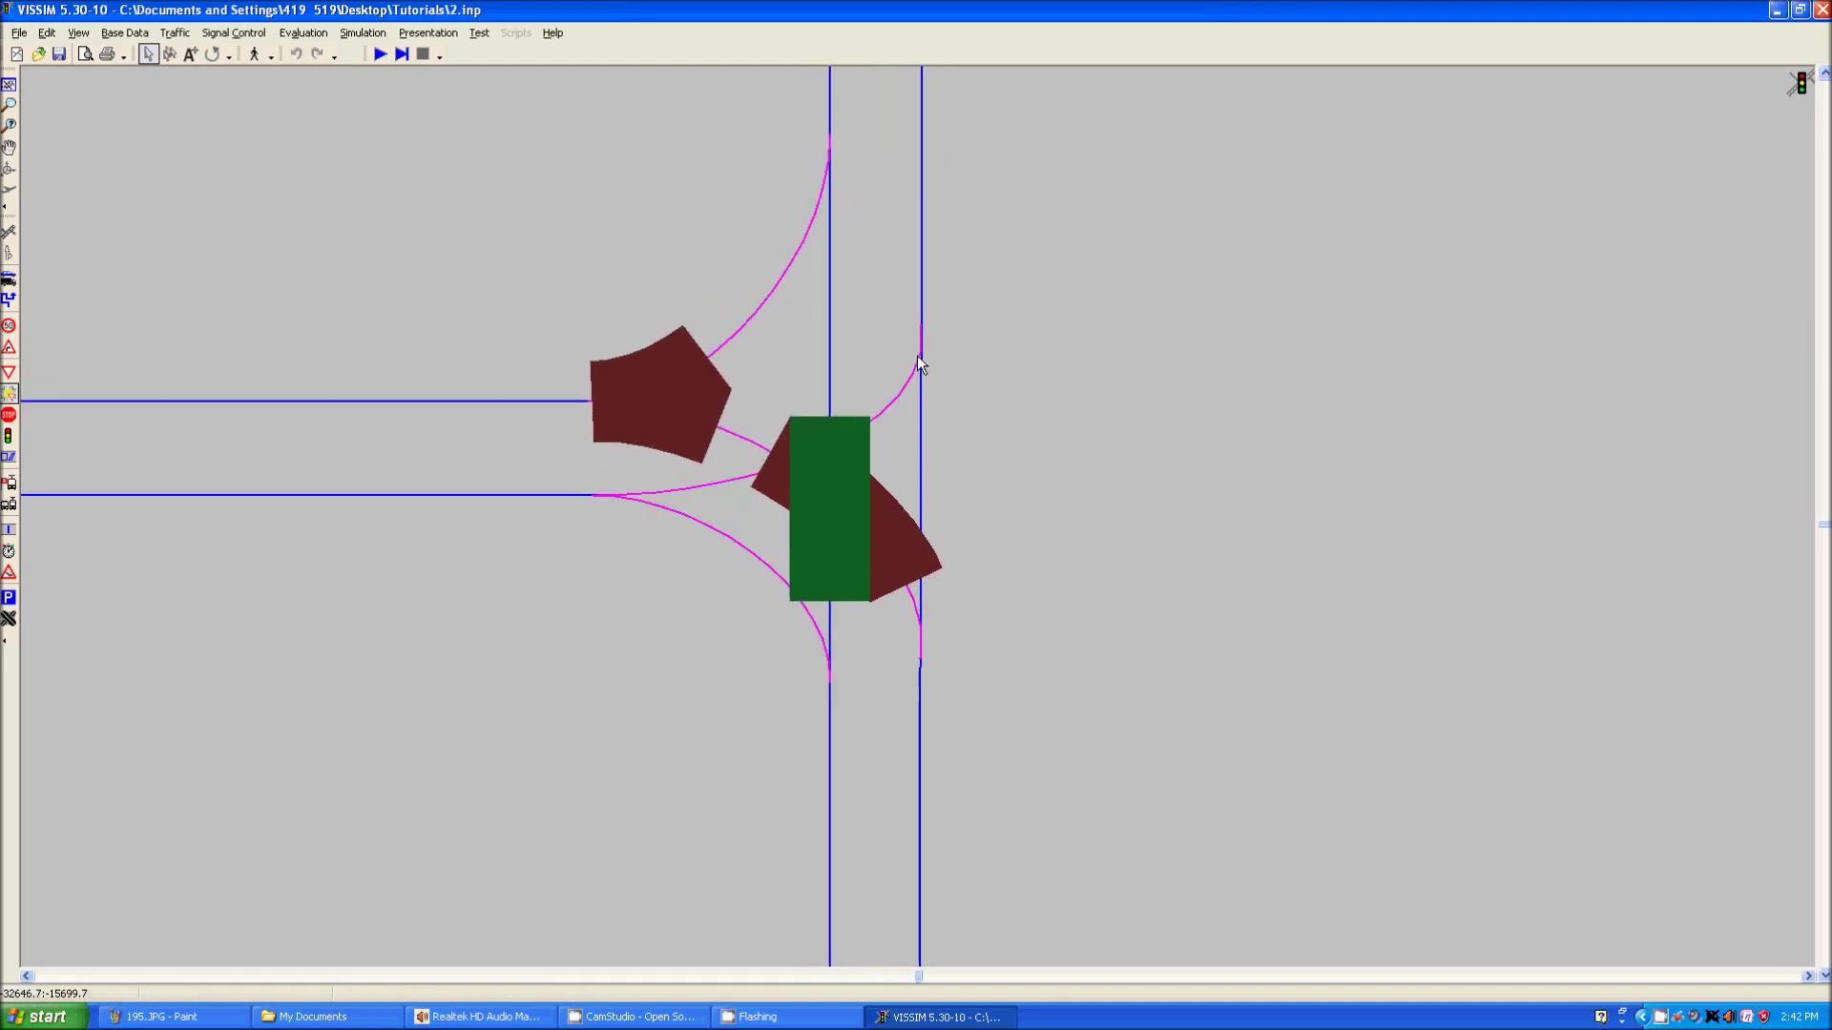
{"action": "left_click", "coordinate": [924, 360]}
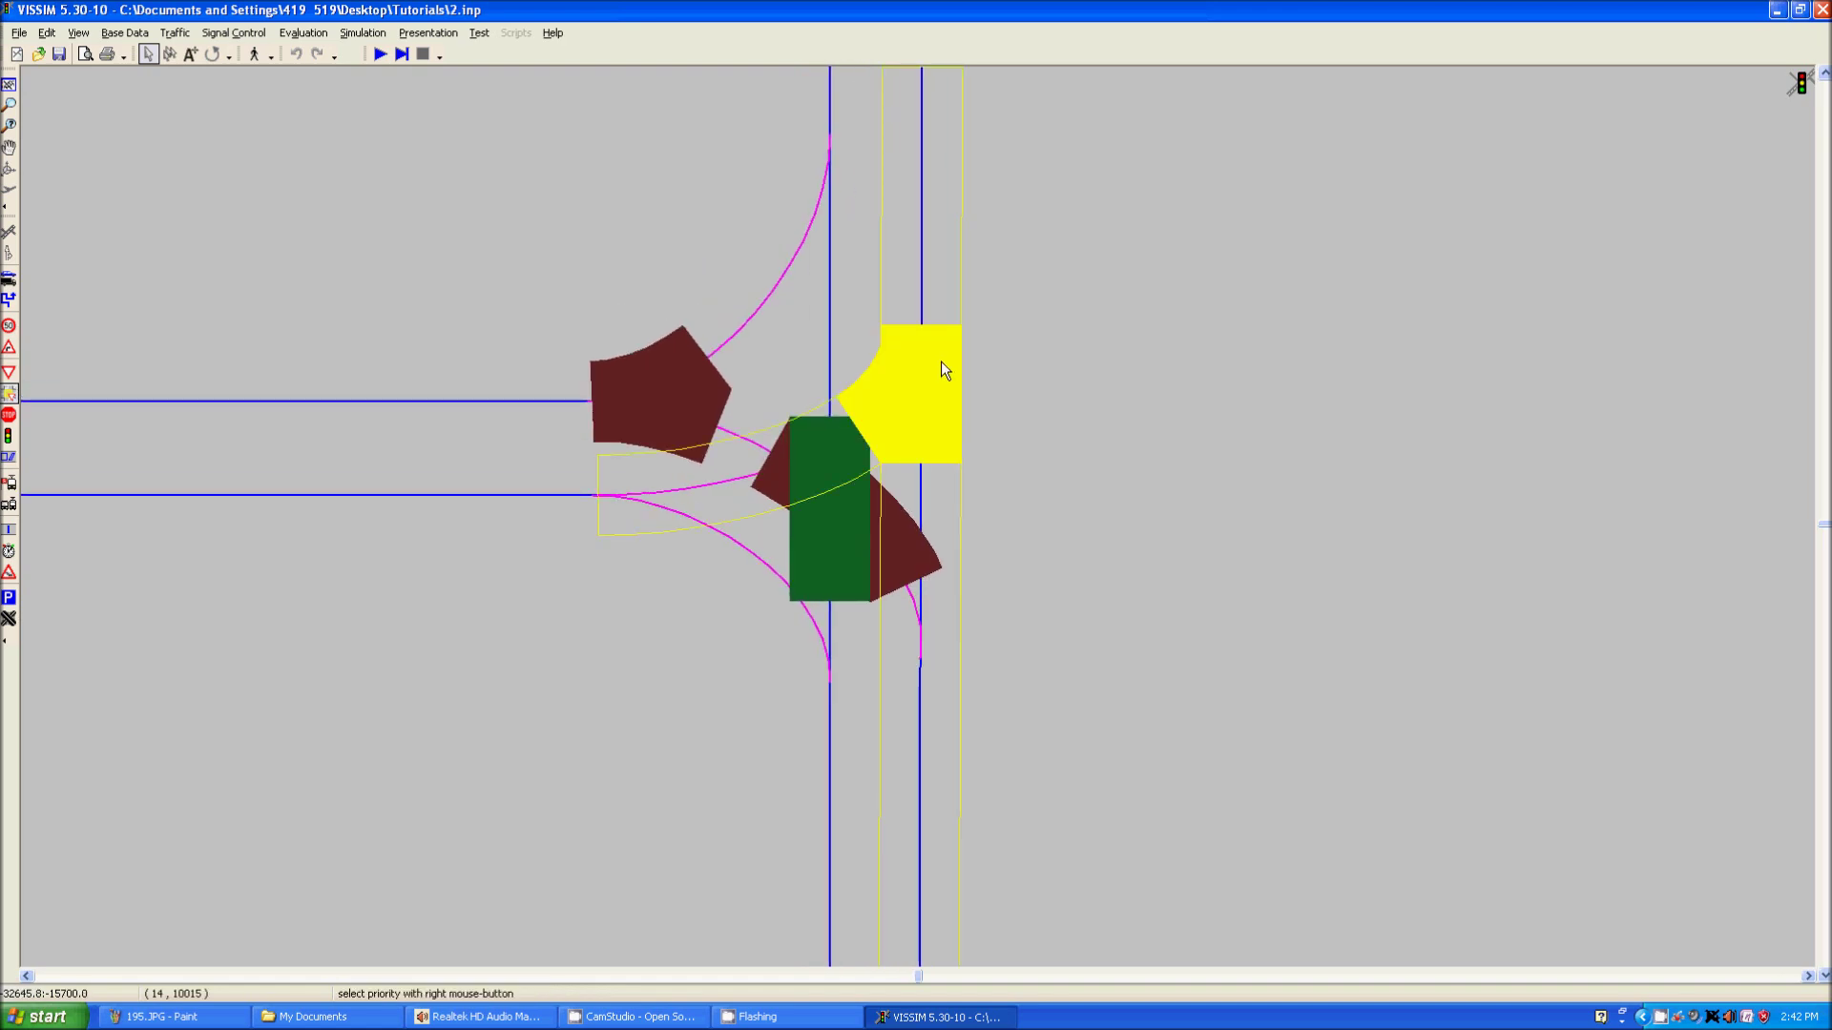
{"action": "right_click", "coordinate": [941, 361]}
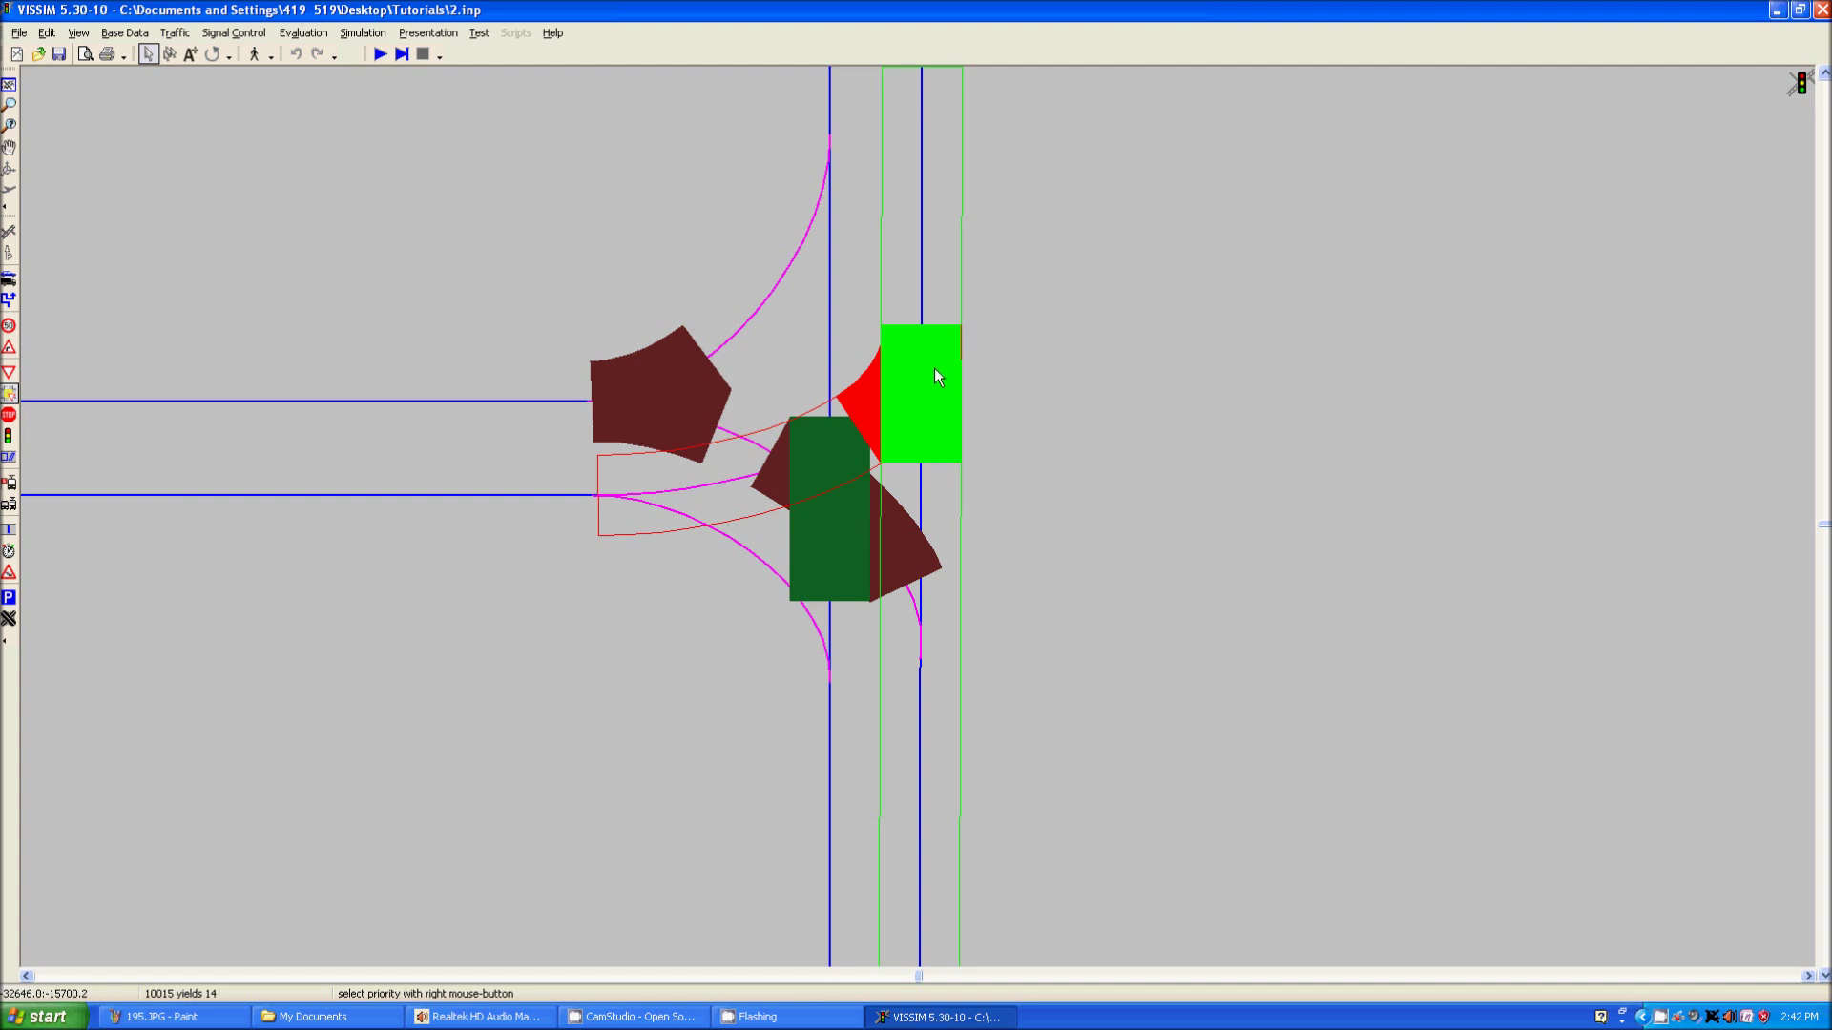
{"action": "left_click", "coordinate": [382, 54]}
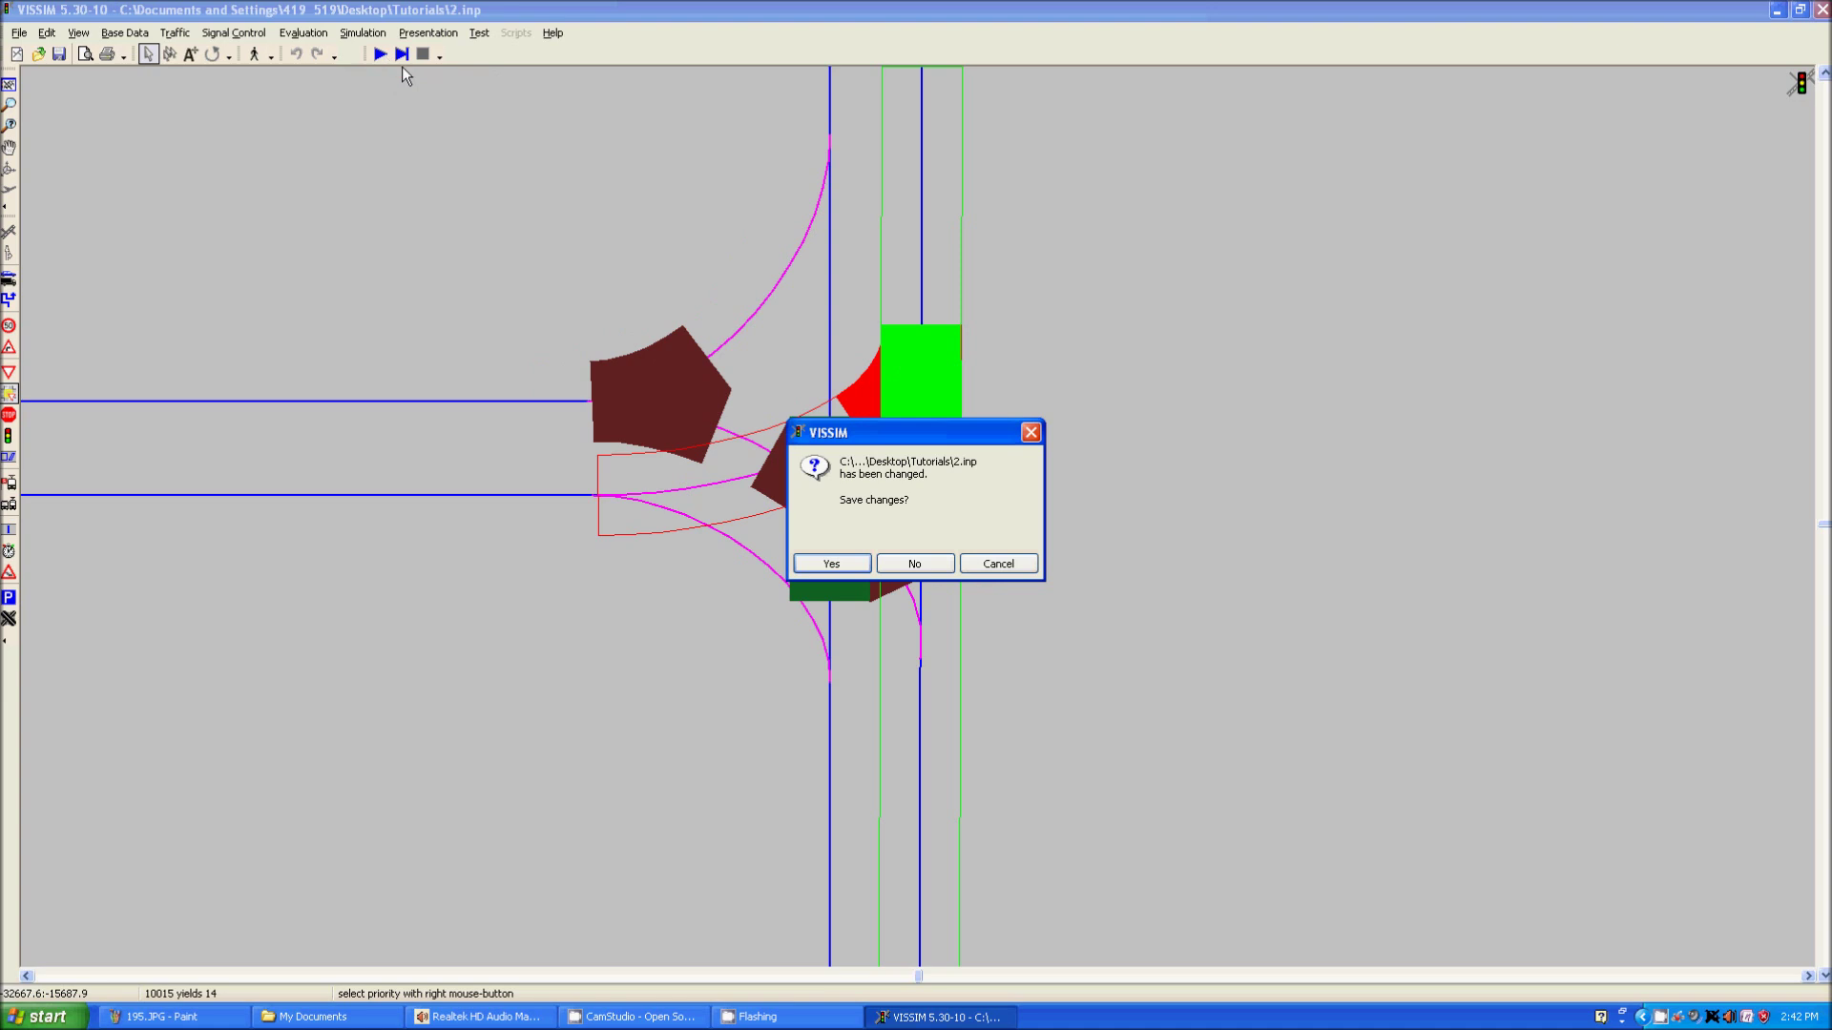
Save 2.inp, watch the simulation with the new conflict priorities, then stop it
{"action": "left_click", "coordinate": [846, 563]}
{"action": "left_click_drag", "start_coordinate": [579, 663], "coordinate": [662, 703]}
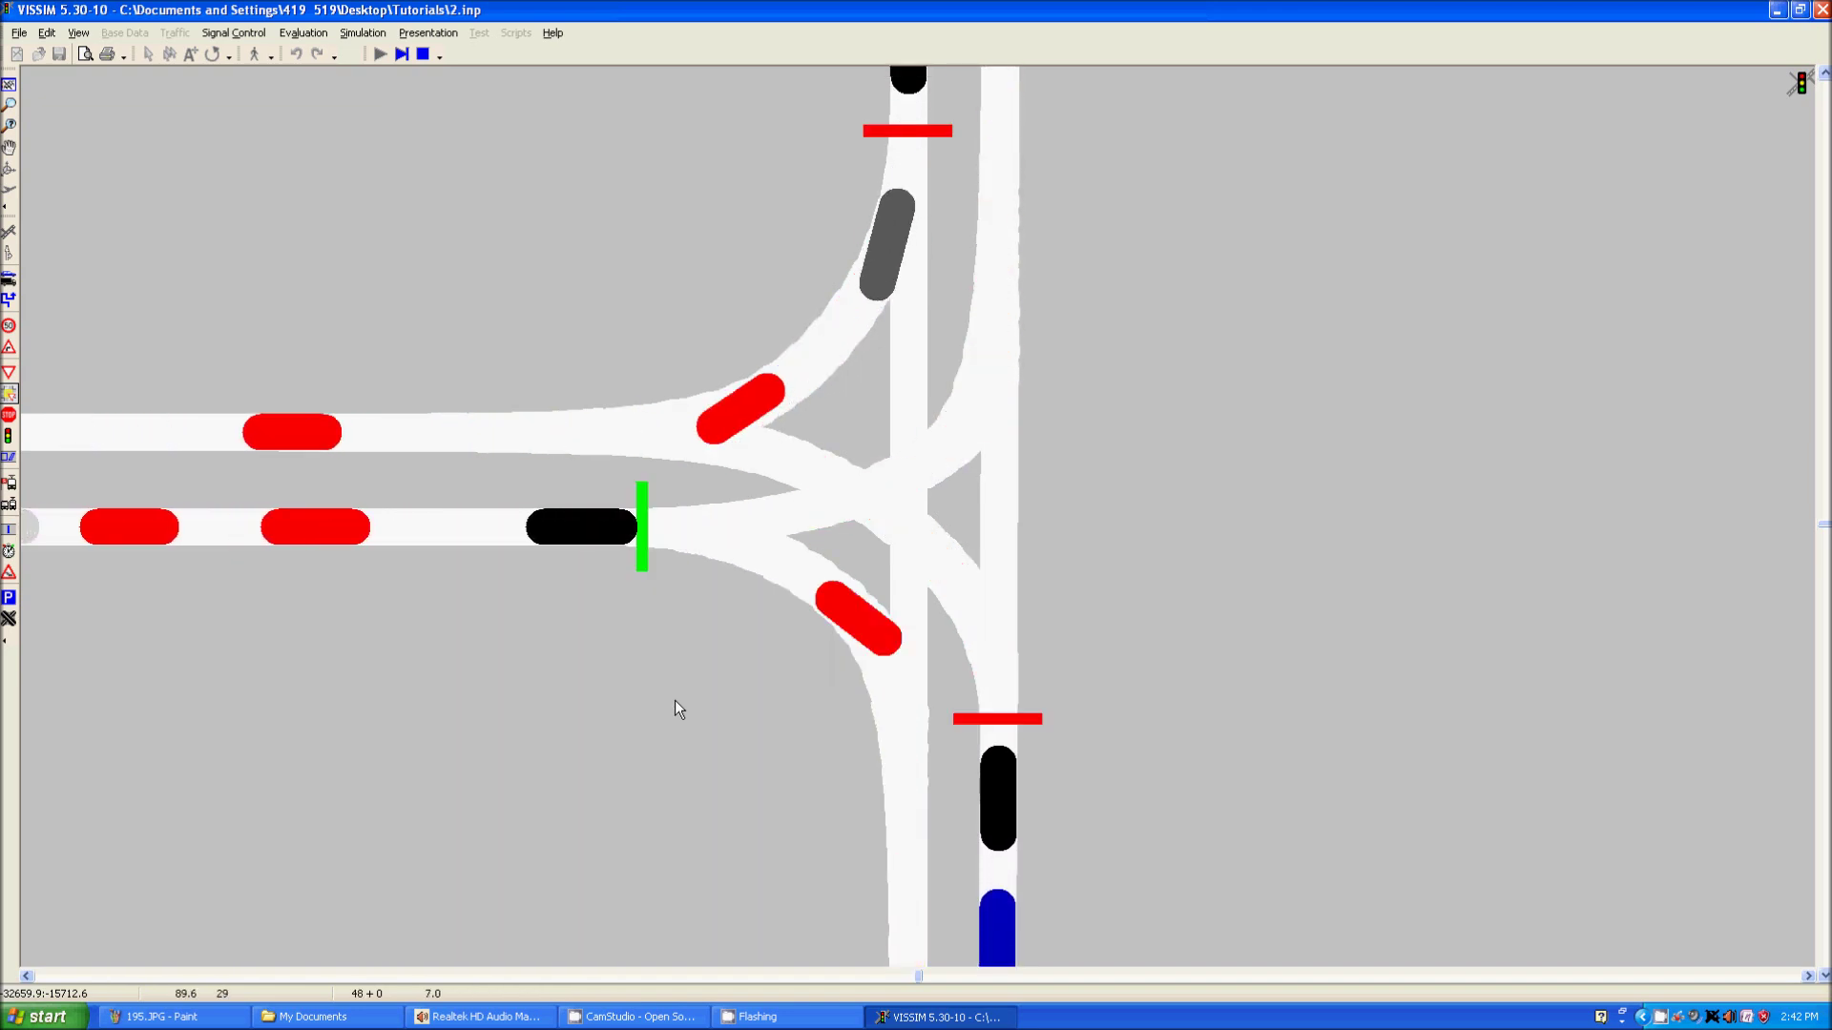
{"action": "key", "text": "ctrl+a"}
{"action": "key", "text": "ctrl+a"}
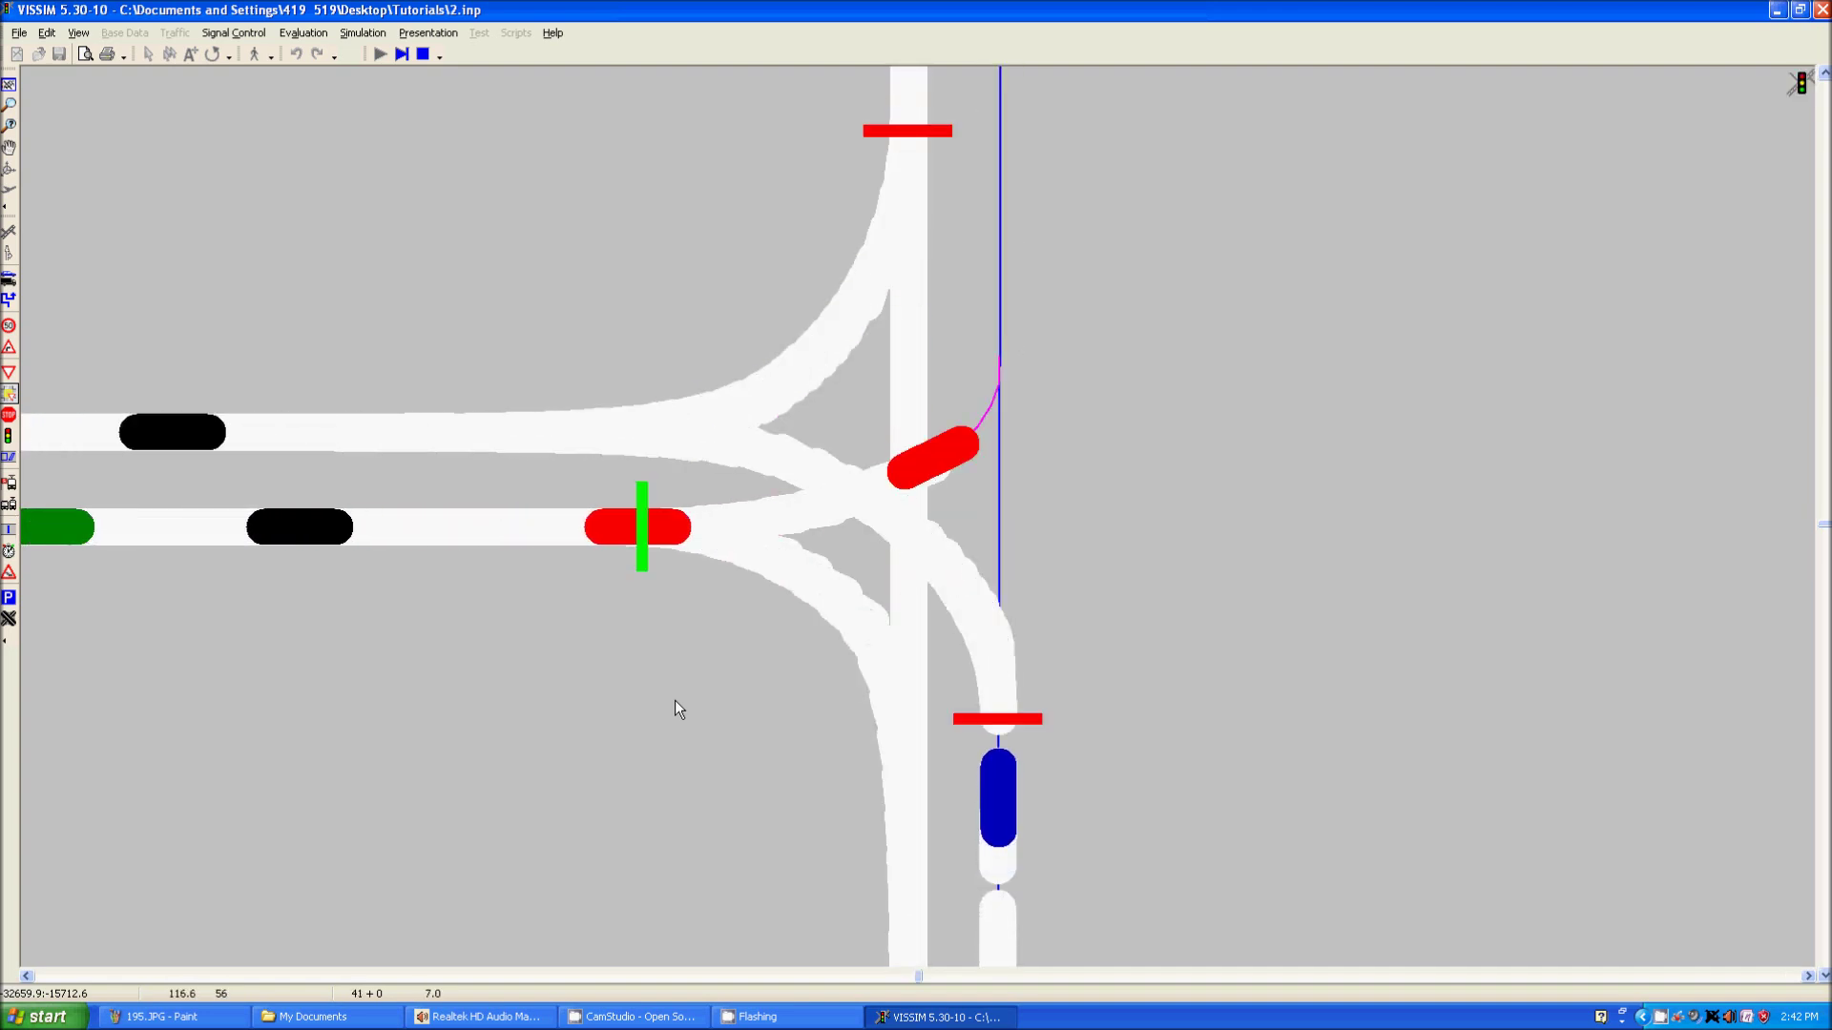
{"action": "left_click", "coordinate": [423, 53]}
Set the left-turn merge conflict area so connector 10016 yields to 10017
{"action": "left_click", "coordinate": [896, 515]}
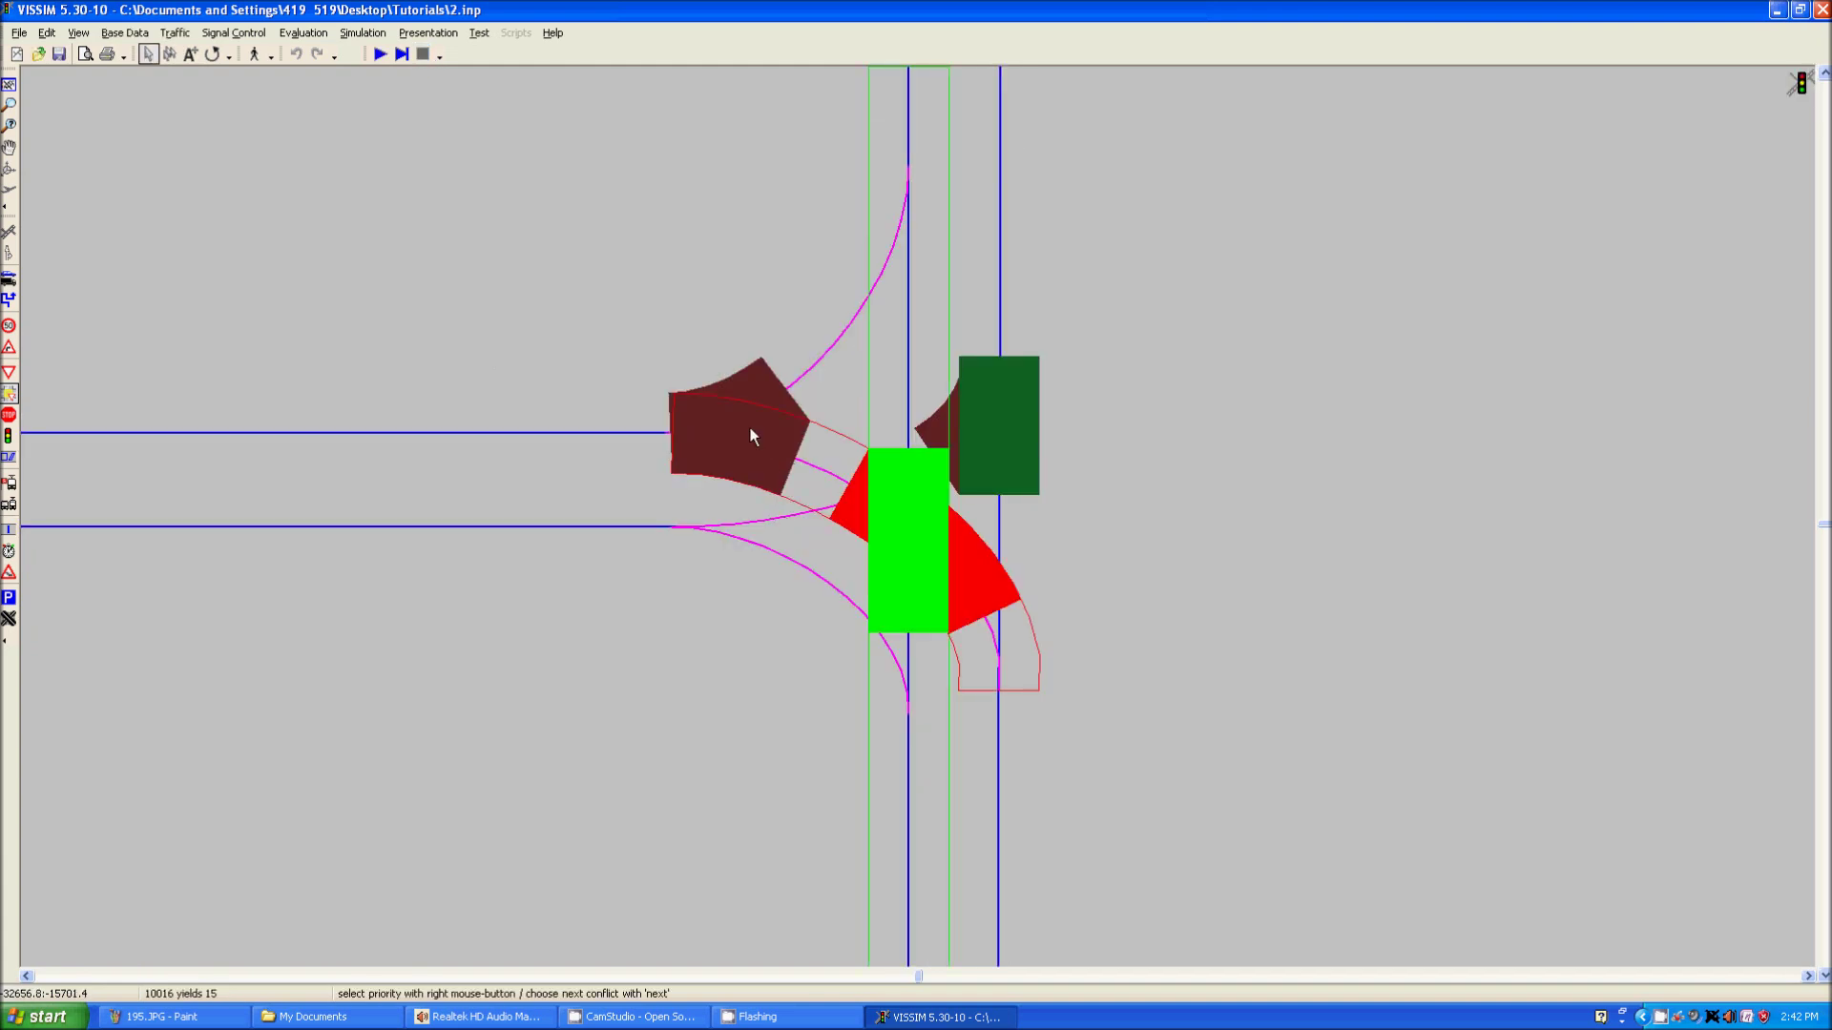
{"action": "left_click", "coordinate": [749, 436]}
{"action": "right_click", "coordinate": [748, 439]}
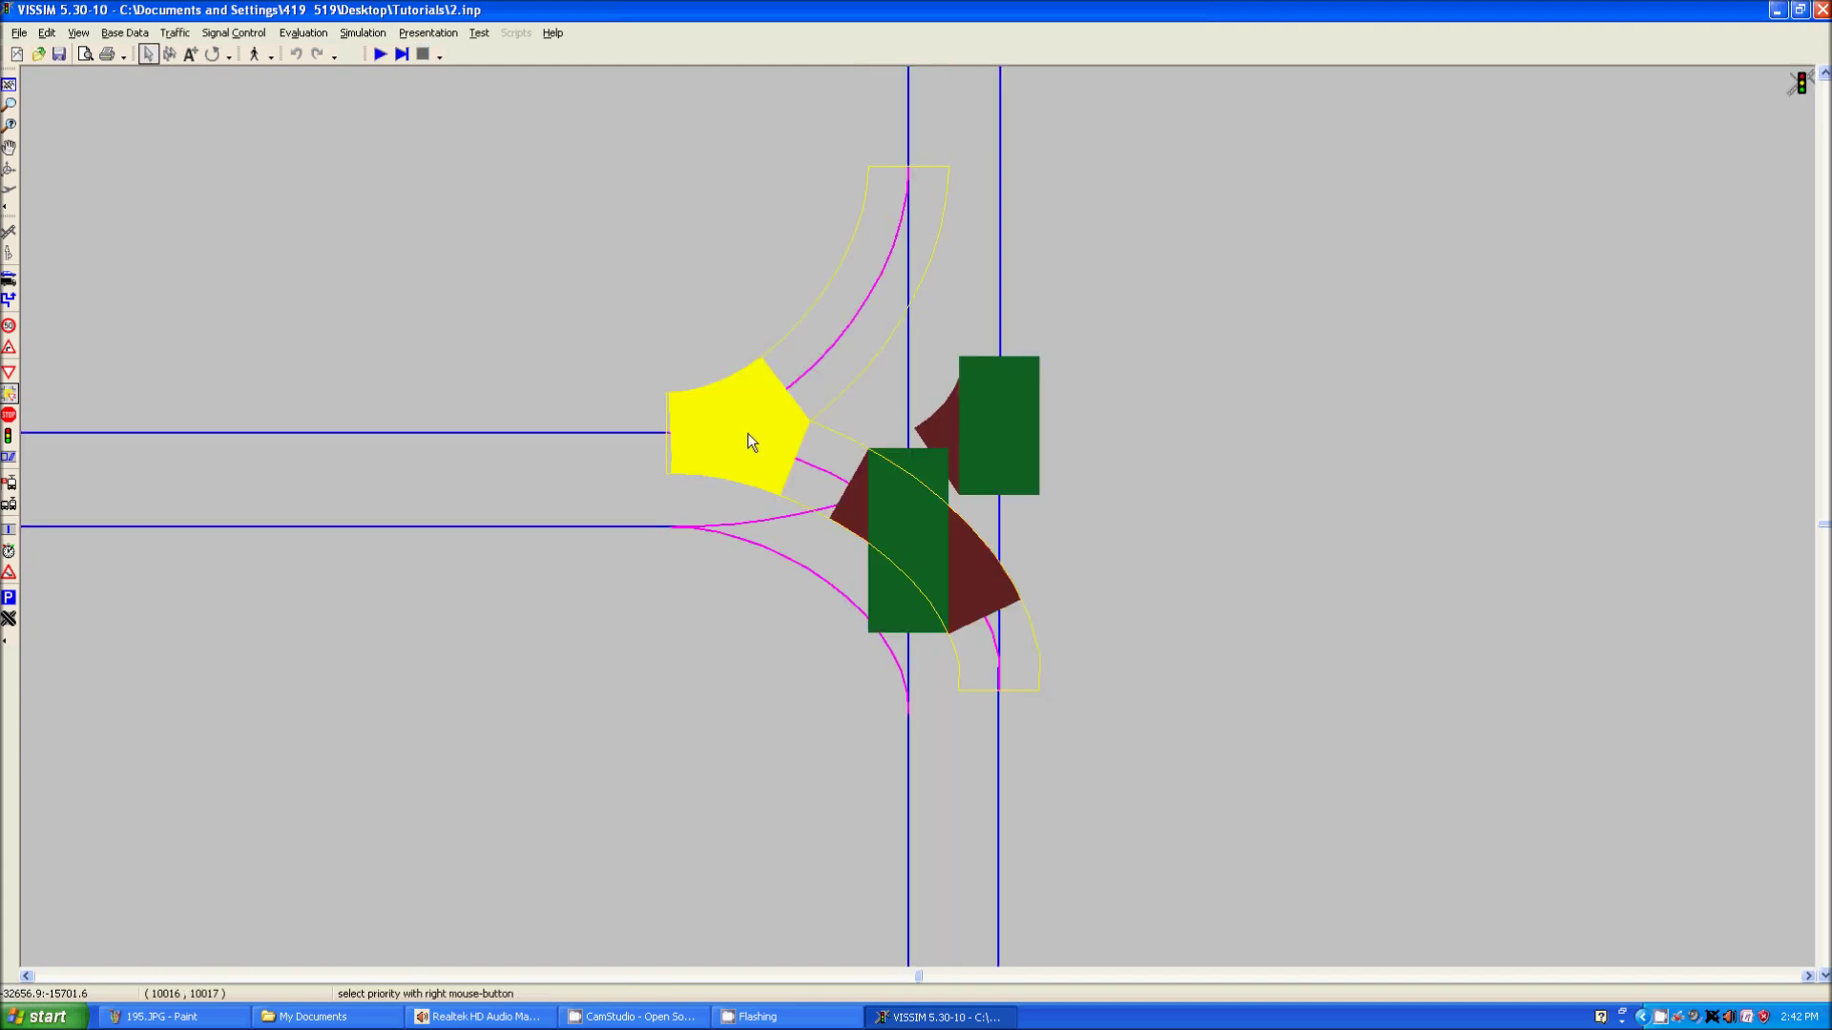
{"action": "right_click", "coordinate": [748, 448]}
{"action": "right_click", "coordinate": [746, 434]}
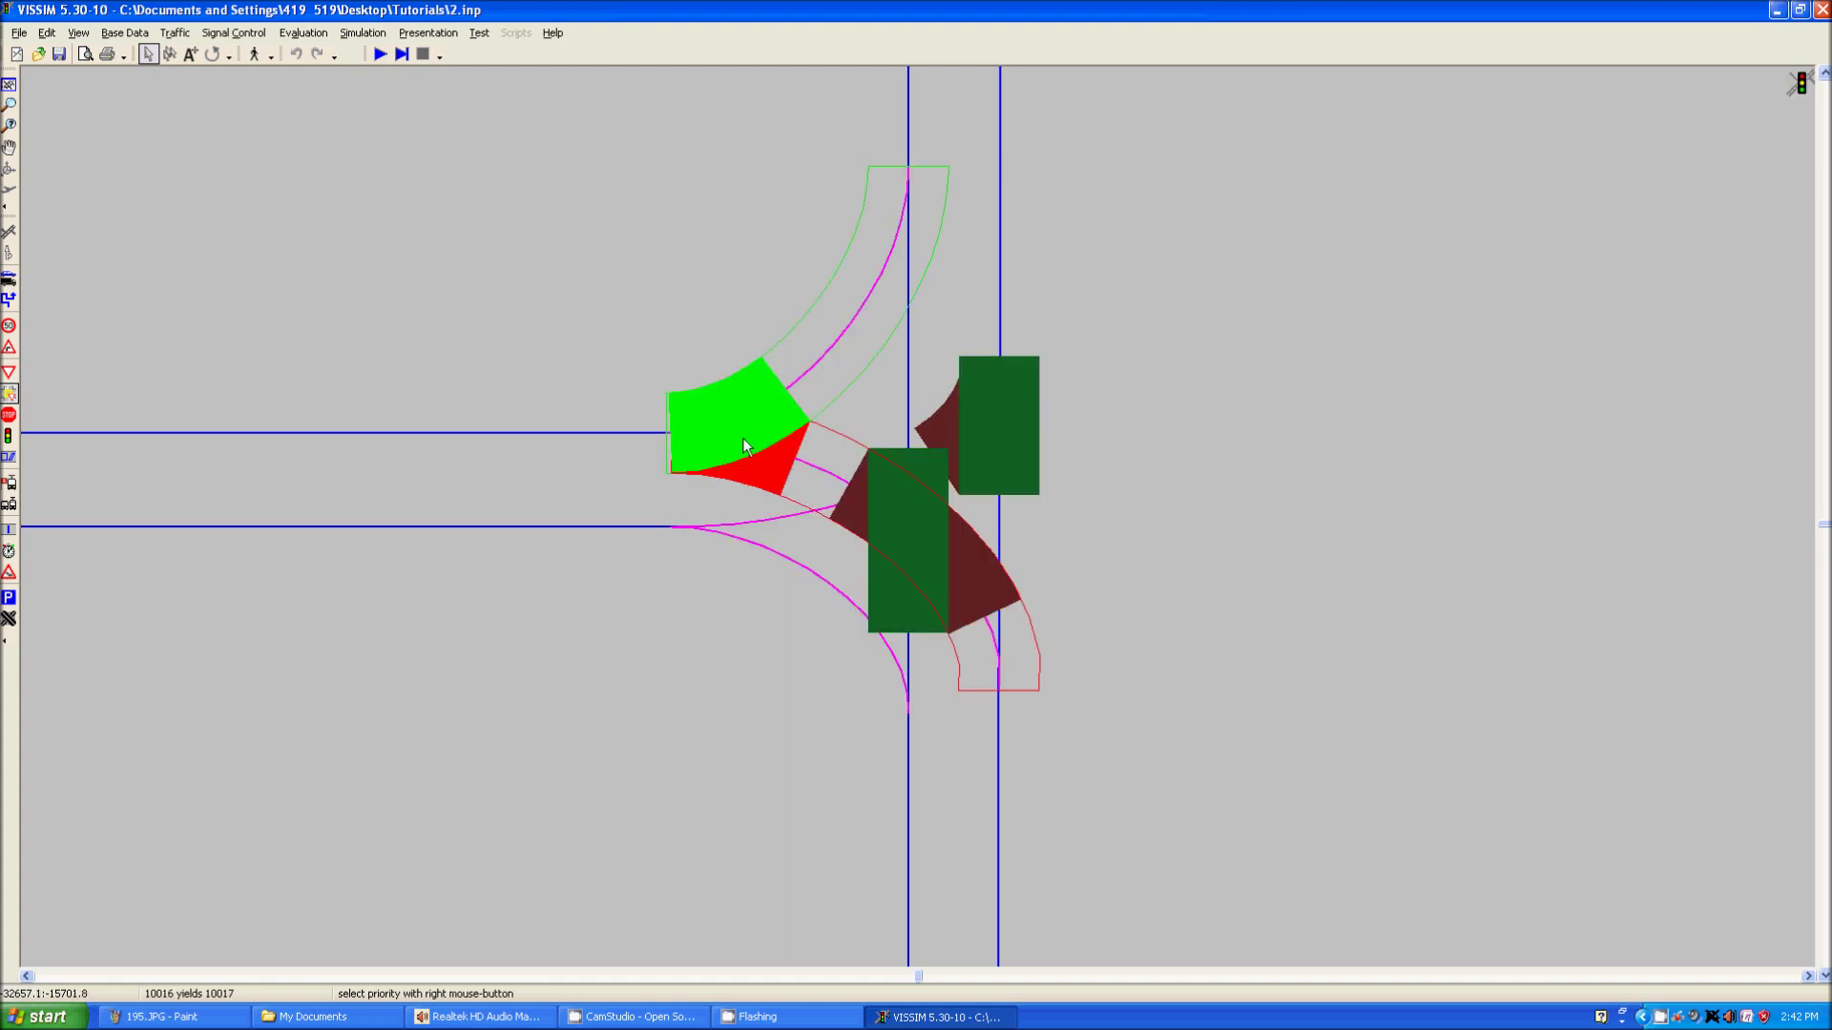
Flip the through-road conflict area's priority and start the simulation
{"action": "left_click", "coordinate": [994, 404]}
{"action": "right_click", "coordinate": [994, 403]}
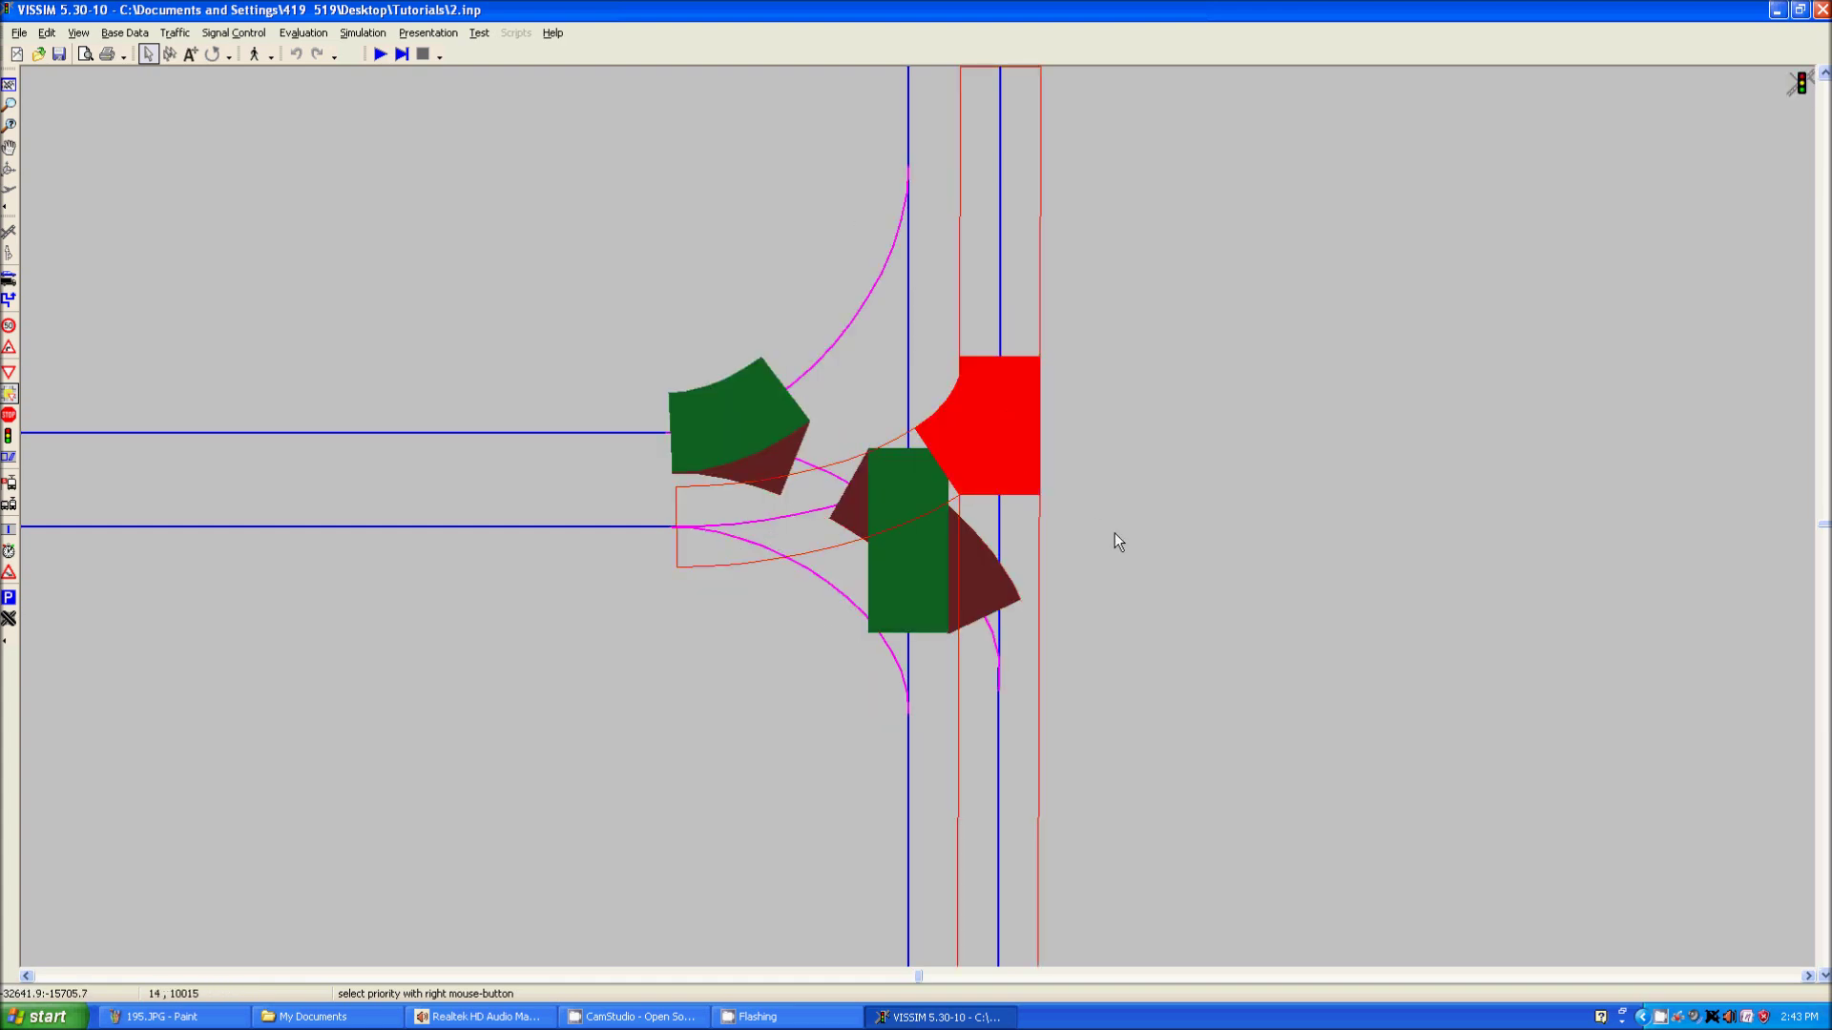
{"action": "right_click", "coordinate": [1013, 437]}
{"action": "scroll", "coordinate": [935, 431], "scroll_direction": "down", "scroll_amount": 1}
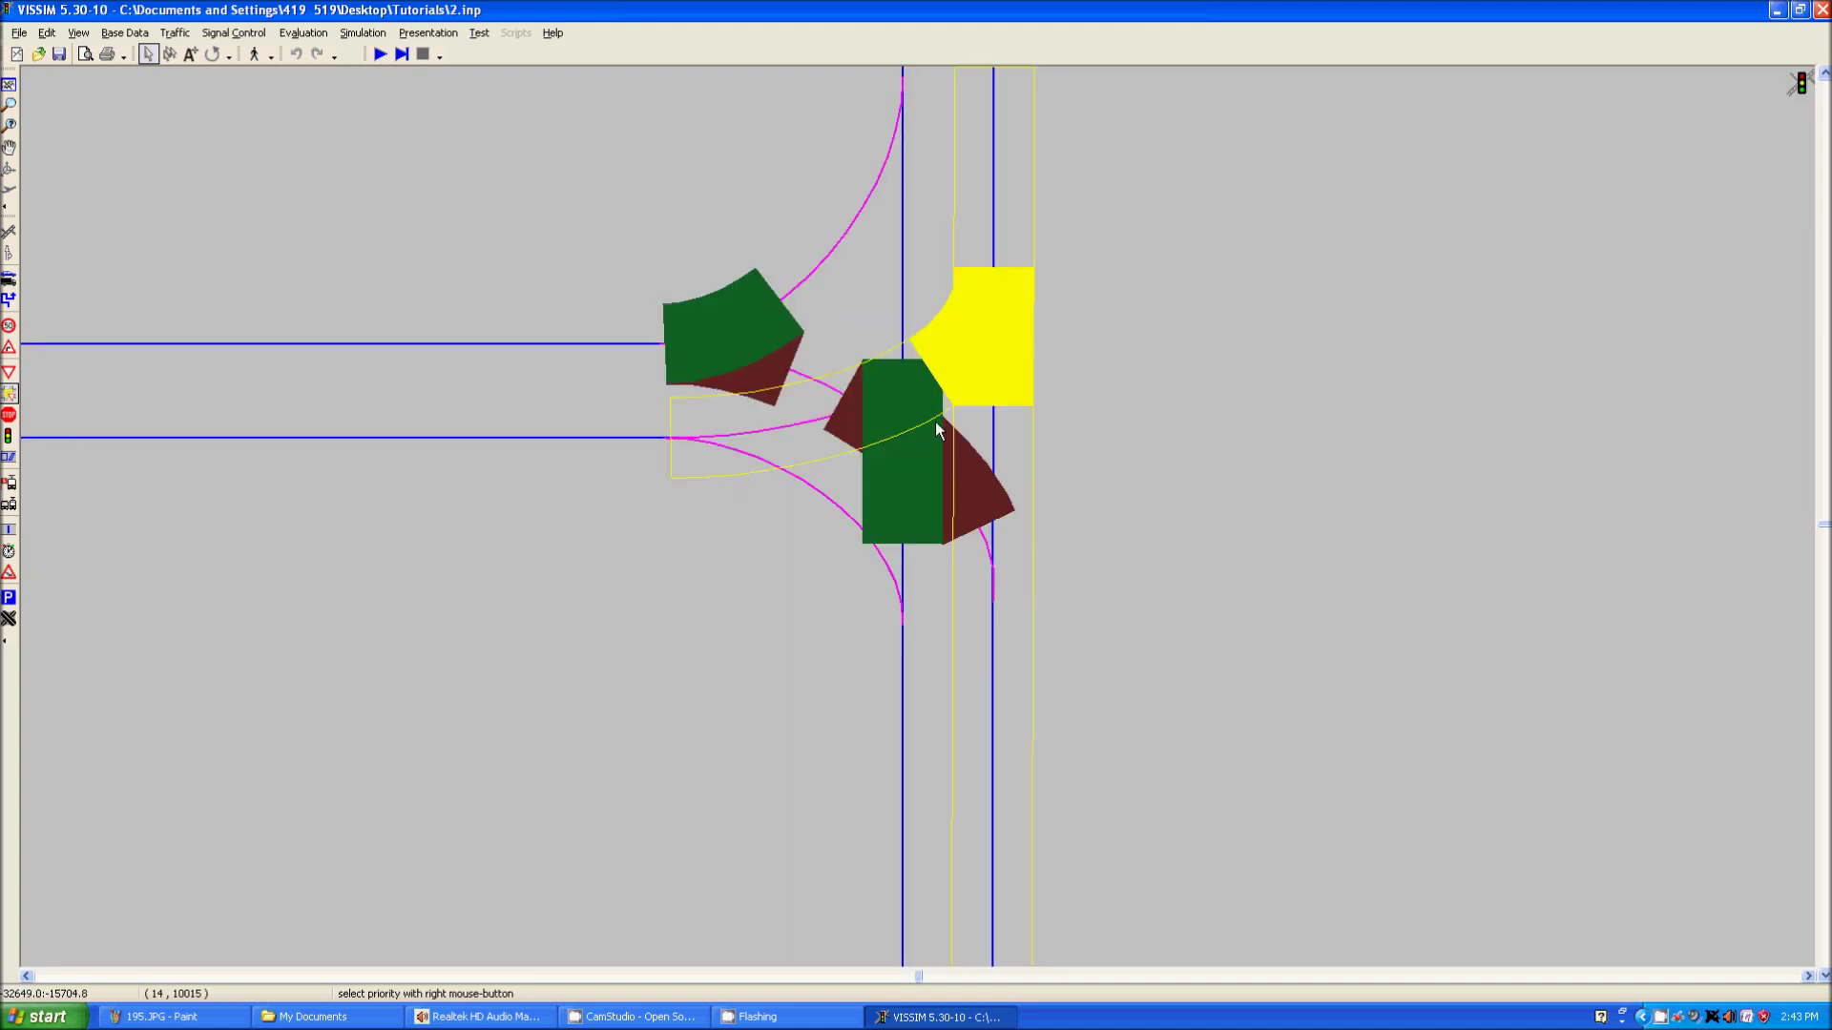
{"action": "left_click", "coordinate": [380, 55]}
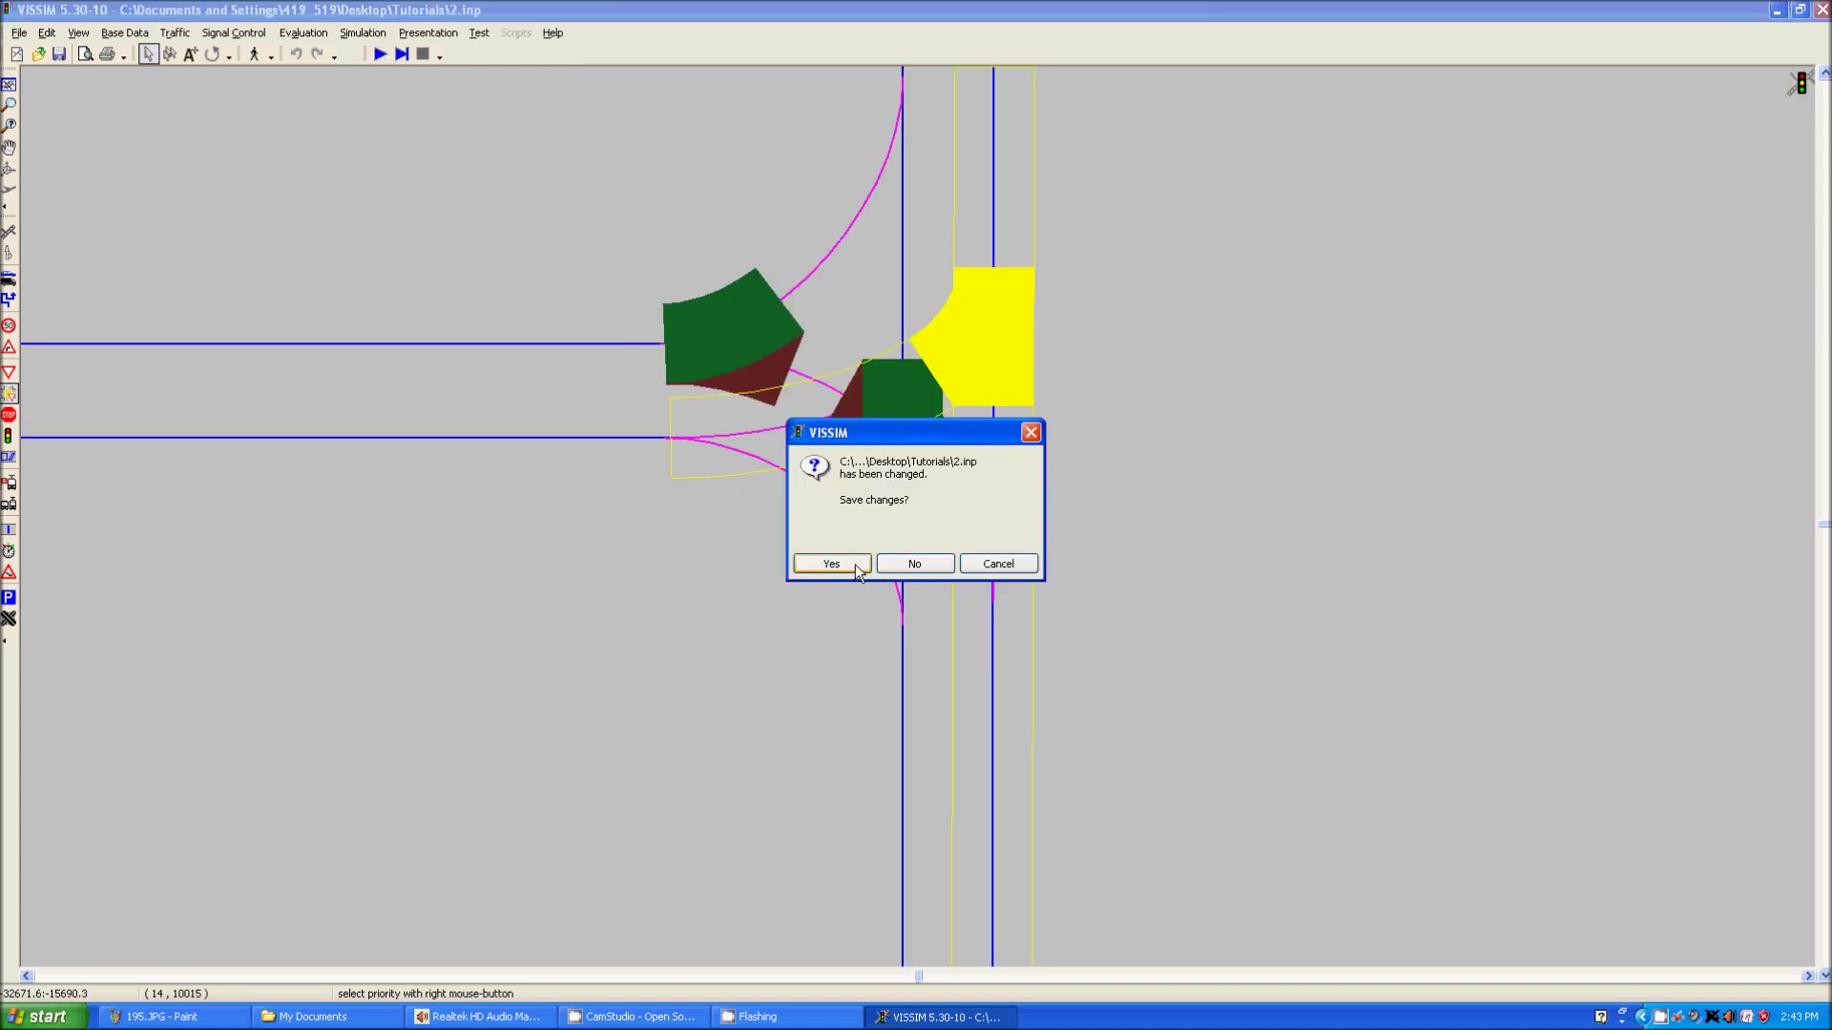
Save 2.inp, watch vehicles run through the junction, then stop the simulation
{"action": "left_click", "coordinate": [830, 564]}
{"action": "left_click_drag", "start_coordinate": [558, 614], "coordinate": [530, 681]}
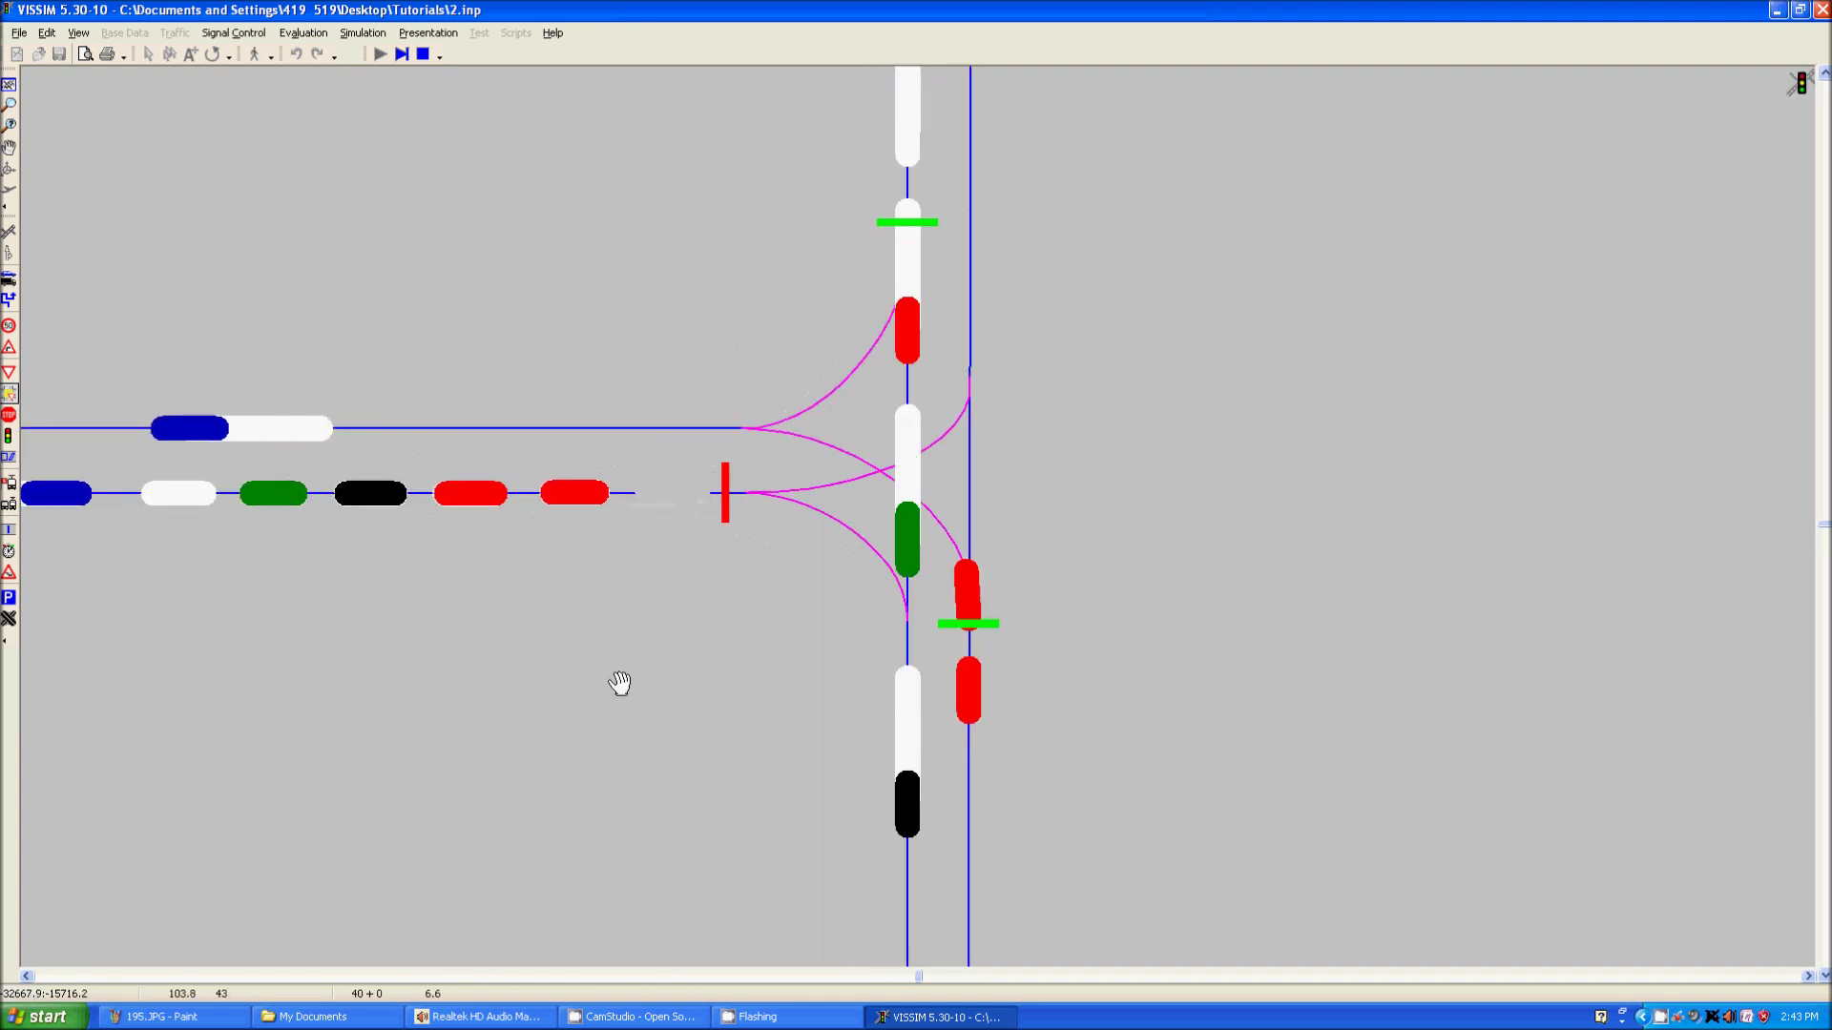
{"action": "left_click", "coordinate": [423, 54]}
Open the VISSIG editor for signal controller 1 and expand its signal groups
{"action": "left_click", "coordinate": [233, 32]}
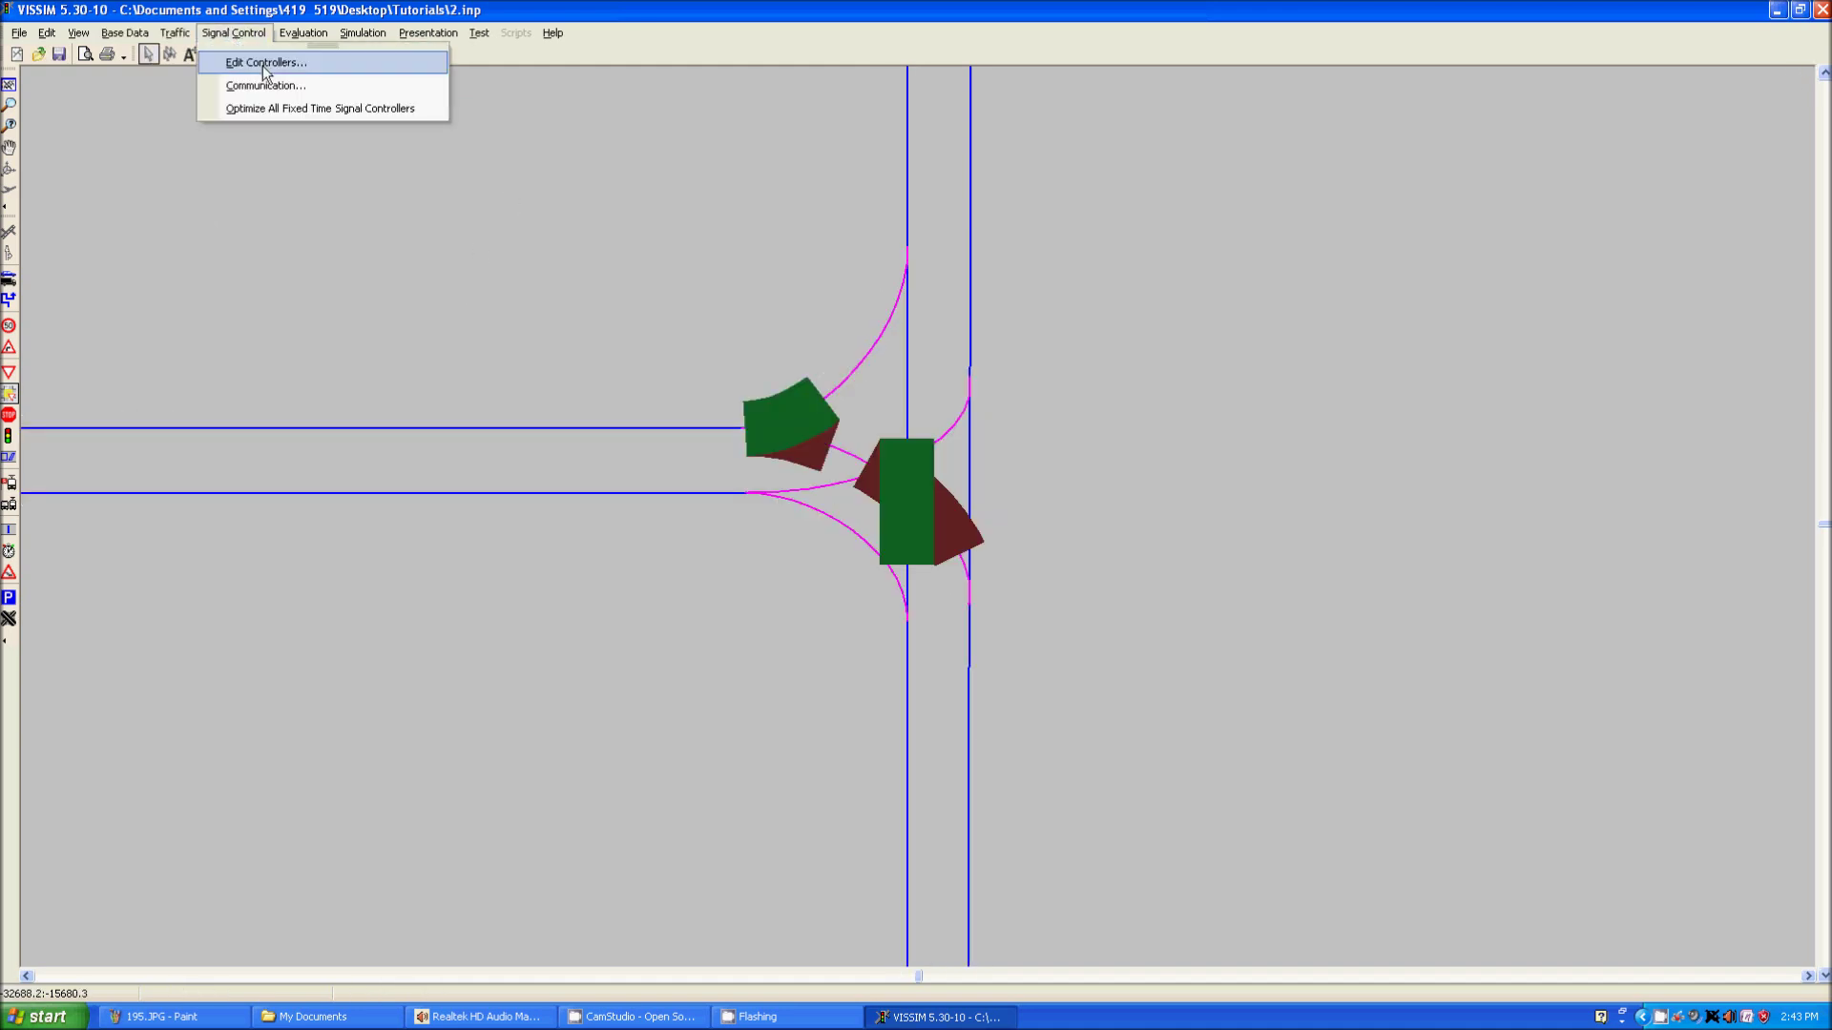
{"action": "left_click", "coordinate": [253, 57]}
{"action": "left_click", "coordinate": [599, 614]}
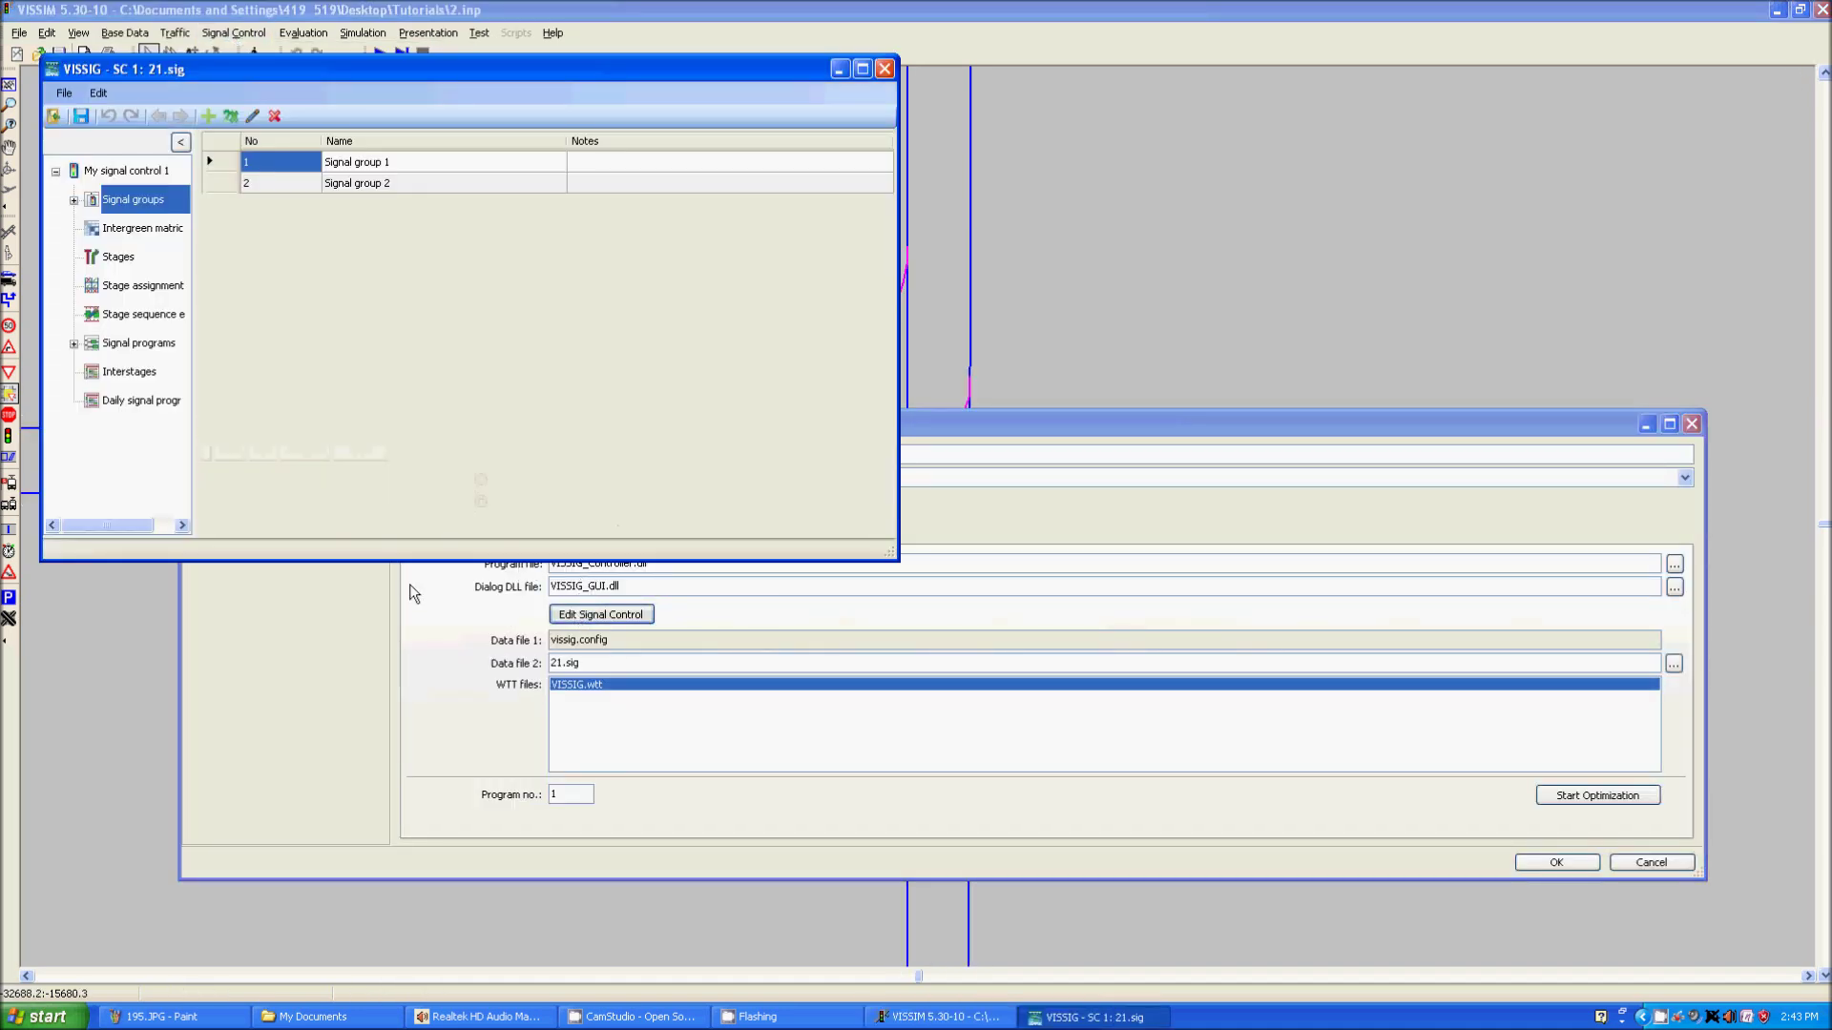
{"action": "left_click", "coordinate": [74, 201]}
{"action": "left_click", "coordinate": [74, 200]}
{"action": "left_click", "coordinate": [74, 344]}
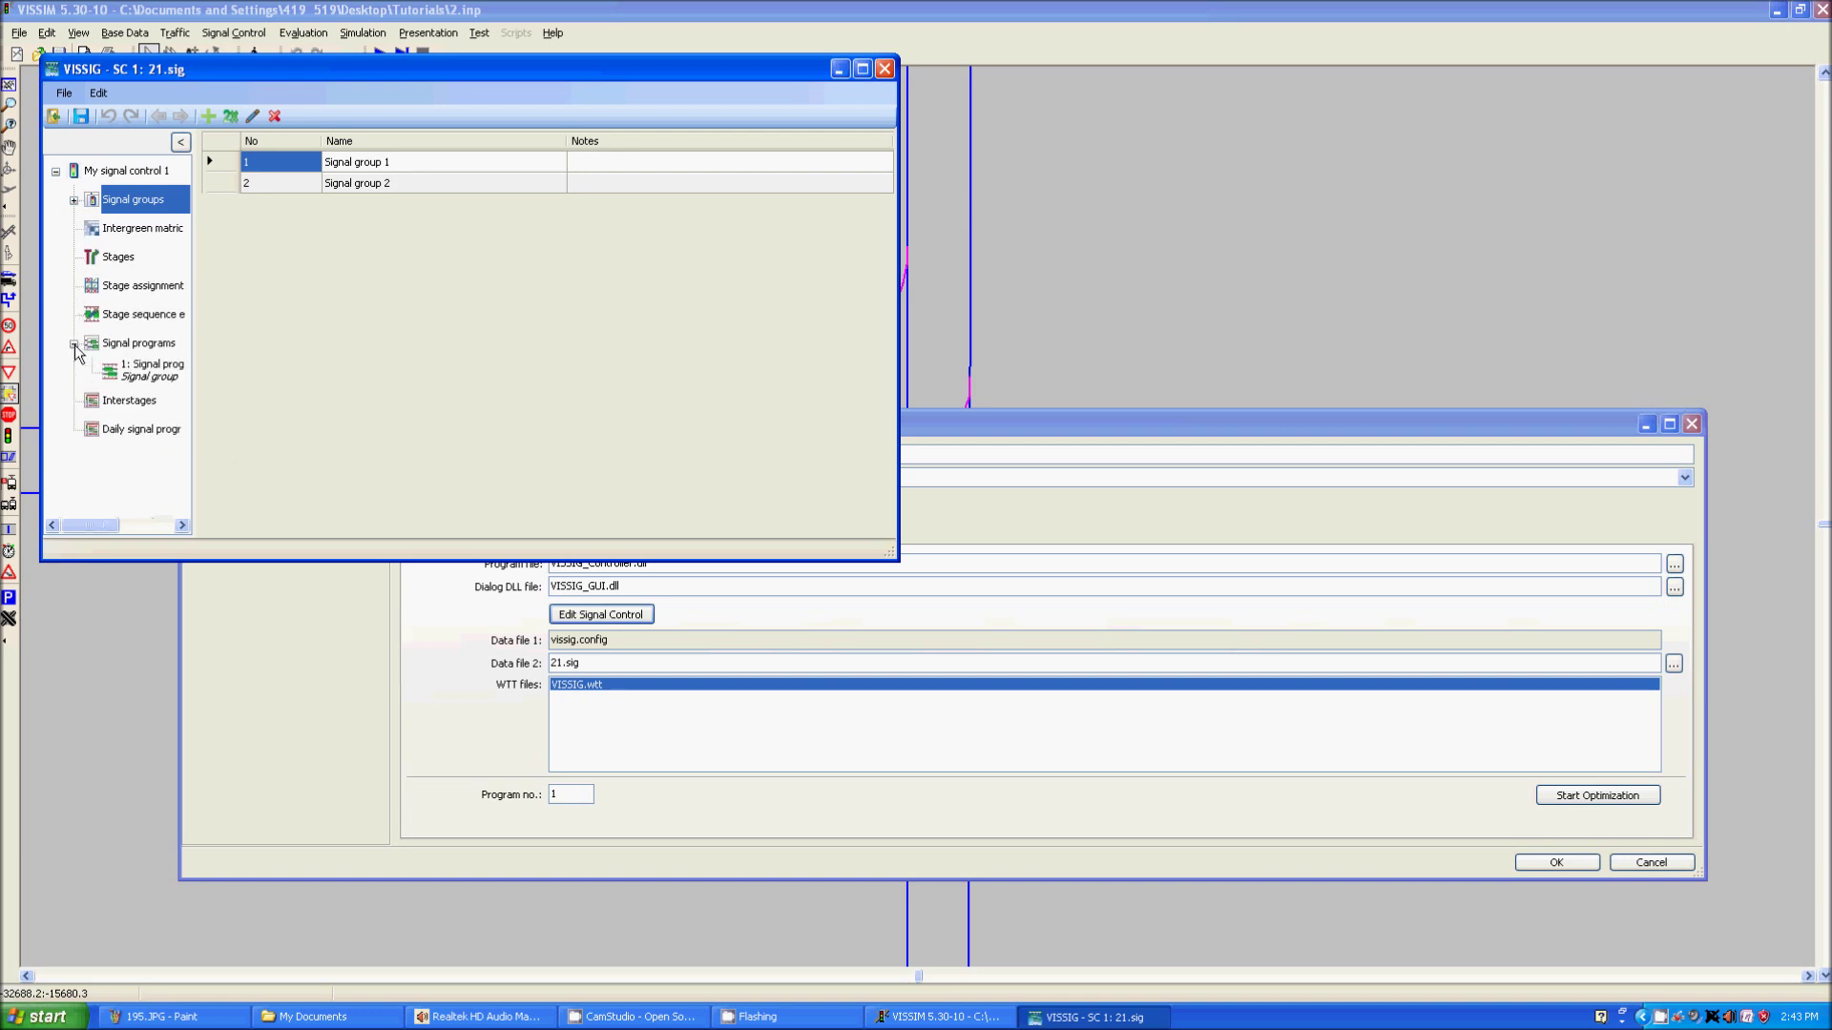
{"action": "left_click", "coordinate": [136, 372]}
{"action": "left_click", "coordinate": [110, 201]}
{"action": "left_click", "coordinate": [74, 199]}
Add four new signal groups, 3 to 6, to controller 1
{"action": "right_click", "coordinate": [307, 244]}
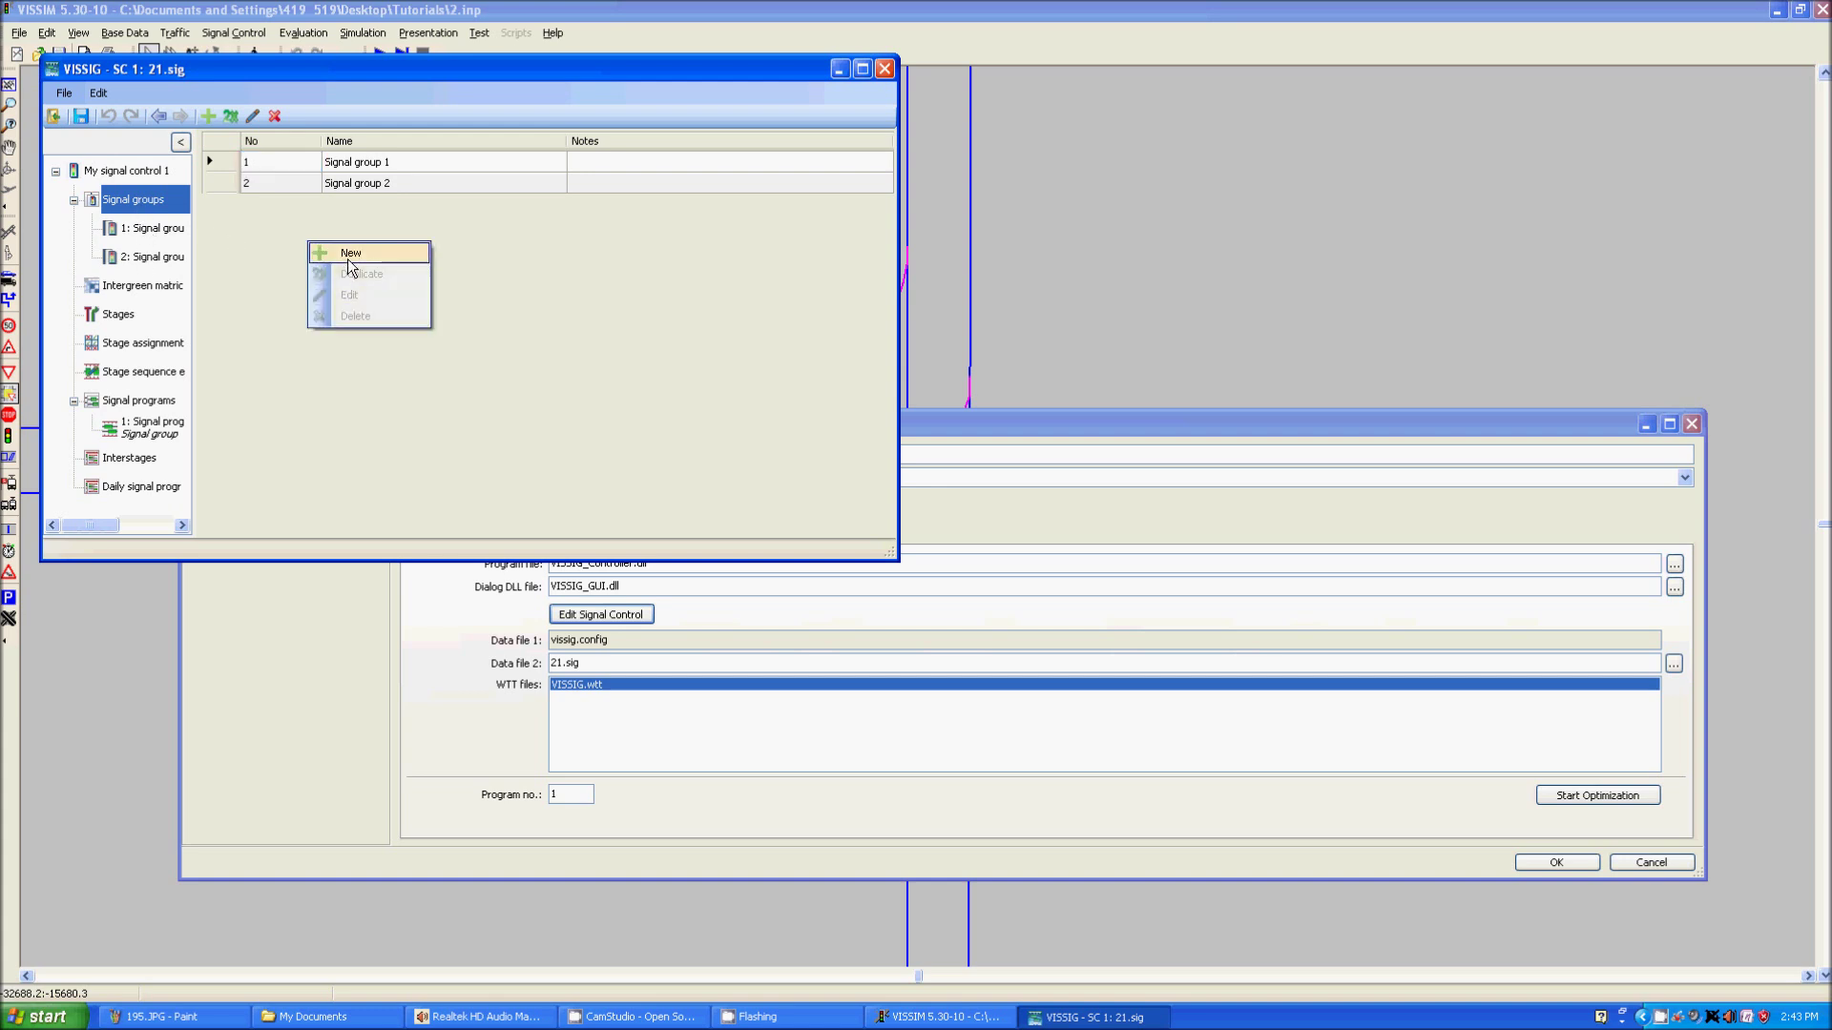
{"action": "left_click", "coordinate": [326, 256]}
{"action": "right_click", "coordinate": [326, 255]}
{"action": "left_click", "coordinate": [332, 264]}
{"action": "right_click", "coordinate": [316, 273]}
{"action": "left_click", "coordinate": [334, 279]}
{"action": "right_click", "coordinate": [334, 281]}
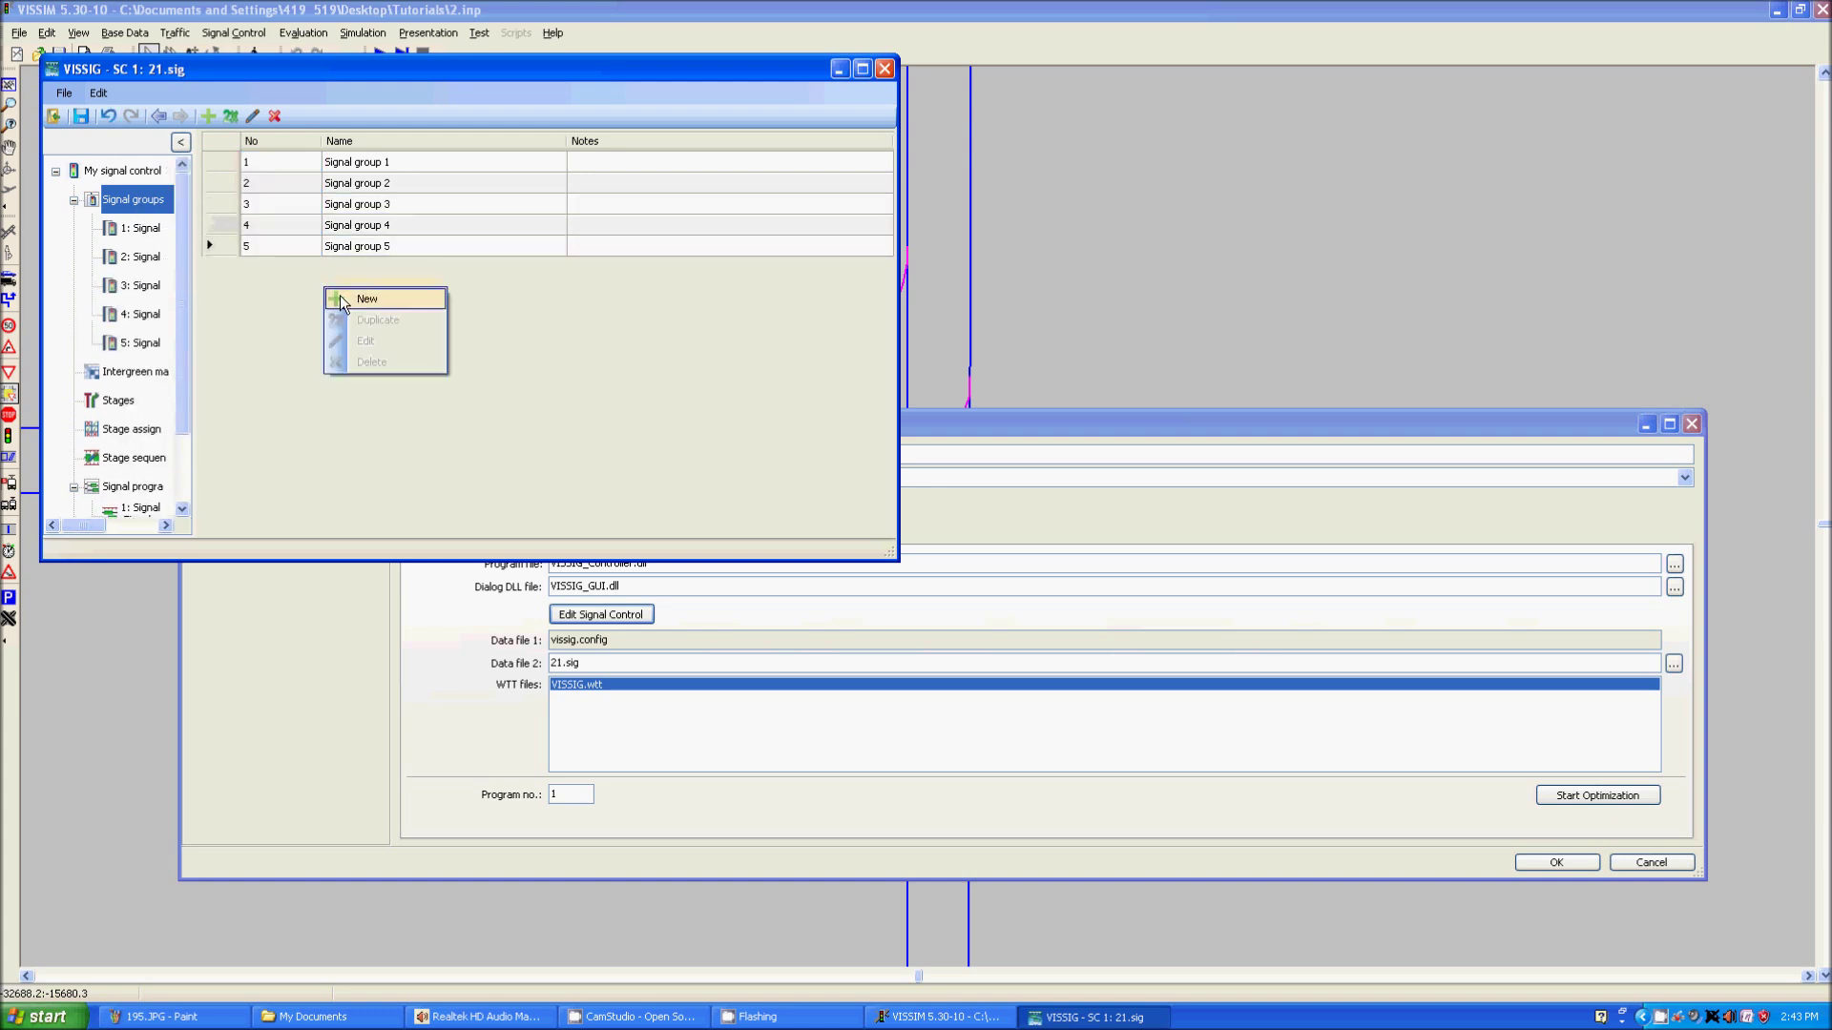
{"action": "left_click", "coordinate": [349, 296]}
Show Signal program 1's timing chart and enlarge the editor to display all six groups
{"action": "scroll", "coordinate": [179, 391], "scroll_direction": "down", "scroll_amount": 1}
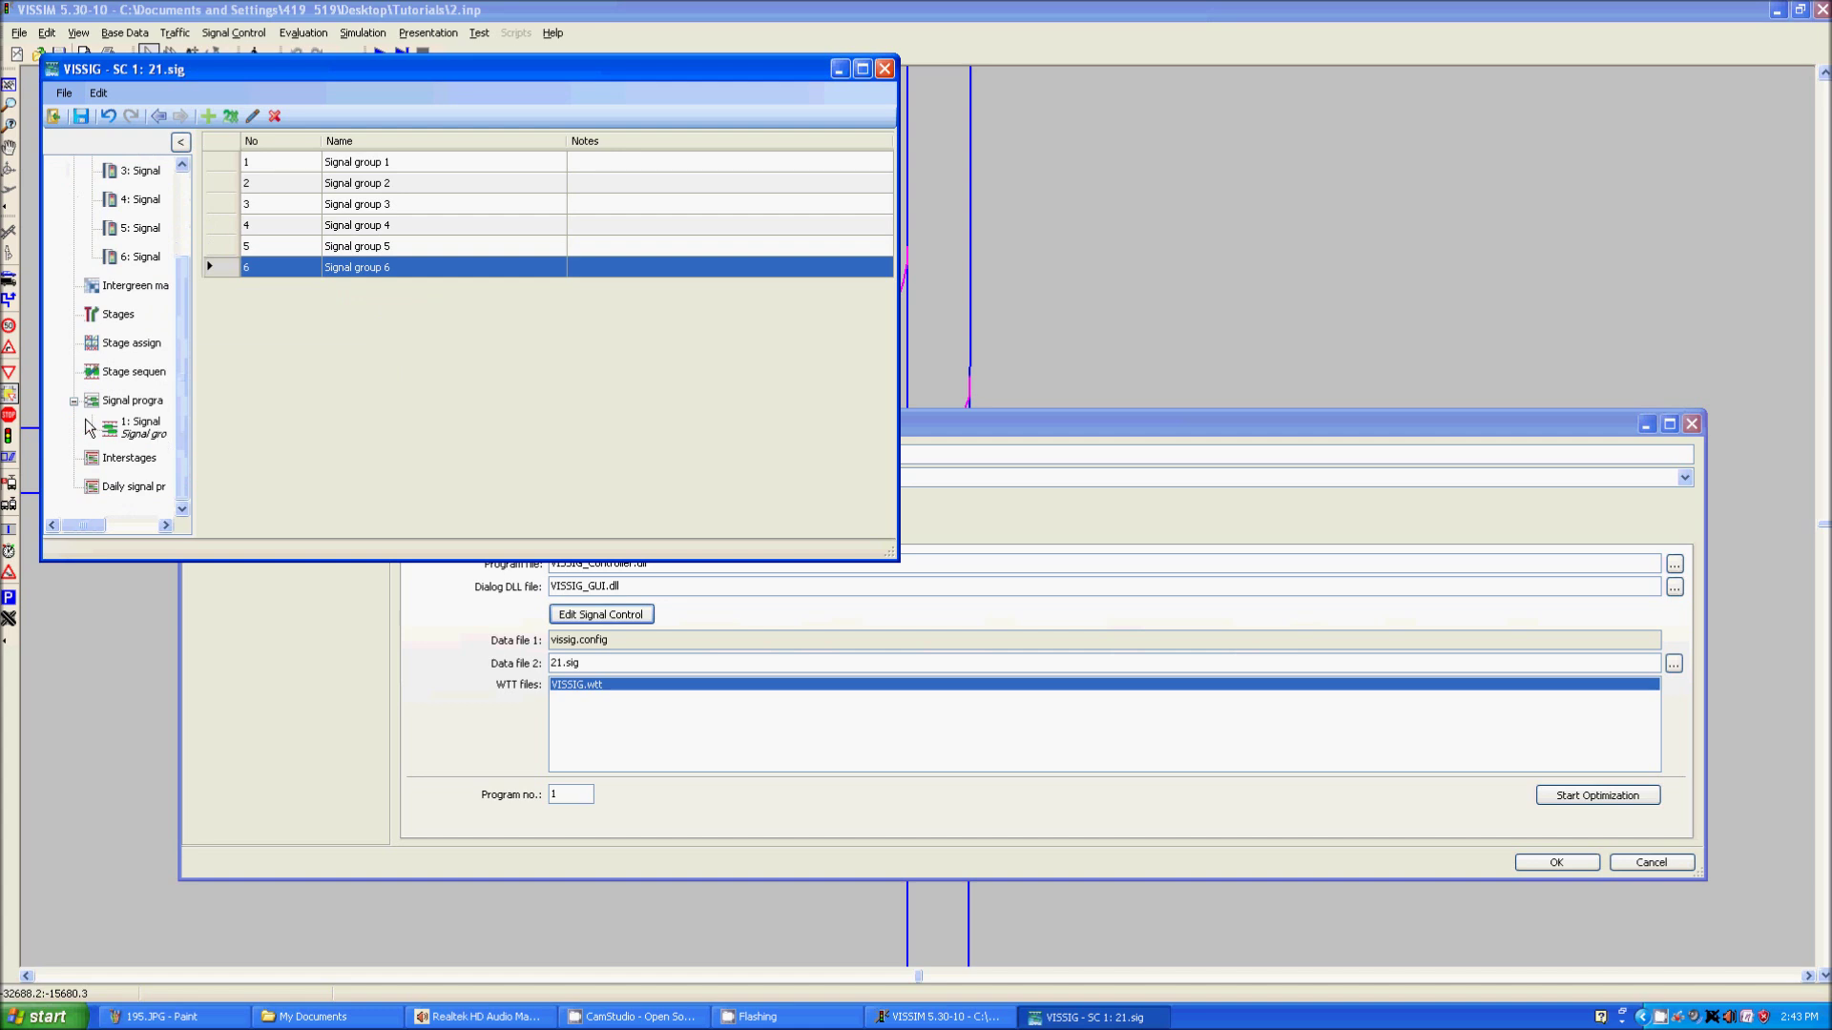
{"action": "left_click", "coordinate": [80, 430]}
{"action": "left_click", "coordinate": [138, 456]}
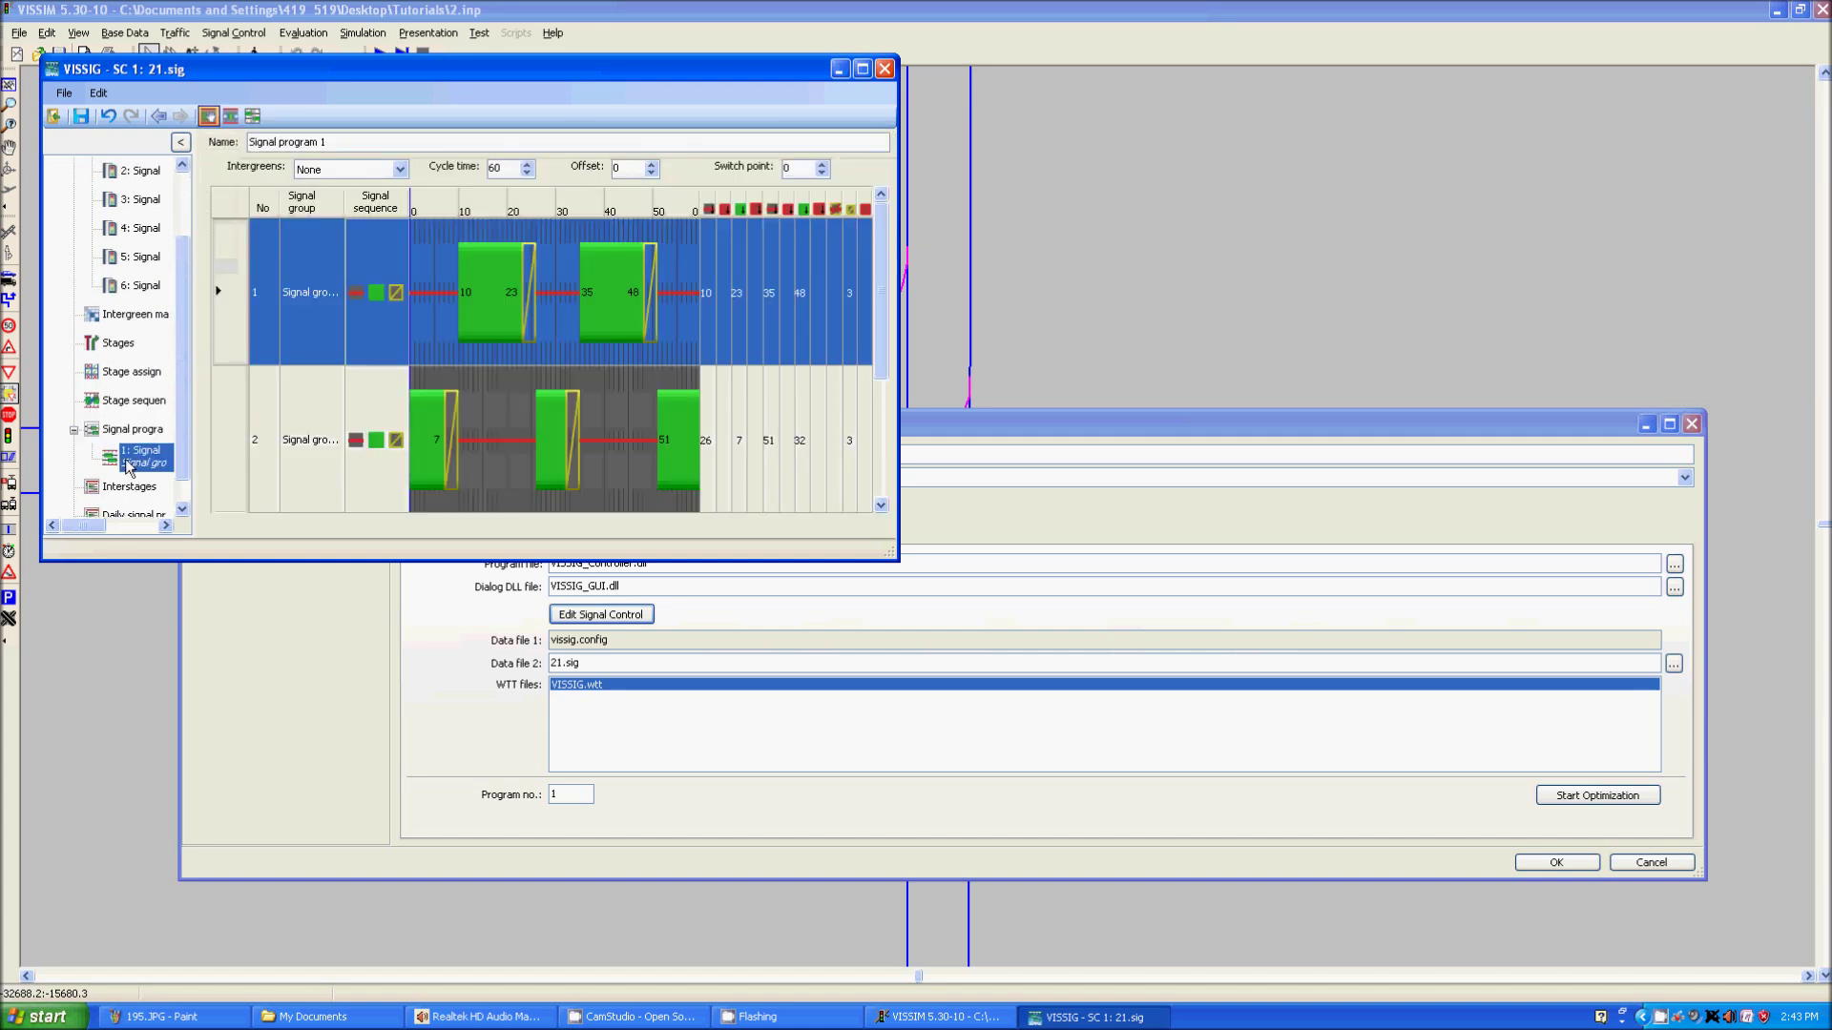
{"action": "left_click_drag", "start_coordinate": [882, 286], "coordinate": [882, 351]}
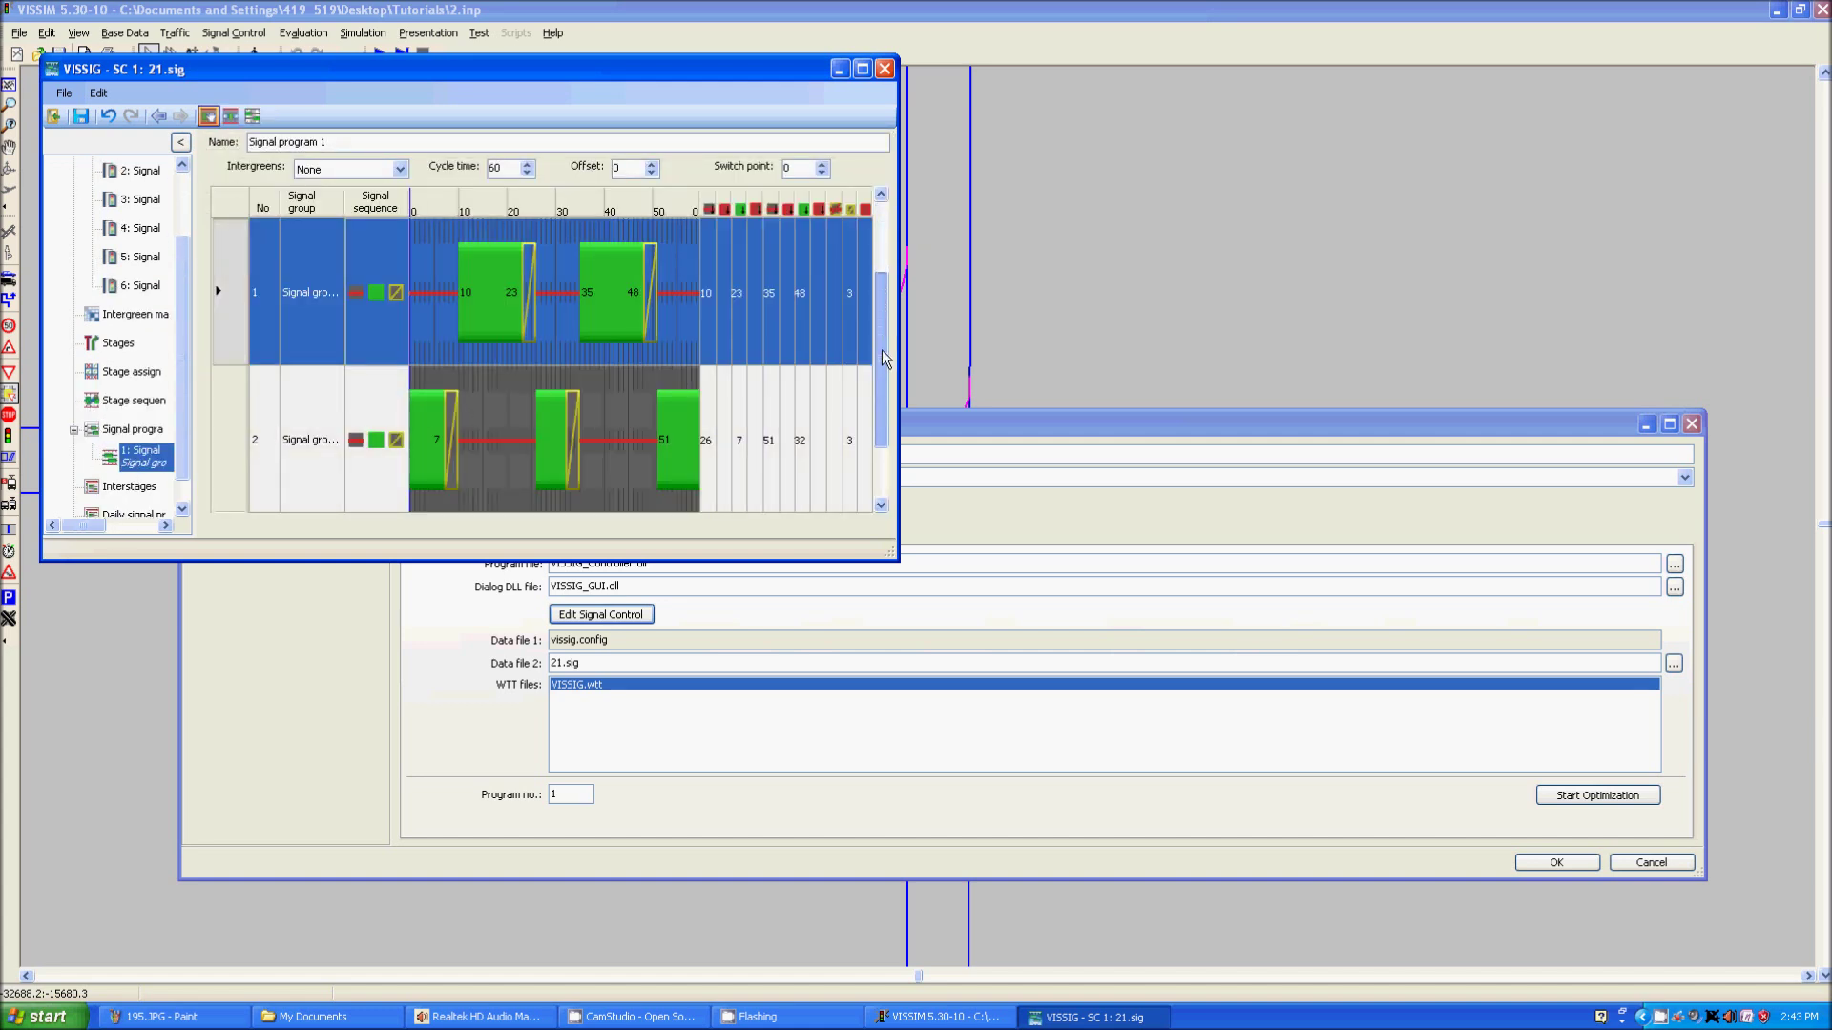
{"action": "left_click_drag", "start_coordinate": [883, 463], "coordinate": [880, 507]}
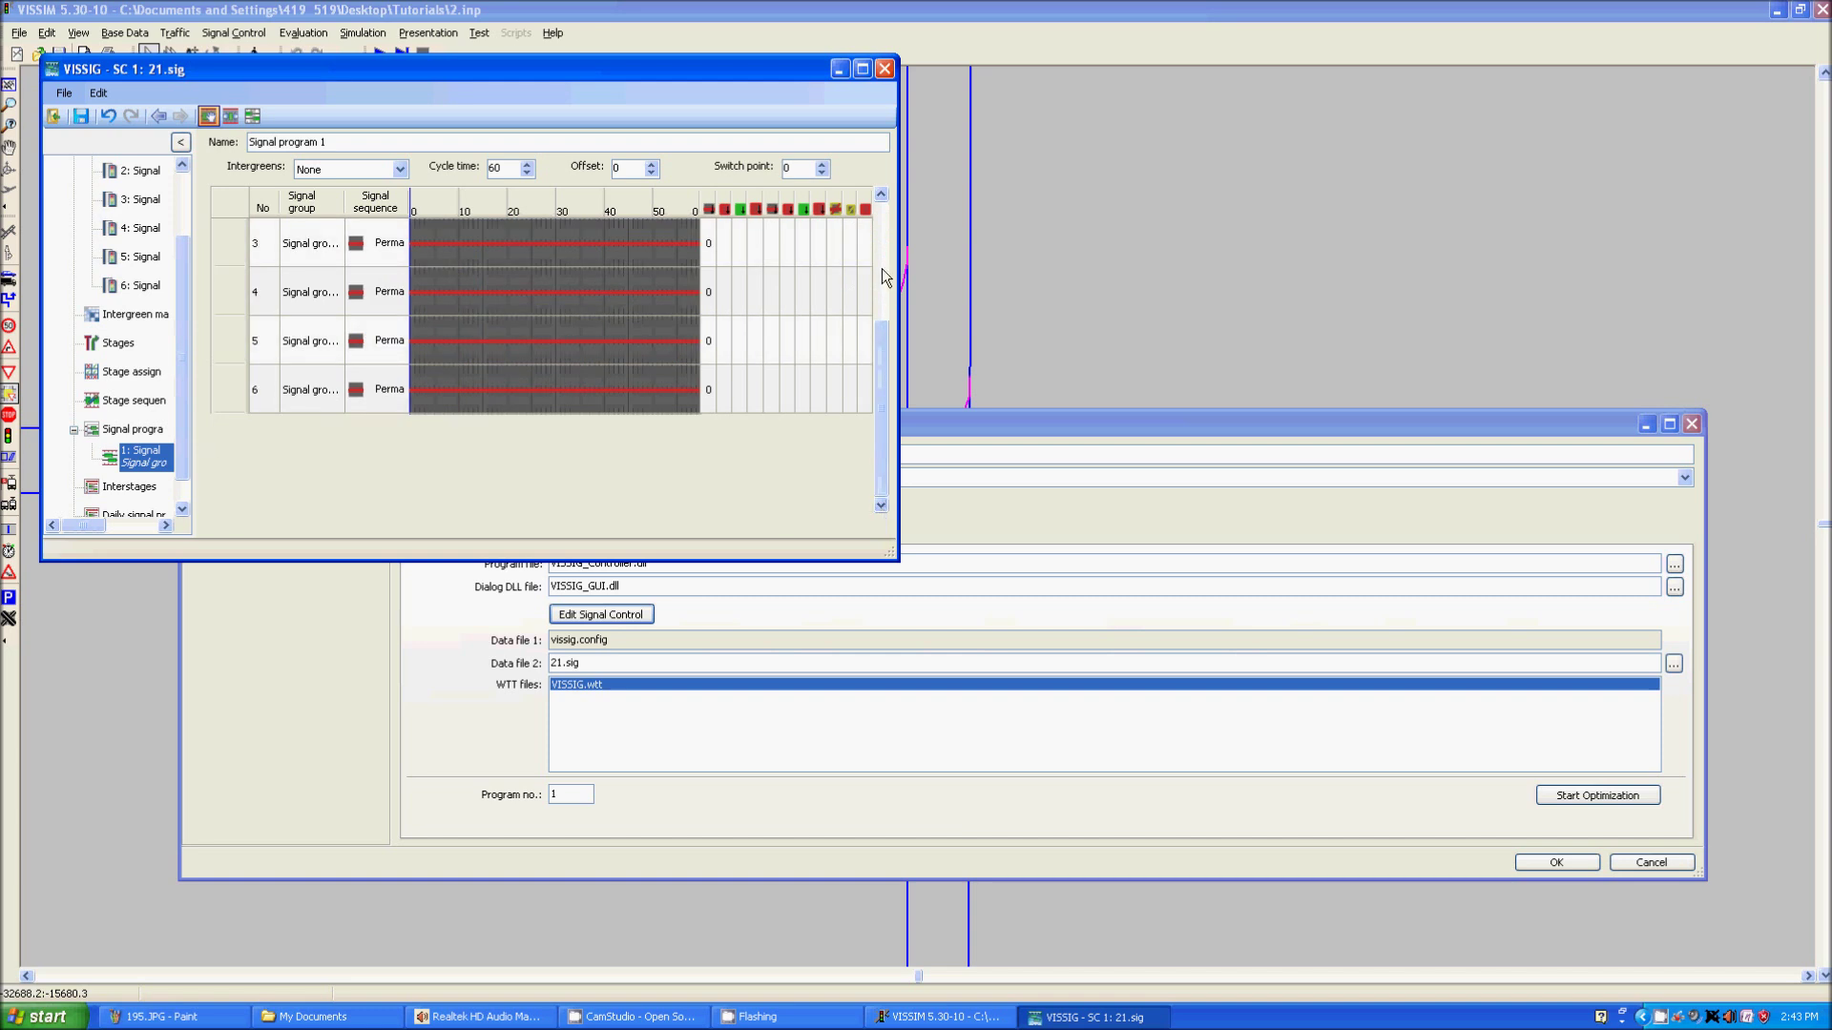
{"action": "left_click", "coordinate": [880, 195]}
{"action": "left_click", "coordinate": [880, 506]}
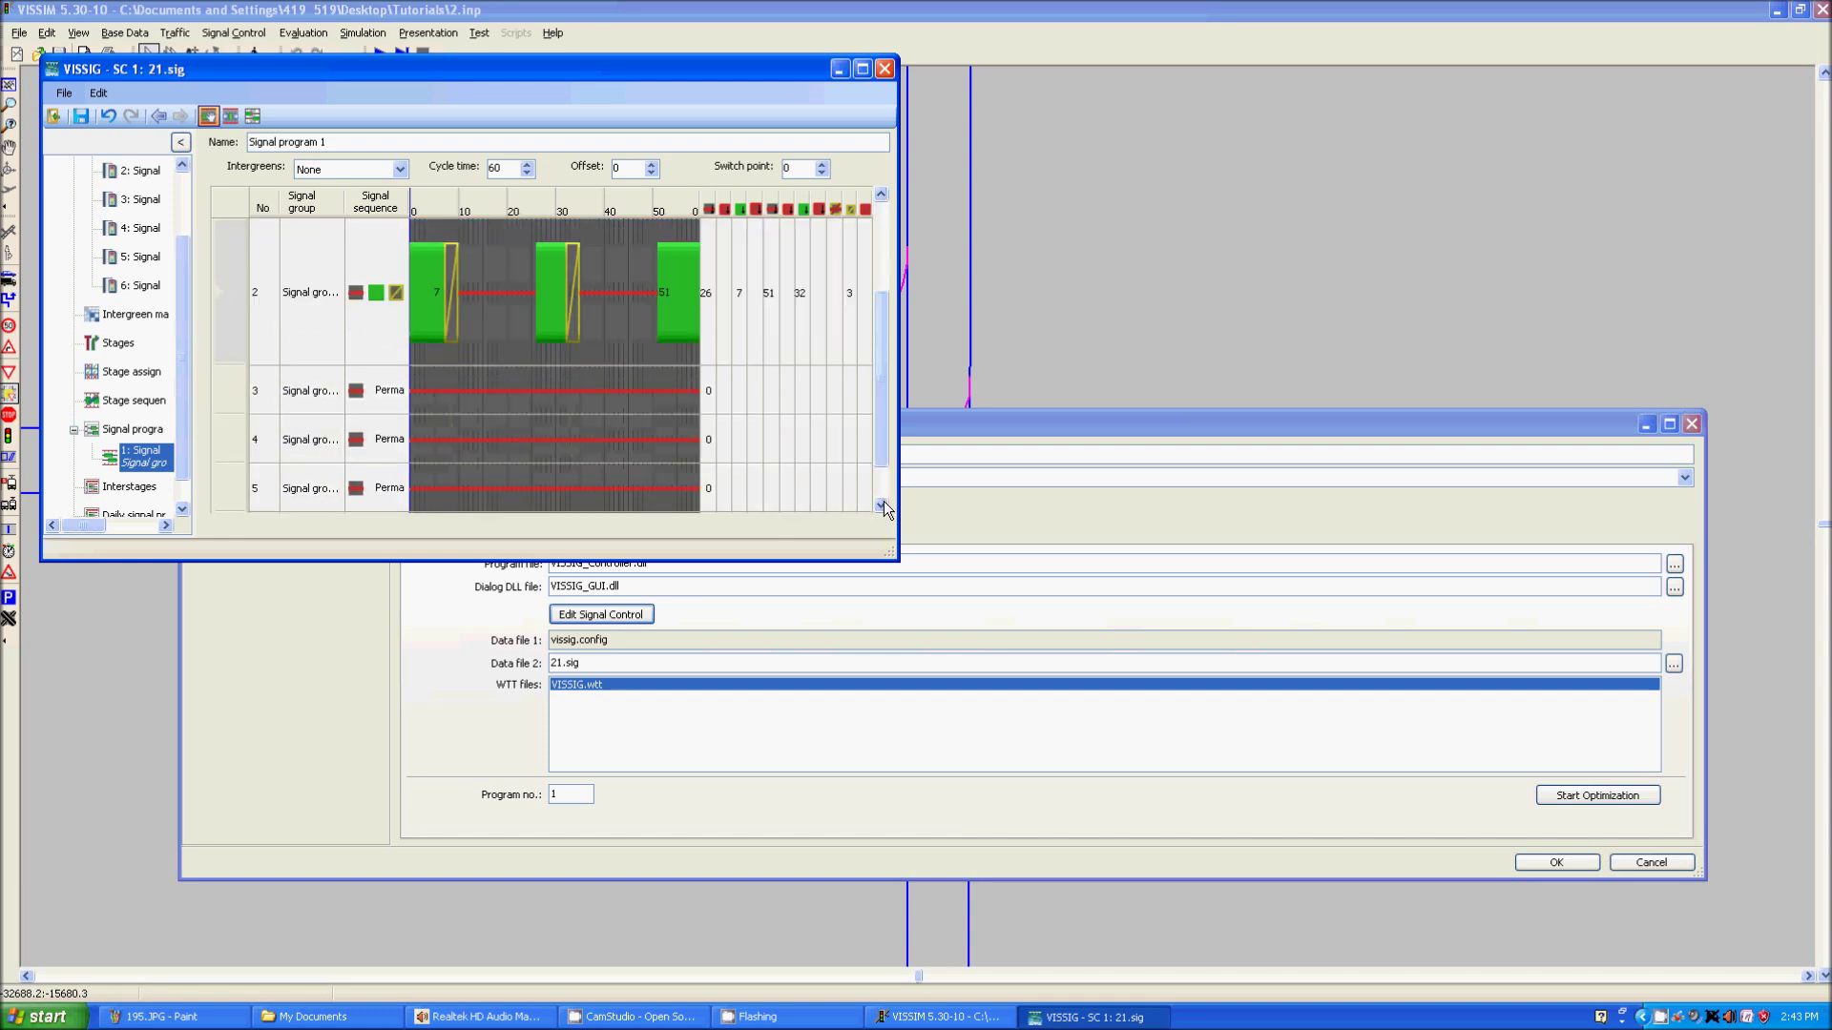
{"action": "left_click", "coordinate": [881, 505]}
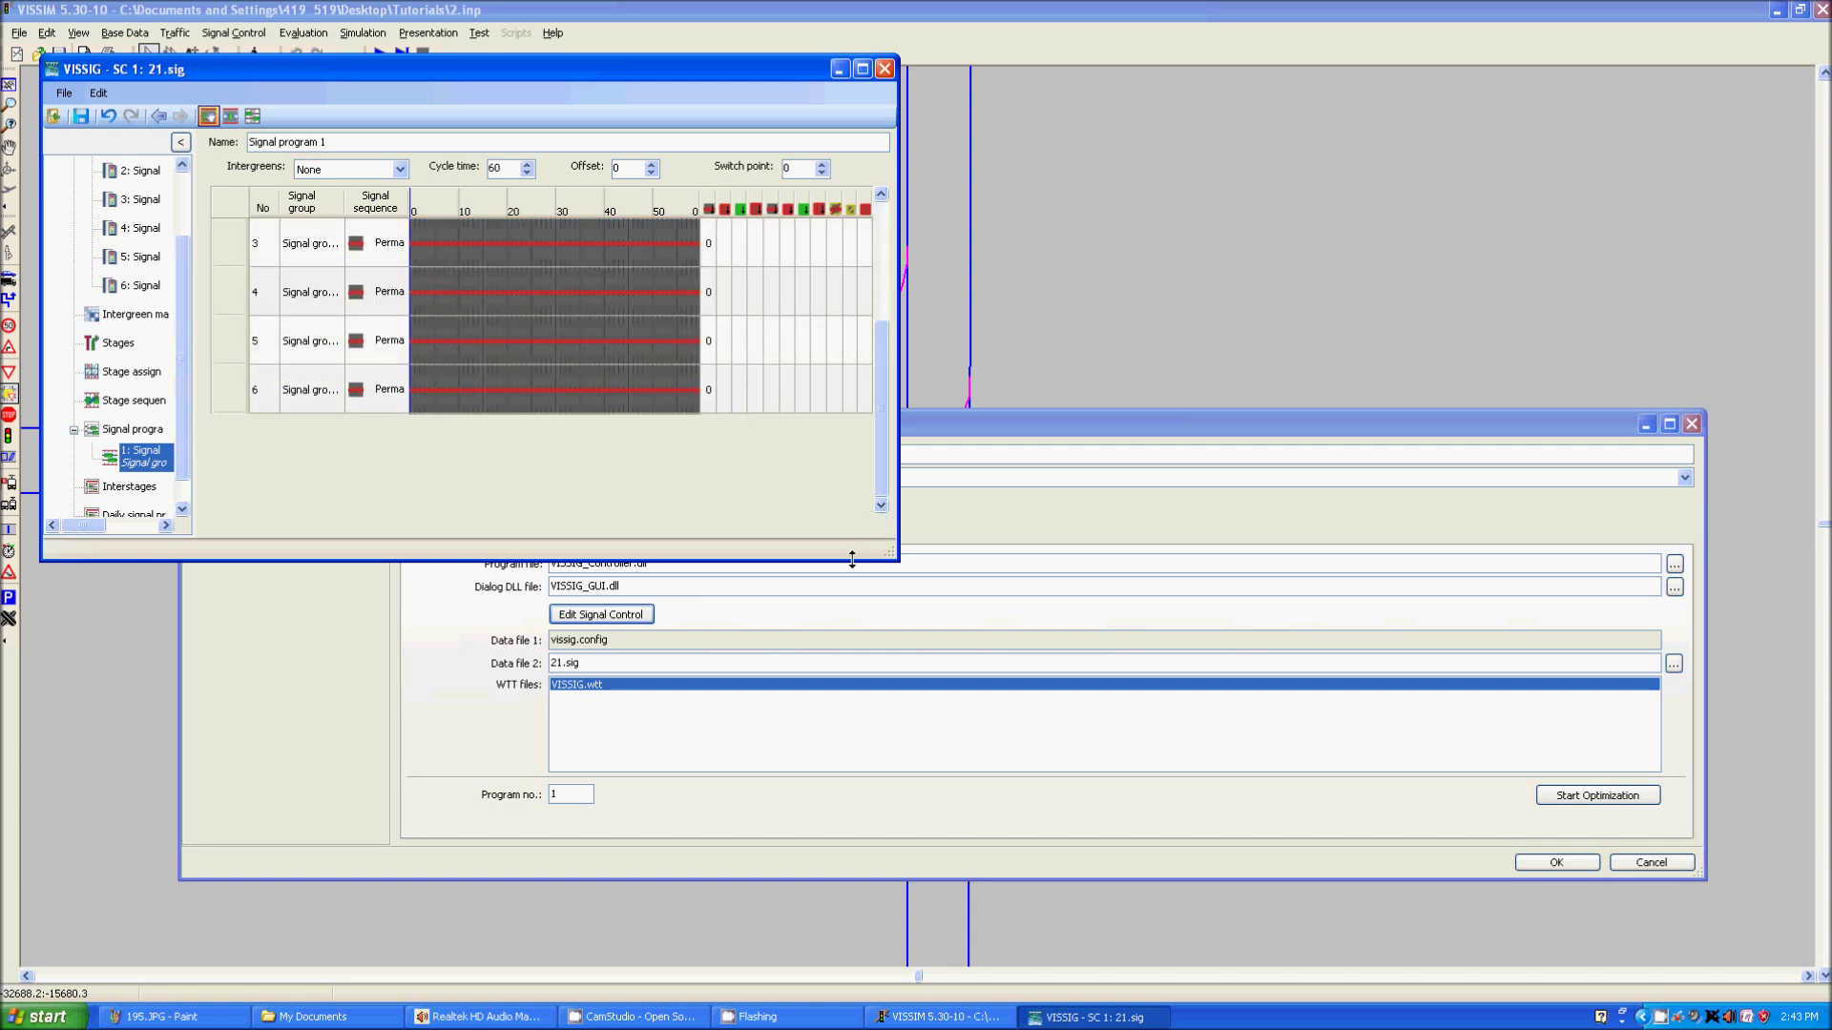
{"action": "left_click_drag", "start_coordinate": [852, 559], "coordinate": [880, 856]}
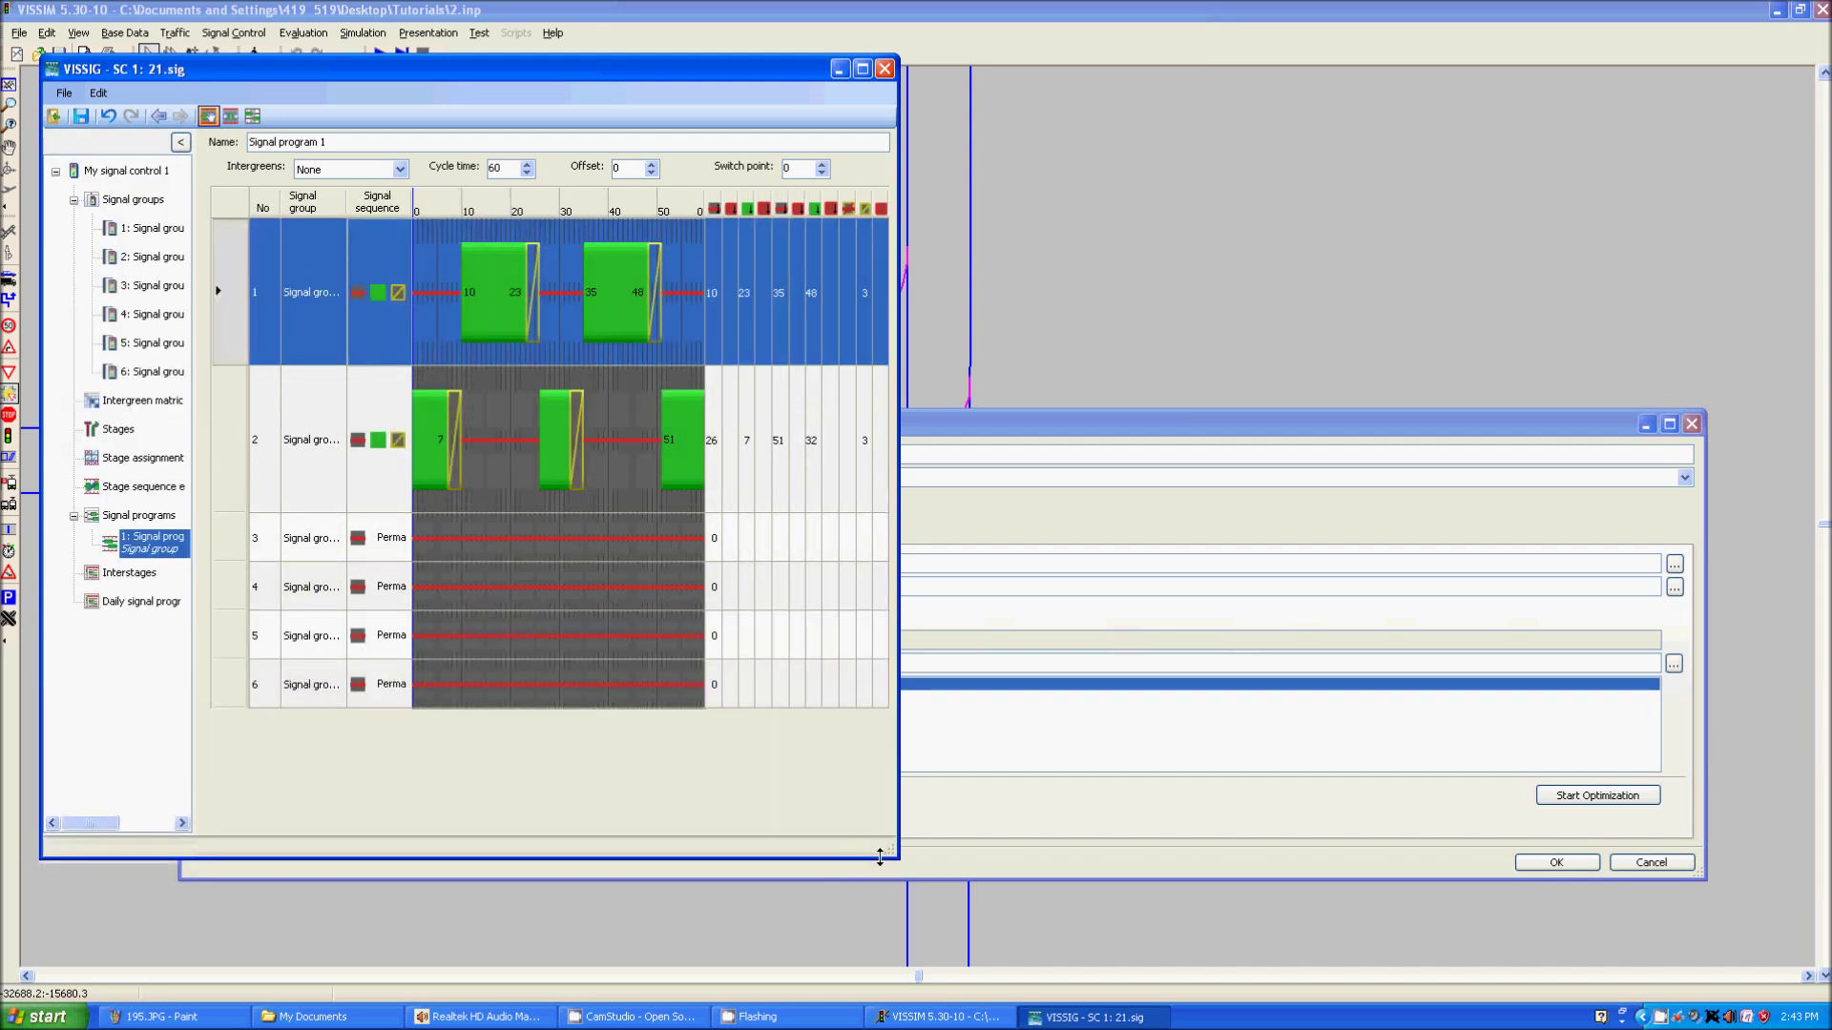
Close VISSIG without saving and the Signal Control dialog, then run the simulation in 3D
{"action": "left_click", "coordinate": [884, 70]}
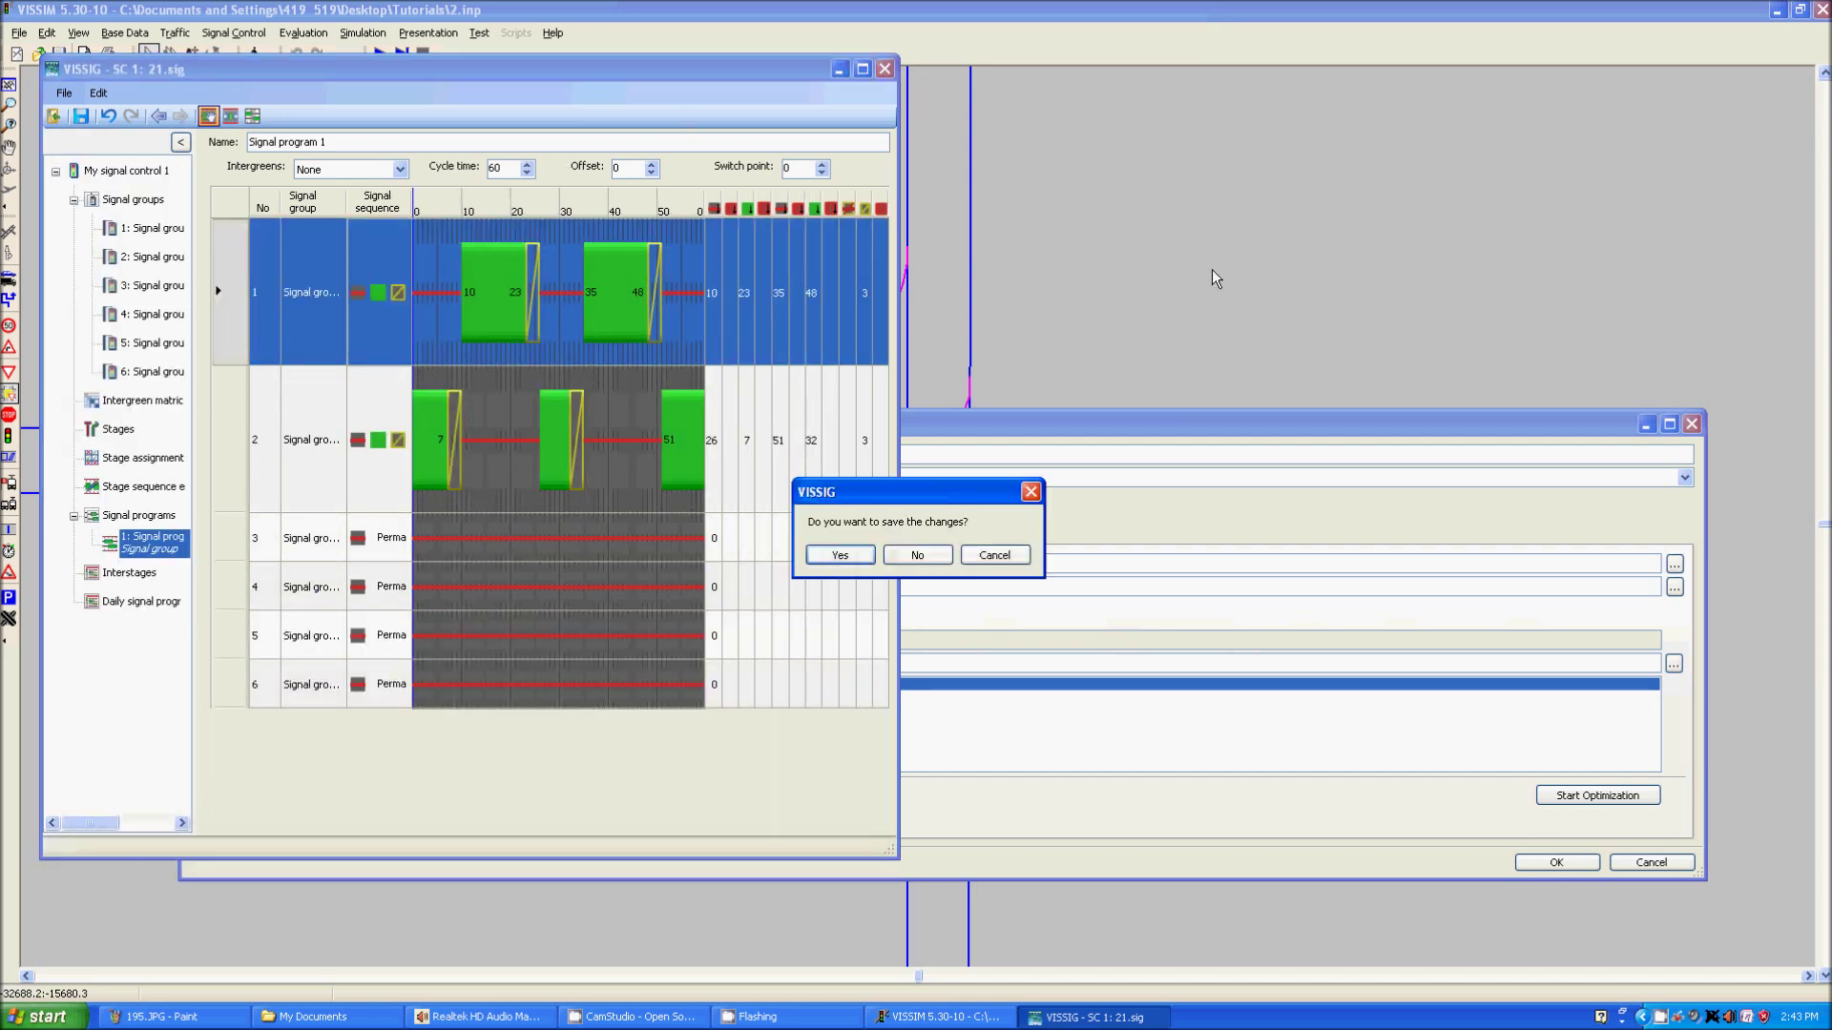
{"action": "left_click", "coordinate": [949, 555]}
{"action": "left_click", "coordinate": [1694, 426]}
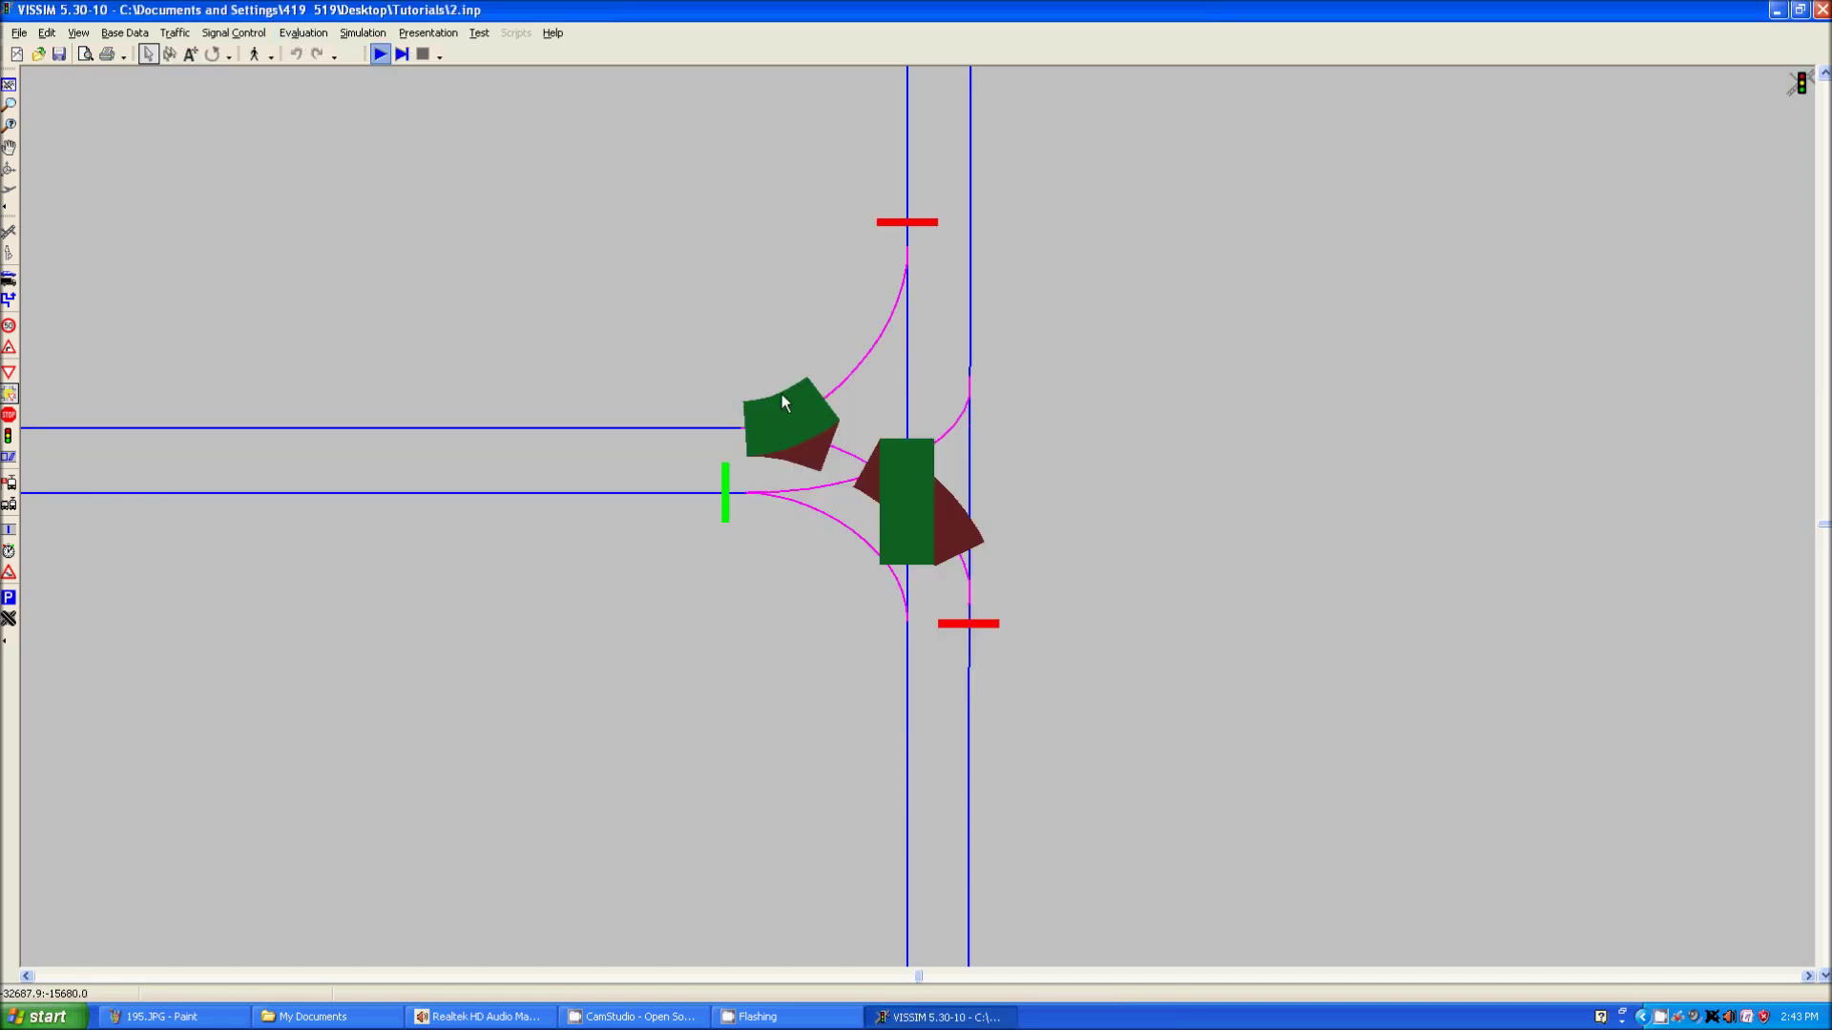
{"action": "key", "text": "ctrl+d"}
{"action": "key", "text": "F5"}
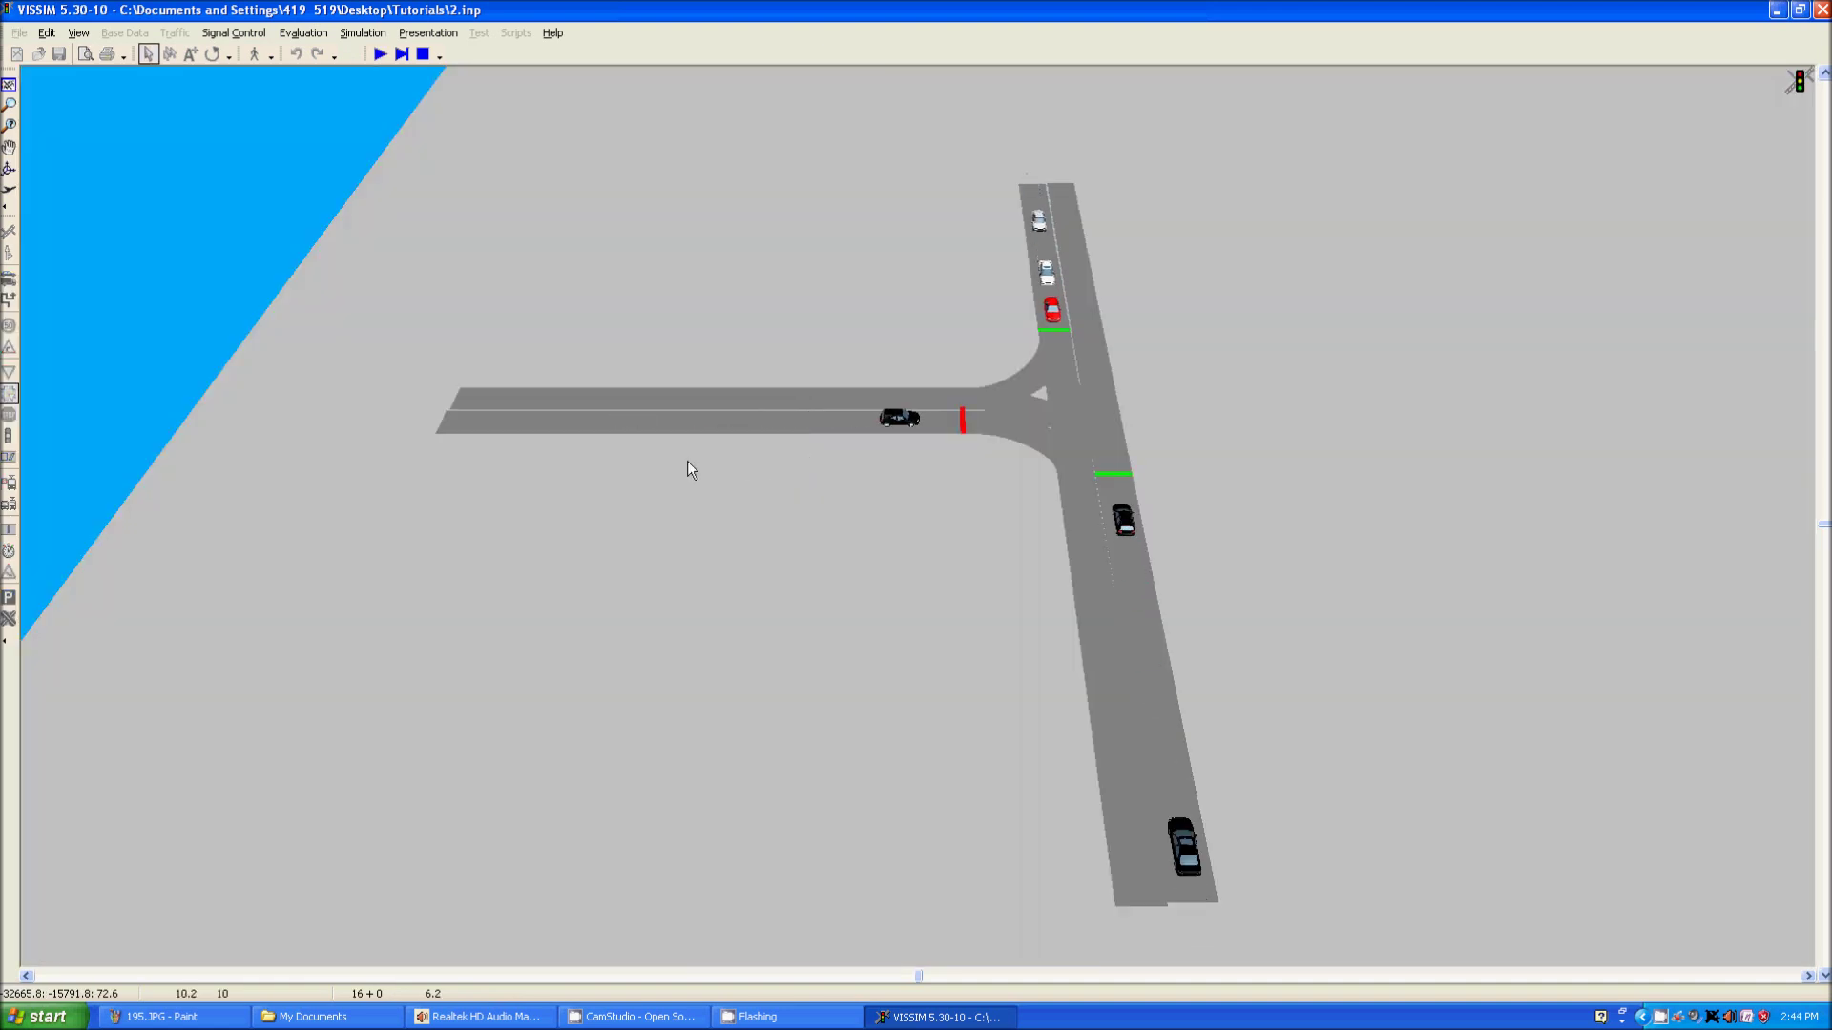